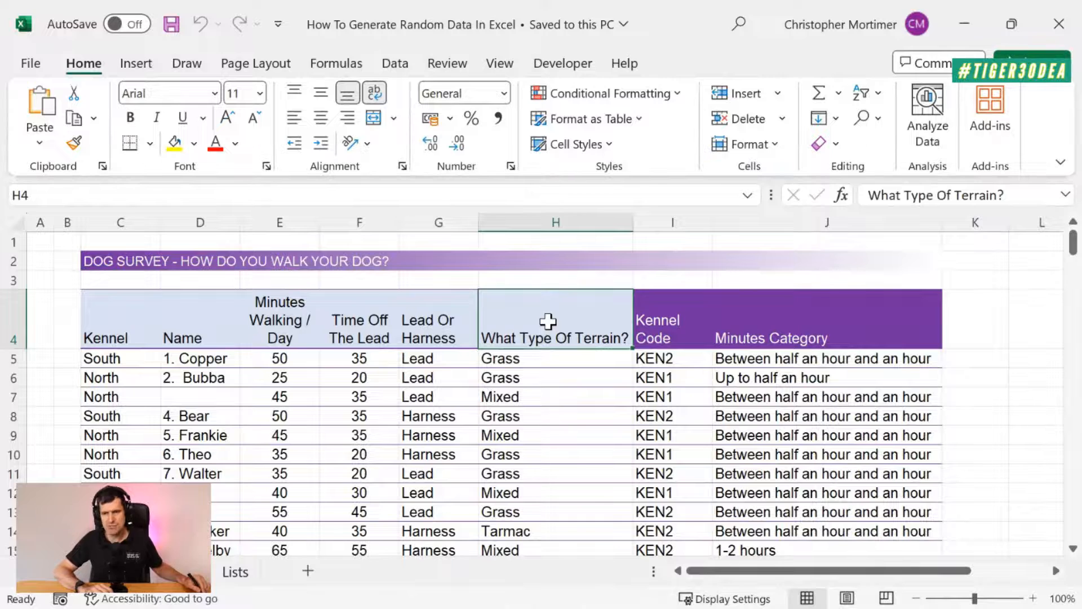
- Enter the formula =RANDBETWEEN(1,10) in cell M5
scroll(548, 321, right, 6)
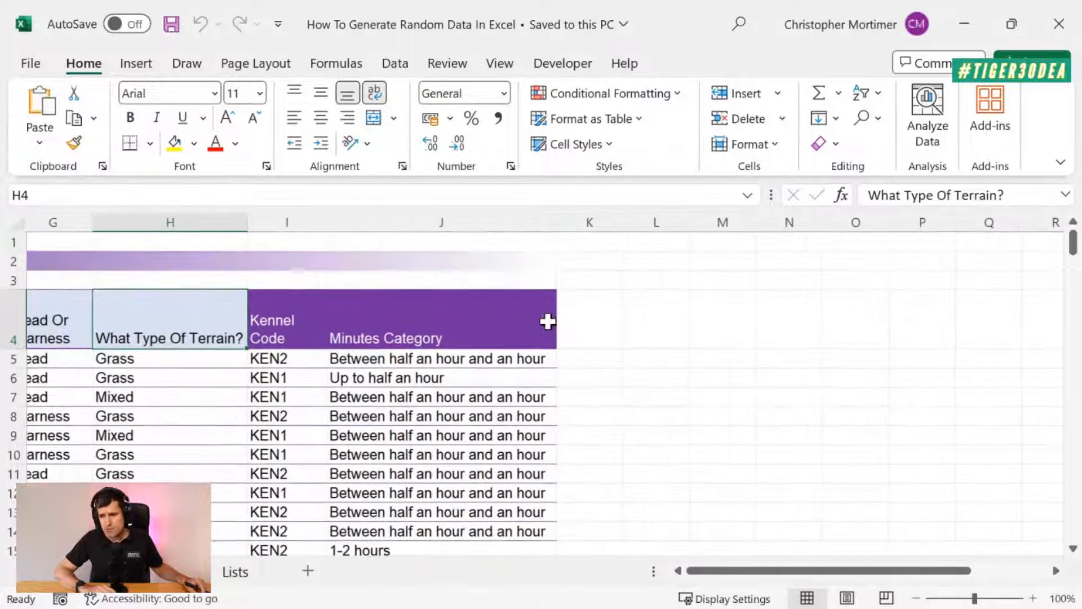
scroll(548, 322, left, 2)
scroll(548, 321, left, 4)
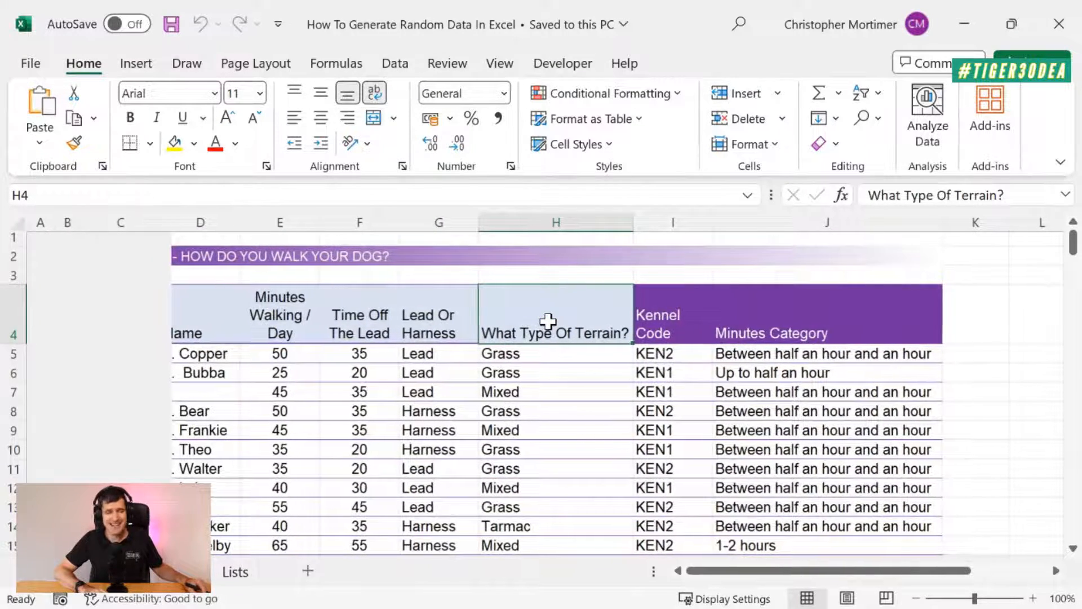
scroll(548, 322, right, 8)
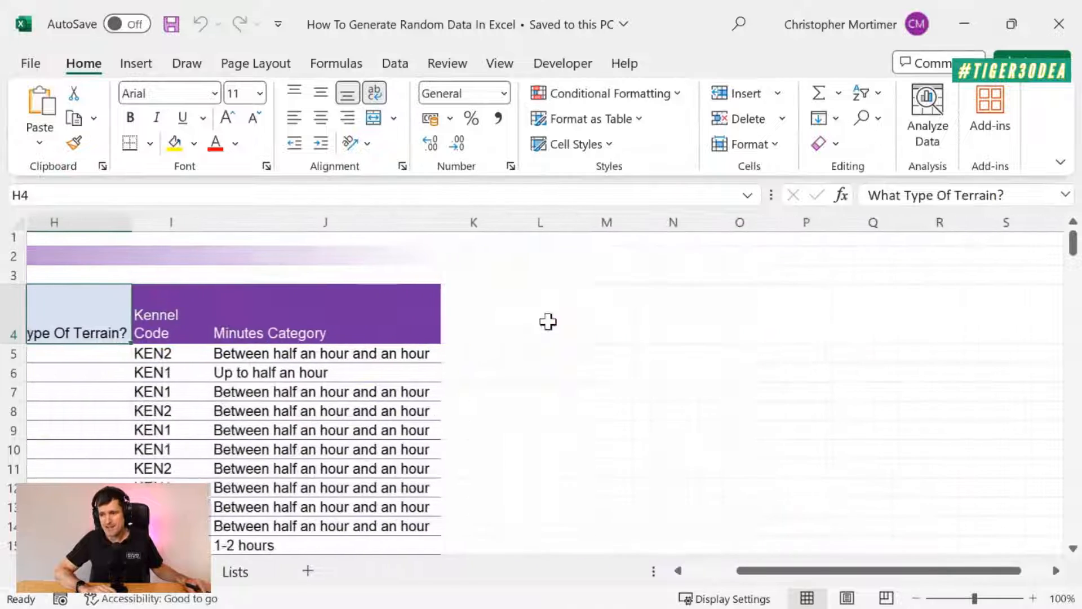
scroll(548, 321, right, 1)
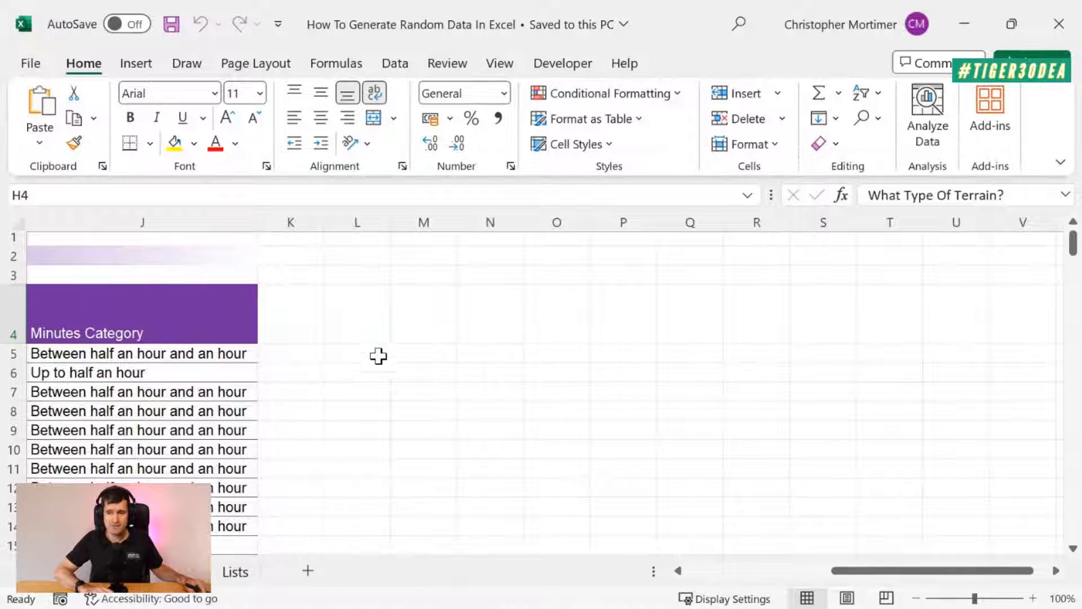
click(356, 354)
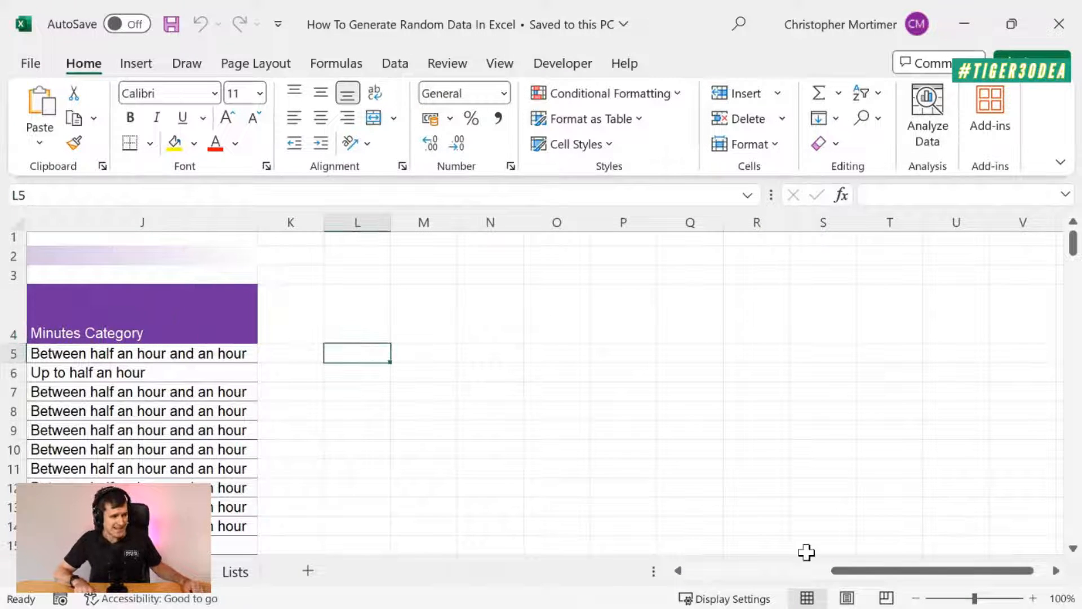
key(Right)
text(=rand)
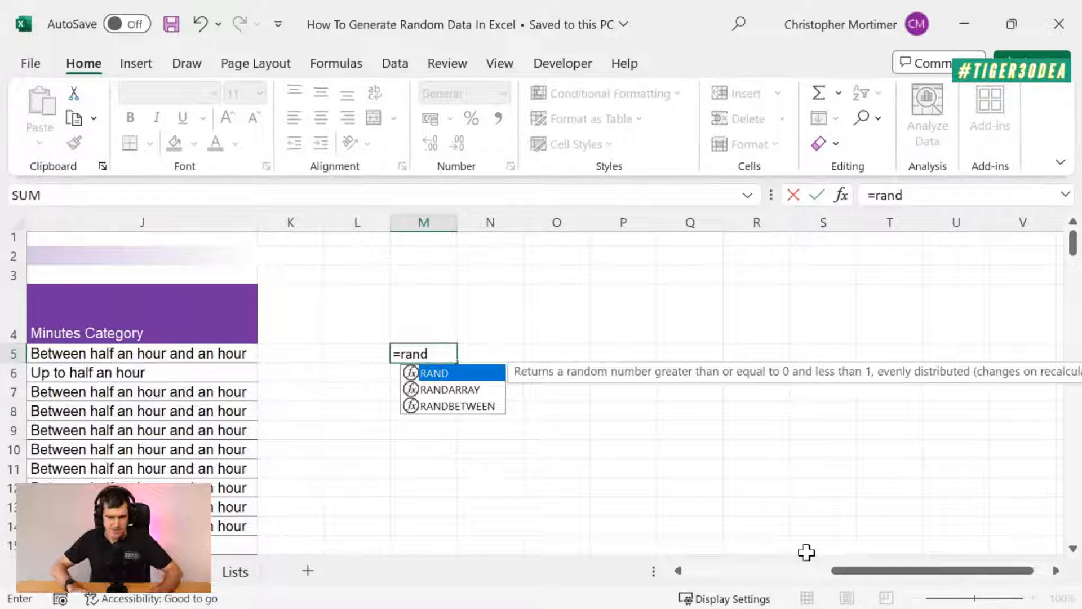
key(Down)
key(Tab)
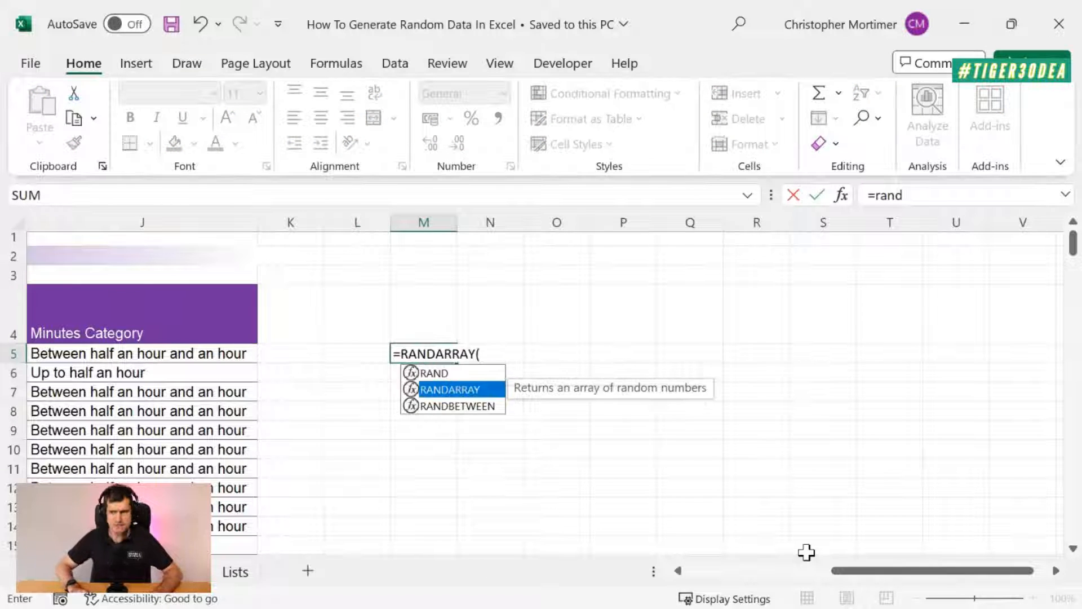
key(BackSpace)
key(BackSpace)
key(BackSpace)
key(BackSpace)
key(BackSpace)
key(BackSpace)
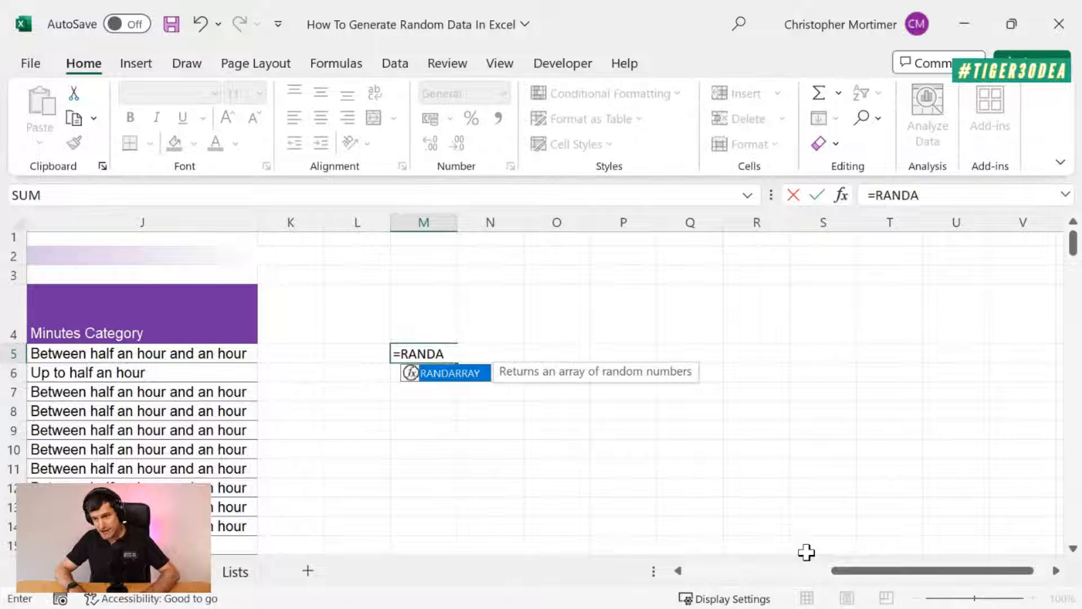
key(Down)
key(Down)
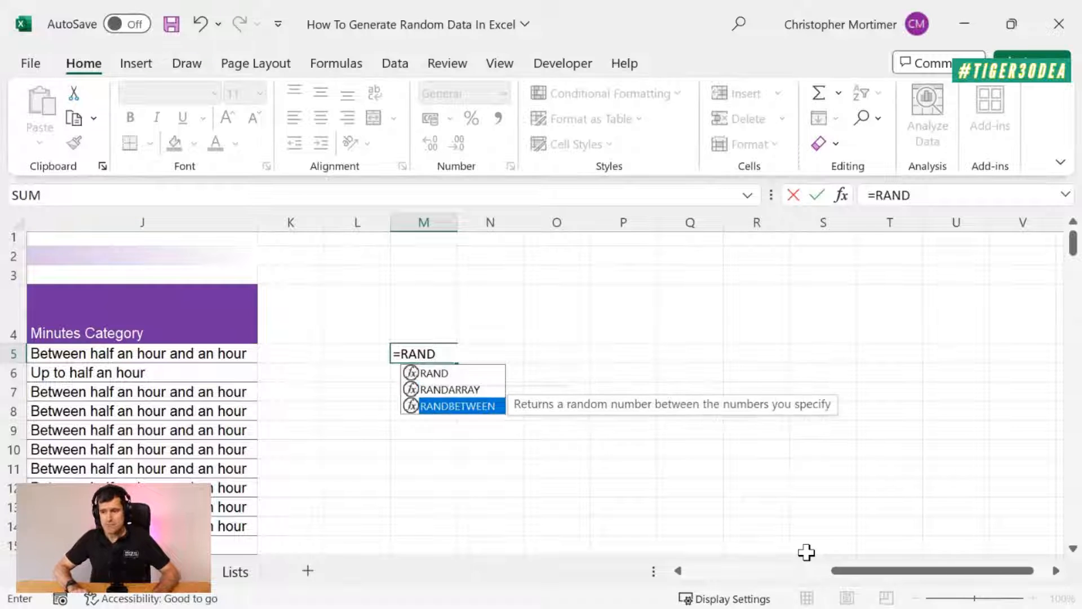
key(Tab)
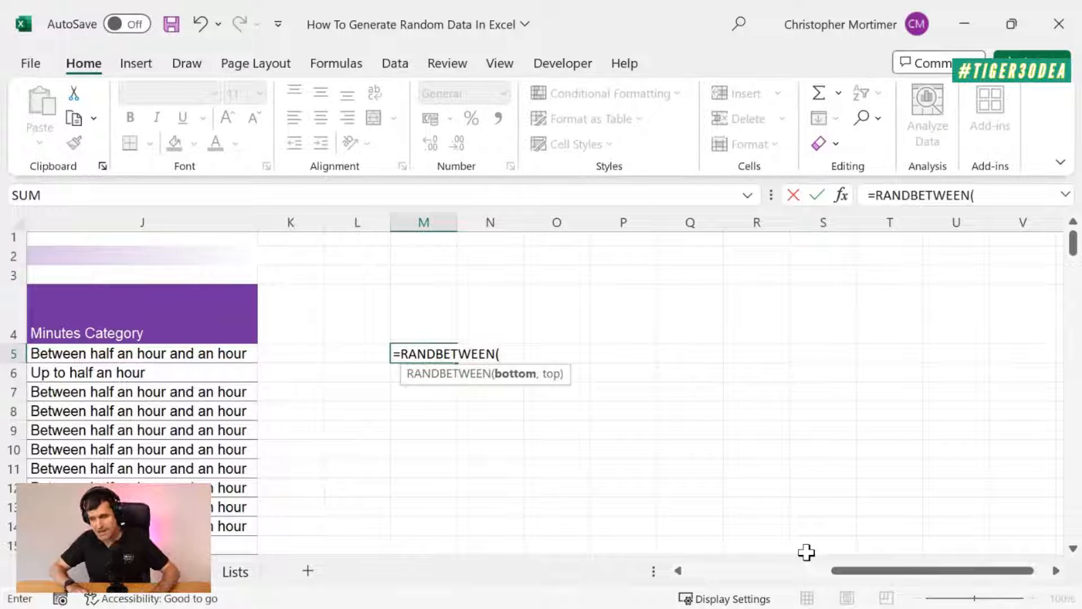
text(1,1)
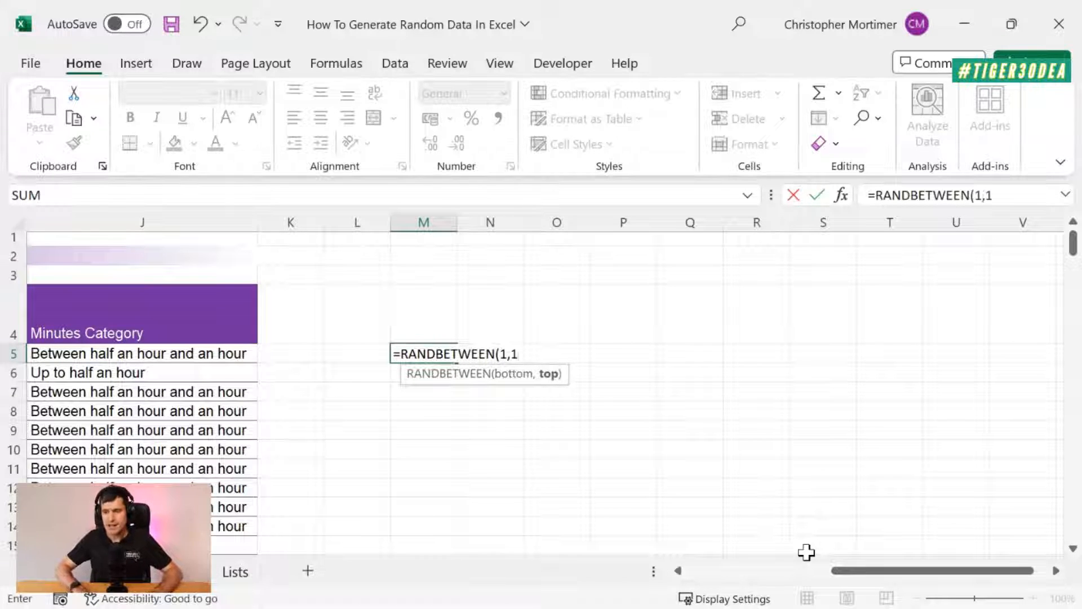
text(0))
key(Return)
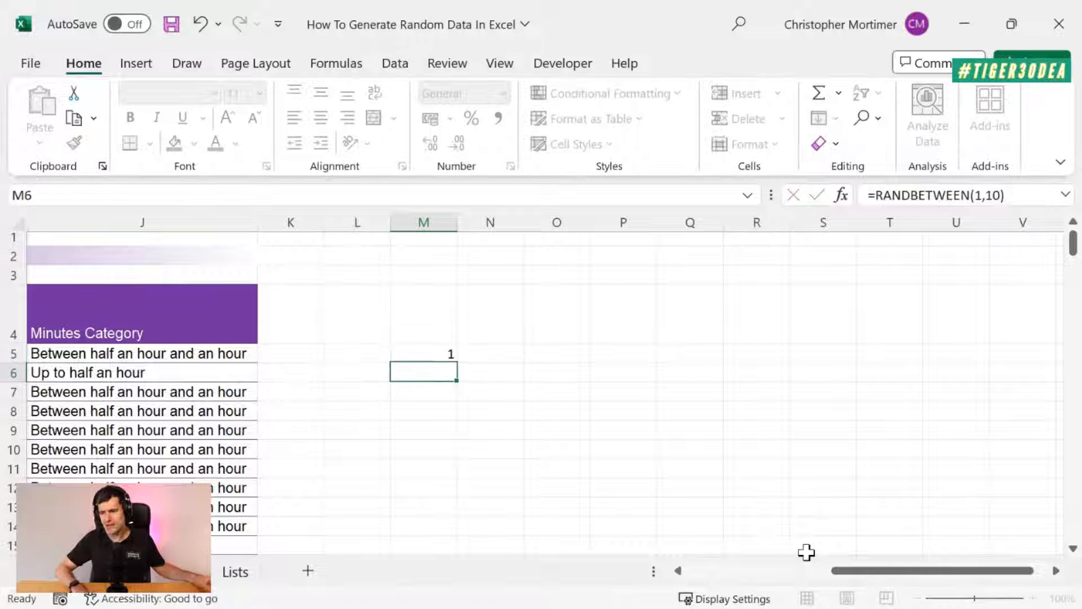
- Fill the range M5:M104 with the same RANDBETWEEN(1,10) formula at once
key(Up)
key(shift+Down)
key(shift+Down)
key(shift+Down)
key(shift+Down)
key(shift+Down)
key(shift+Down)
key(shift+Down)
key(shift+Down)
key(shift+Down)
key(shift+Down)
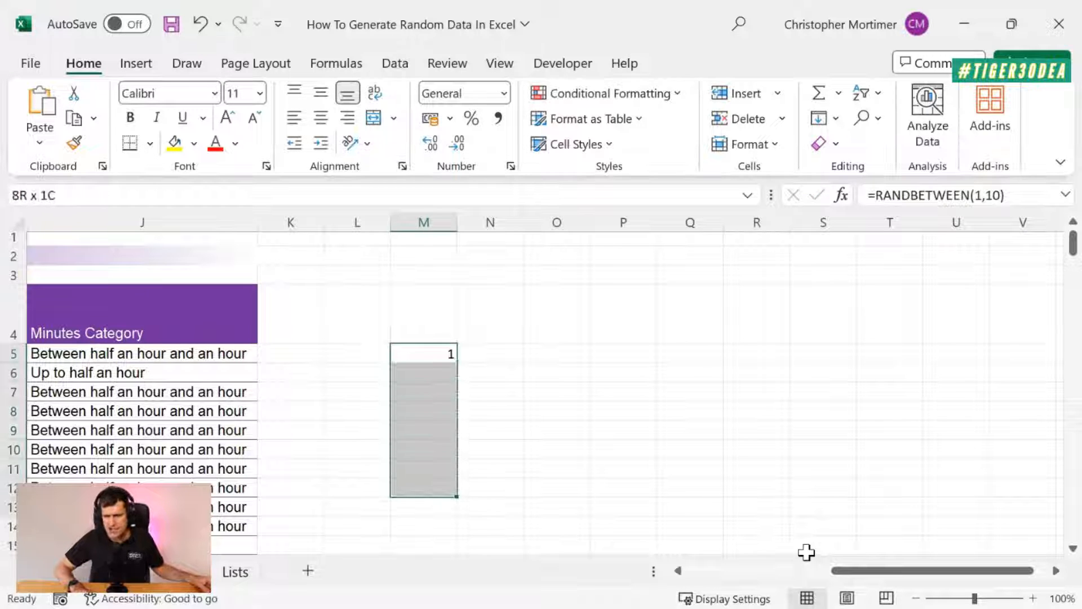
key(Up)
key(Down)
key(shift+Down)
key(shift+Down)
key(shift+Down)
key(shift+Down)
key(shift+Down)
key(shift+Down)
key(shift+Down)
key(shift+Down)
key(shift+Down)
key(shift+Down)
key(shift+Down)
key(shift+Down)
key(shift+Down)
key(shift+Down)
key(shift+Down)
key(shift+Down)
key(shift+Down)
key(shift+Down)
key(shift+Down)
key(shift+Down)
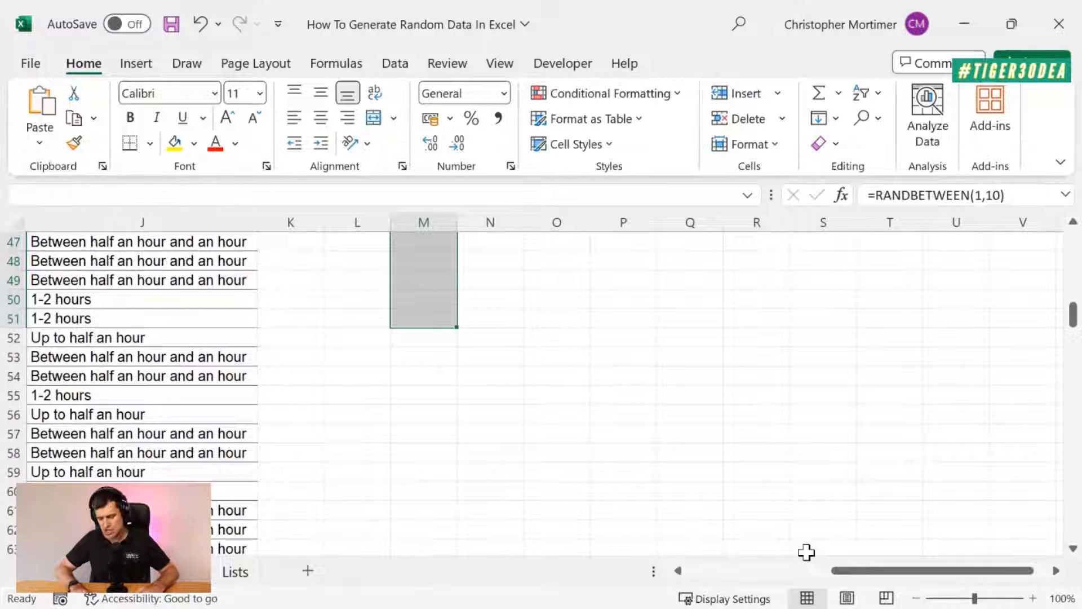
key(shift+Down)
key(shift+Down)
key(shift+Down)
key(shift+Down)
key(shift+Down)
key(shift+Down)
key(shift+Down)
key(shift+Down)
key(shift+Down)
key(shift+Down)
key(shift+Down)
key(shift+Down)
key(shift+Down)
key(shift+Down)
key(shift+Down)
key(shift+Down)
key(shift+Down)
key(shift+Down)
key(shift+Down)
key(shift+Down)
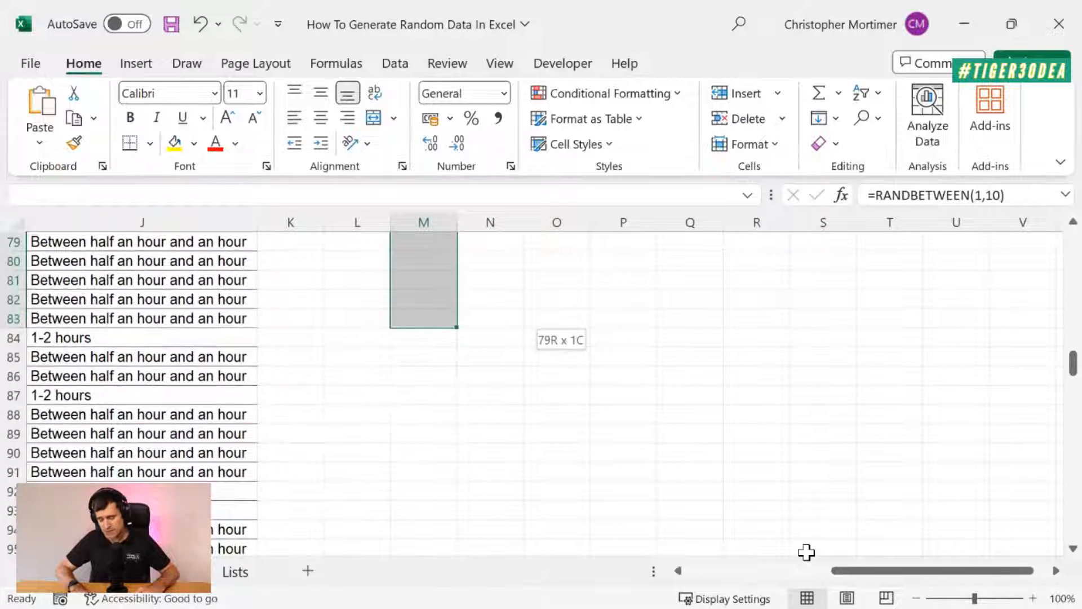
key(shift+Up)
key(shift+Up)
key(shift+Up)
key(shift+Up)
key(shift+Up)
key(shift+Up)
key(shift+Up)
key(shift+Up)
key(shift+Up)
key(shift+Up)
key(shift+Up)
key(shift+Up)
key(shift+Up)
key(shift+Up)
key(shift+Up)
key(shift+Up)
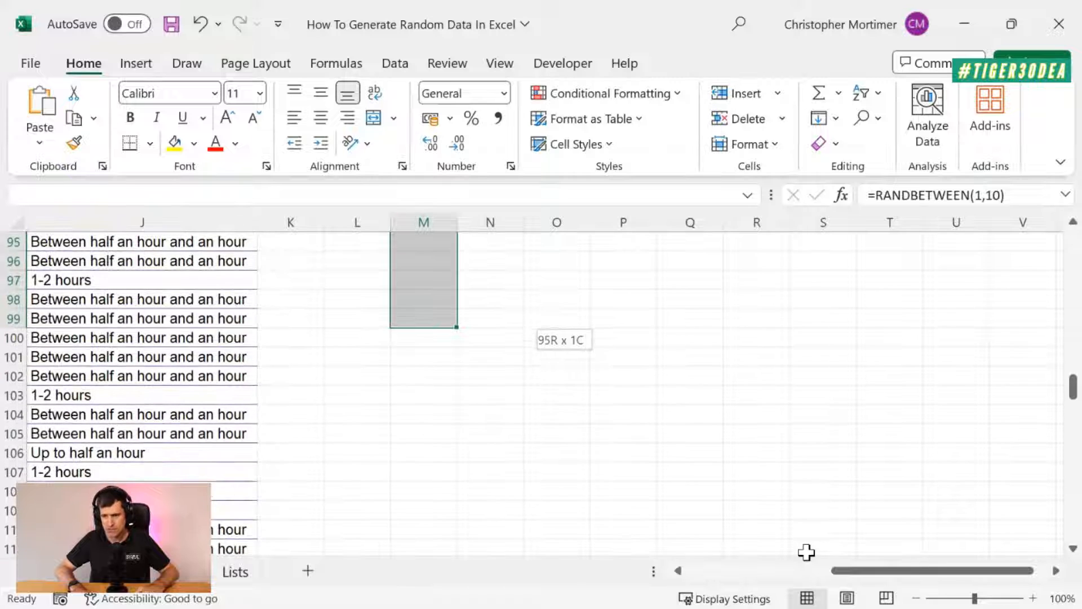
key(shift+Down)
key(shift+Down)
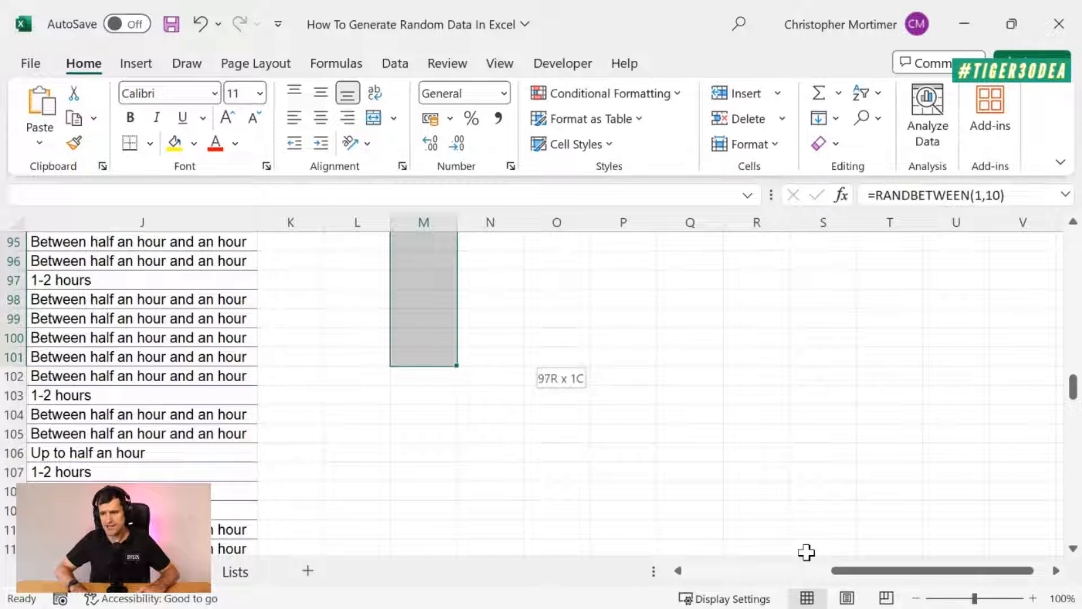
key(shift+Down)
key(shift+Down)
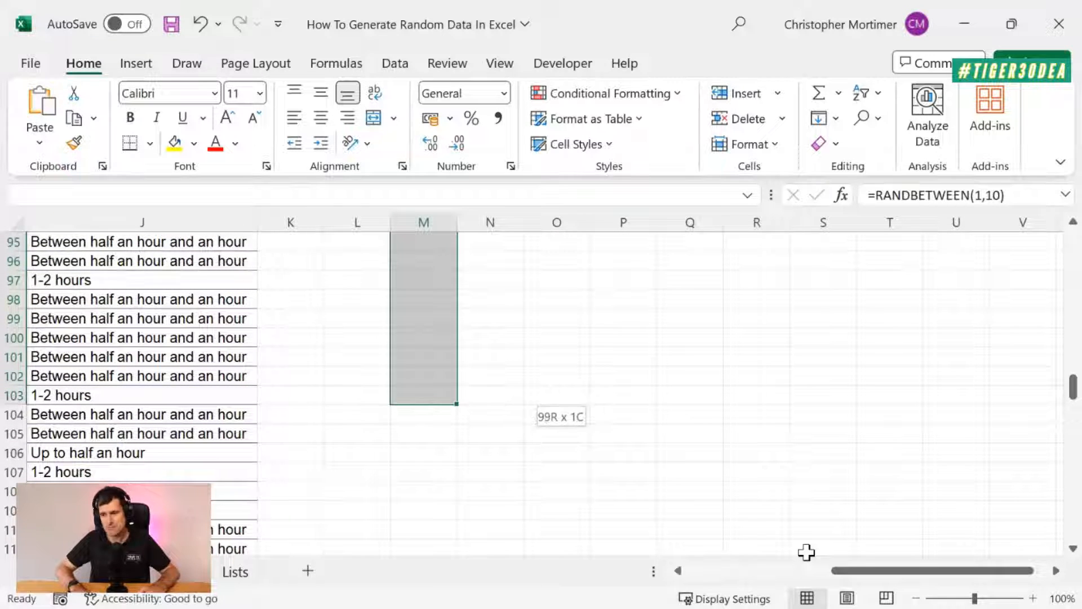
key(shift+Down)
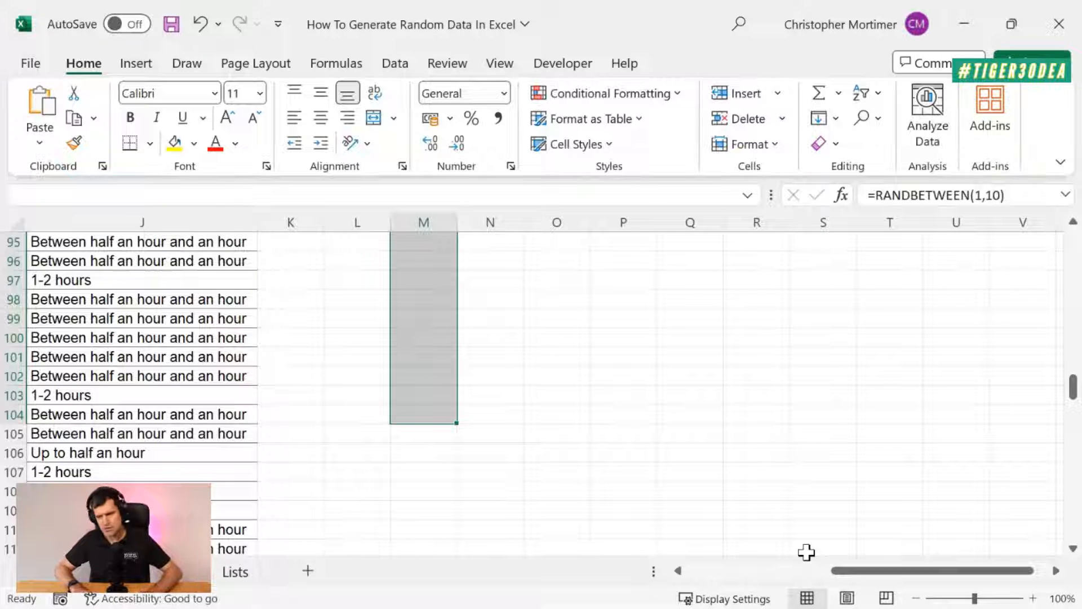
key(ctrl+Return)
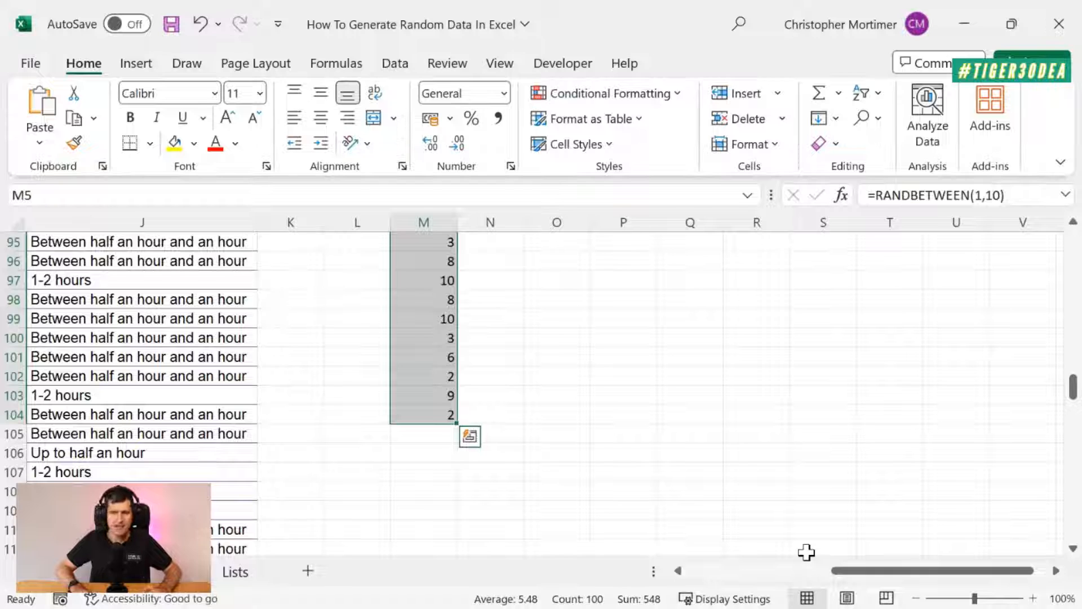
- Move through the cells of column M to examine the generated random numbers
key(Up)
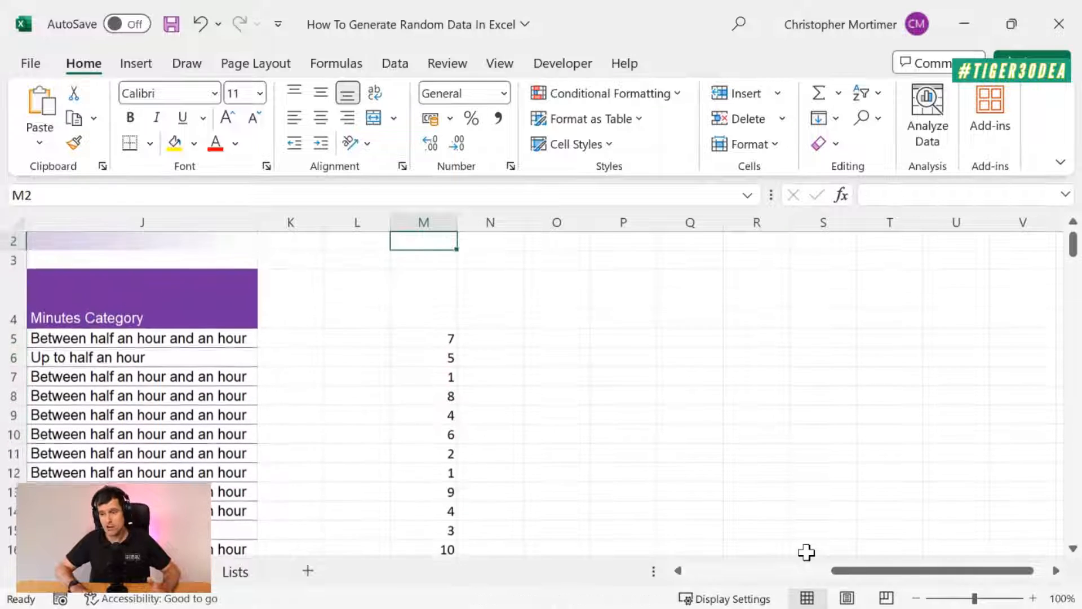
key(Down)
key(Down)
key(Right)
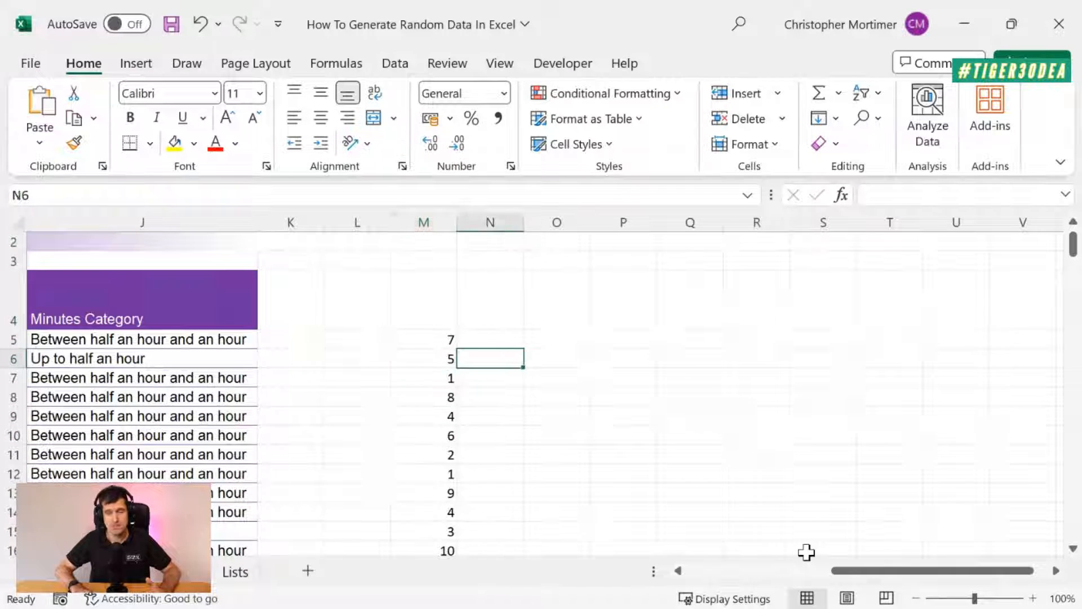
key(Left)
key(Up)
key(Right)
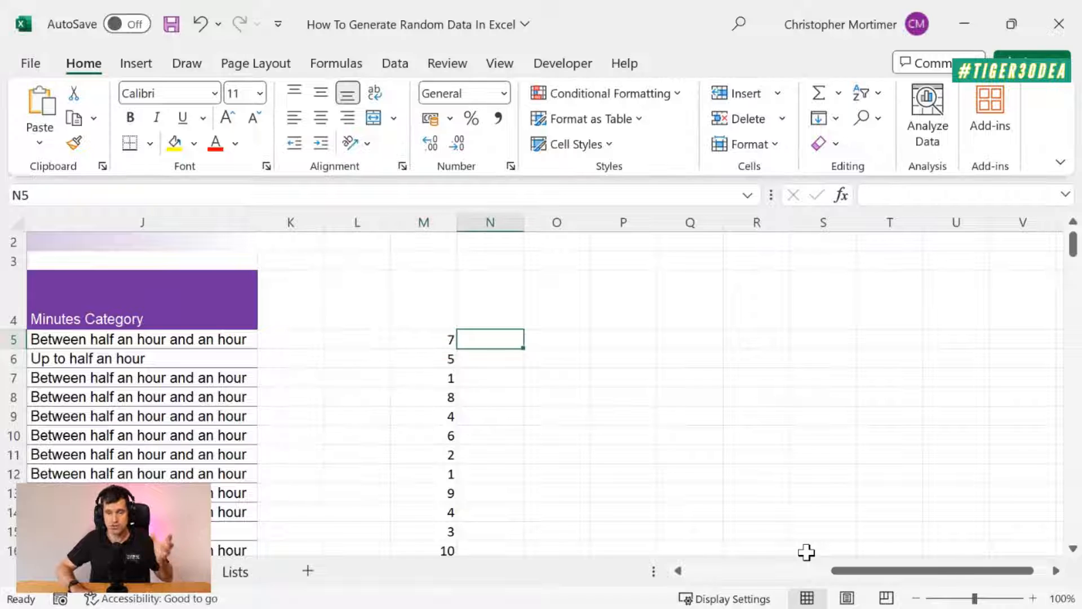
key(Left)
key(Down)
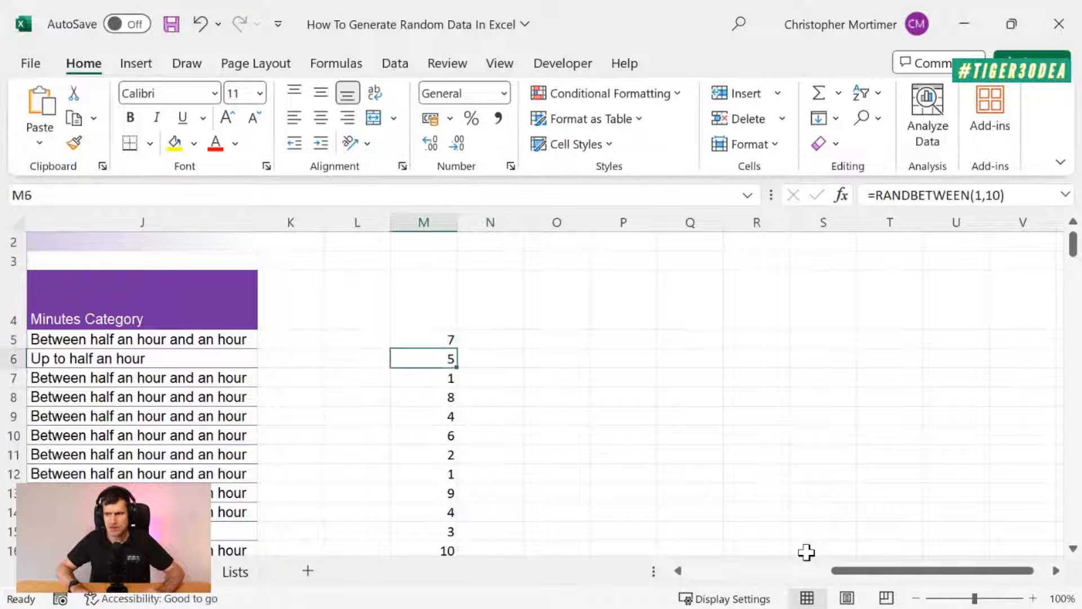
key(Down)
key(Down)
key(Down)
key(Down)
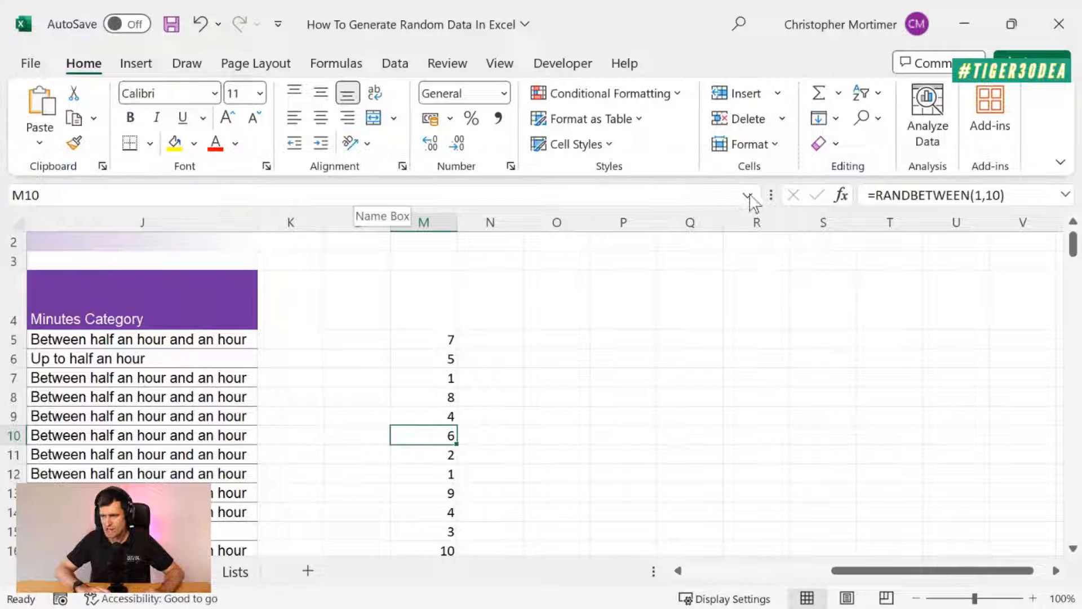
- Narrow the Name Box and open M10's formula in the formula bar, leaving it unchanged
drag(771, 195, 546, 190)
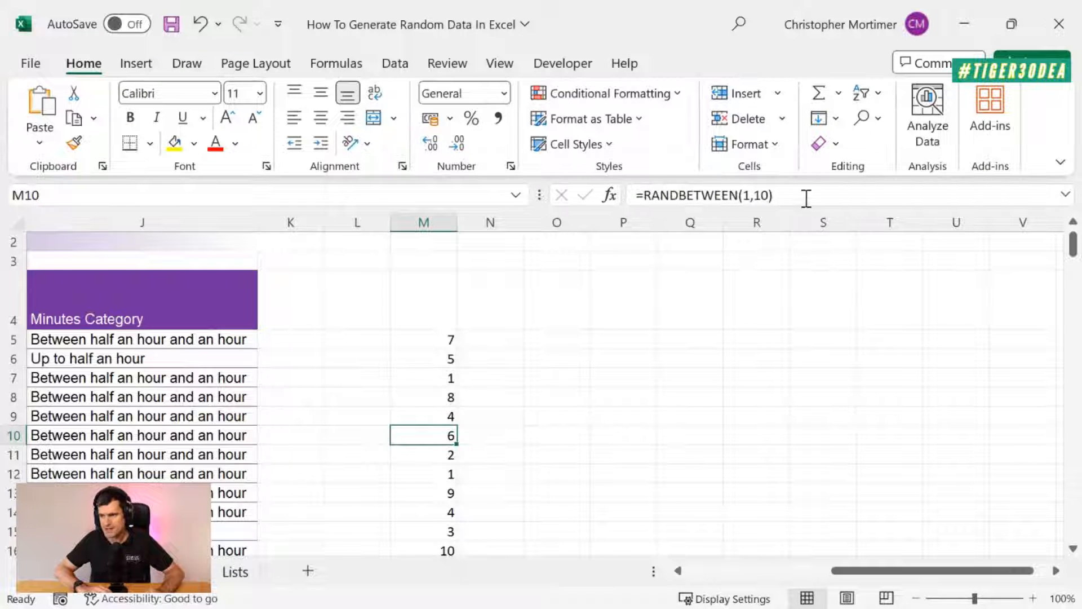
click(826, 193)
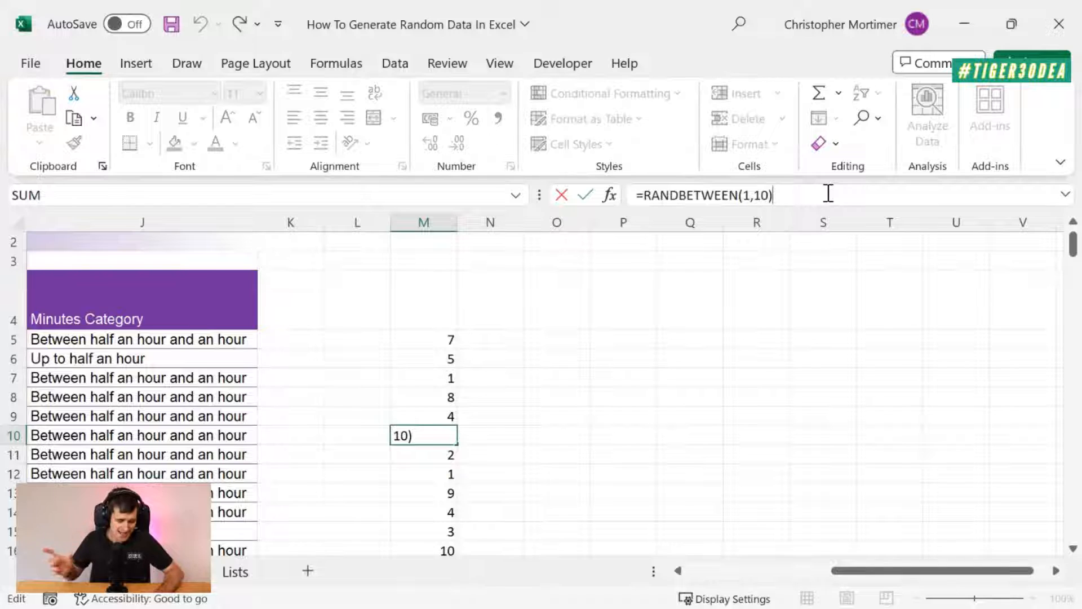
key(Escape)
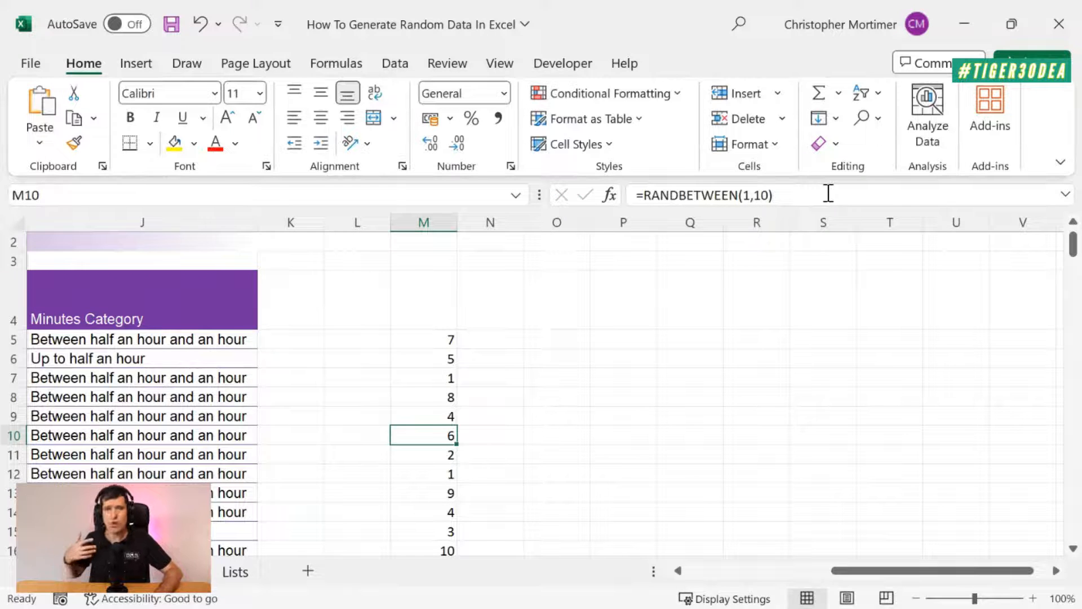
- Enter a first name in cell O5 to make the sheet recalculate
click(538, 338)
text(Chri)
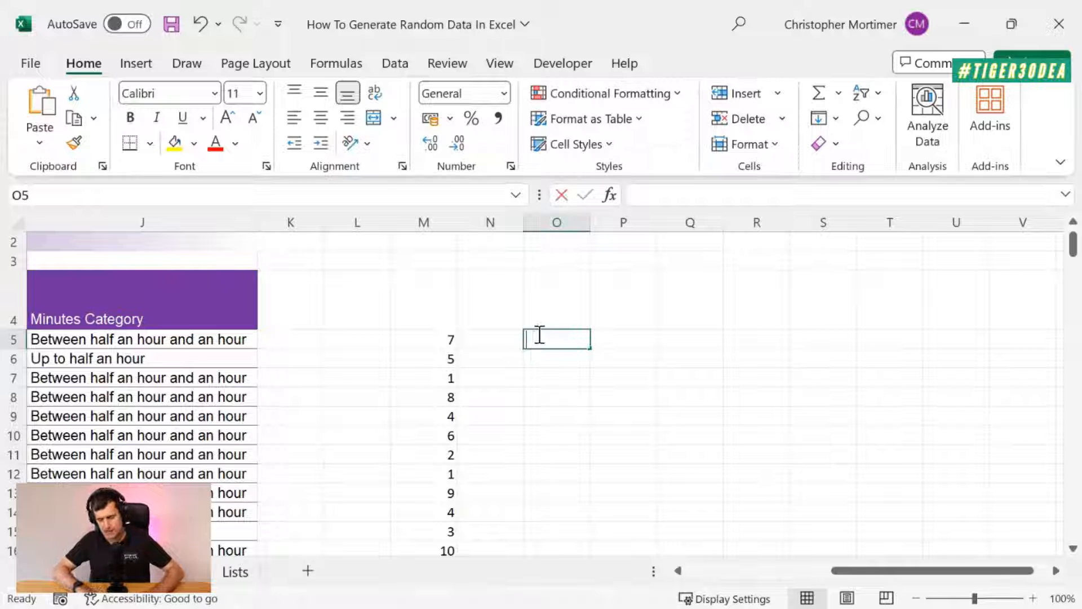
text(s)
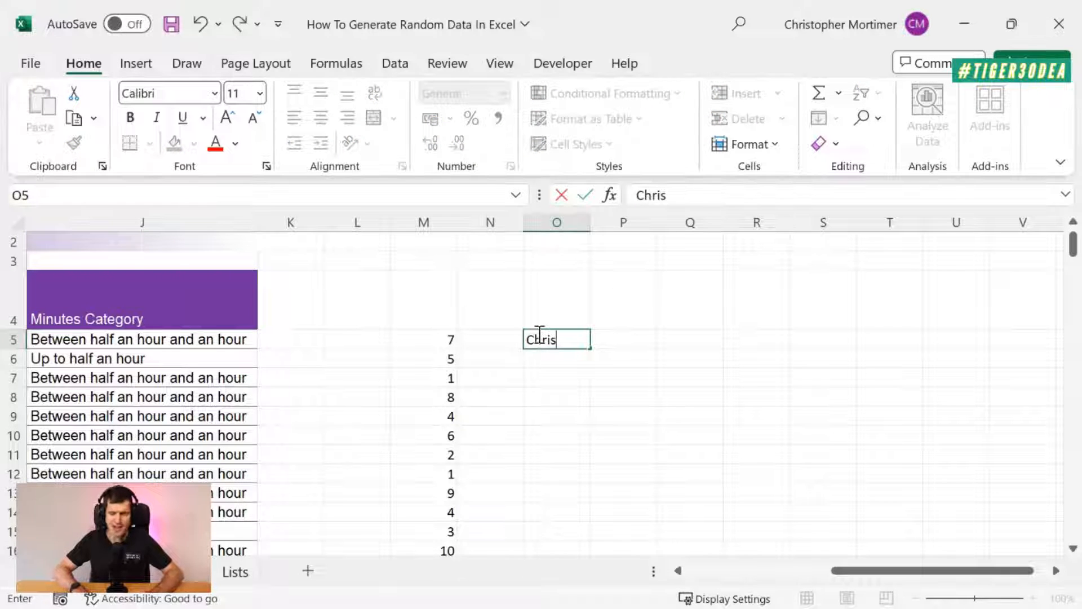
key(Return)
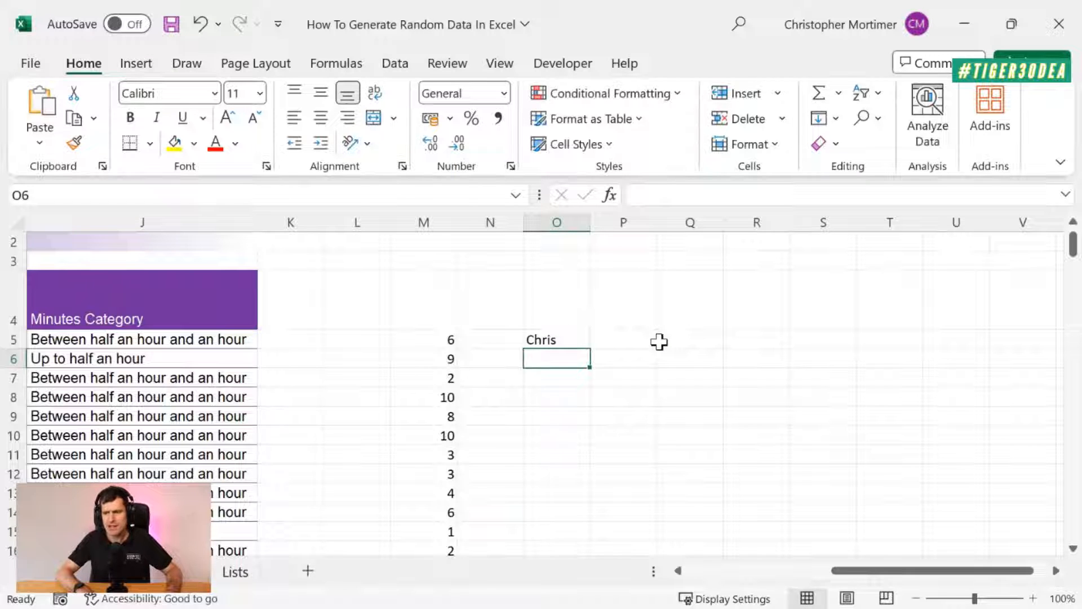
- Recalculate the workbook six times to regenerate the random numbers
key(F9)
key(F9)
key(F9)
key(F9)
key(F9)
key(F9)
key(F9)
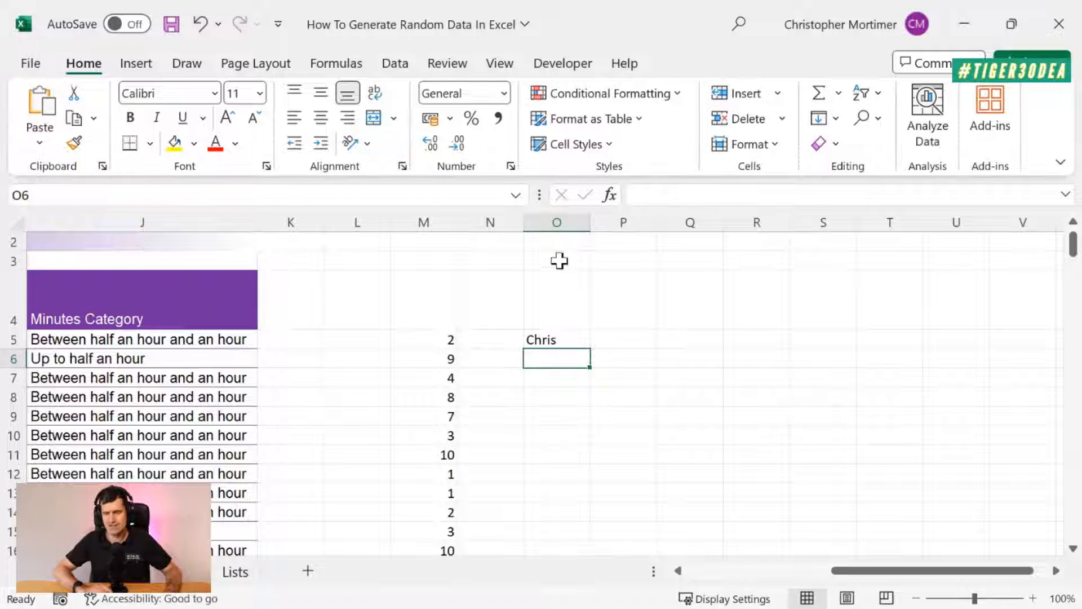
- Run Calculate Now twice to regenerate the random numbers, then select cell O5
click(345, 67)
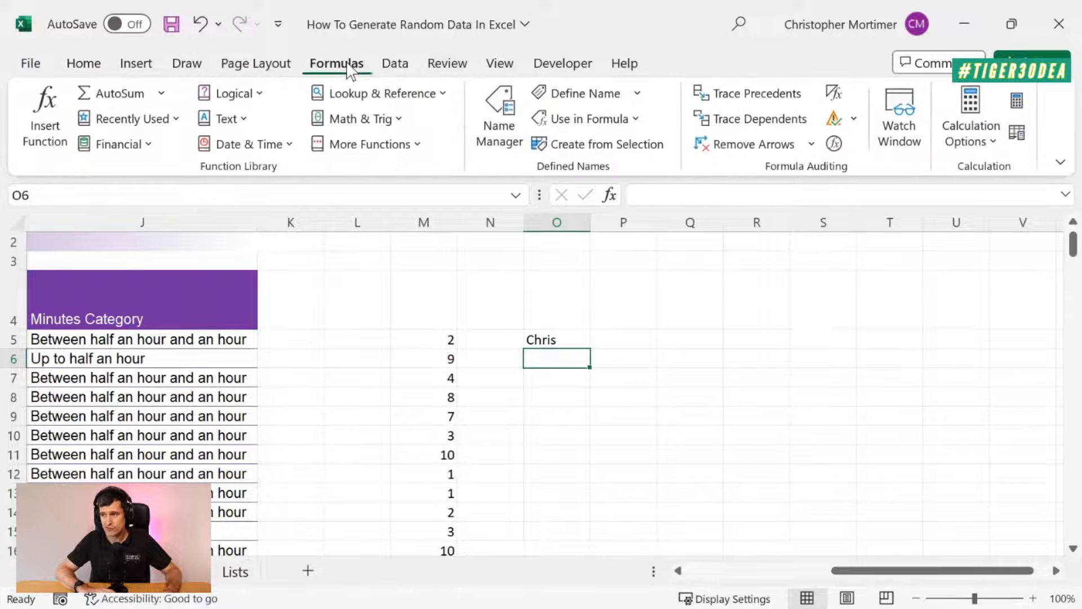
click(1020, 102)
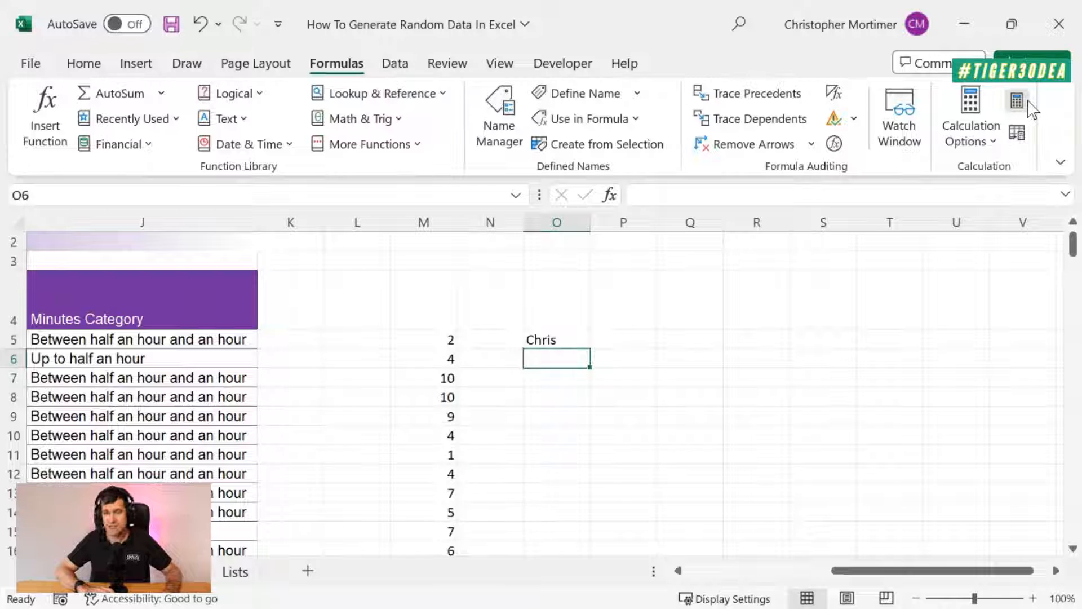
click(1027, 103)
click(542, 339)
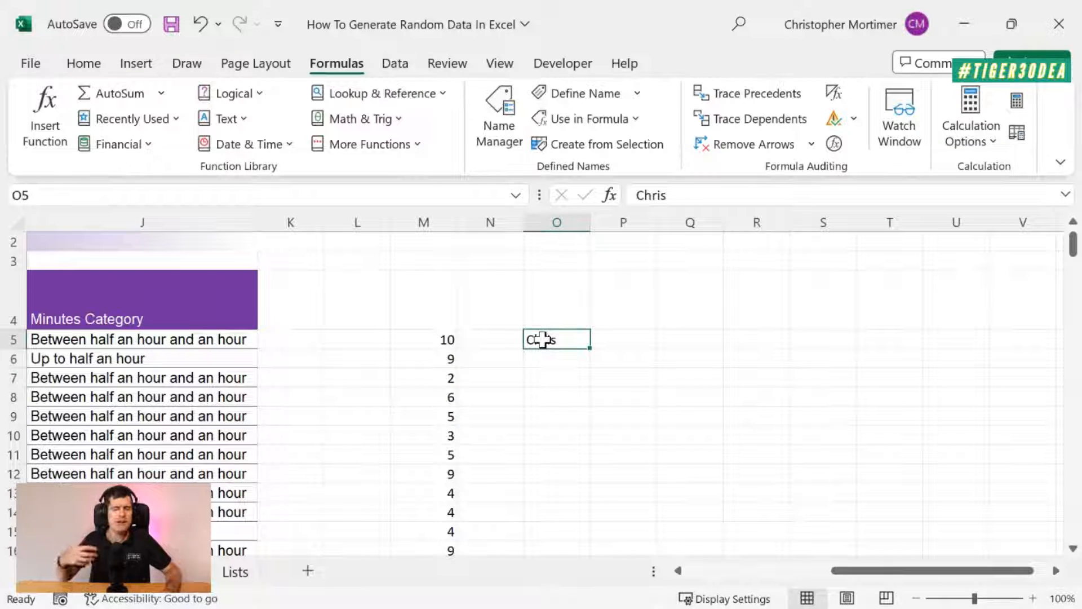
- Recalculate the workbook and re-enter M5's RANDBETWEEN formula to regenerate the random numbers
click(425, 339)
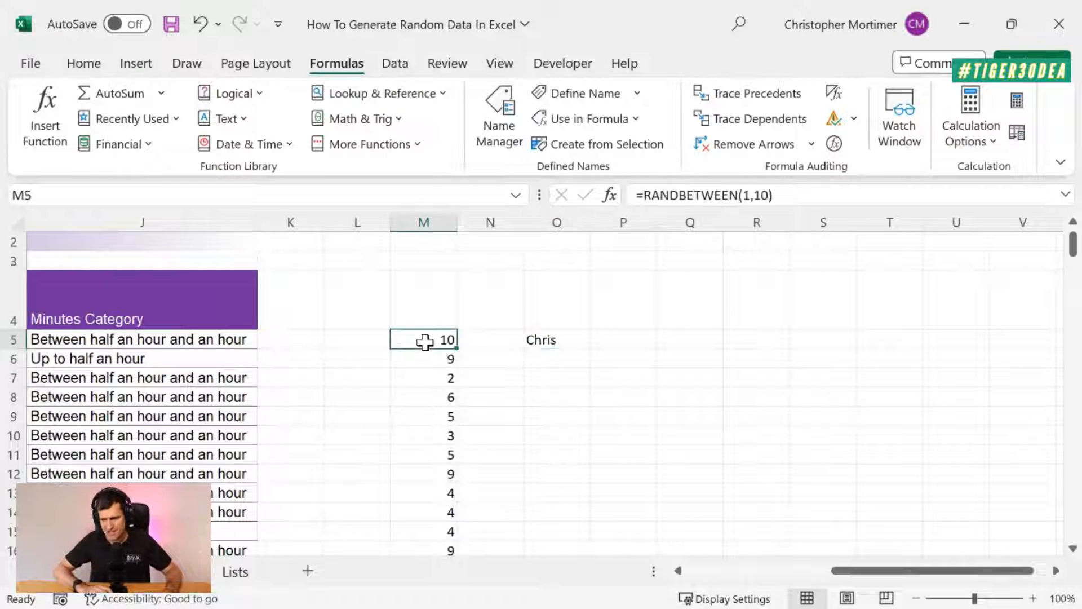
key(Right)
key(Right)
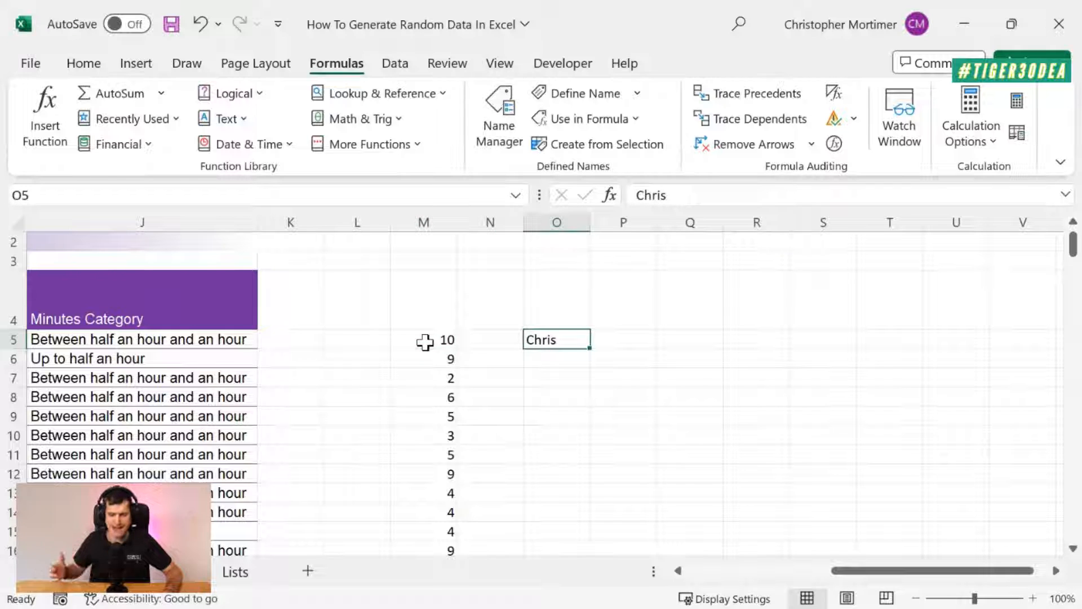
key(Left)
key(Left)
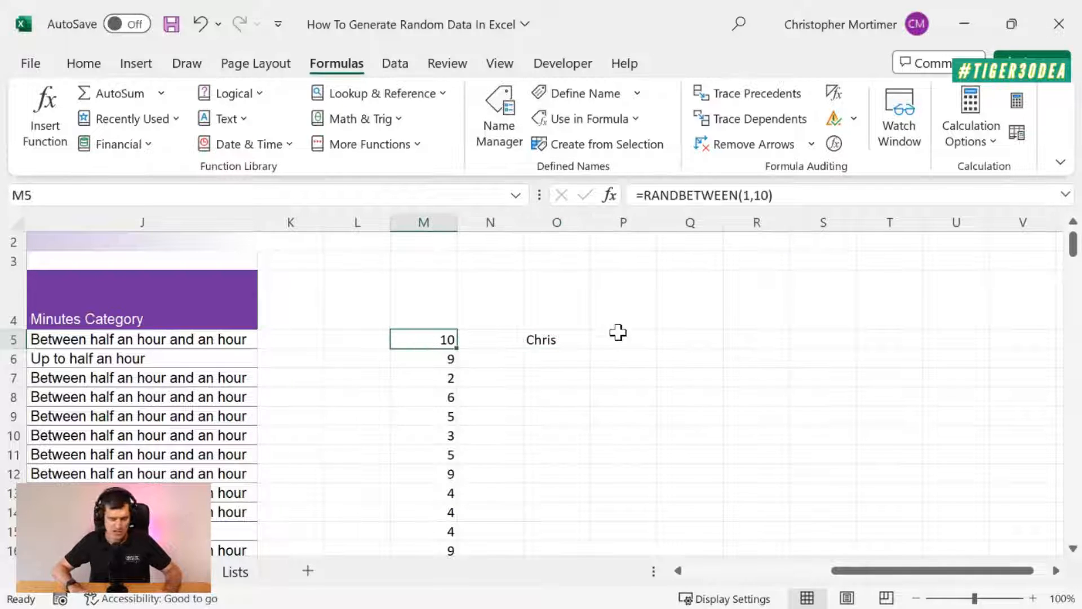
key(F9)
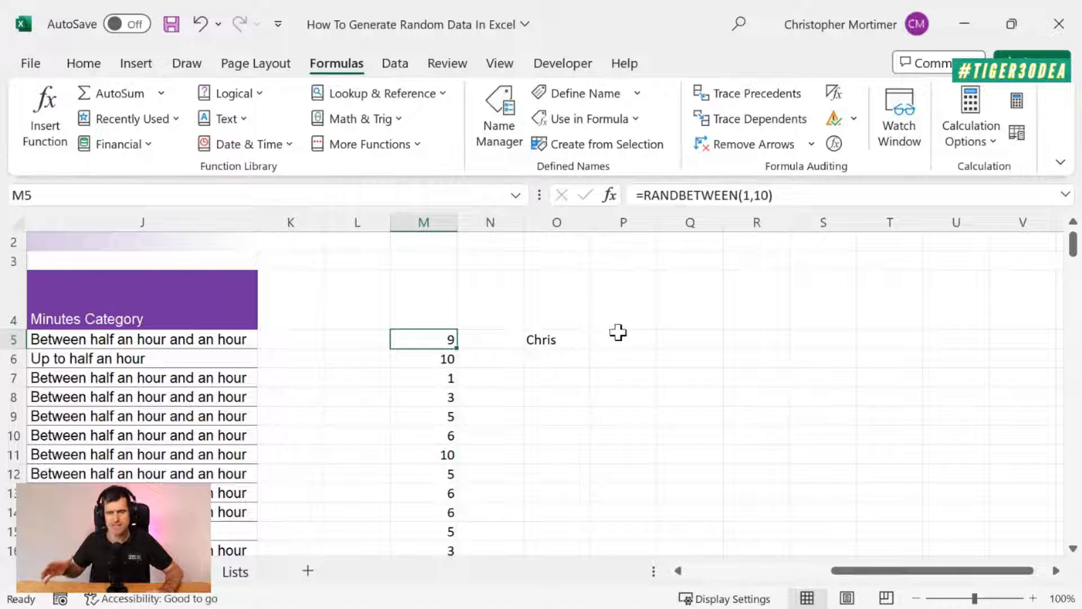
click(801, 193)
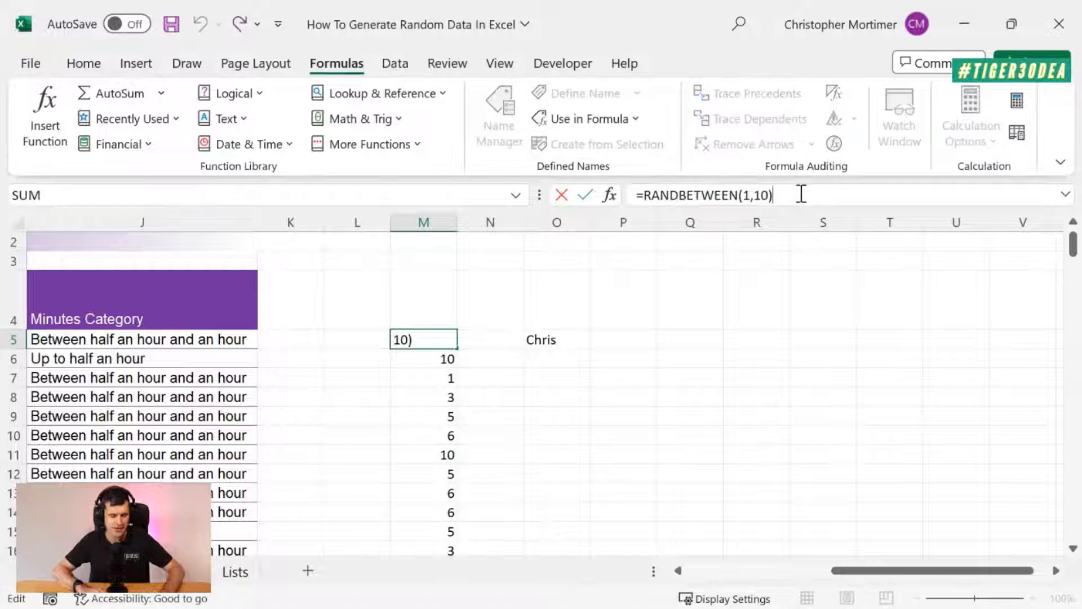
key(ctrl+Return)
- Clear the name from cell O5
key(Left)
key(Right)
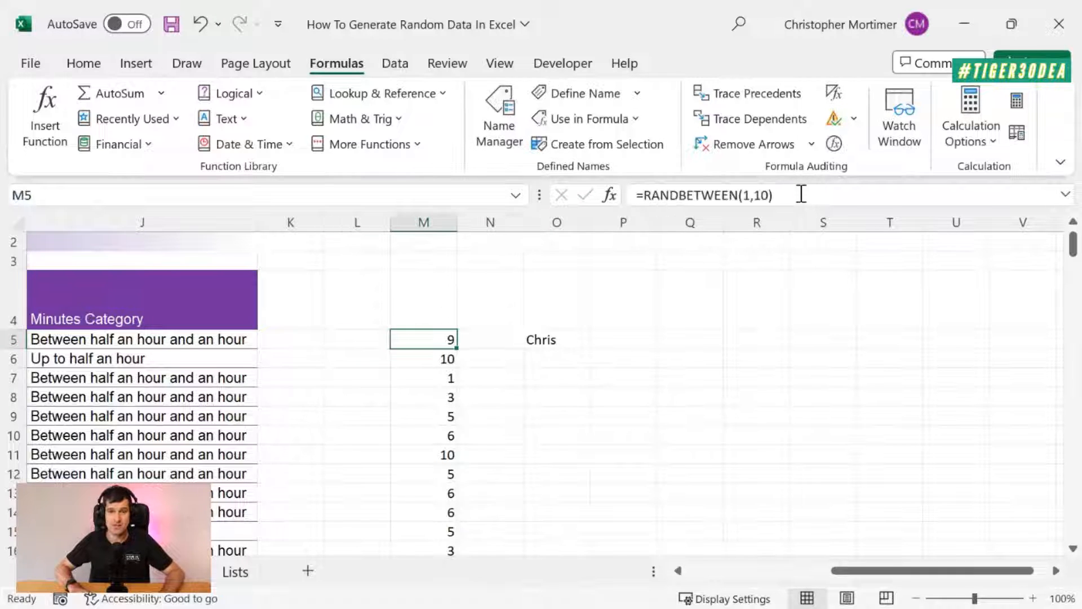
key(Right)
key(Right)
key(Delete)
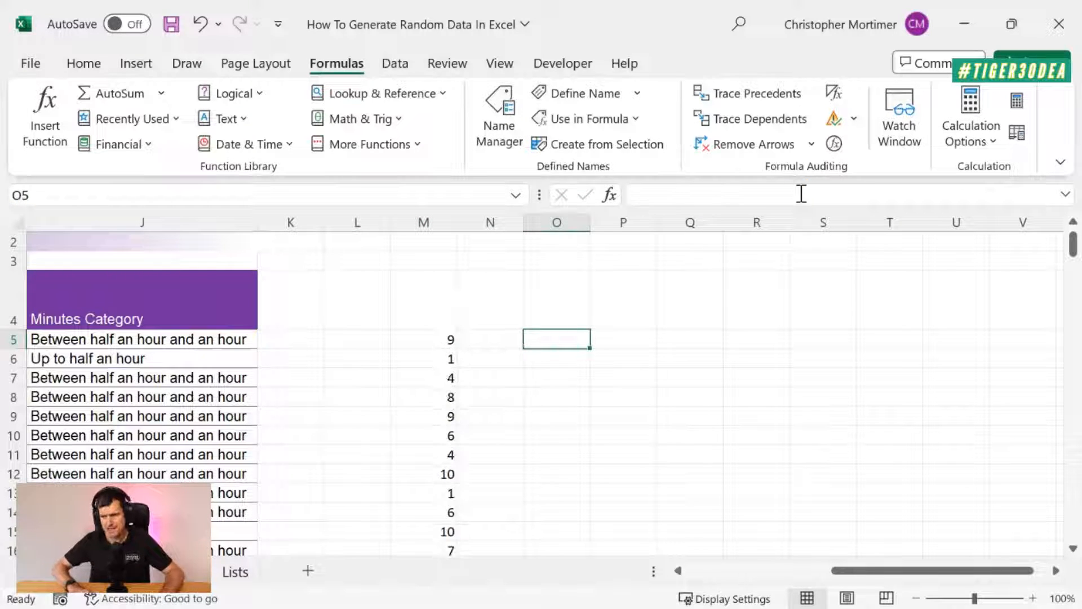
text(=ctou)
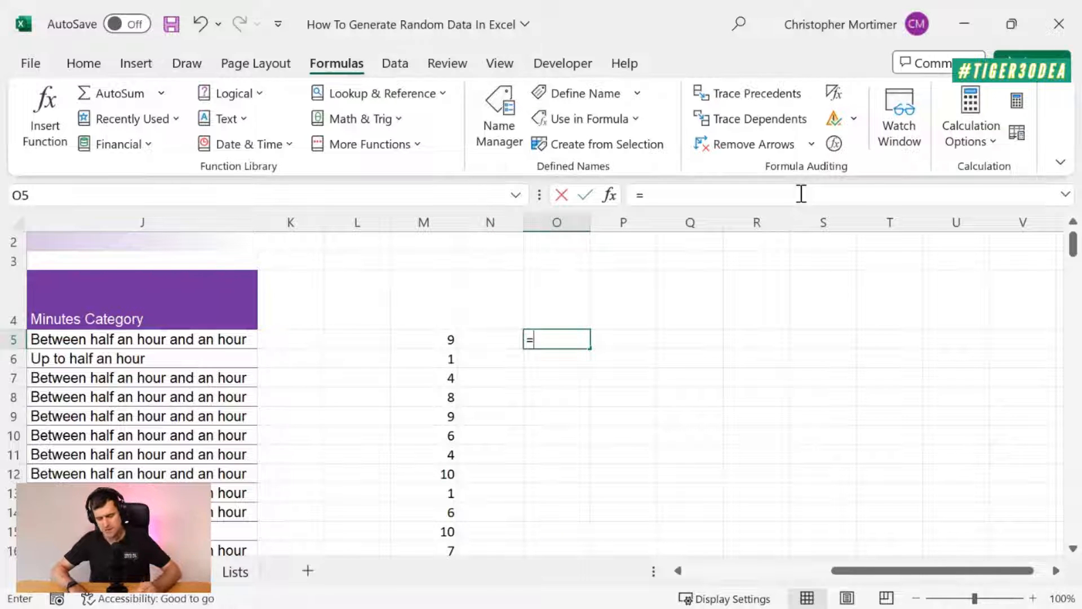
key(BackSpace)
key(BackSpace)
key(BackSpace)
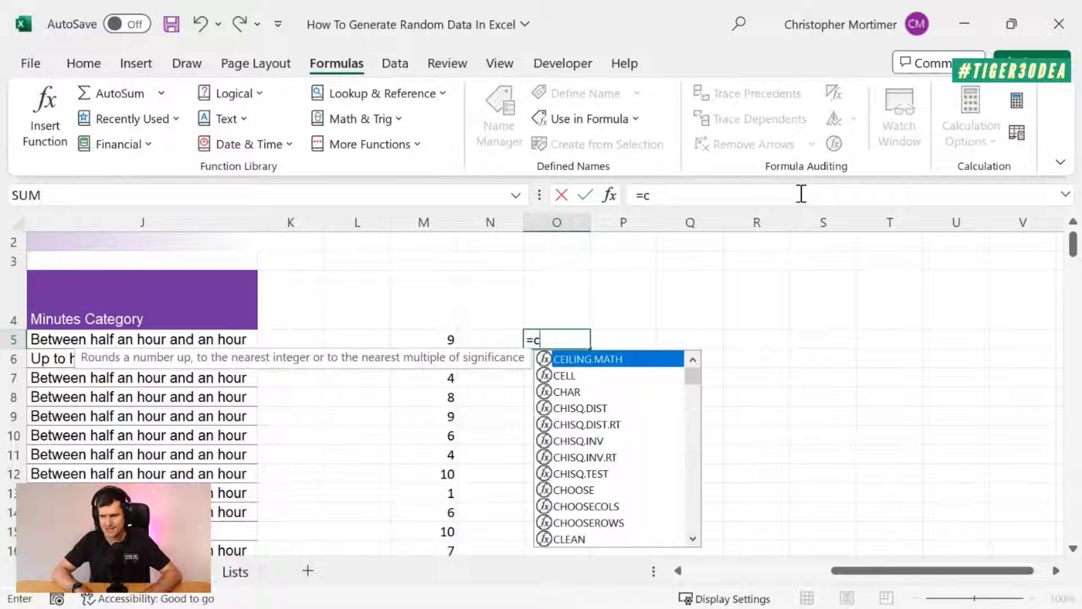
text(ountig()
key(BackSpace)
key(BackSpace)
text(f)
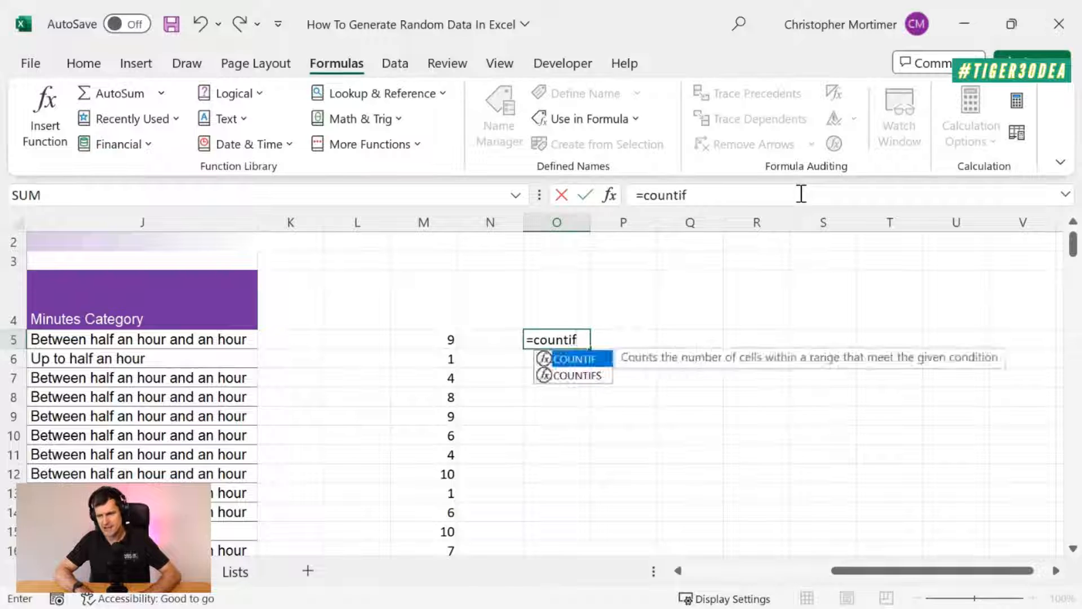
text(()
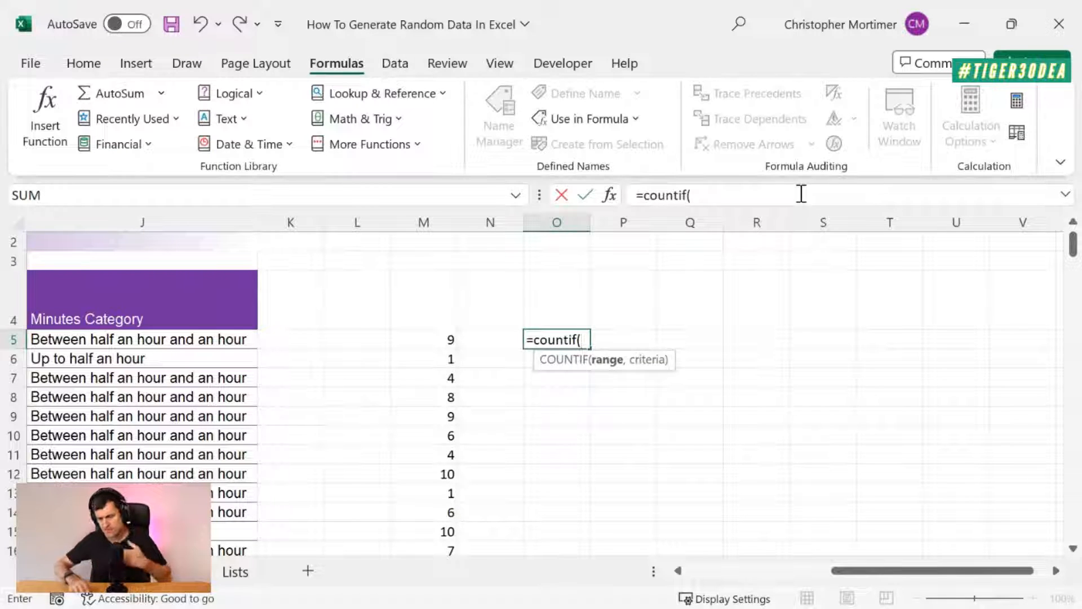
key(Escape)
key(Left)
key(Right)
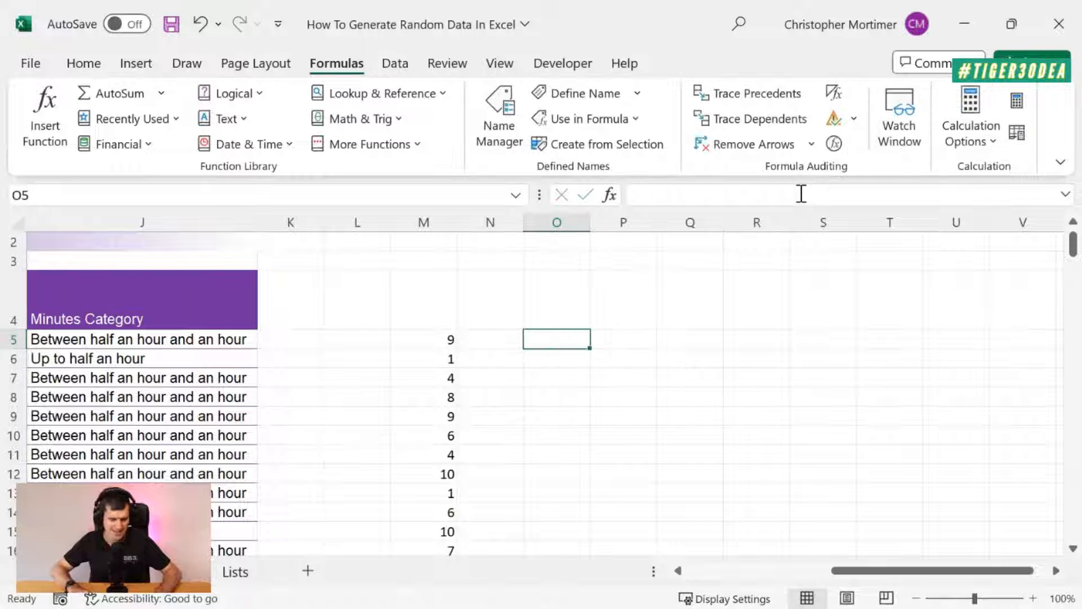
- Enter 1 in cell O5
text(1)
key(Return)
key(Up)
- Enter =SEQUENCE(10,1,1,1) in cell O5 to list the numbers 1 to 10
text(=)
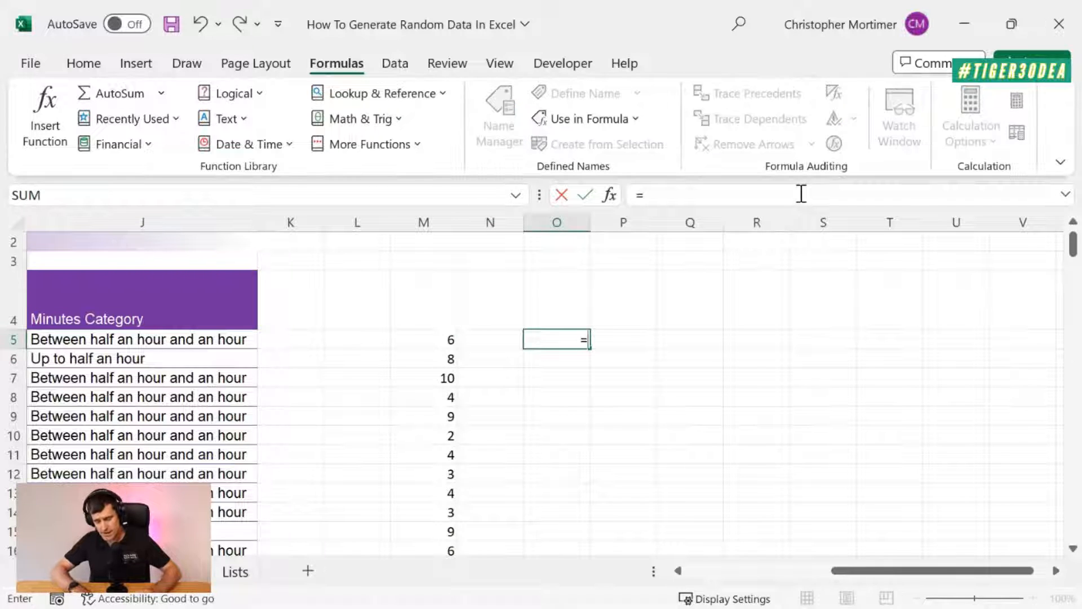
text(se)
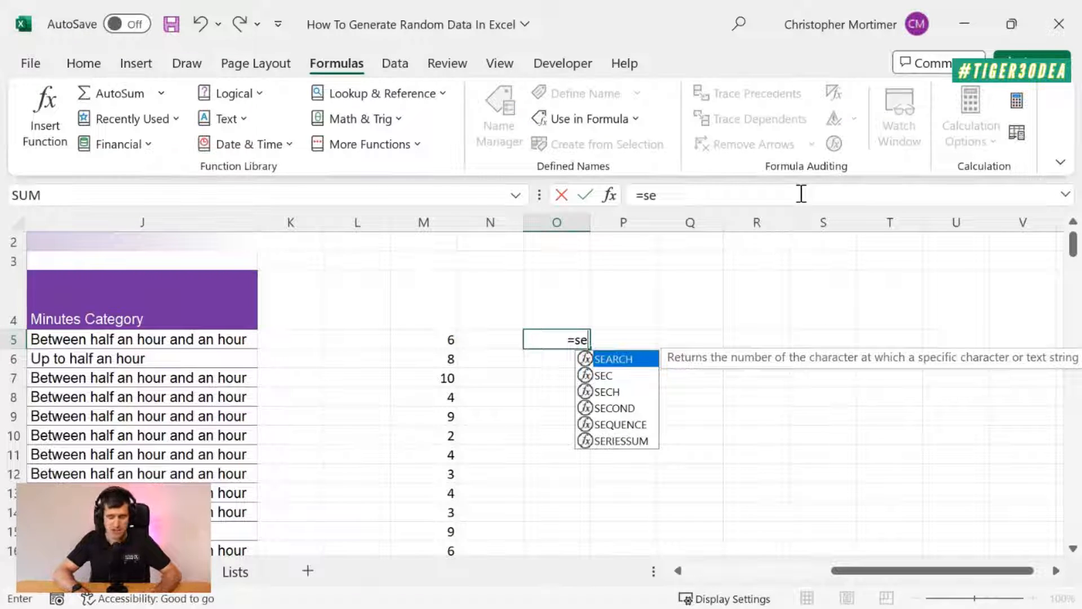
text(q)
key(Tab)
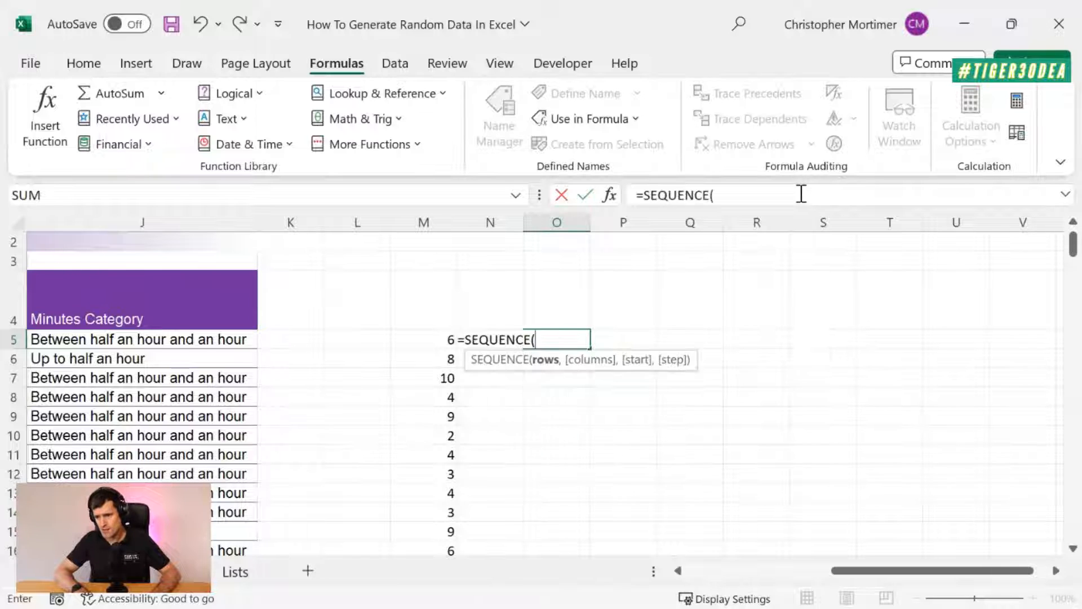
text(10))
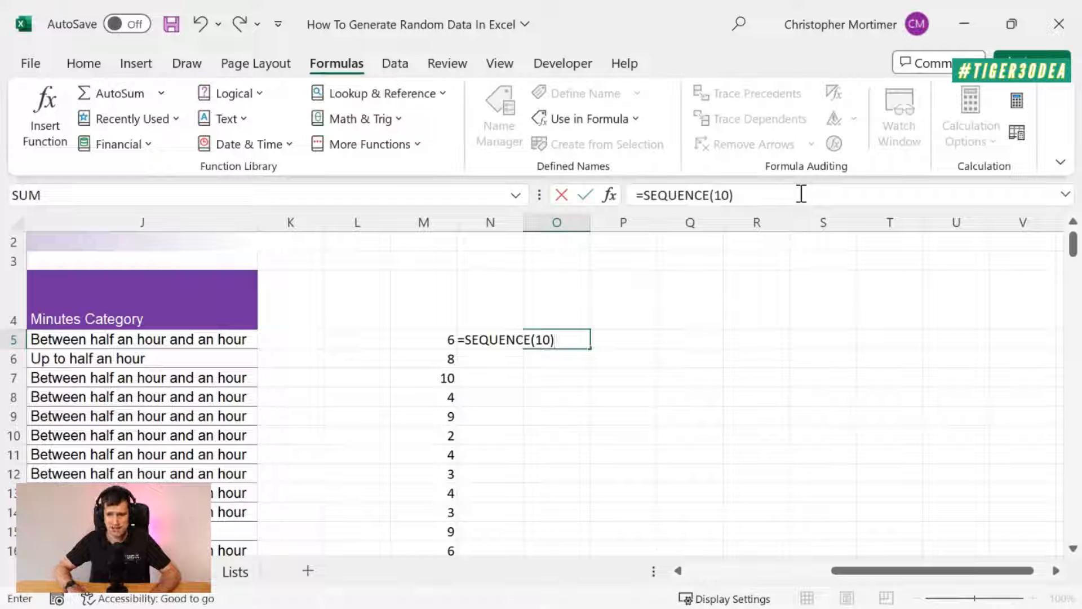
key(BackSpace)
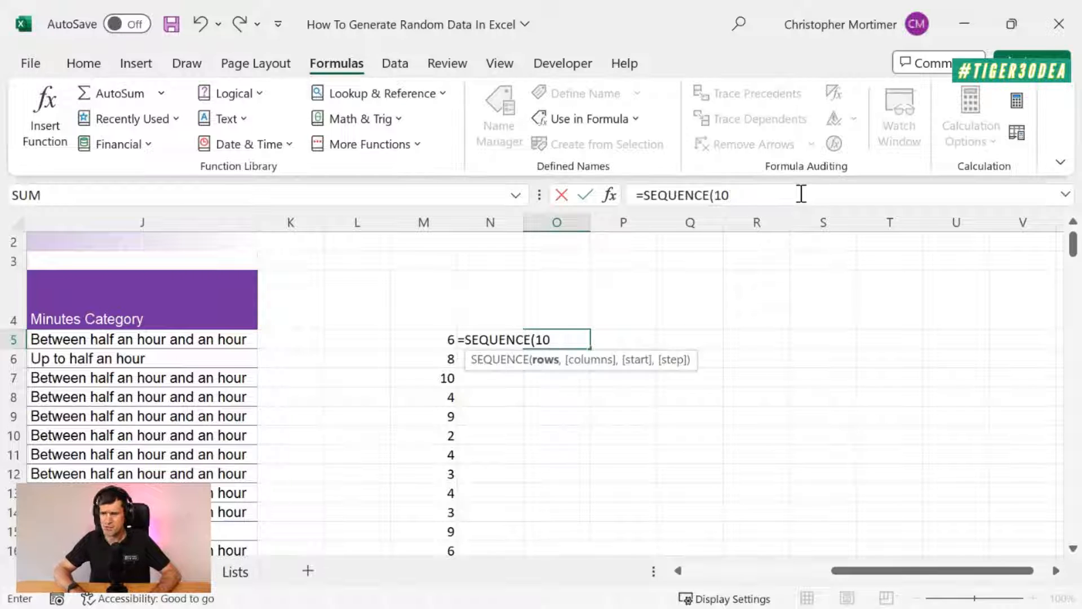
text(,)
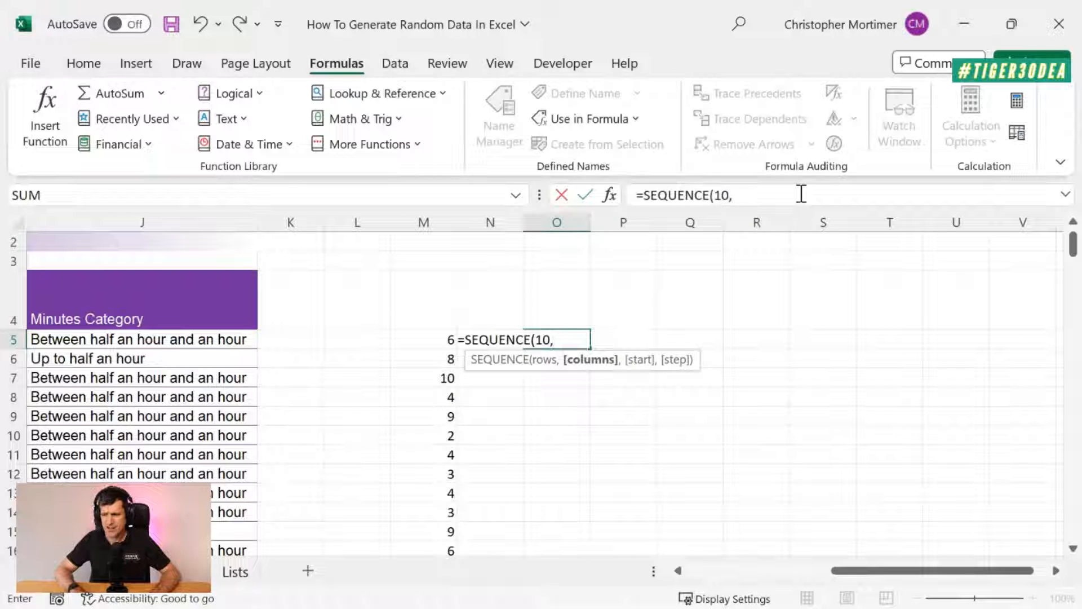
text(1)
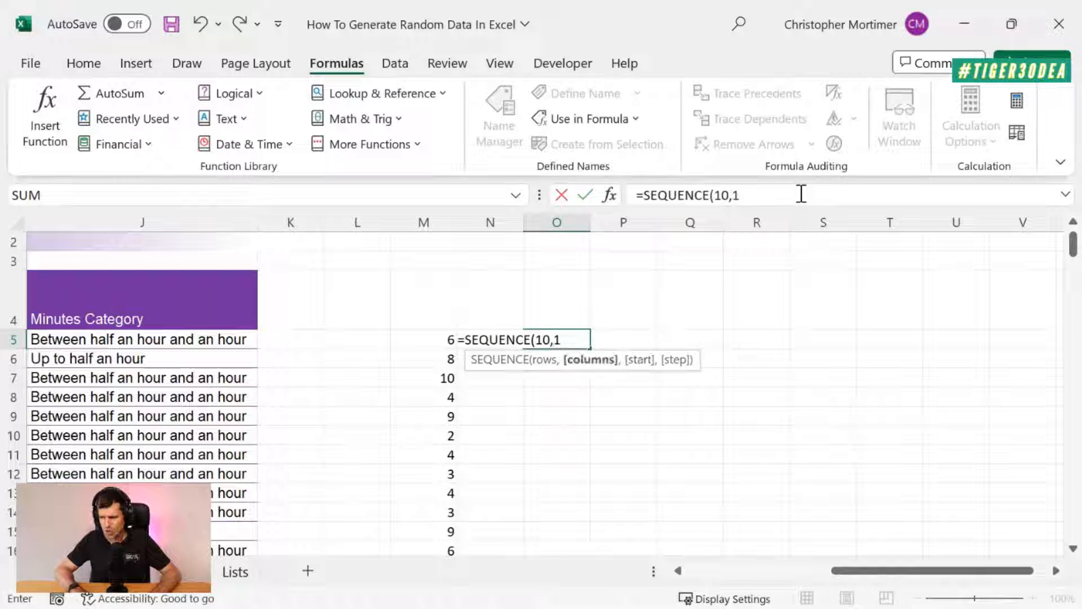
text(,)
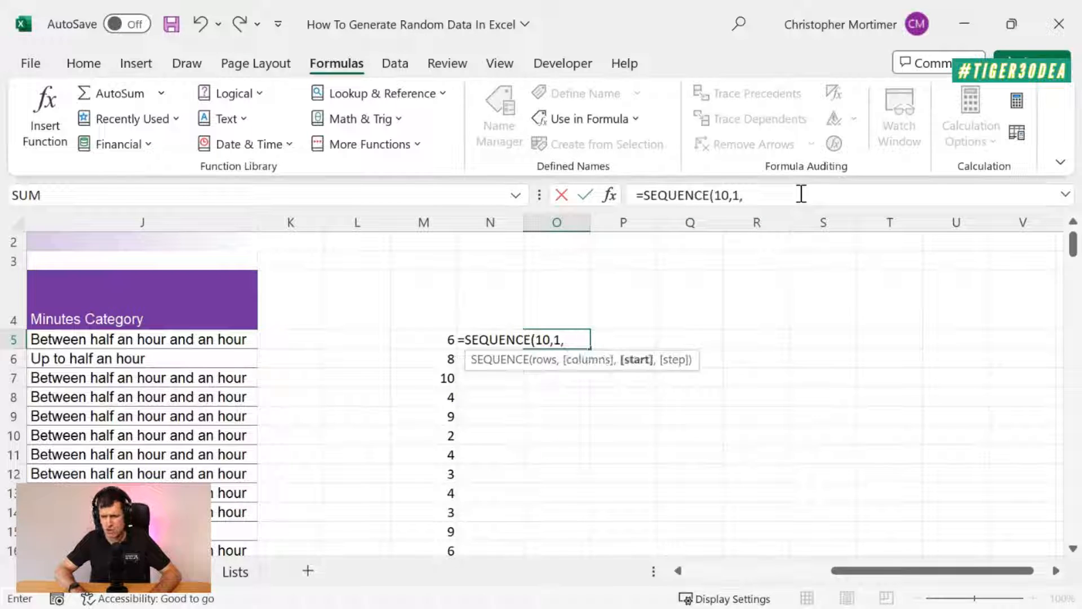
text(1,1)
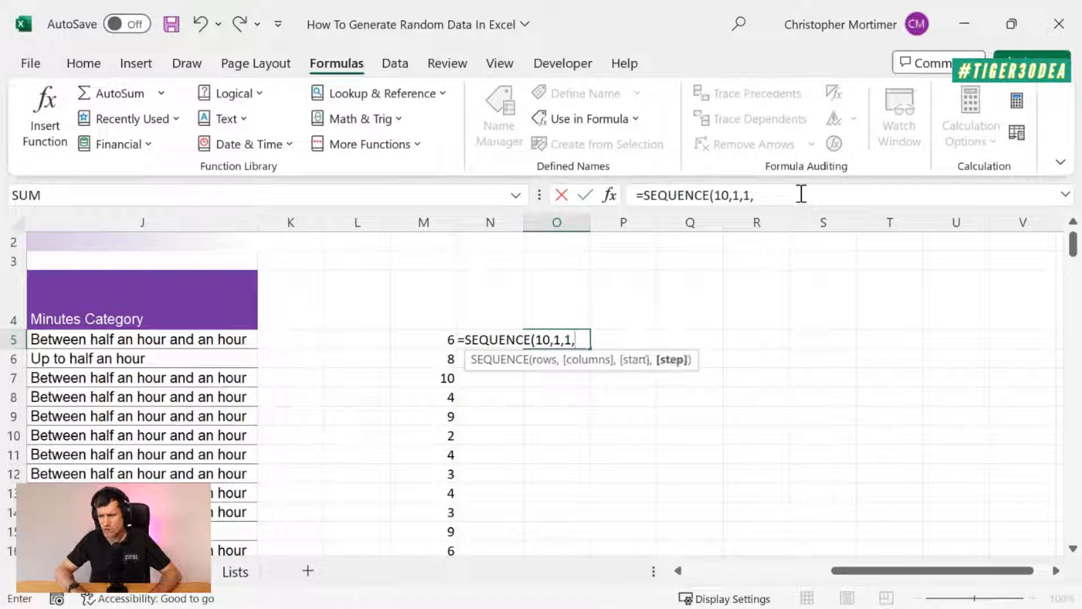
key(Return)
key(Up)
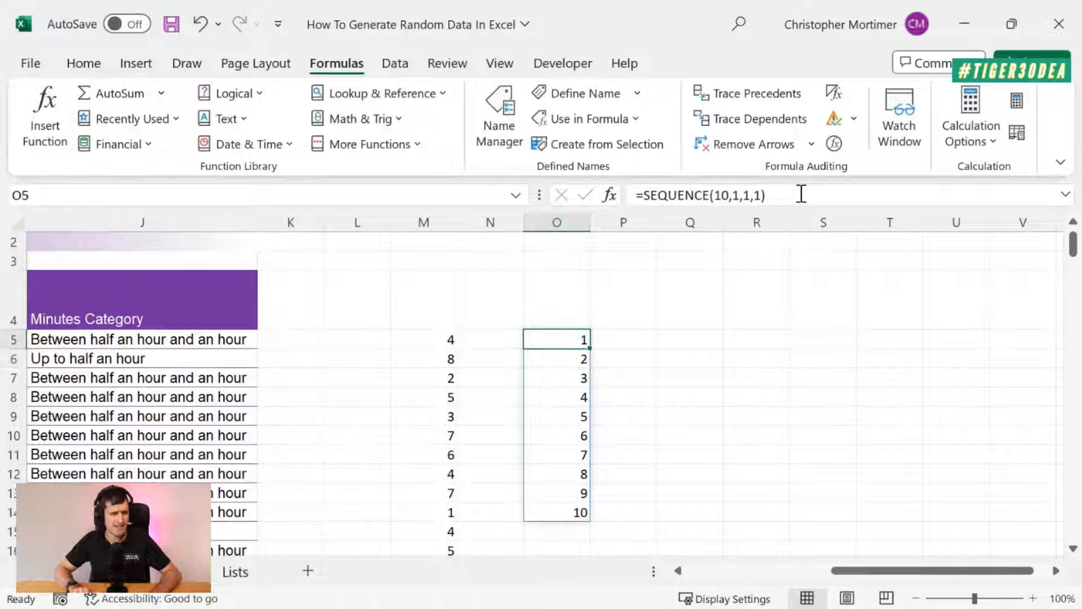
- Replace the SEQUENCE formula in O5 with the number 1
key(shift+Down)
key(shift+Down)
key(shift+Down)
key(shift+Down)
key(shift+Down)
key(shift+Down)
key(shift+Down)
key(shift+Down)
key(shift+Down)
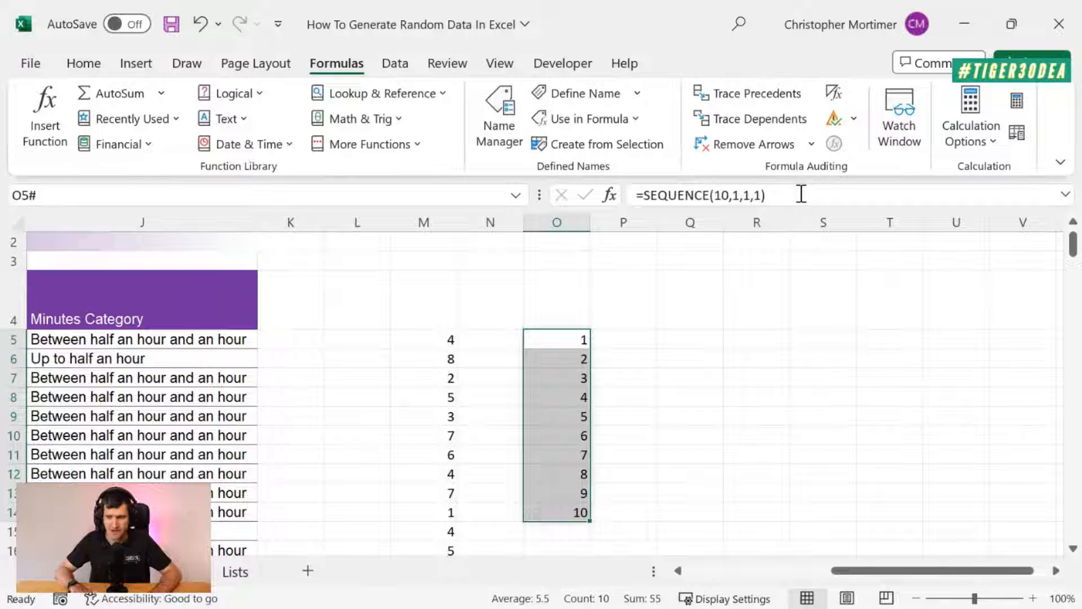
text(1)
key(Down)
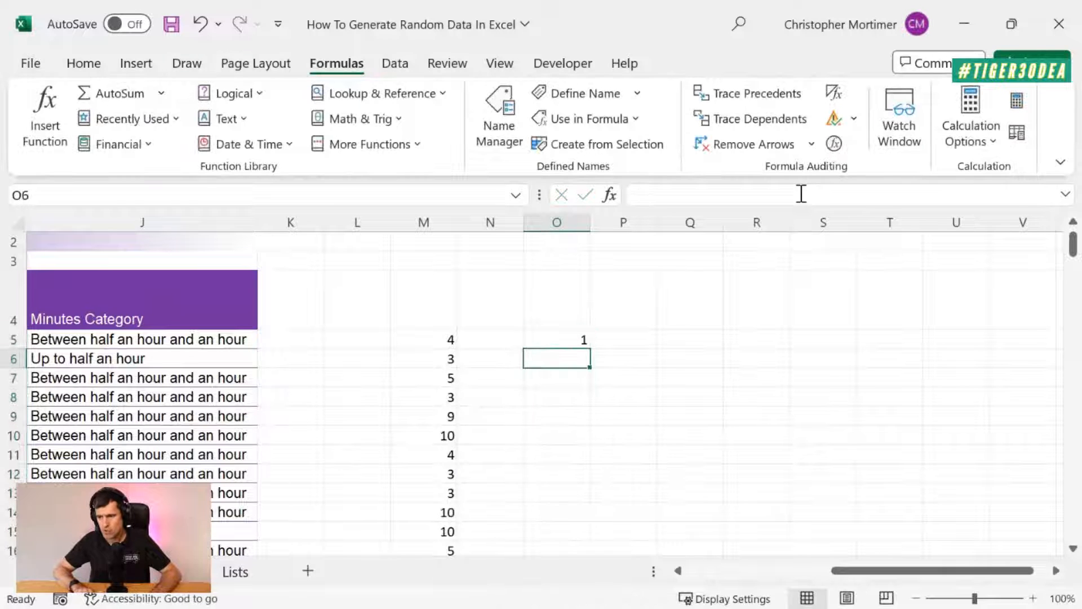
- Enter the formula =O5+1 in cell O6
text(=)
key(Up)
text(+)
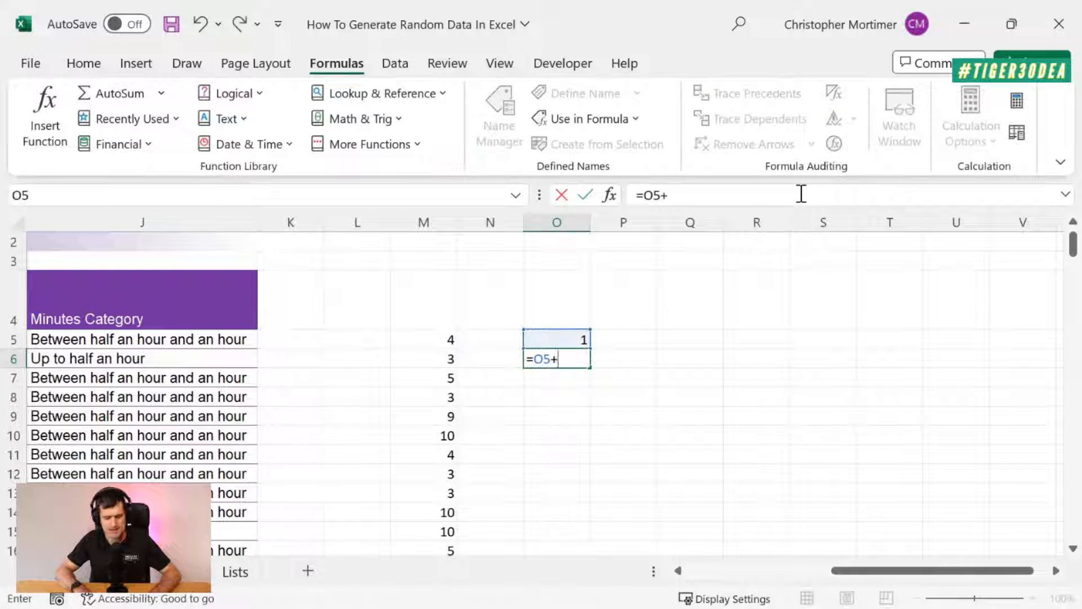
text(1)
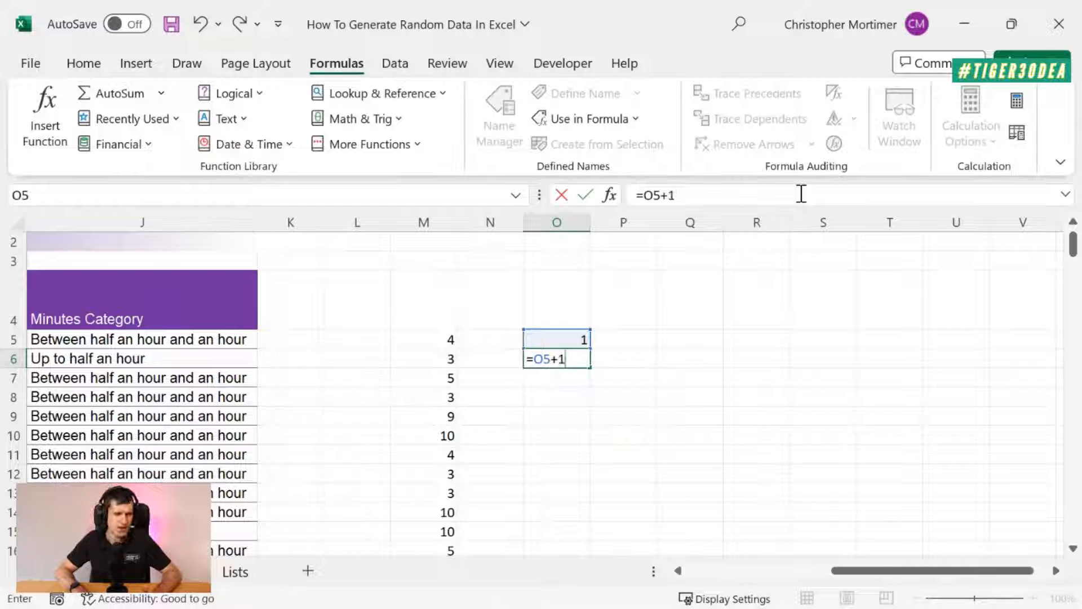
key(Return)
- Fill the O6 formula down through O14
key(Up)
key(shift+Down)
key(shift+Down)
key(shift+Down)
key(shift+Down)
key(shift+Down)
key(shift+Down)
key(shift+Down)
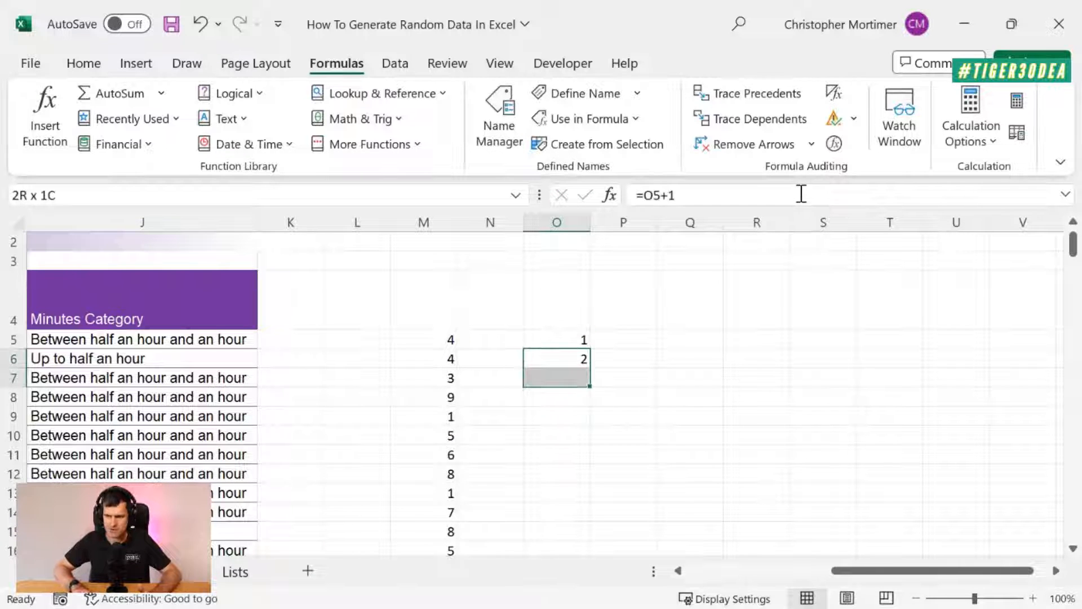
key(shift+Down)
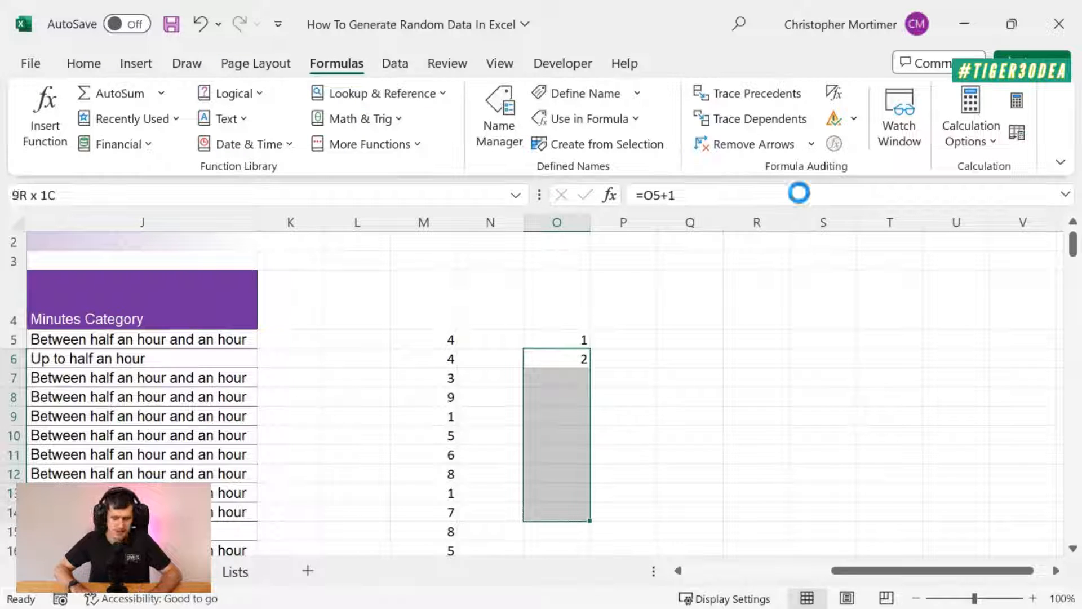
key(ctrl+d)
key(Down)
key(Up)
key(Up)
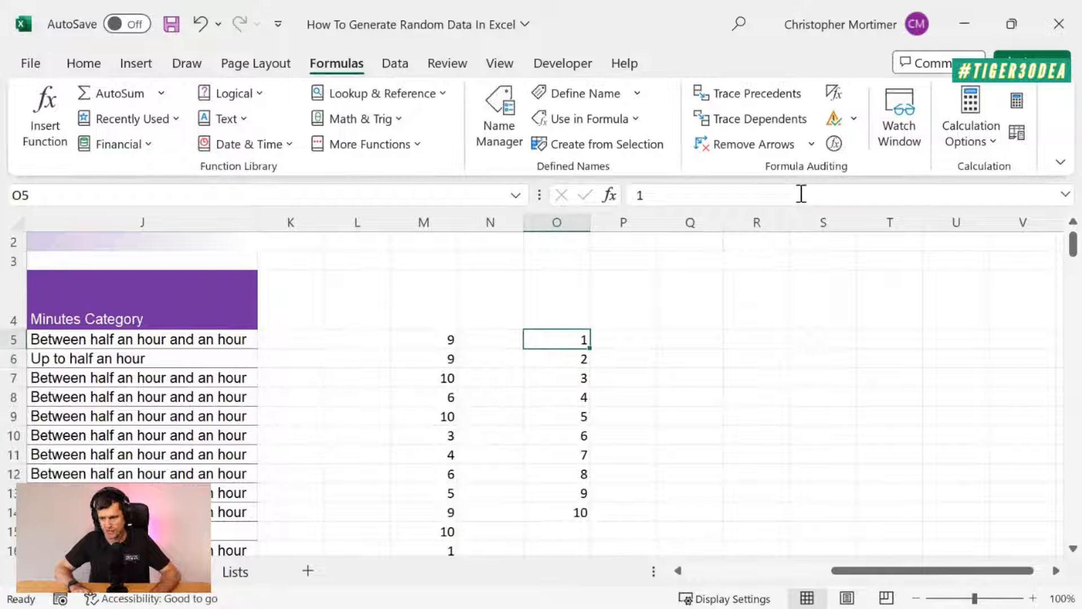
- Convert O5:O14 to static values by copying and pasting them as values
key(ctrl+shift+Down)
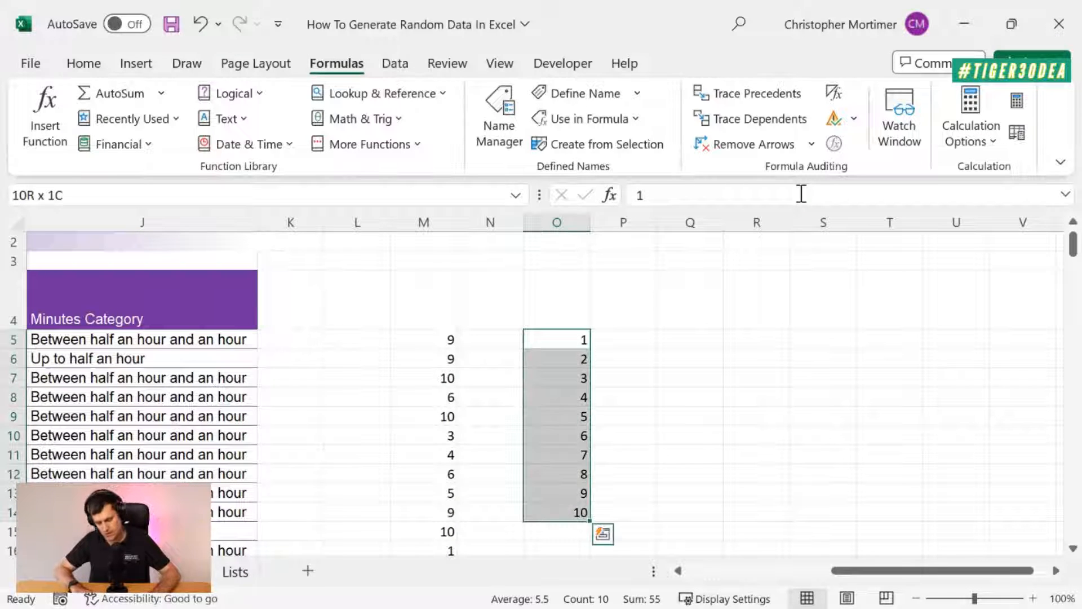
key(ctrl+c)
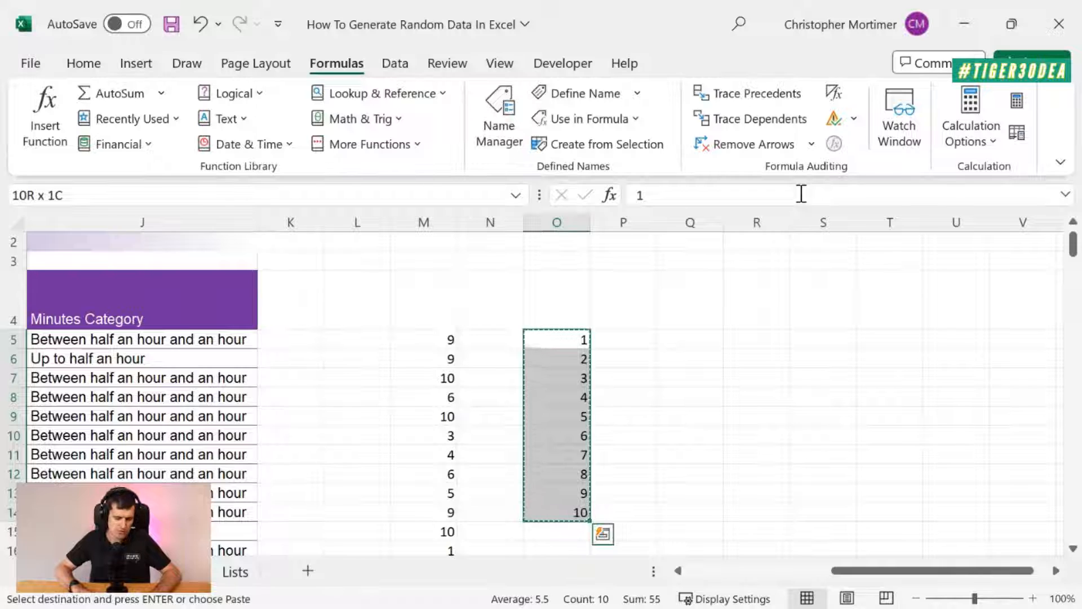
key(ctrl+alt+v)
key(v)
key(Return)
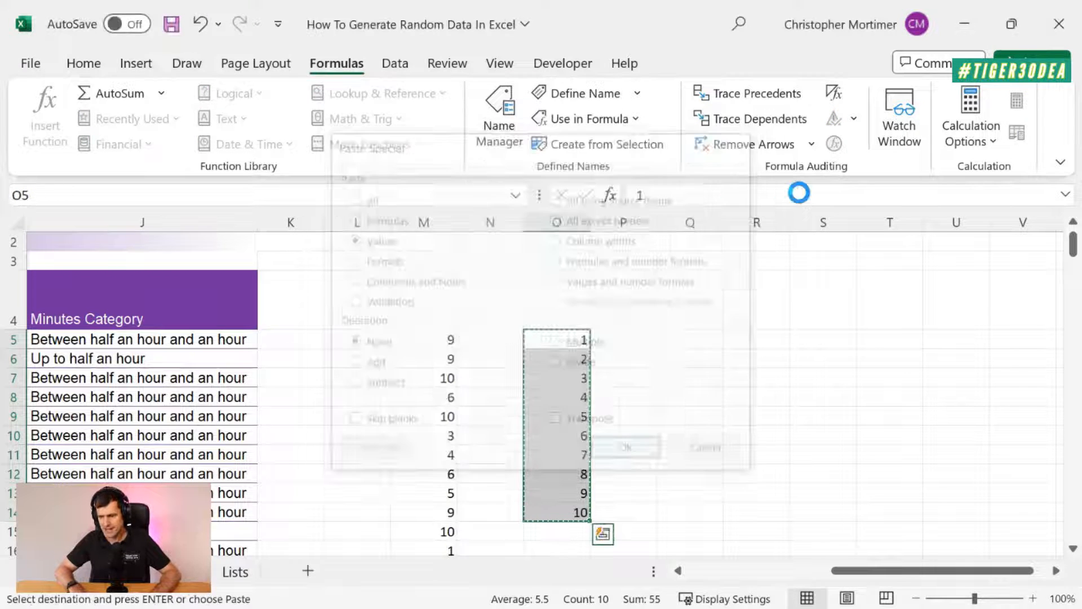
key(Escape)
- Enter =COUNTIF($M$5:$M$104,O5) in cell P5, pointing to the random-number column and locking its range
key(Left)
key(Right)
key(Right)
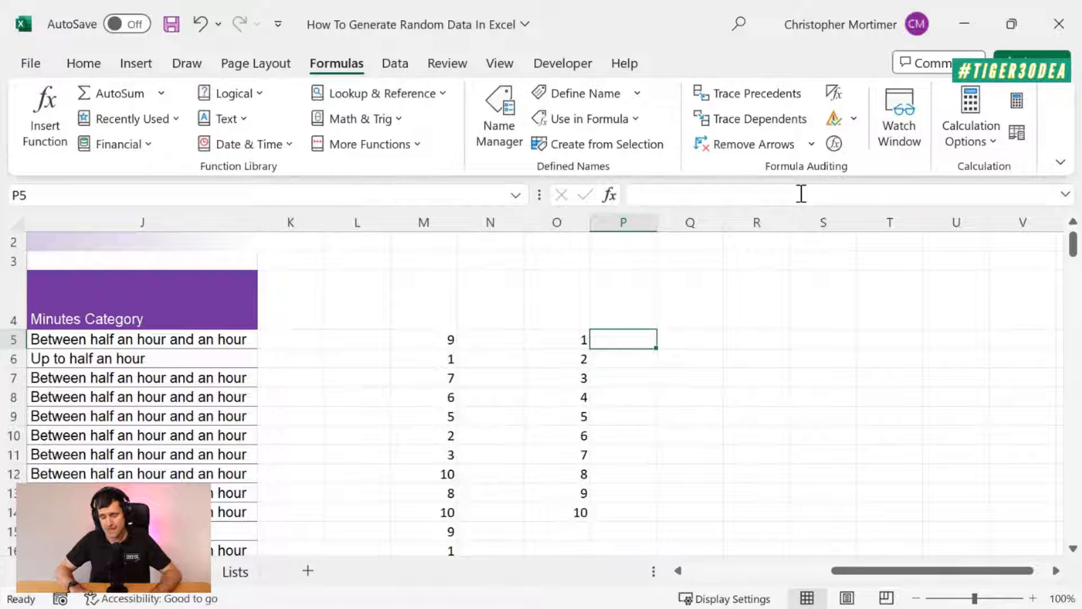
text(=countif()
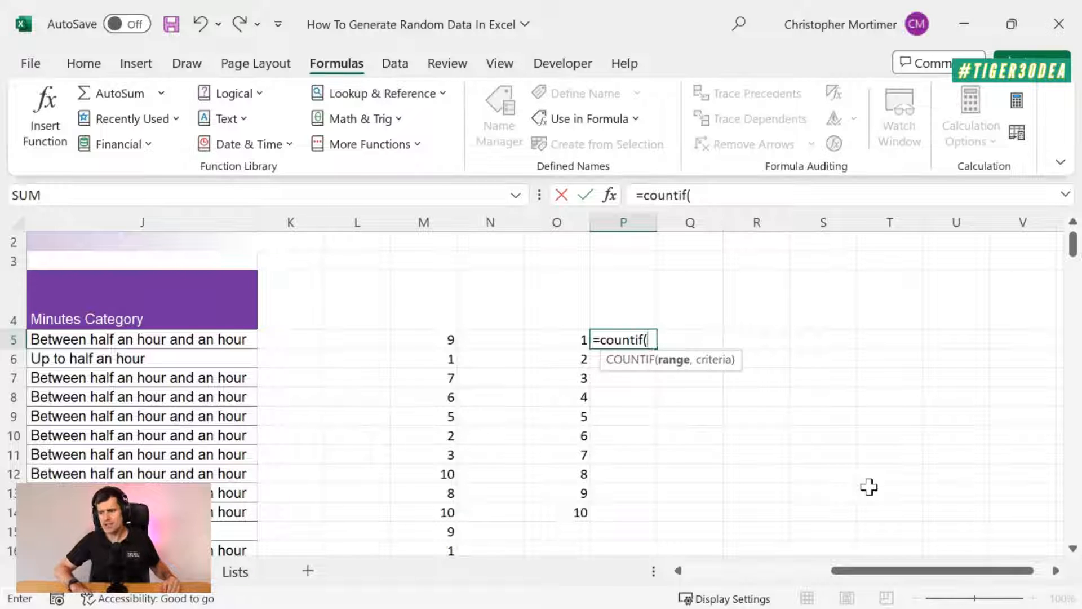
key(Left)
key(Left)
key(Left)
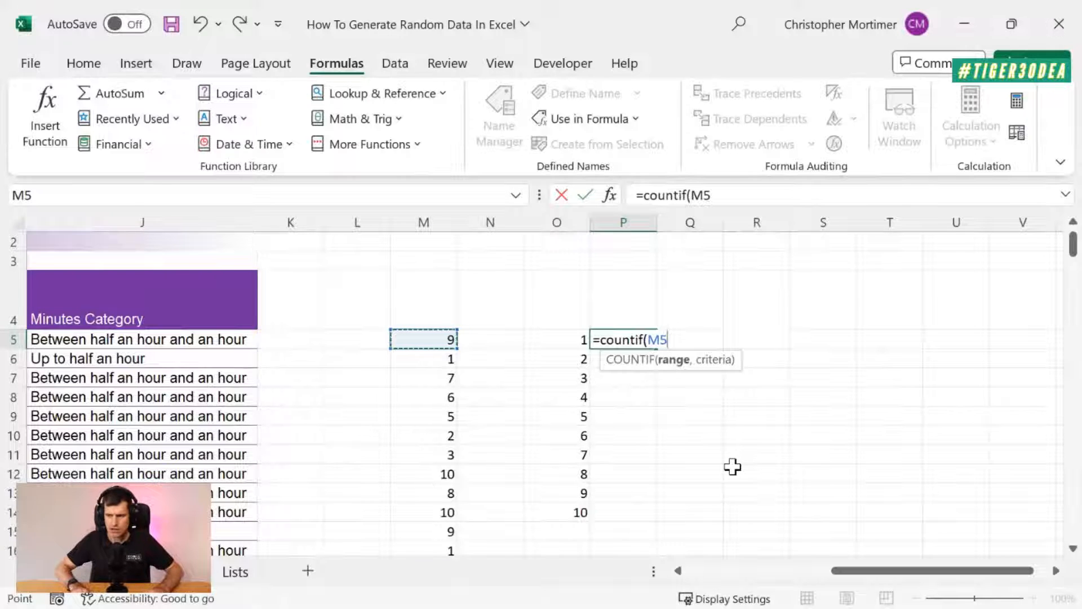
key(ctrl+shift+Down)
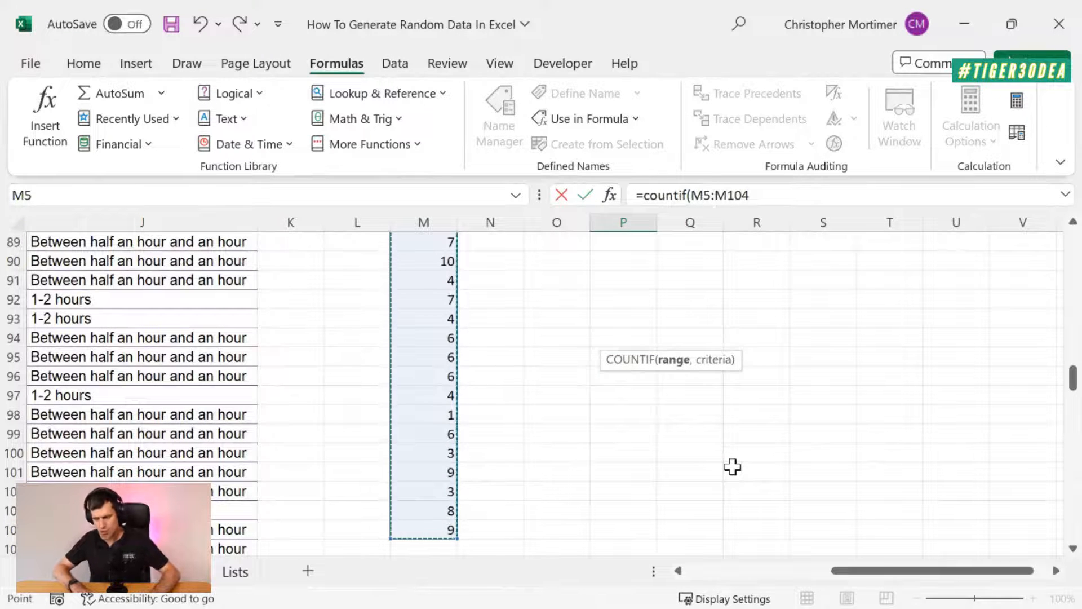
key(F4)
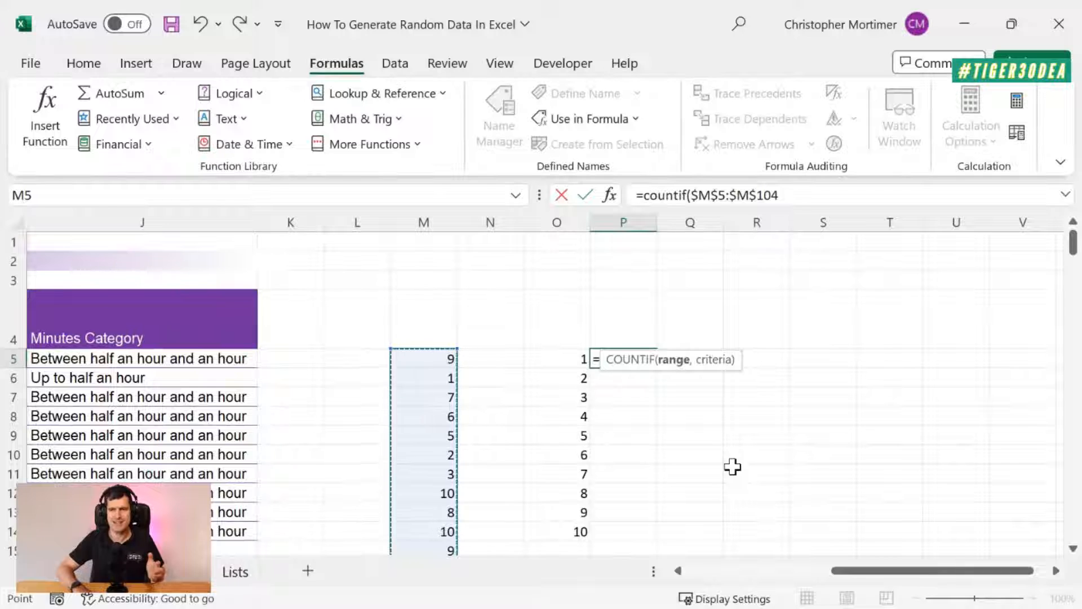
text(,)
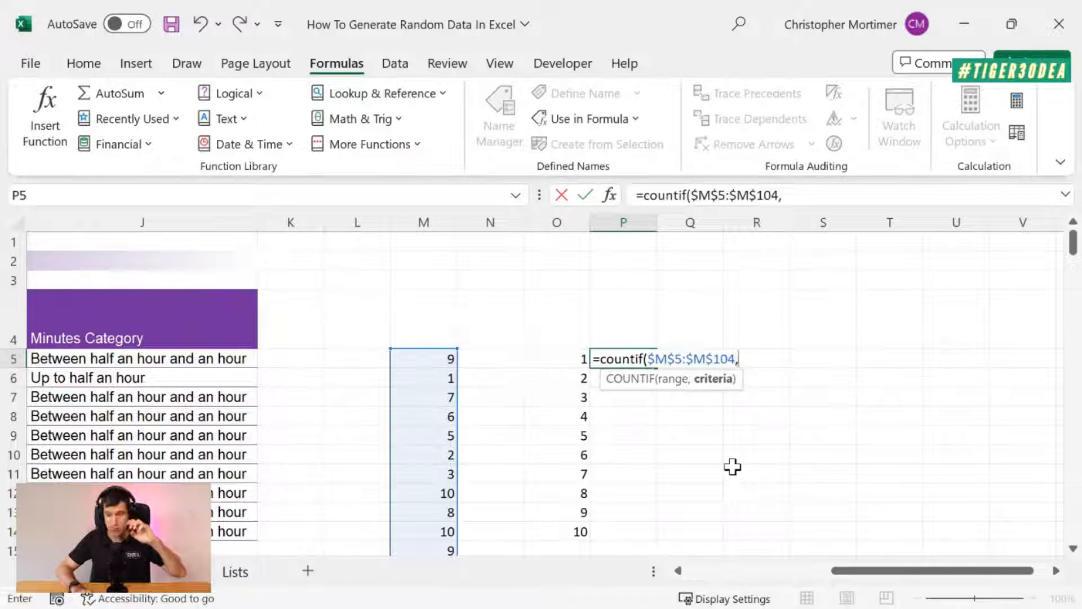
key(Left)
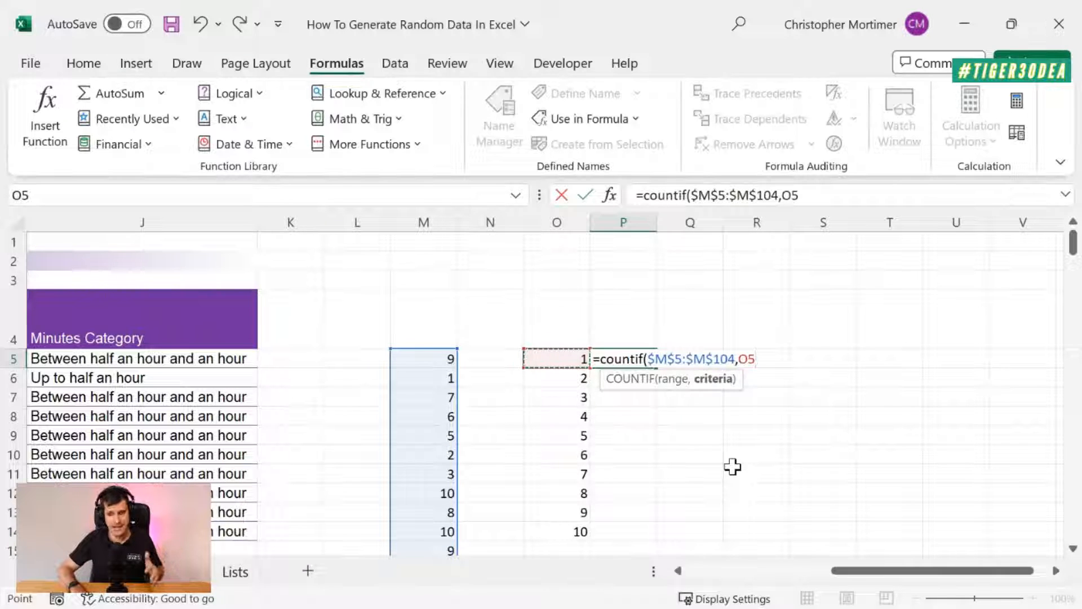
key(Return)
- Fill the P5 COUNTIF formula down through P14
key(Up)
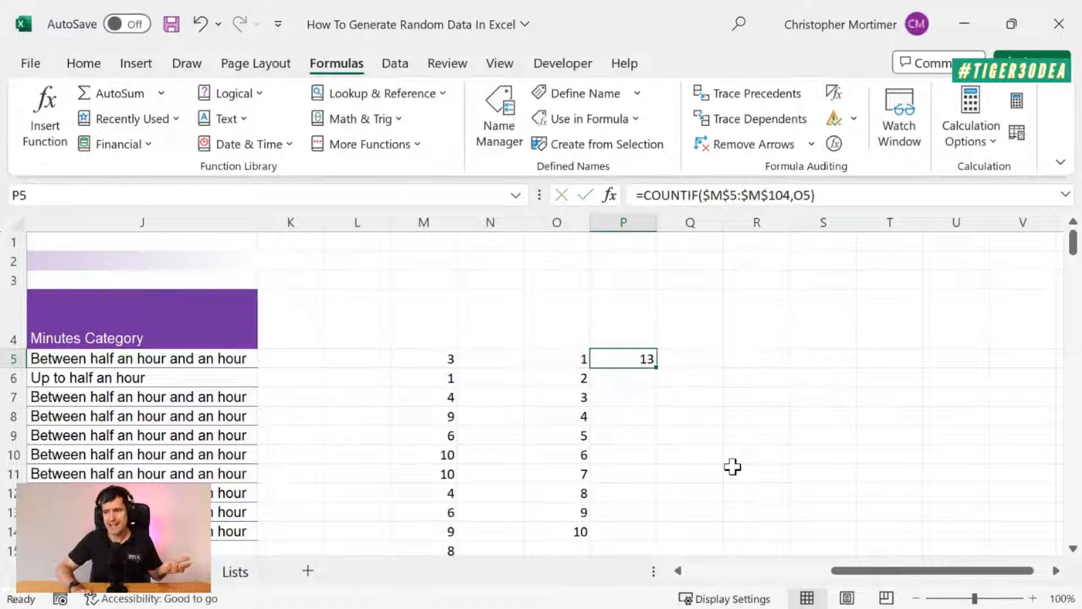
key(shift+Down)
key(shift+Down)
key(shift+Down)
key(shift+Down)
key(shift+Down)
key(shift+Down)
key(shift+Down)
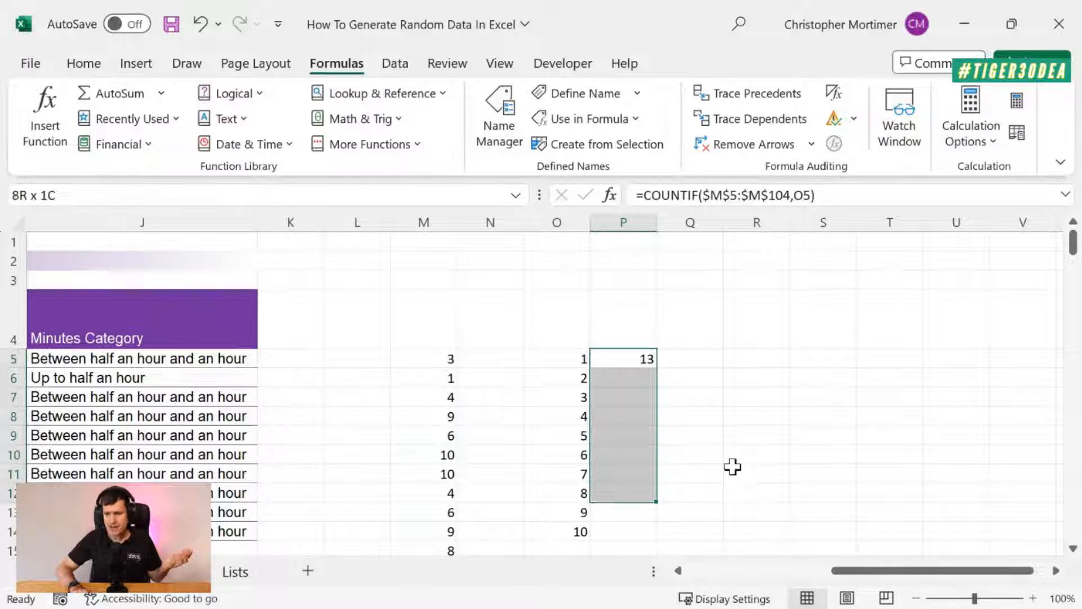
key(shift+Down)
key(shift+Down)
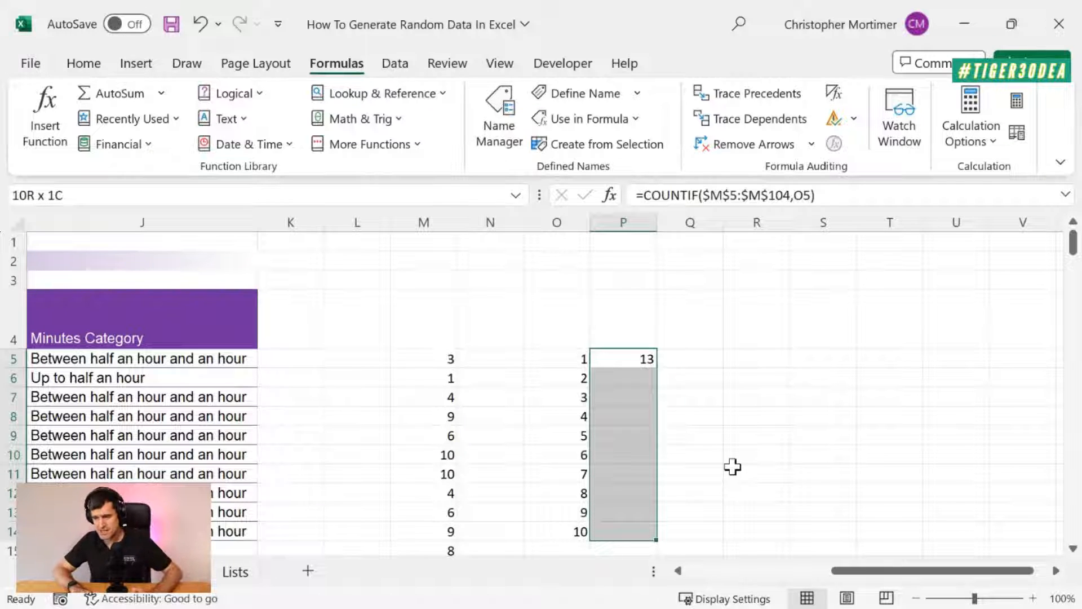
key(ctrl+d)
- Step through the COUNTIF results in P5:P14 to examine each value's count
key(Down)
key(Down)
key(Down)
key(Down)
key(Down)
key(Down)
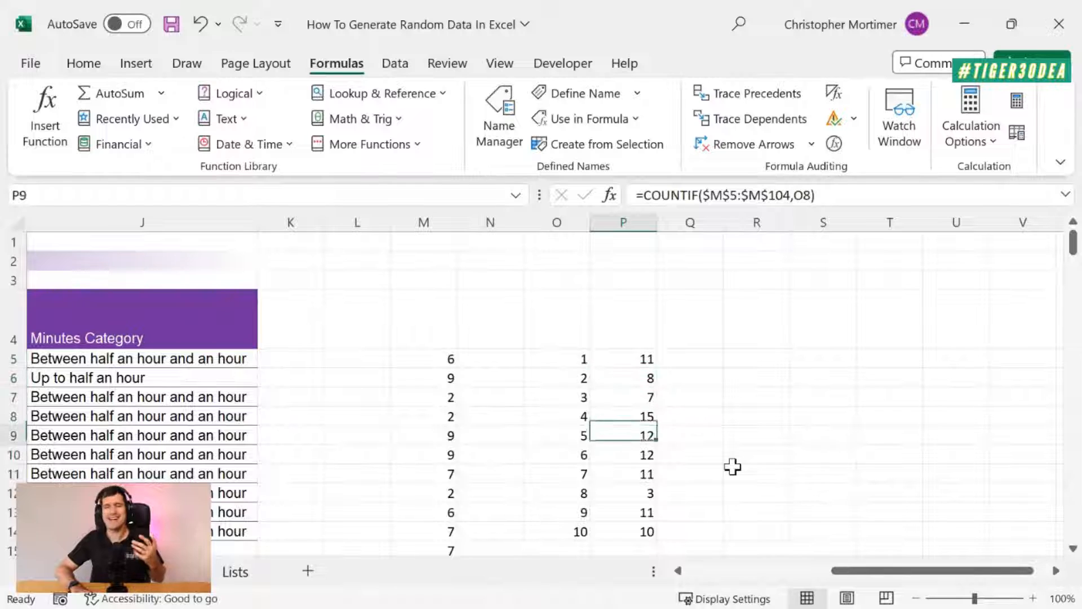
key(Down)
key(Down)
key(Down)
key(Down)
key(Up)
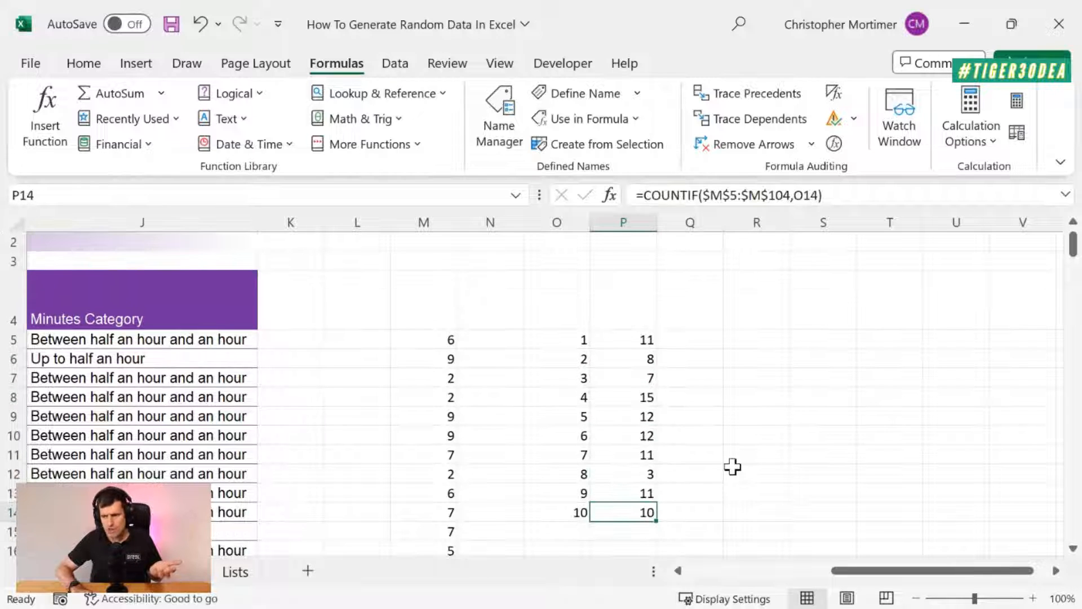
key(Right)
key(Up)
key(Up)
key(Up)
key(Up)
key(Up)
key(Up)
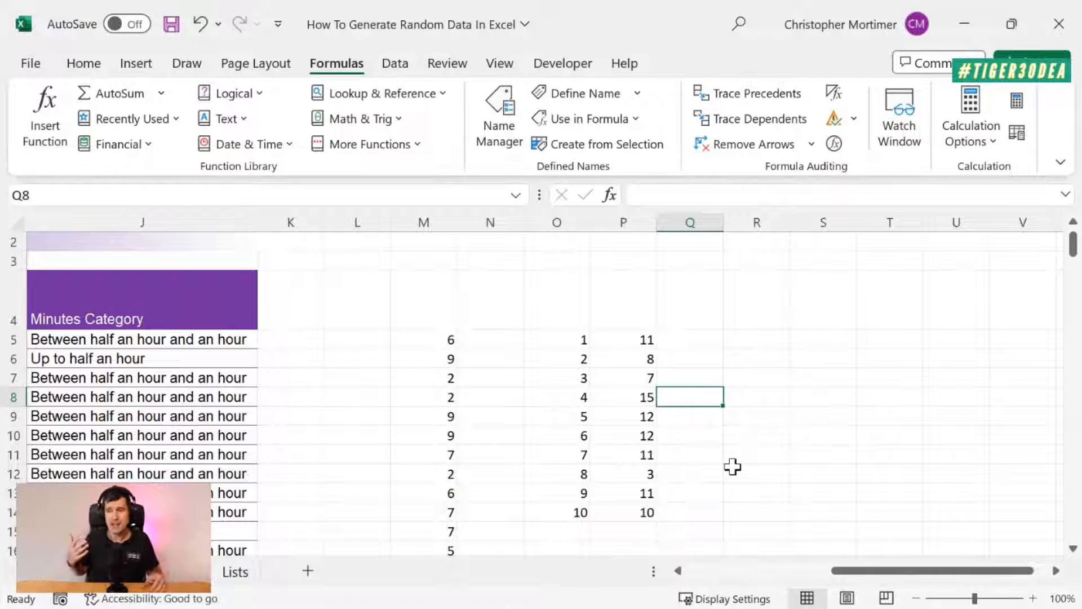
key(Up)
key(Up)
key(Up)
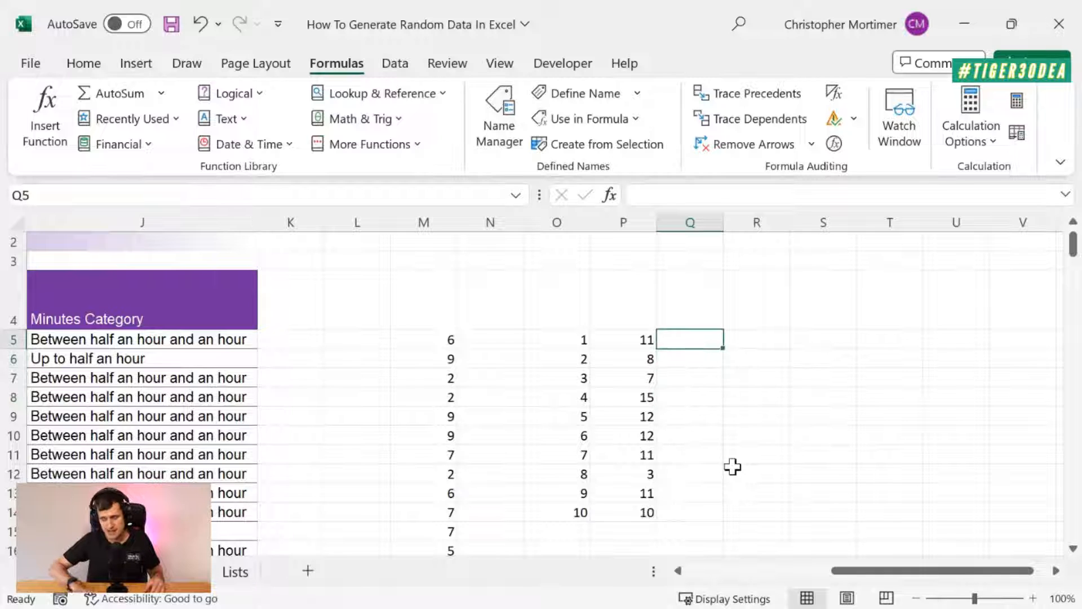
- Recalculate the workbook repeatedly to regenerate the random numbers and their counts
key(F9)
key(F9)
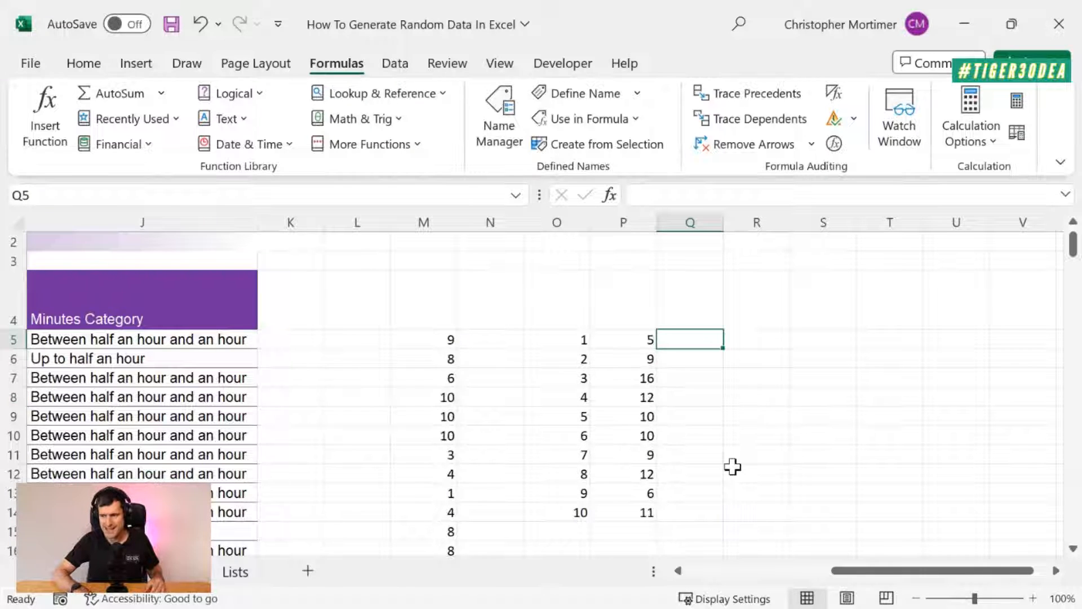
key(F9)
key(F9)
key(F9)
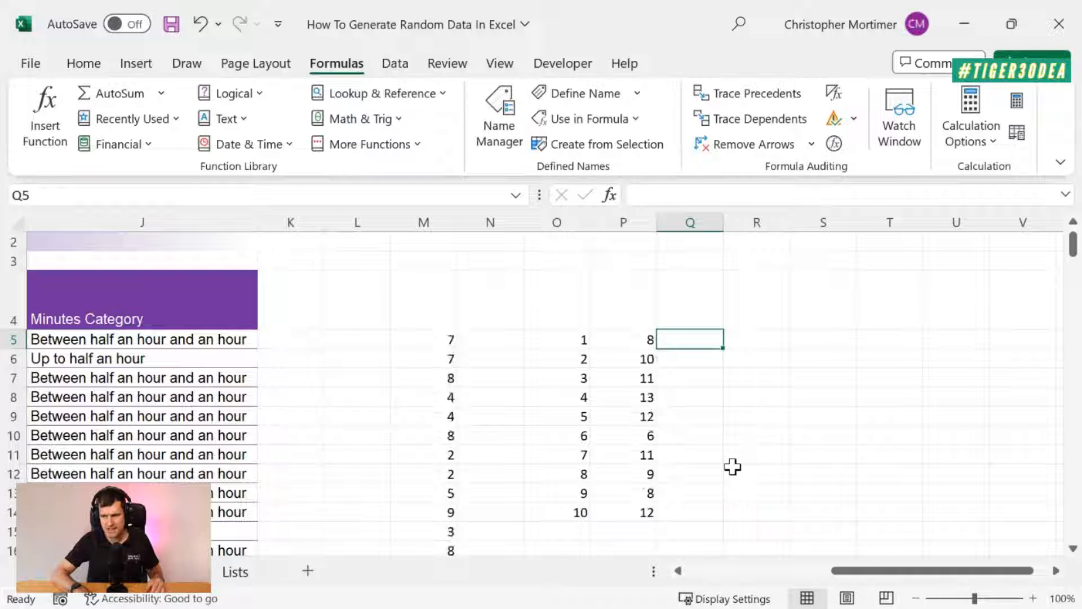
key(F9)
key(F9)
key(F9)
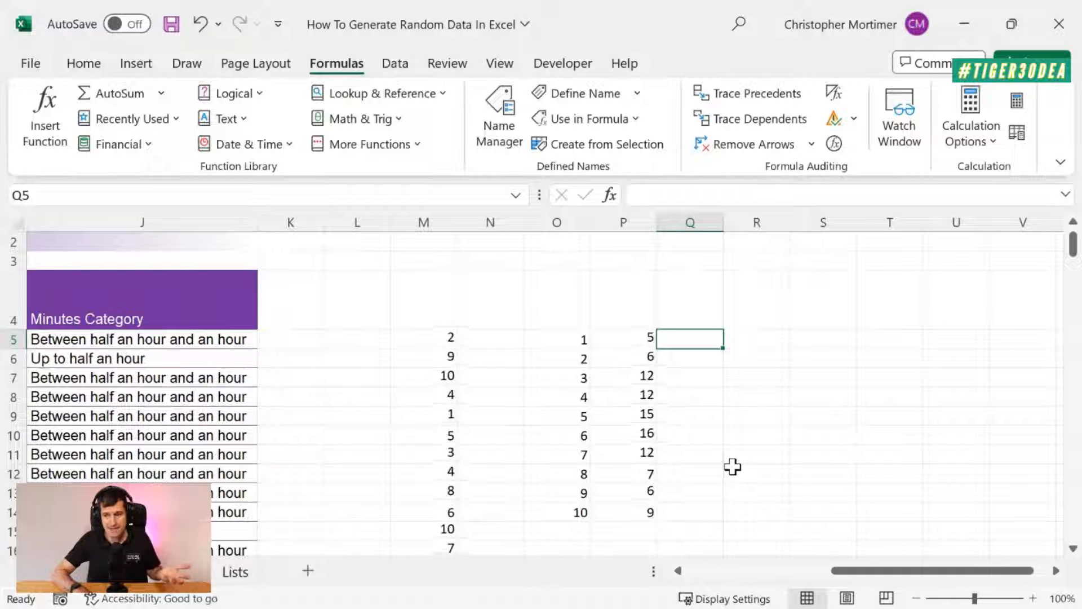
key(F9)
scroll(720, 455, down, 1)
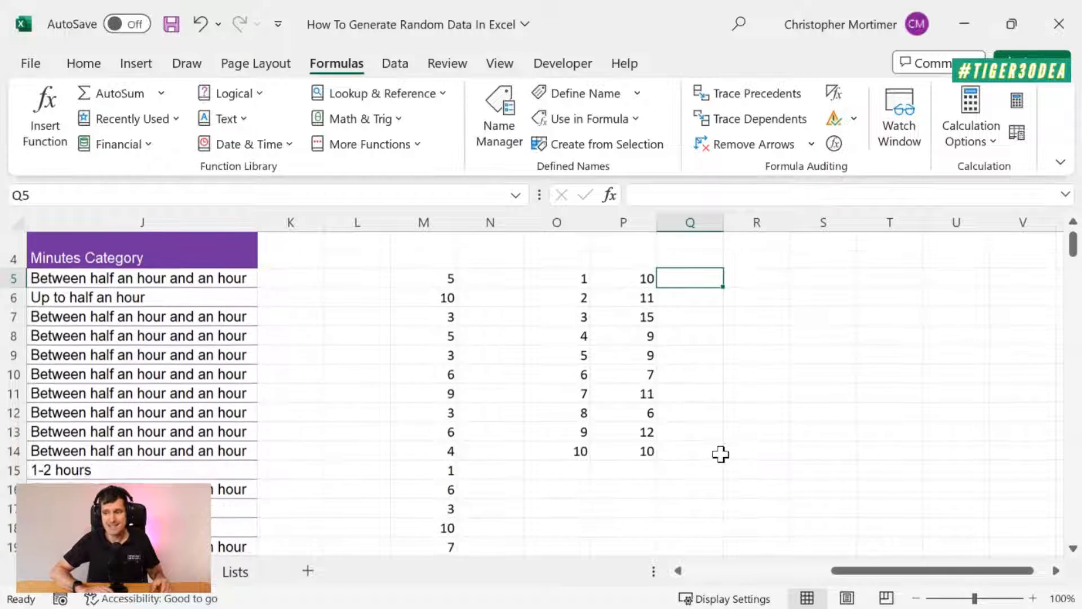
- Total the counts in P15 with an AutoSum of P5:P14
click(645, 464)
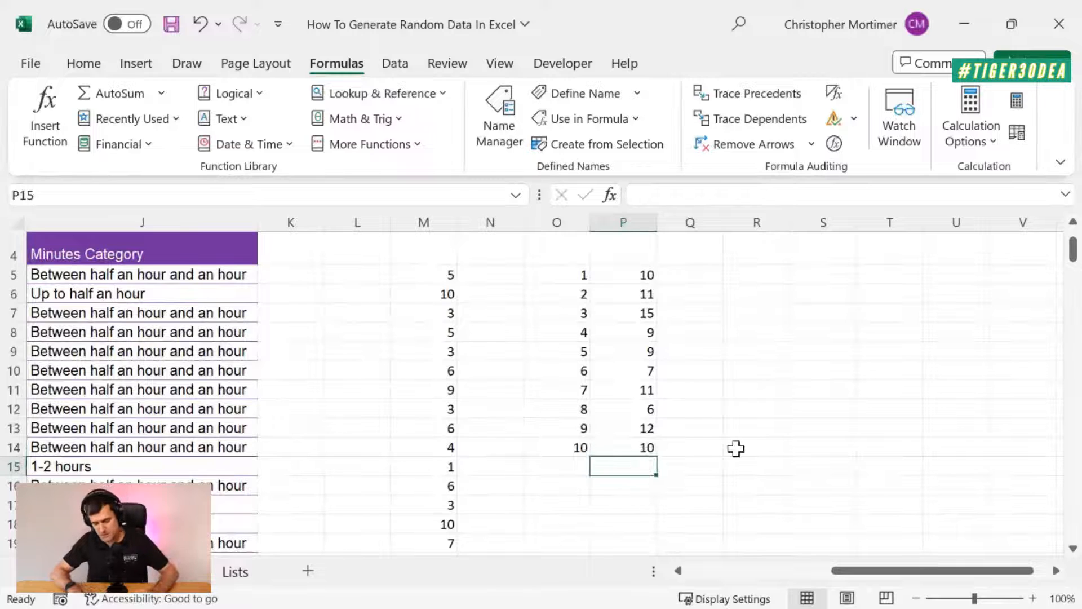
key(alt+equal)
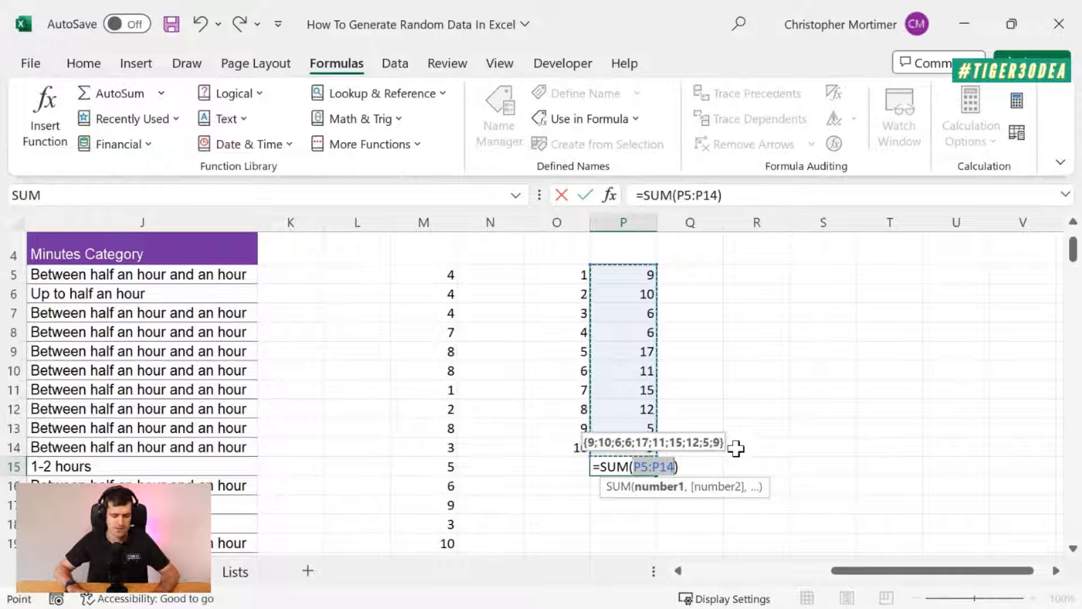
key(Up)
key(Escape)
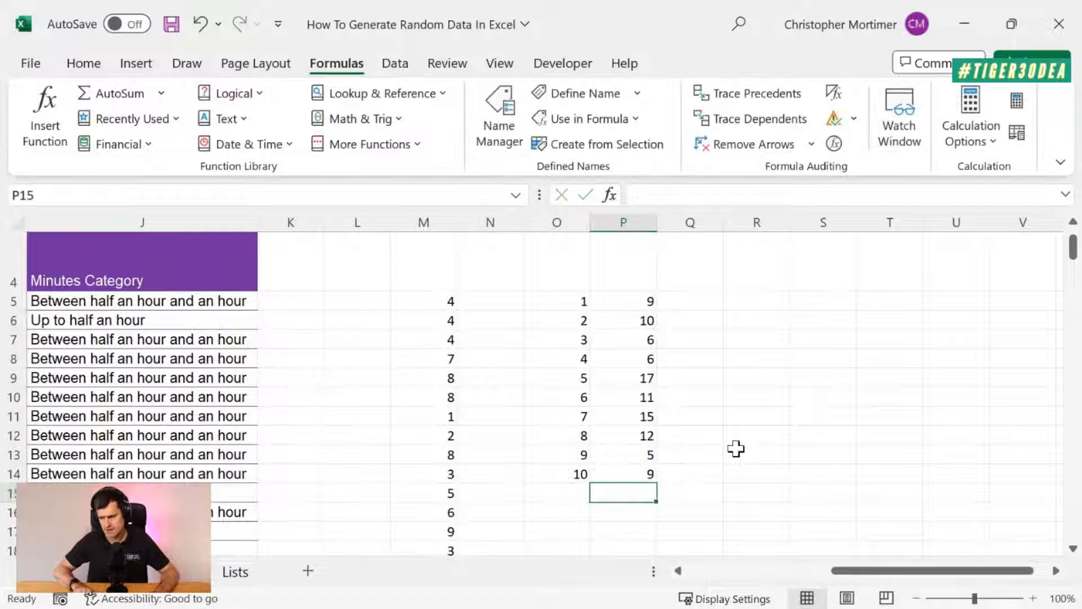
key(Down)
key(Up)
key(alt+equal)
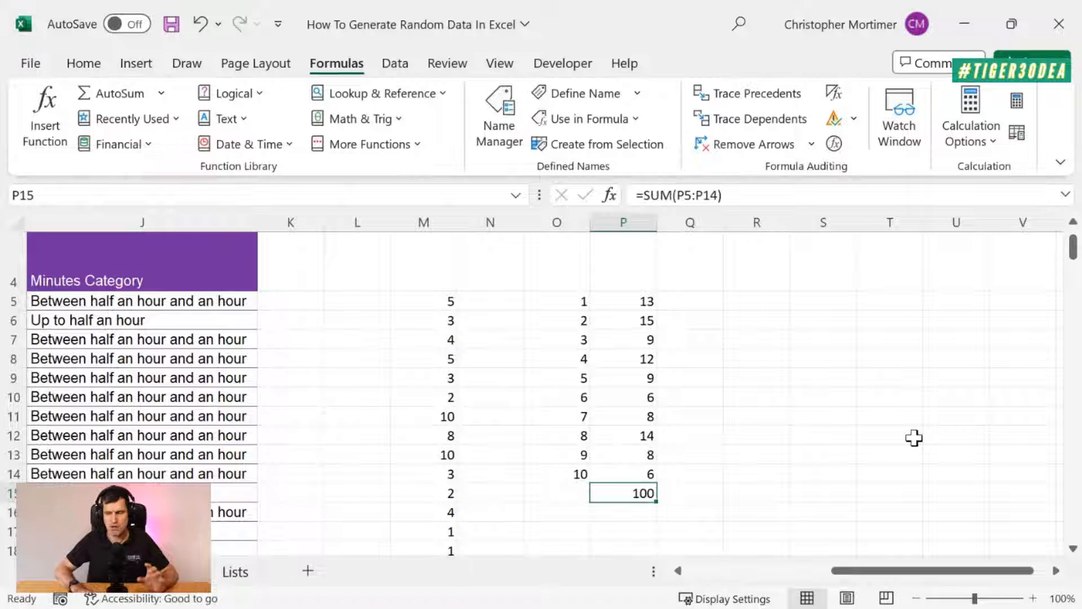
- Inspect the count table and the formulas in column P and cell M5
scroll(817, 407, right, 3)
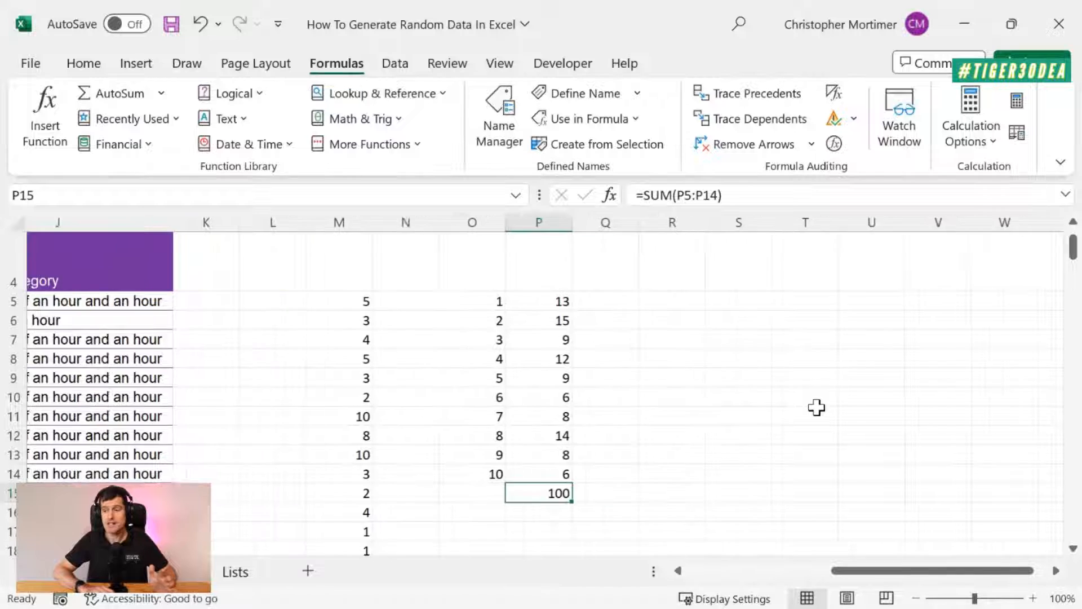
scroll(817, 407, right, 2)
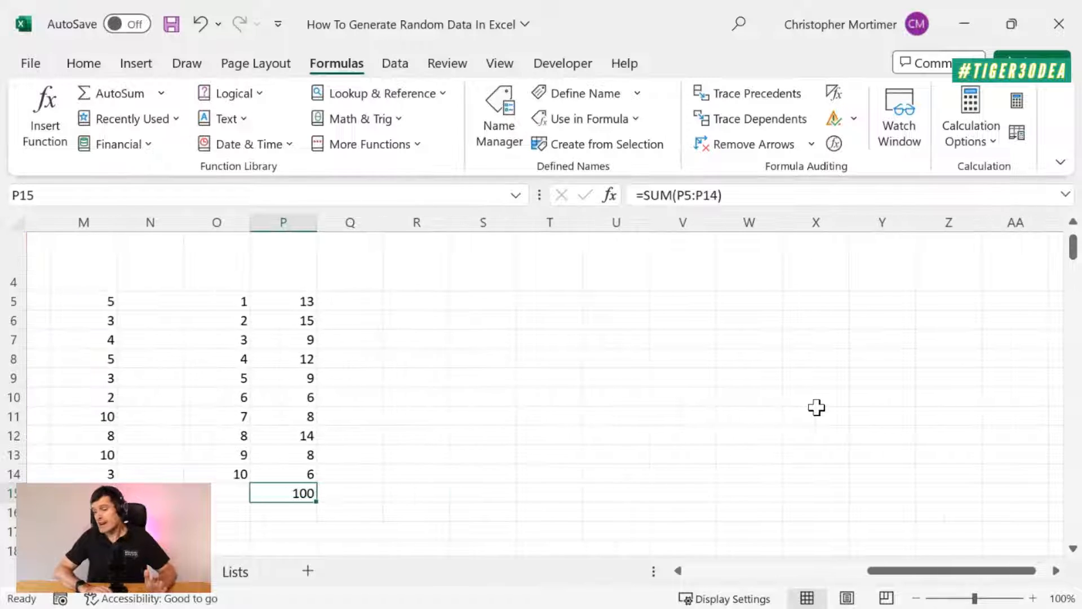
click(624, 412)
key(Left)
key(Left)
key(Left)
key(Left)
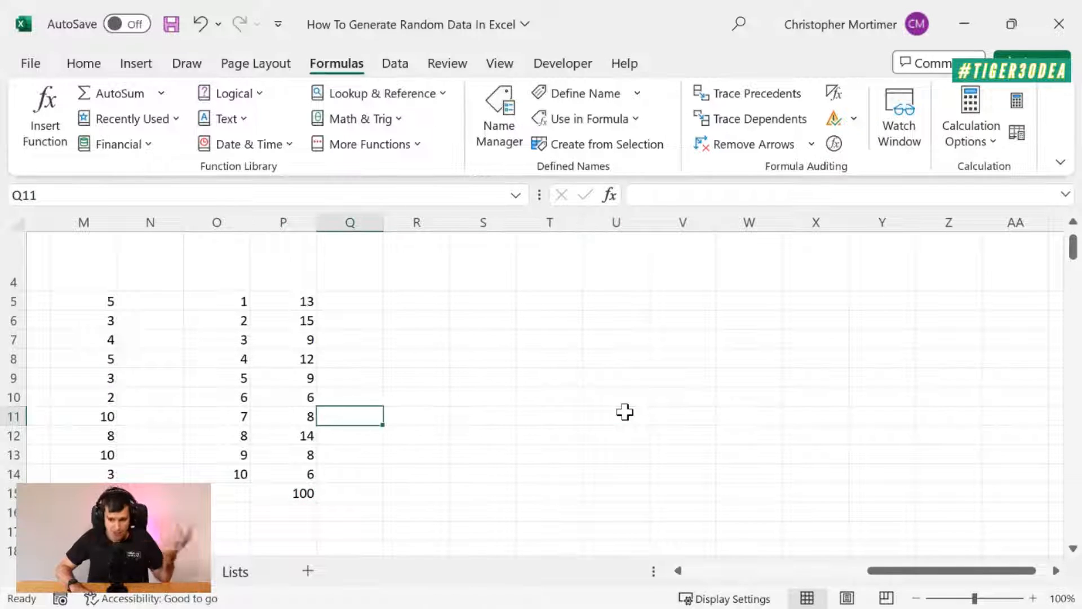
key(Down)
key(Down)
key(Down)
key(Left)
key(Down)
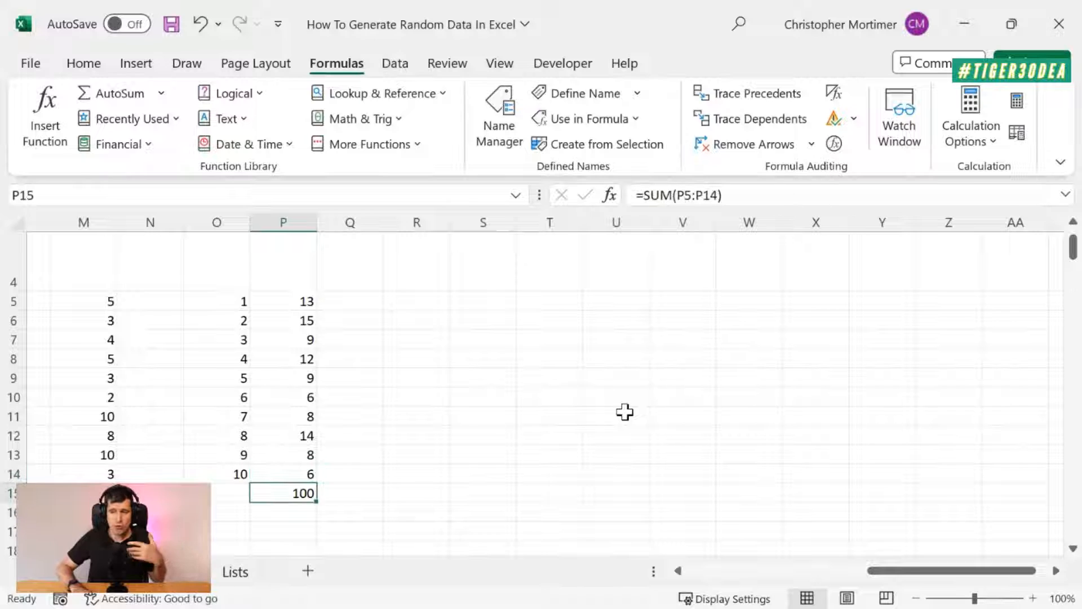
key(Up)
key(Up)
key(Up)
key(Up)
key(Up)
key(Up)
key(Up)
key(Up)
key(Up)
key(Up)
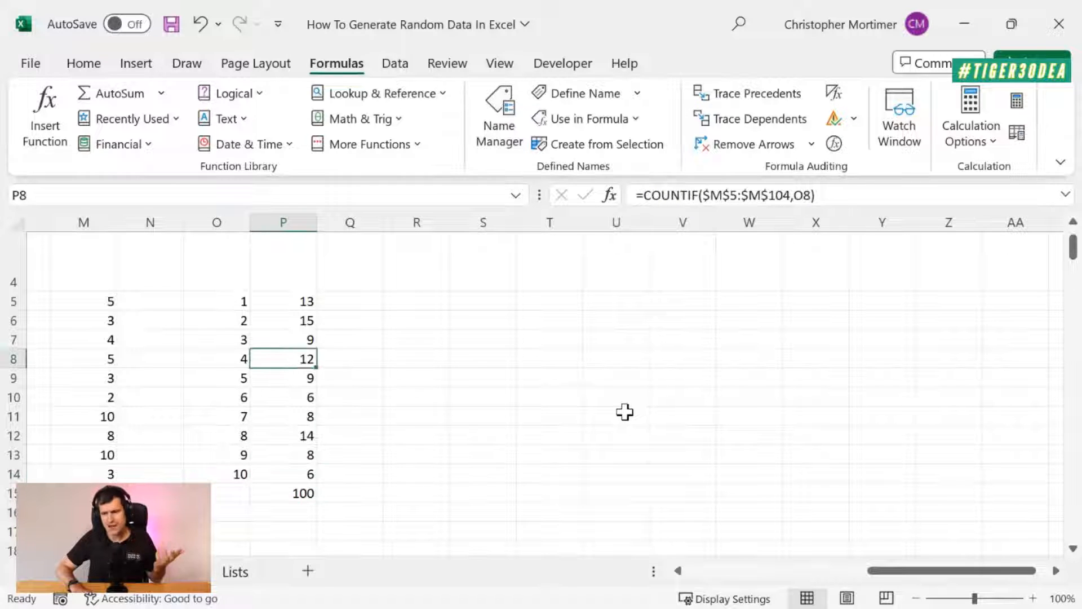
key(Left)
key(Left)
key(Left)
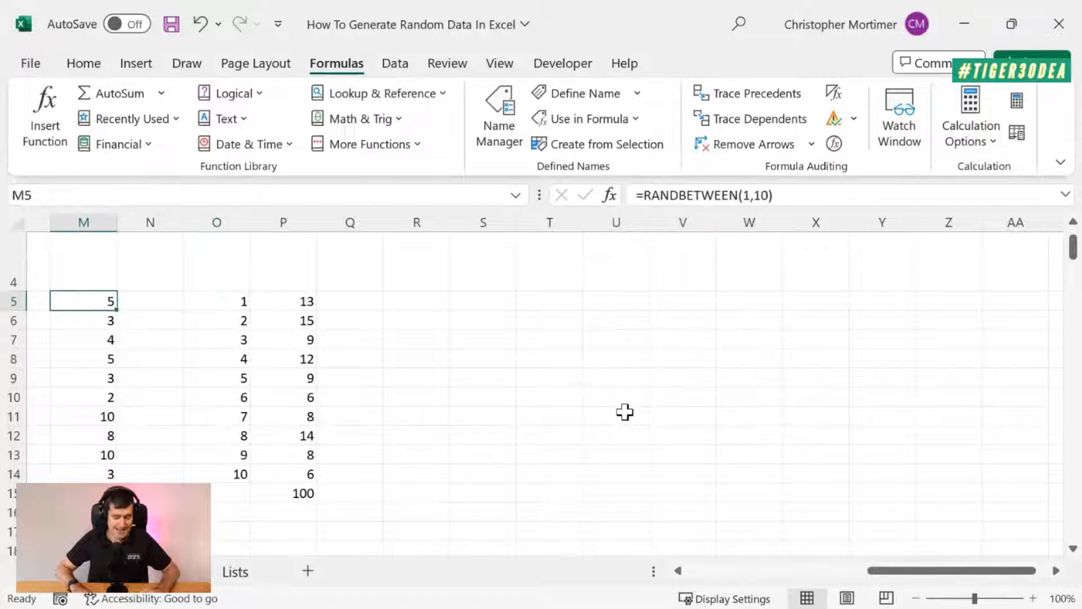
- Fill the RANDBETWEEN(1,10) formula down column M from M5 to M1003 to generate 1,000 random numbers
key(ctrl+Down)
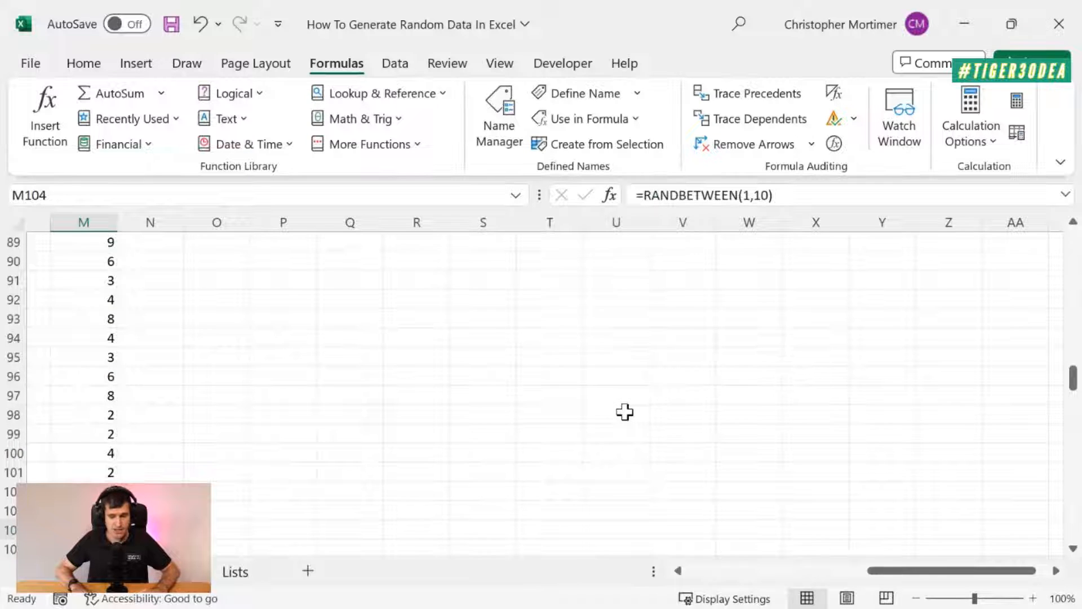
key(shift+Page_Down)
key(shift+Page_Down)
key(shift+Page_Down)
key(shift+Page_Down)
key(shift+Page_Down)
key(shift+Page_Down)
key(shift+Page_Down)
key(shift+Page_Down)
key(shift+Page_Down)
key(shift+Page_Down)
key(shift+Page_Down)
key(shift+Page_Down)
key(shift+Page_Down)
key(shift+Page_Down)
key(shift+Page_Down)
key(shift+Page_Down)
key(shift+Page_Down)
key(shift+Page_Down)
key(shift+Page_Down)
key(shift+Page_Down)
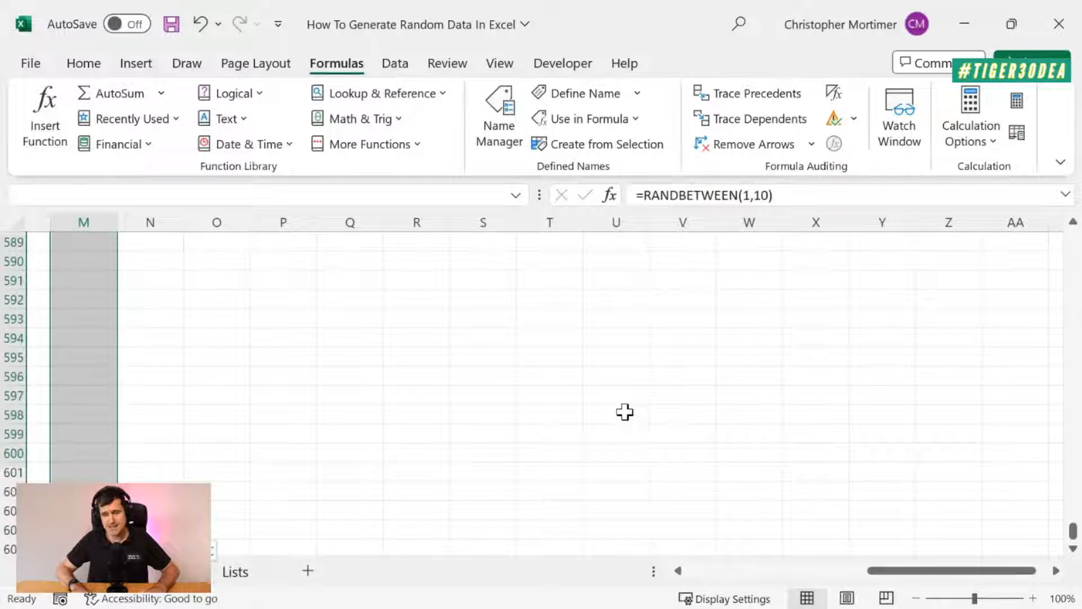
key(shift+Page_Down)
key(shift+Page_Down)
key(shift+Page_Down)
key(shift+Page_Down)
key(shift+Page_Down)
key(shift+Page_Down)
key(shift+Page_Down)
key(shift+Page_Down)
key(shift+Page_Down)
key(shift+Page_Down)
key(shift+Page_Down)
key(shift+Page_Down)
key(shift+Page_Down)
key(shift+Page_Down)
key(shift+Page_Down)
key(shift+Page_Down)
key(shift+Page_Down)
key(shift+Page_Down)
key(shift+Page_Down)
key(shift+Page_Down)
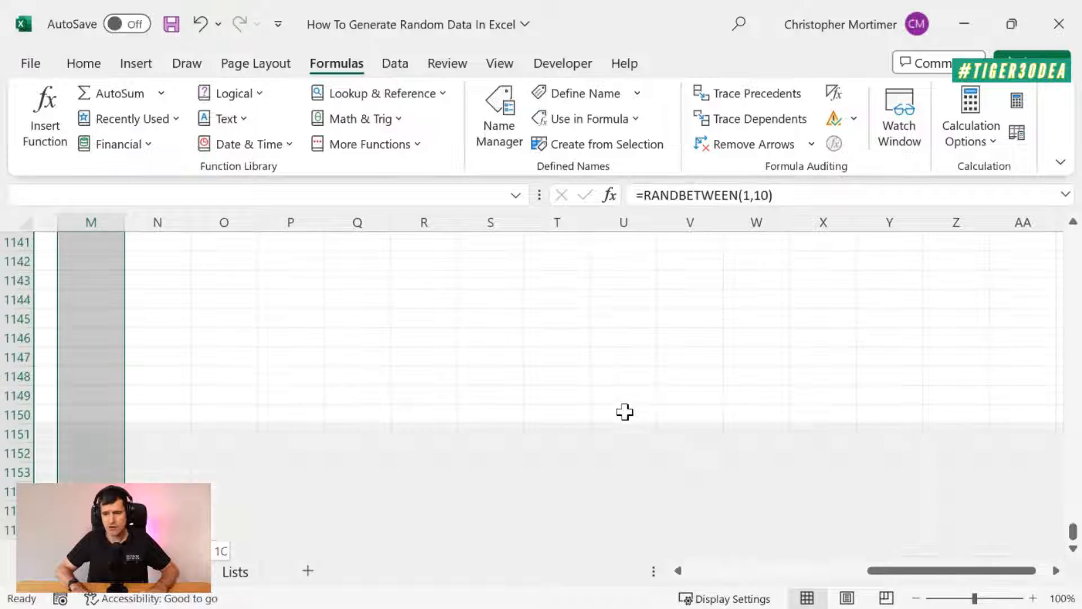
key(shift+Page_Up)
key(shift+Page_Up)
key(shift+Page_Up)
key(shift+Page_Up)
key(shift+Page_Up)
key(shift+Page_Up)
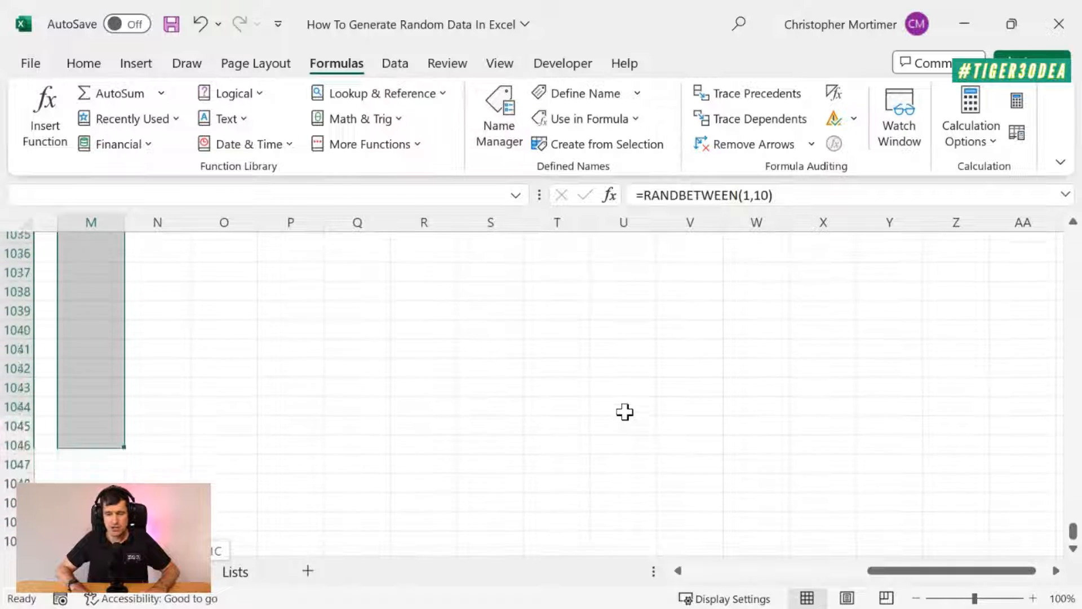
key(shift+Page_Up)
key(shift+Page_Up)
key(shift+Page_Up)
key(shift+Page_Down)
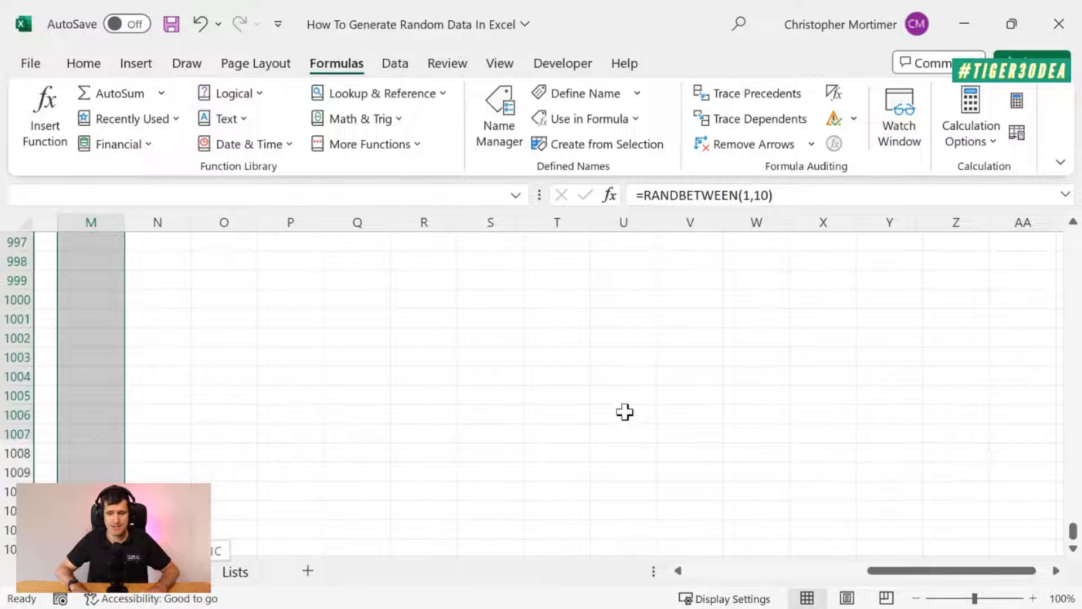
key(shift+Up)
key(shift+Up)
key(shift+Up)
key(shift+Up)
key(shift+Up)
key(shift+Up)
key(shift+Up)
key(shift+Up)
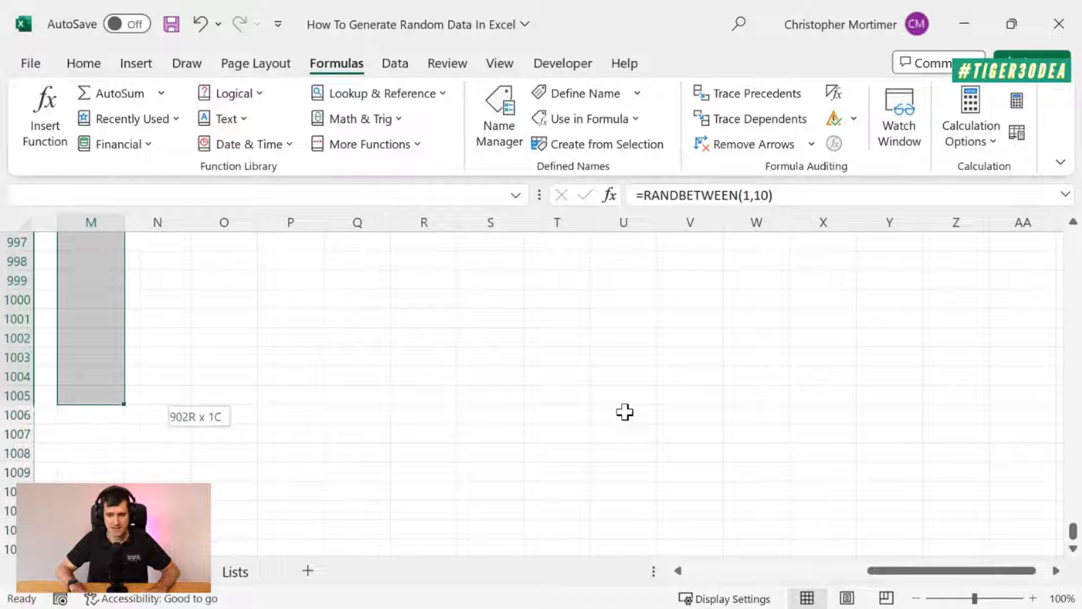
key(shift+Up)
key(shift+Up)
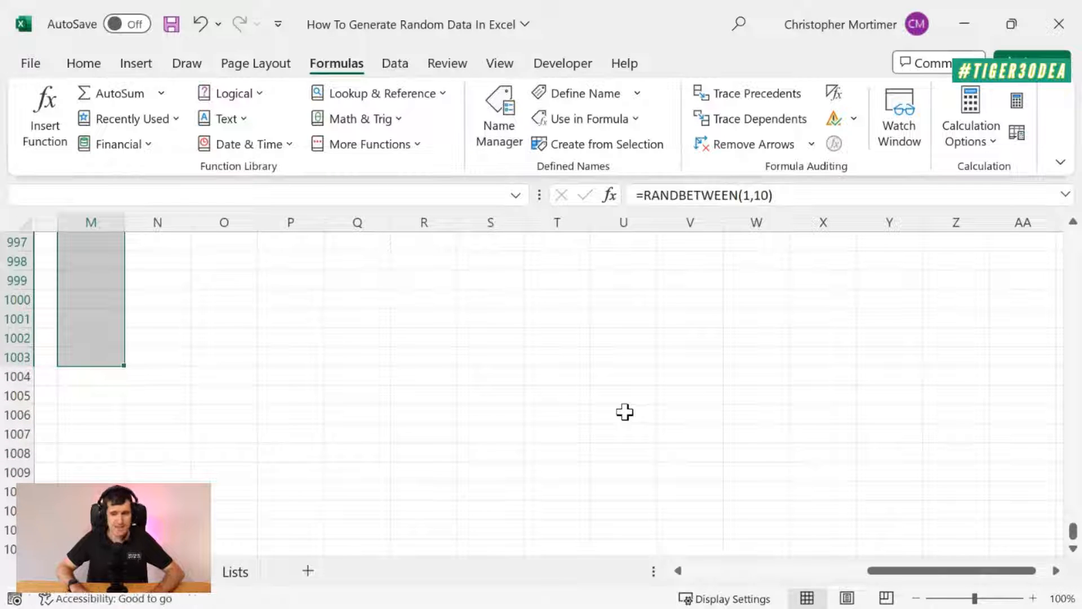
key(ctrl+Return)
- Change the COUNTIF range in P5 to the absolute range $M$5:$M$1003
key(Up)
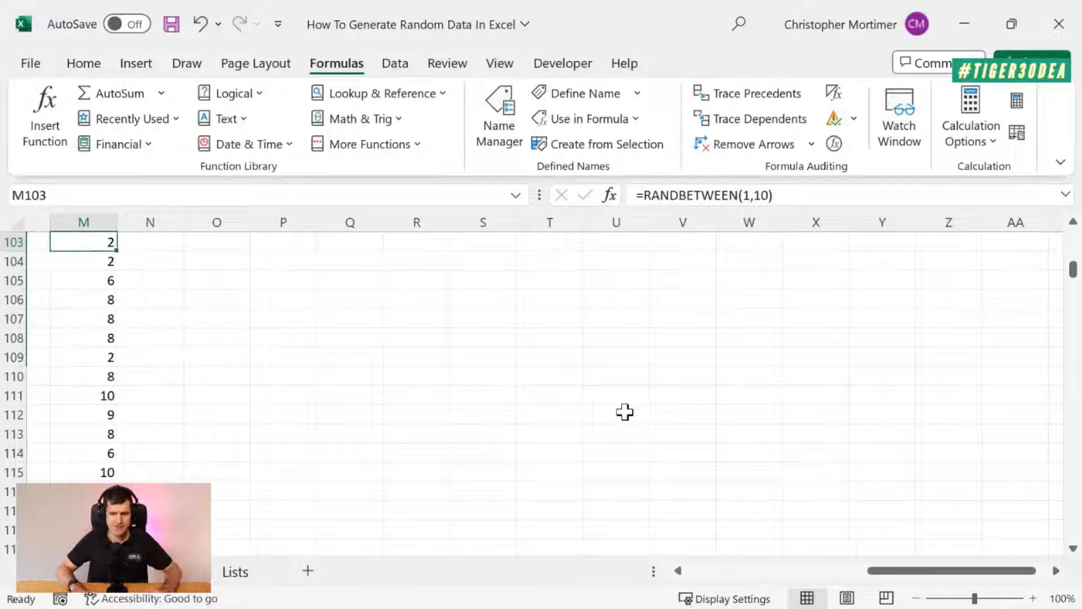
key(Up)
key(Up)
key(Up)
key(Up)
key(ctrl+Up)
key(ctrl+Up)
key(Down)
key(Down)
key(Down)
key(Down)
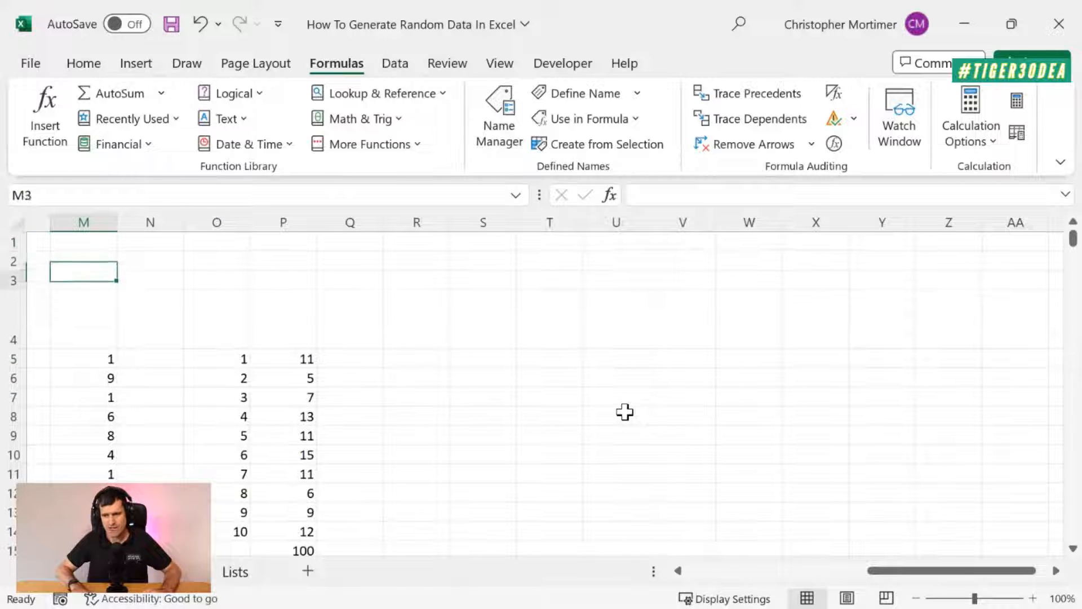
key(Down)
key(Right)
key(Right)
key(Right)
key(Right)
key(Left)
key(Up)
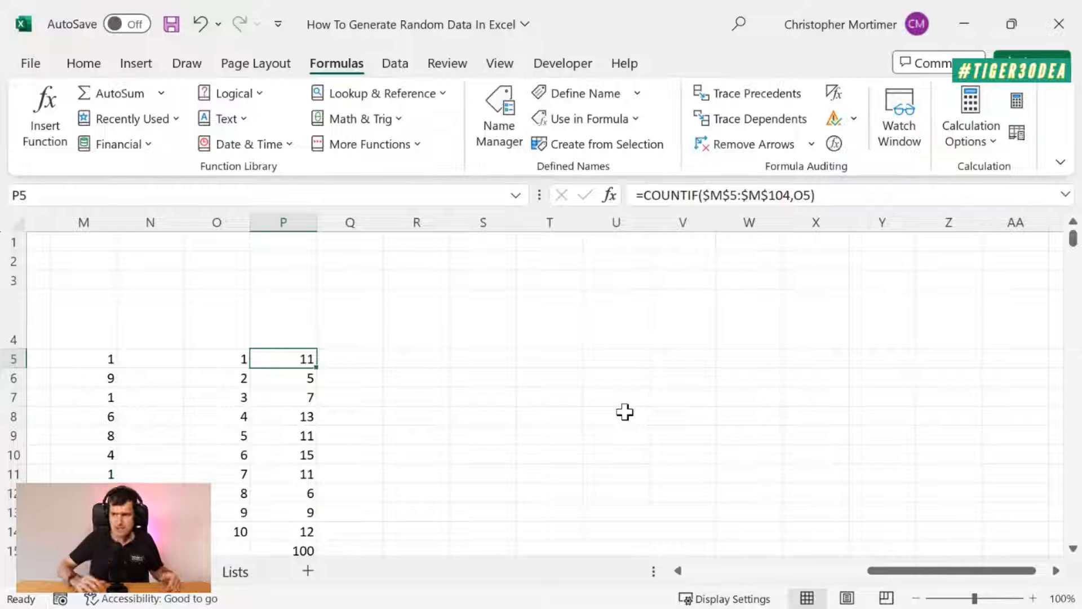
click(787, 194)
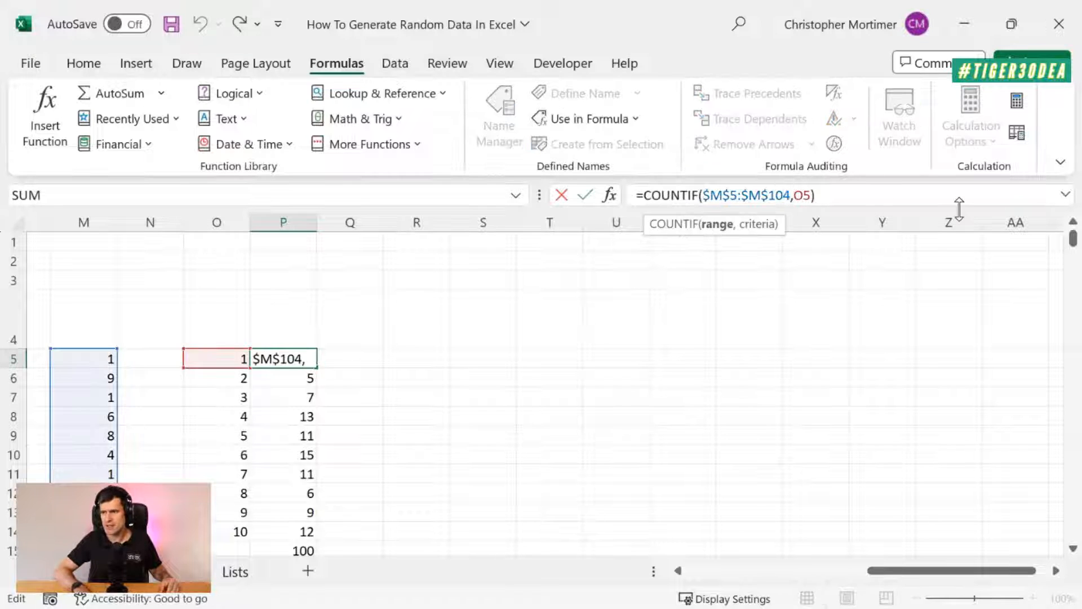
key(BackSpace)
key(BackSpace)
key(BackSpace)
key(BackSpace)
key(BackSpace)
key(BackSpace)
key(BackSpace)
key(BackSpace)
key(BackSpace)
key(BackSpace)
key(BackSpace)
key(BackSpace)
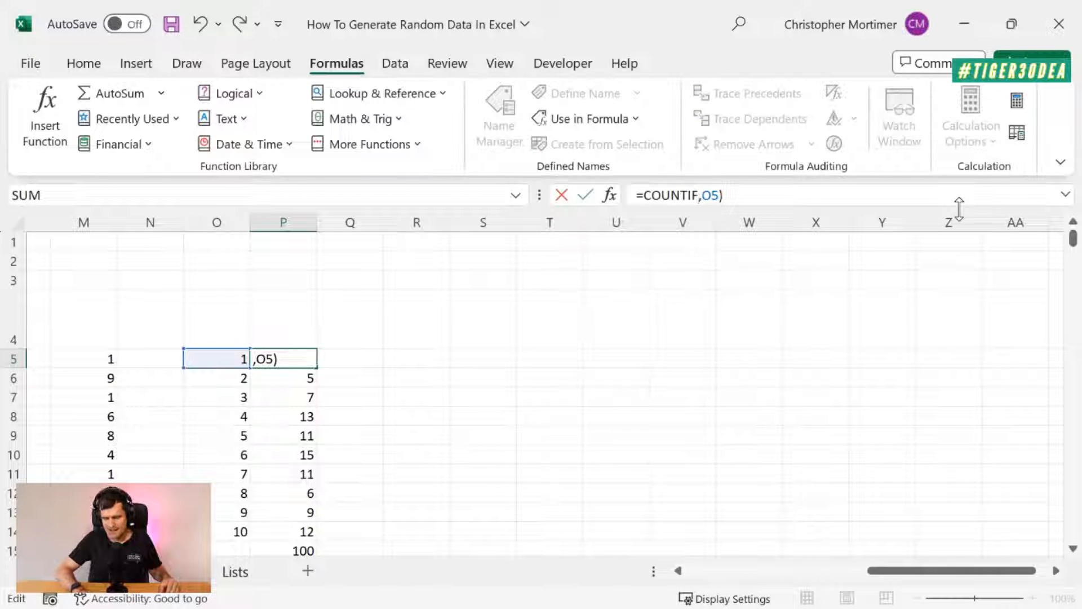
text(()
click(99, 361)
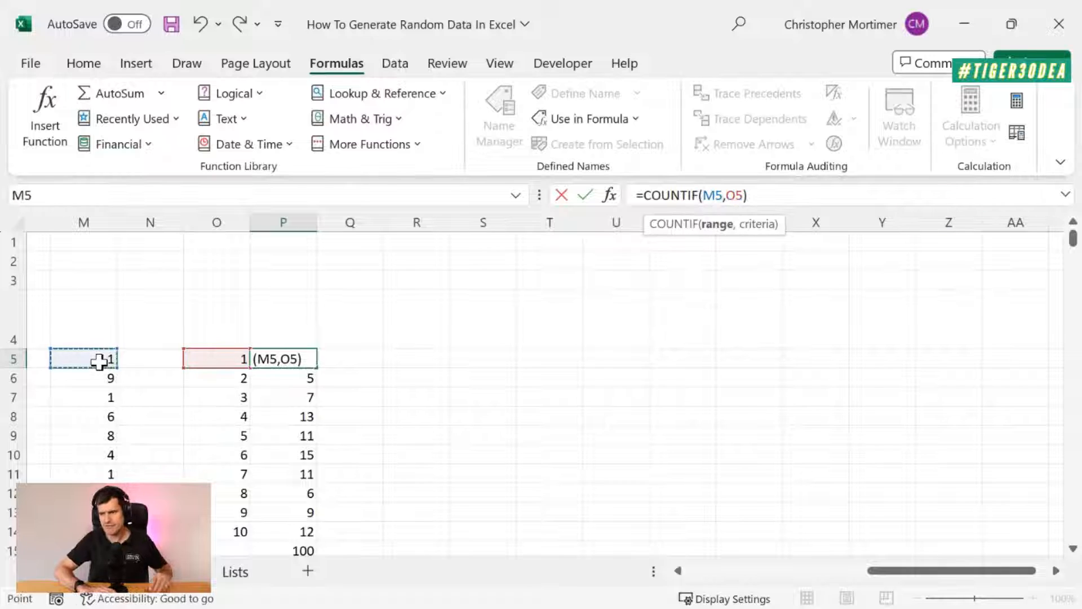
key(ctrl+shift+Down)
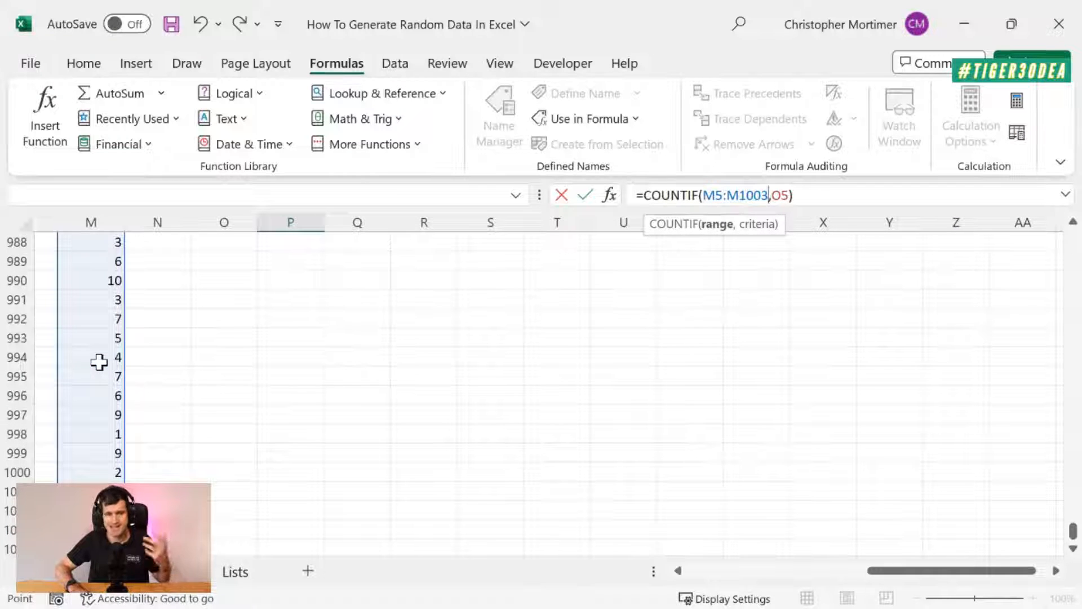
key(F4)
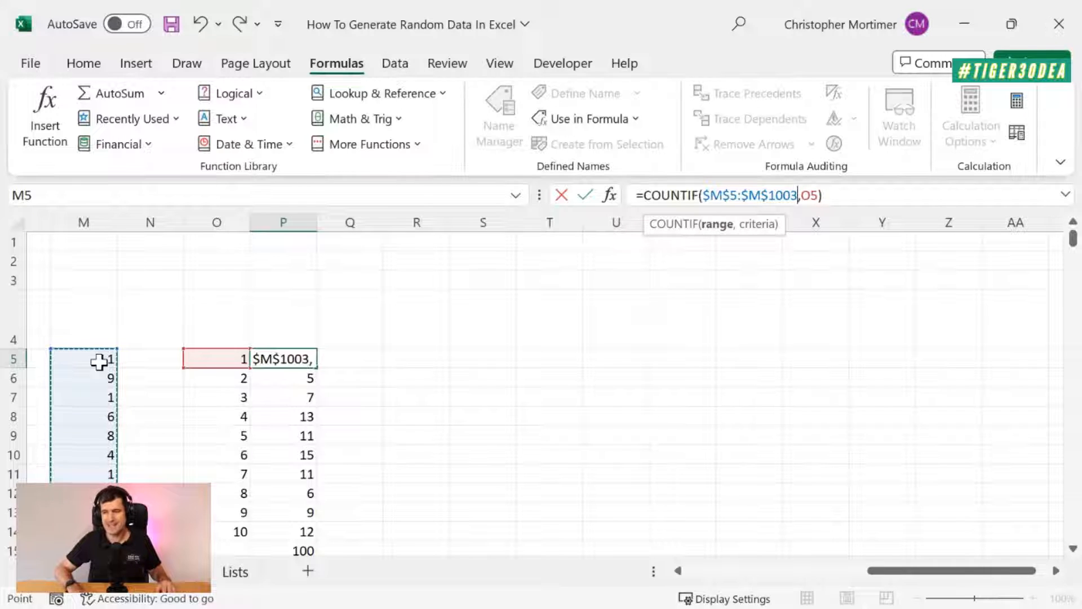
key(Return)
- Fill the updated COUNTIF formula from P5 down through P14
key(Up)
key(shift+Down)
key(shift+Down)
key(shift+Down)
key(shift+Down)
key(shift+Down)
key(shift+Down)
key(shift+Down)
key(shift+Down)
key(shift+Down)
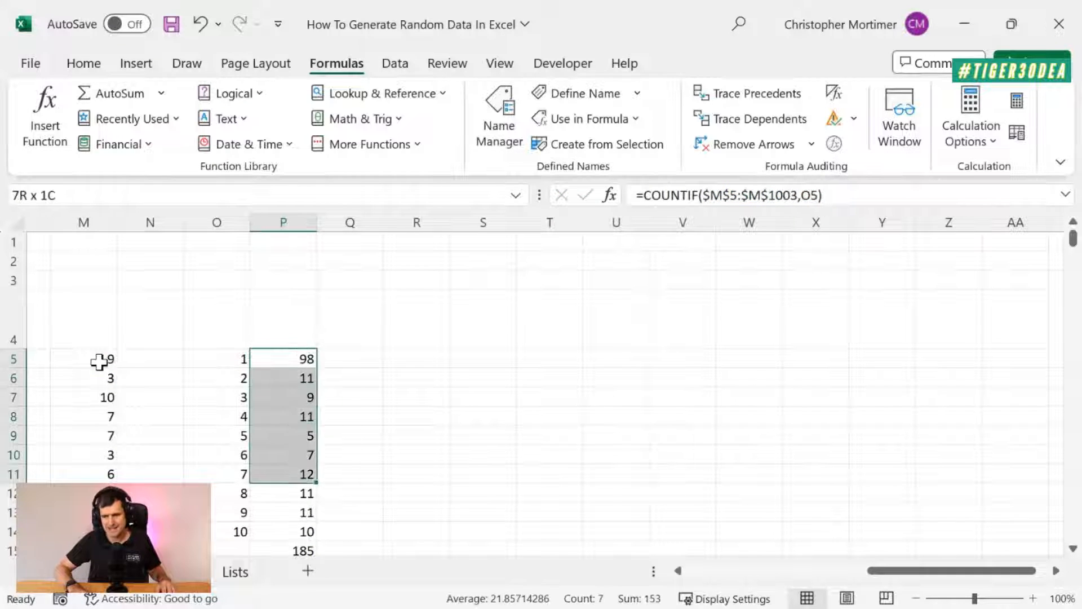
key(ctrl+d)
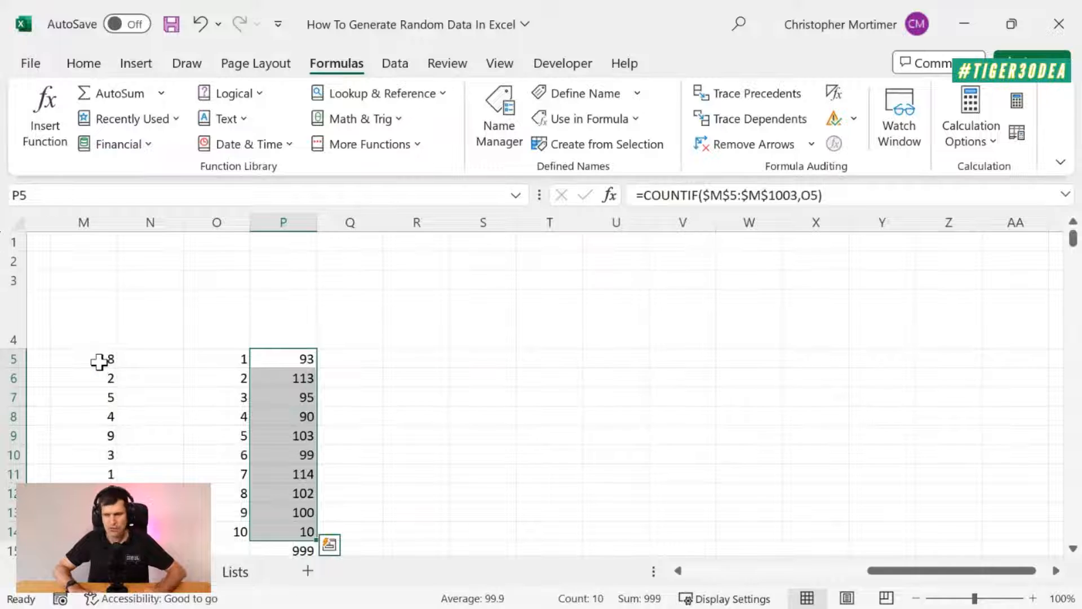
- Step through the counts in P5:P14 and the total in P15
key(Down)
key(Down)
key(Down)
key(Down)
key(Down)
key(Down)
key(Down)
key(Down)
key(Down)
key(Down)
key(Down)
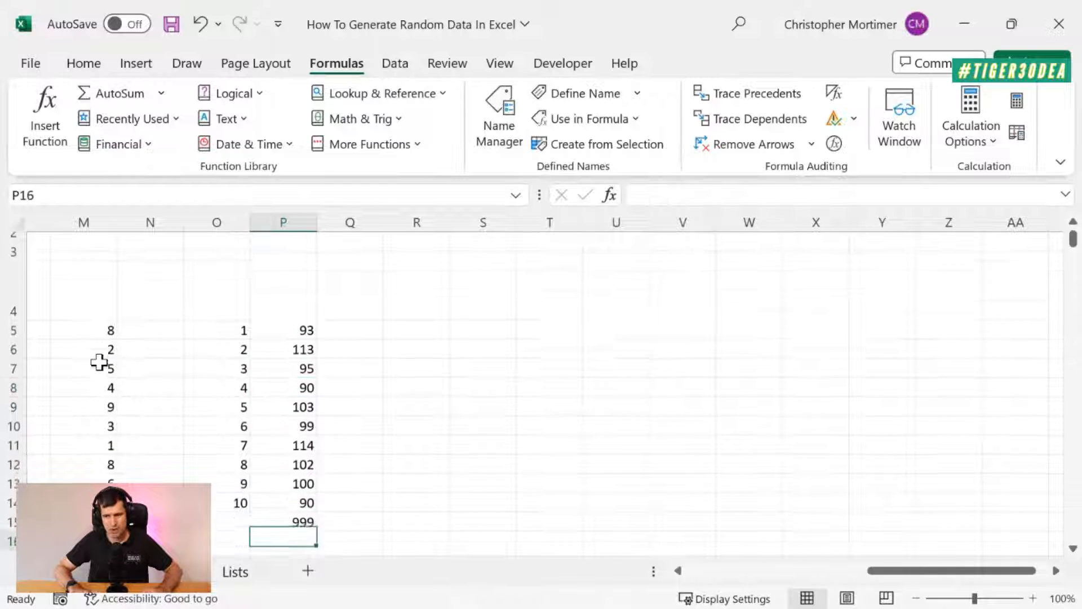
key(Up)
key(Up)
key(Up)
key(Down)
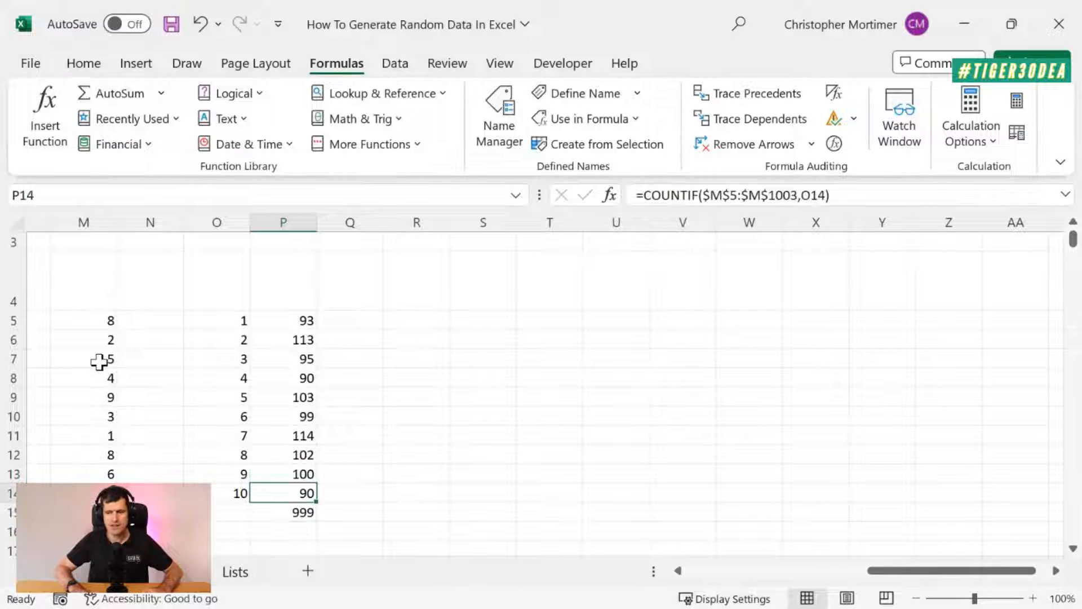
key(Down)
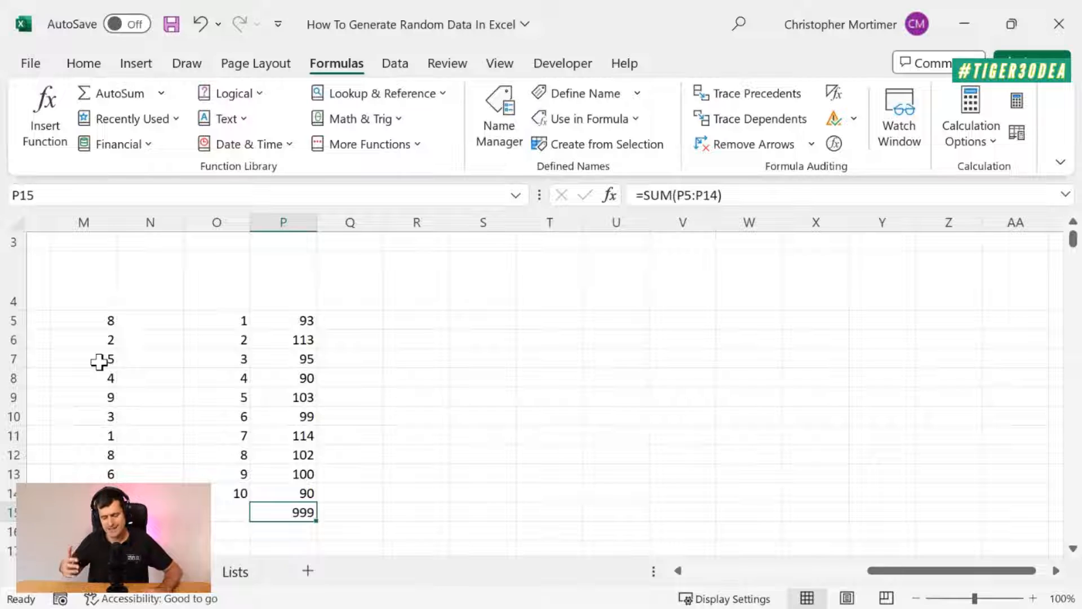
- Recalculate the workbook repeatedly to regenerate the 1,000 random numbers and their counts
key(F9)
key(F9)
key(F9)
key(F9)
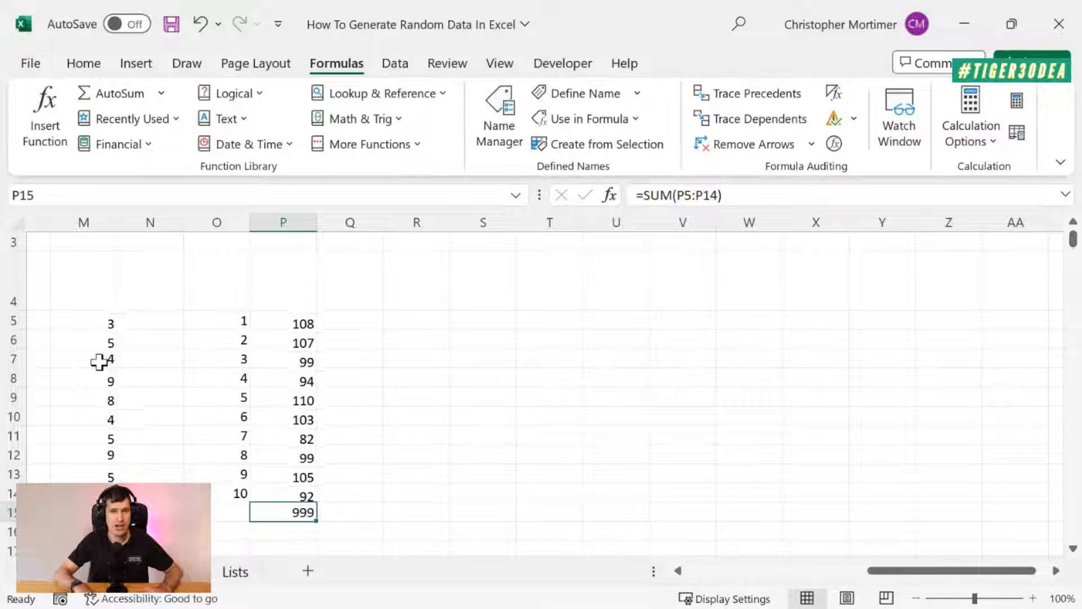
key(F9)
key(F9)
key(F9)
key(F9)
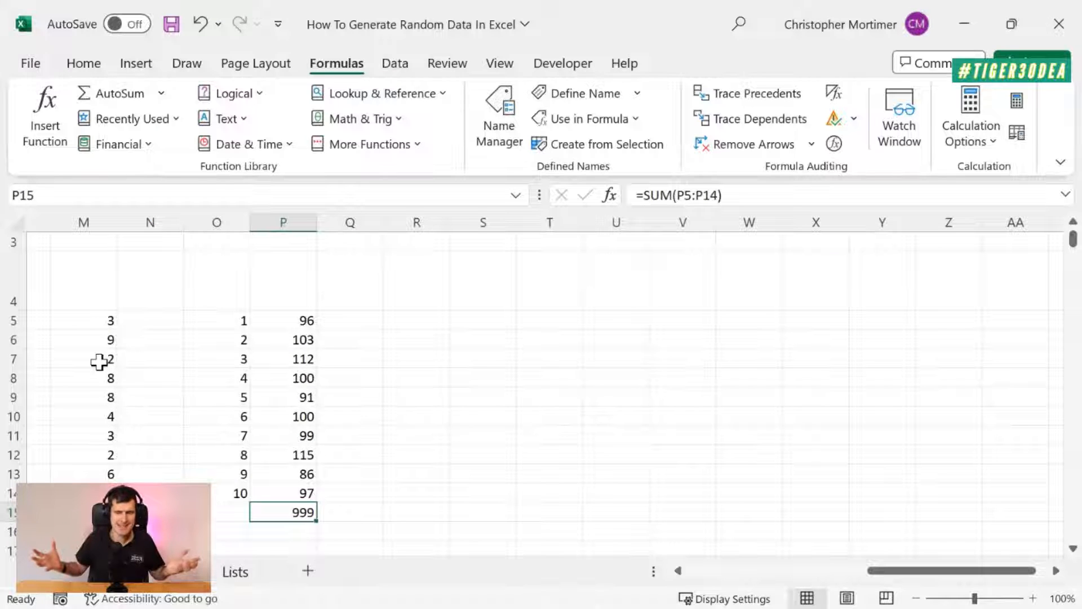
key(Up)
key(Up)
key(Up)
key(Up)
key(Up)
key(Up)
key(Up)
key(Up)
key(Up)
key(Up)
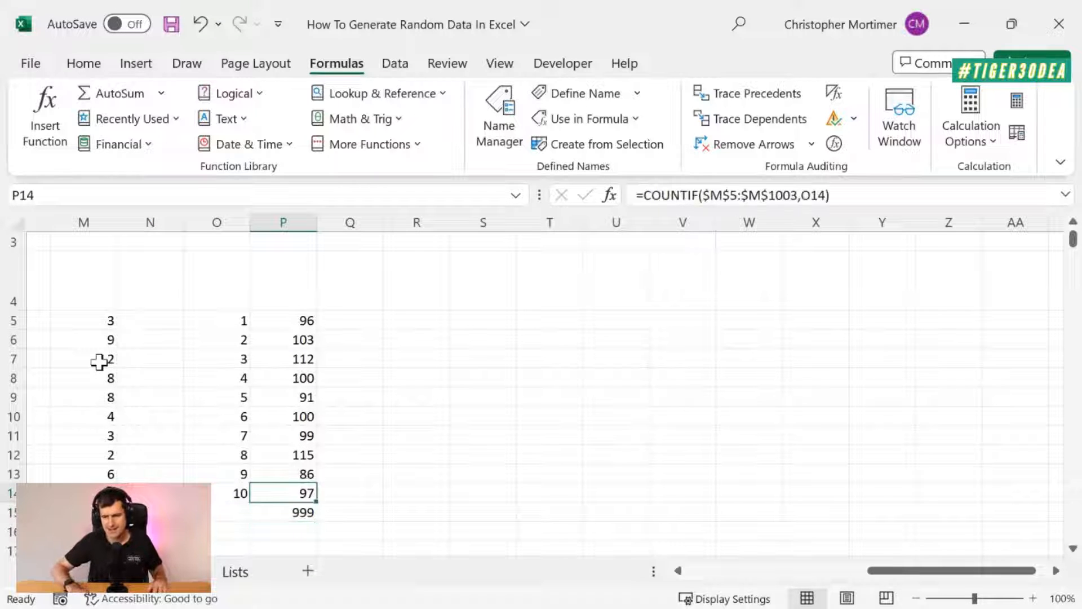
key(Right)
key(Right)
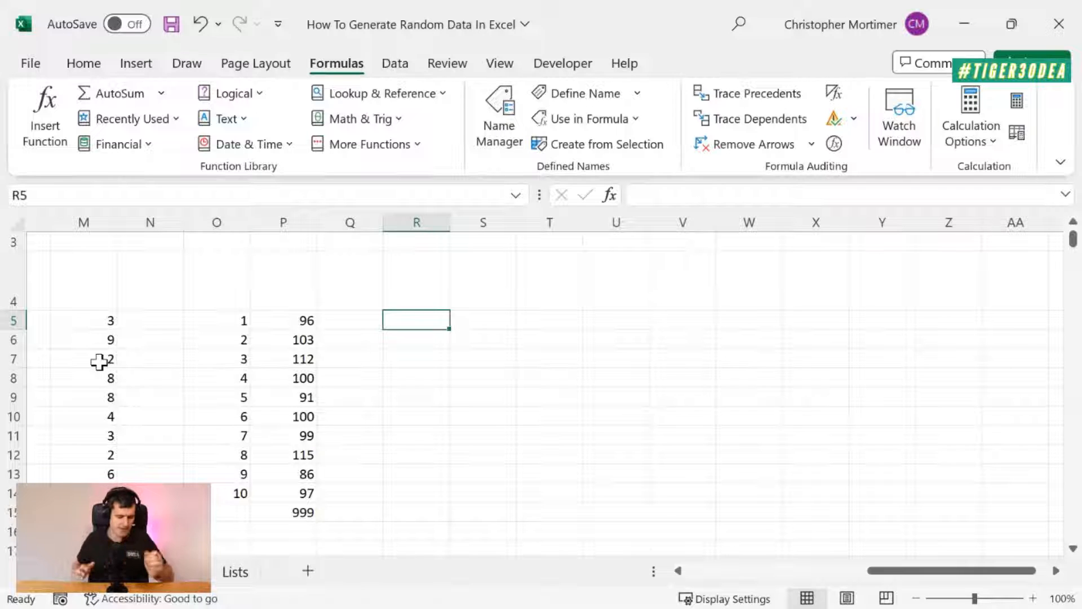
- Switch to PowerPoint and present the slide showing the NORM.INV(RAND(),5,3) formula, then return to Excel
key(alt+Tab)
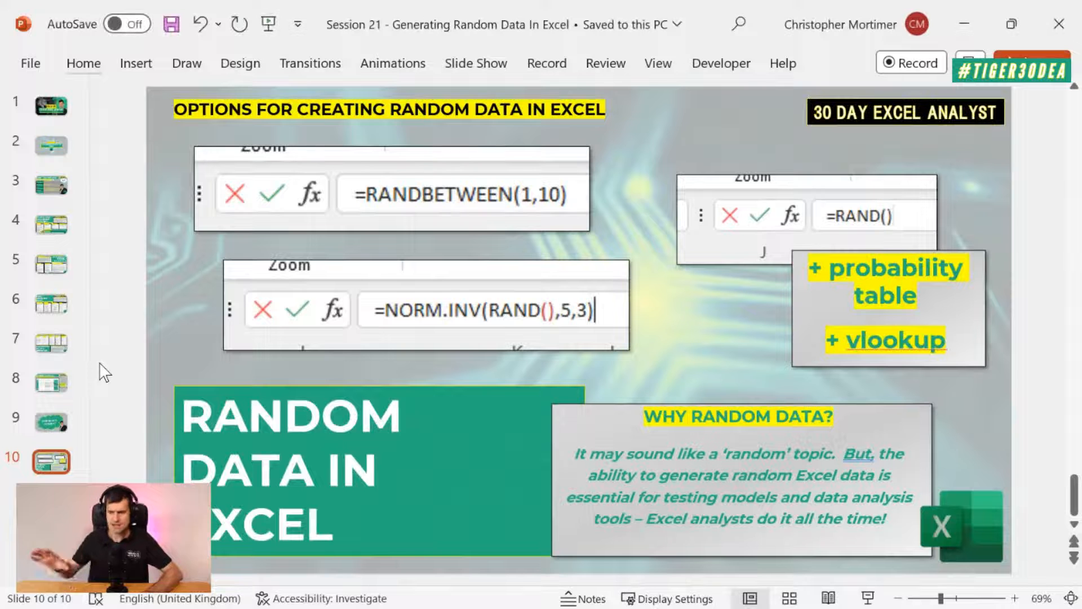
click(465, 269)
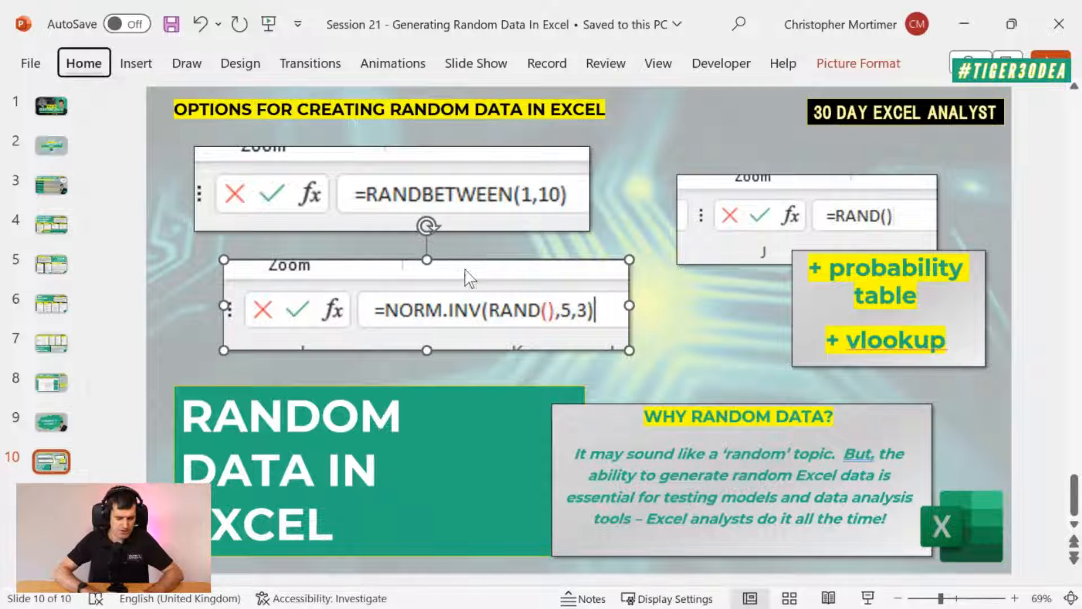
key(shift+F5)
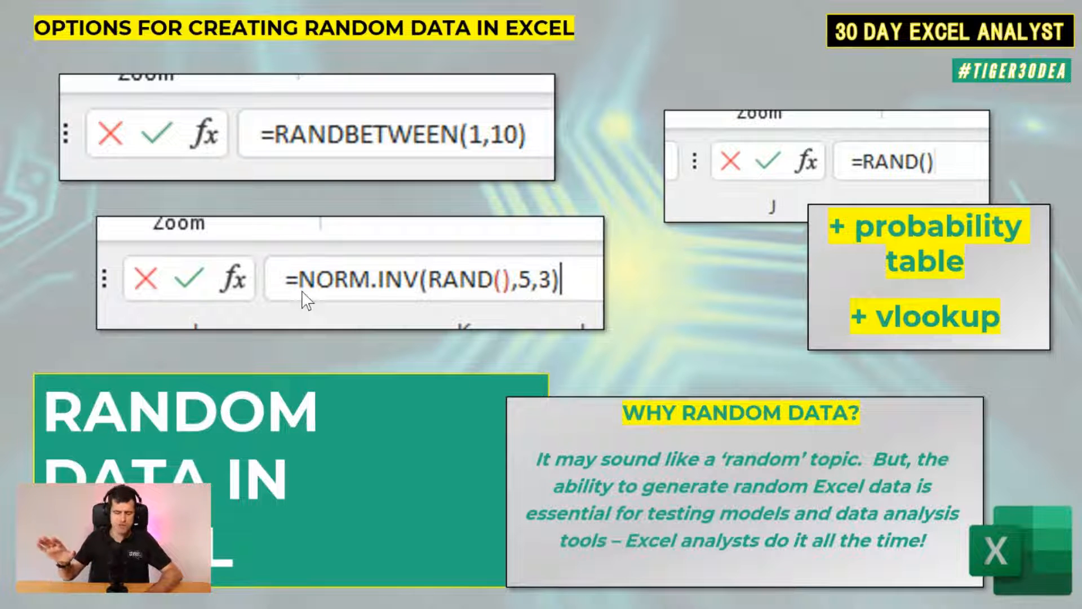
key(Escape)
key(alt+Tab)
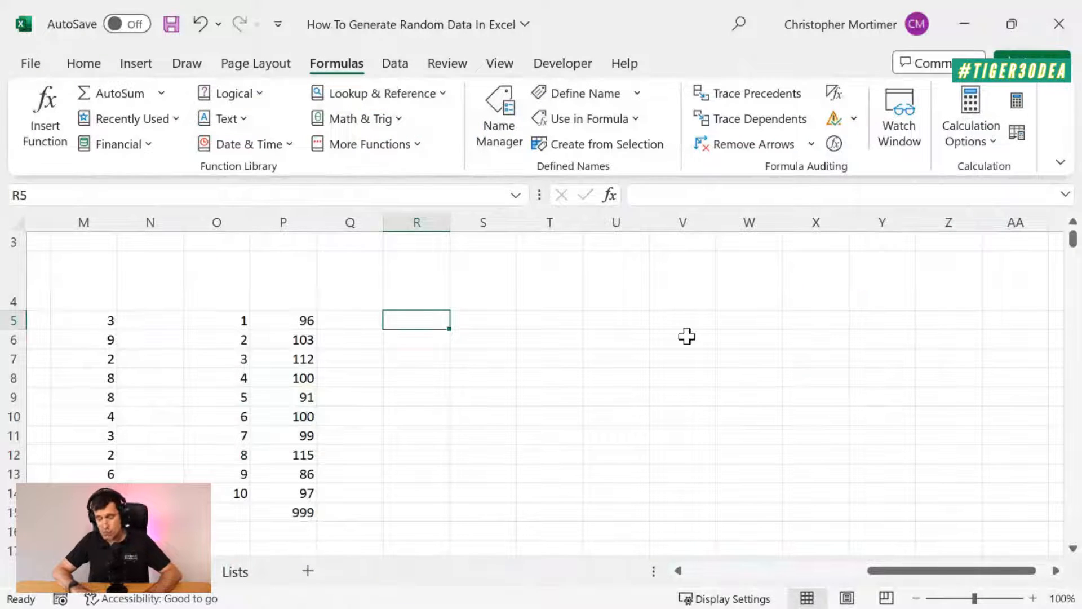
text(=)
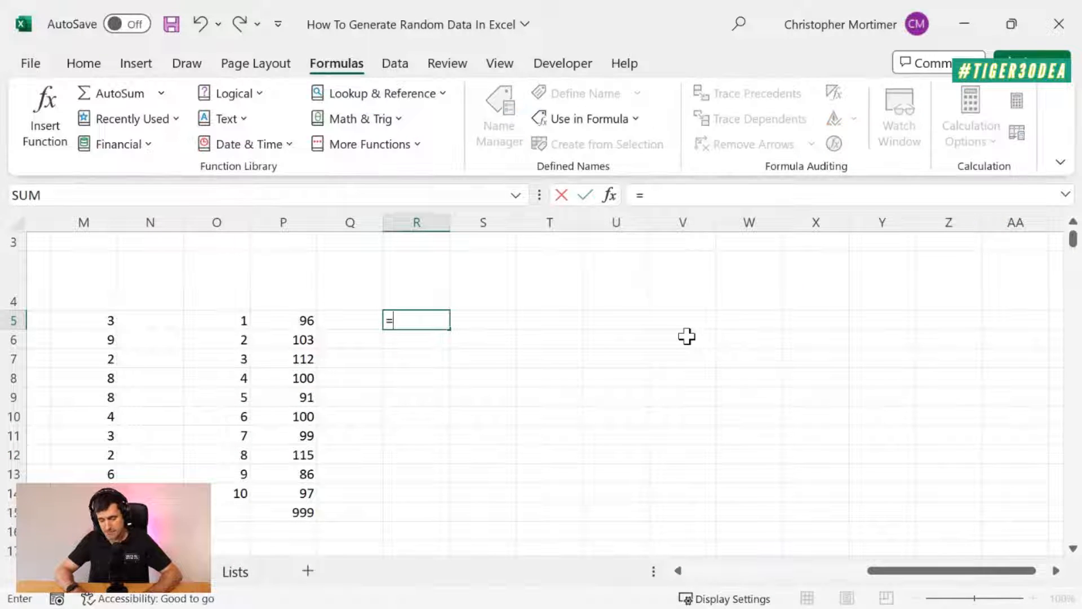
text(norm)
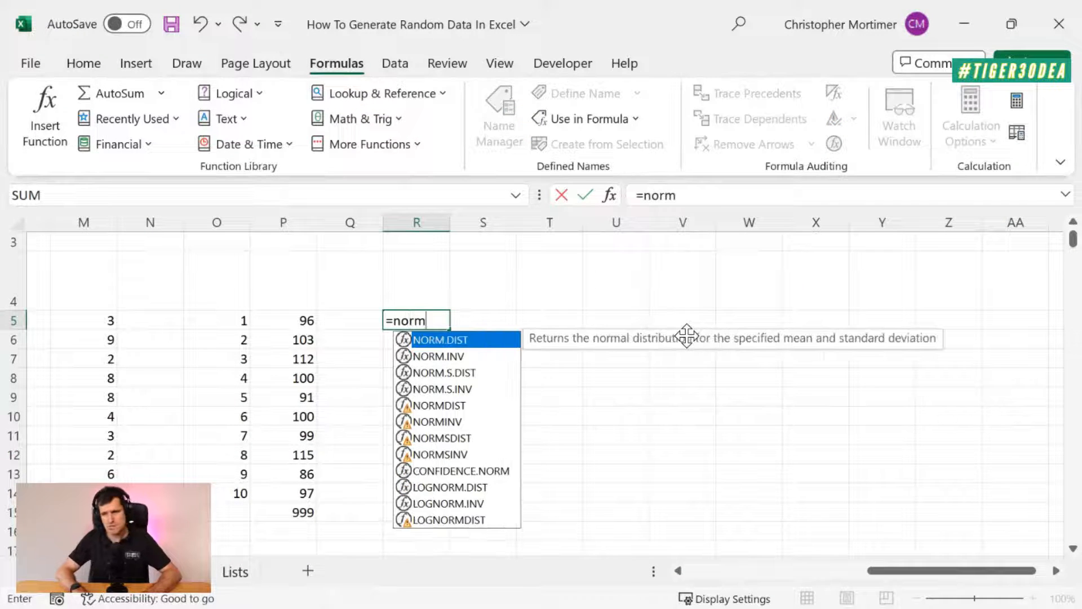
key(Down)
key(Tab)
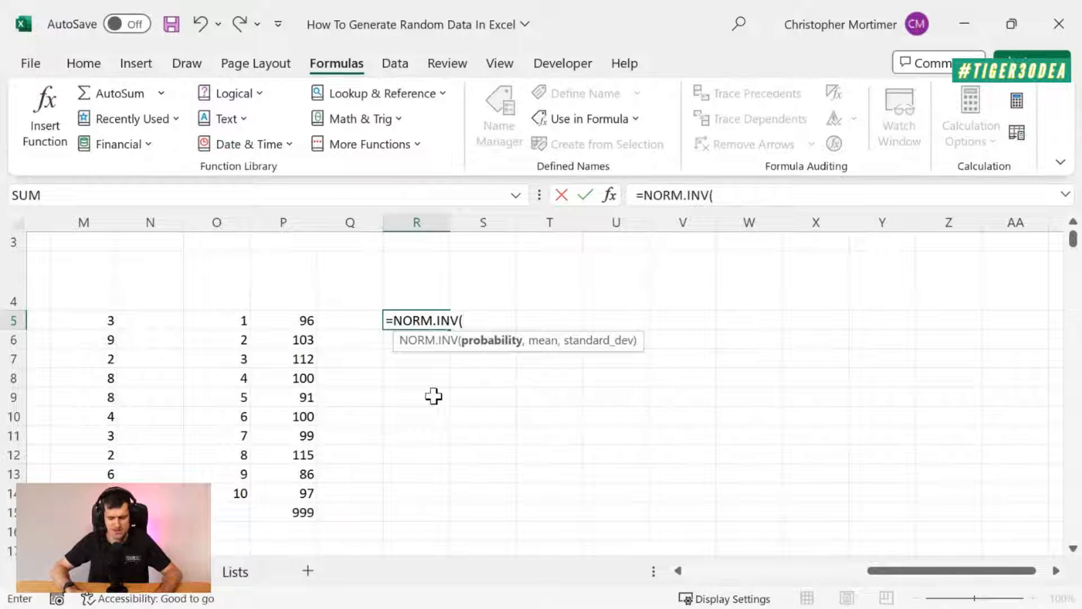
text(=rand())
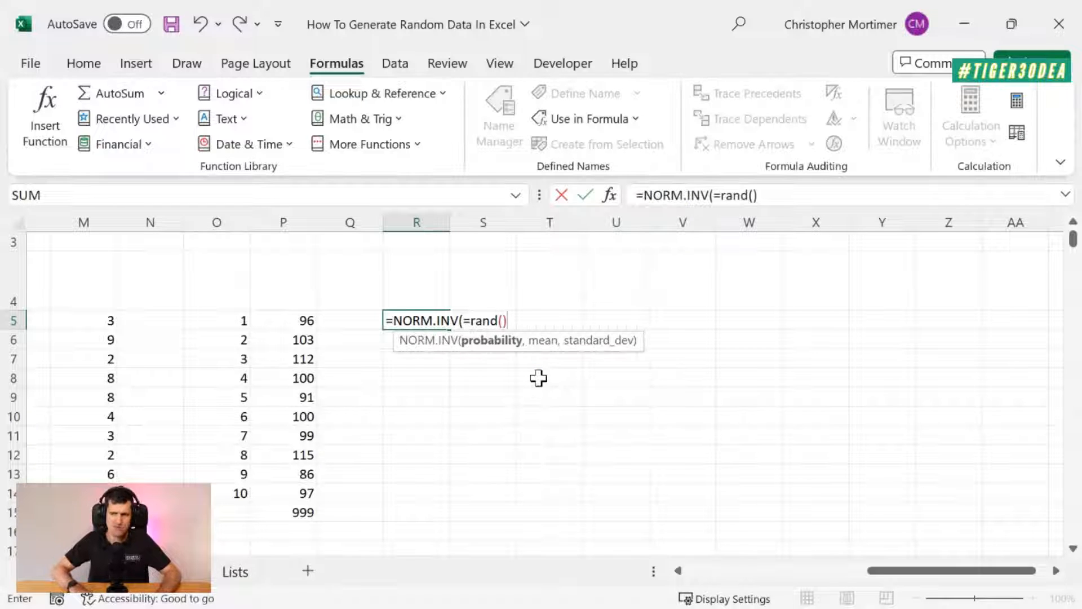
key(Escape)
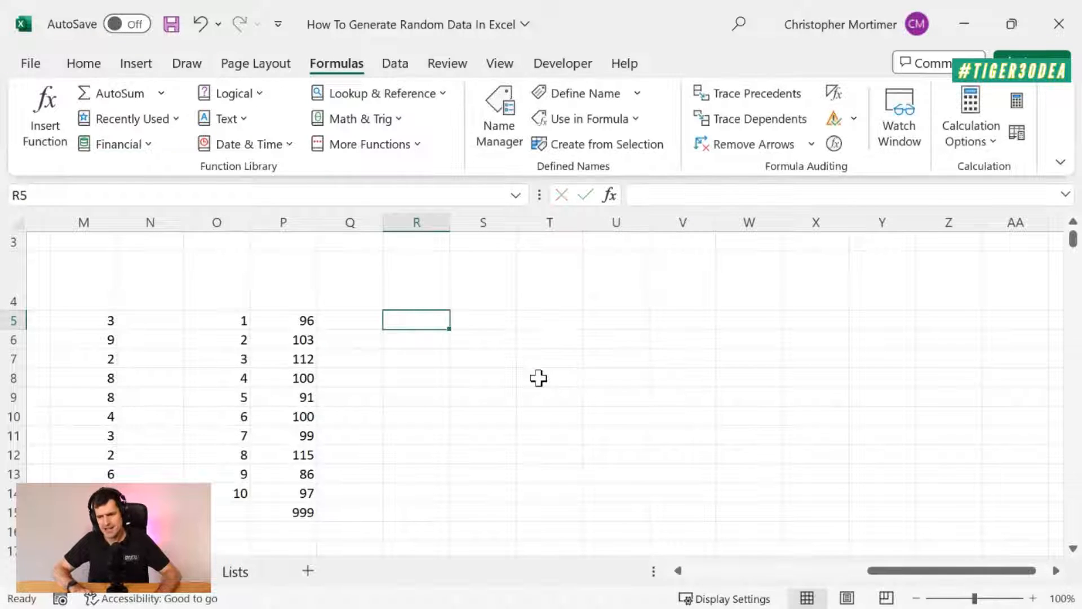
- Enter the formula =RAND() in cell R5
key(Left)
key(Right)
text(=rand())
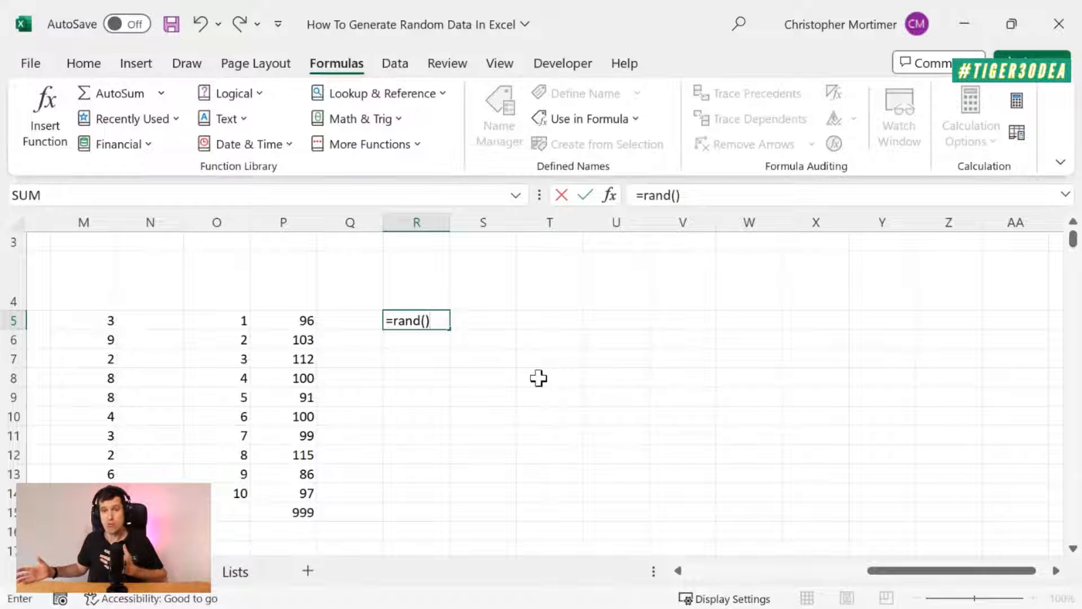
key(Return)
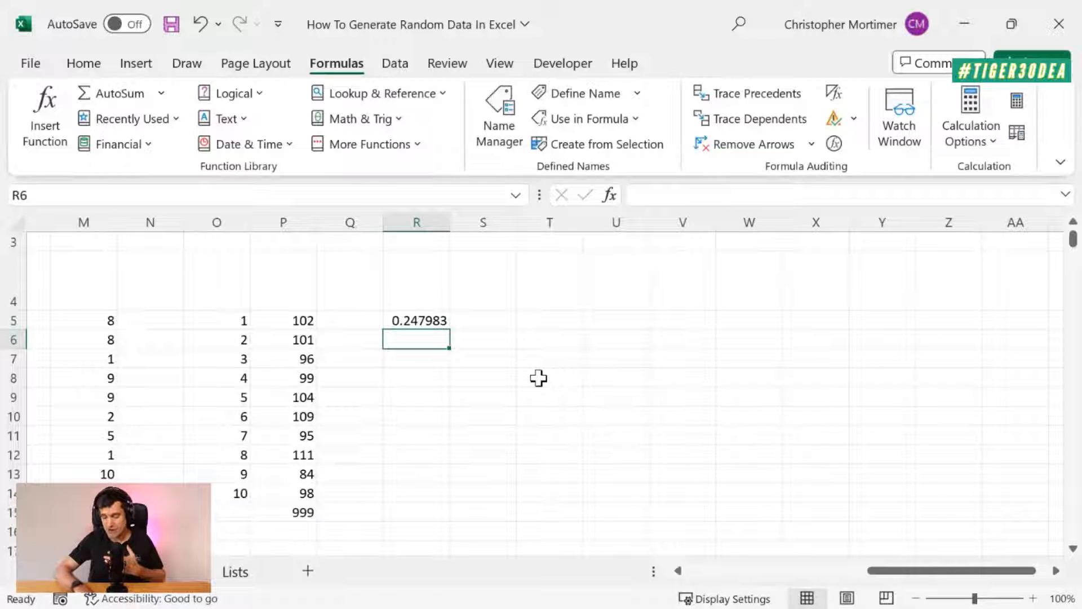
- Recalculate the workbook several times to regenerate the RAND value in R5
key(F9)
key(F9)
key(F9)
key(F9)
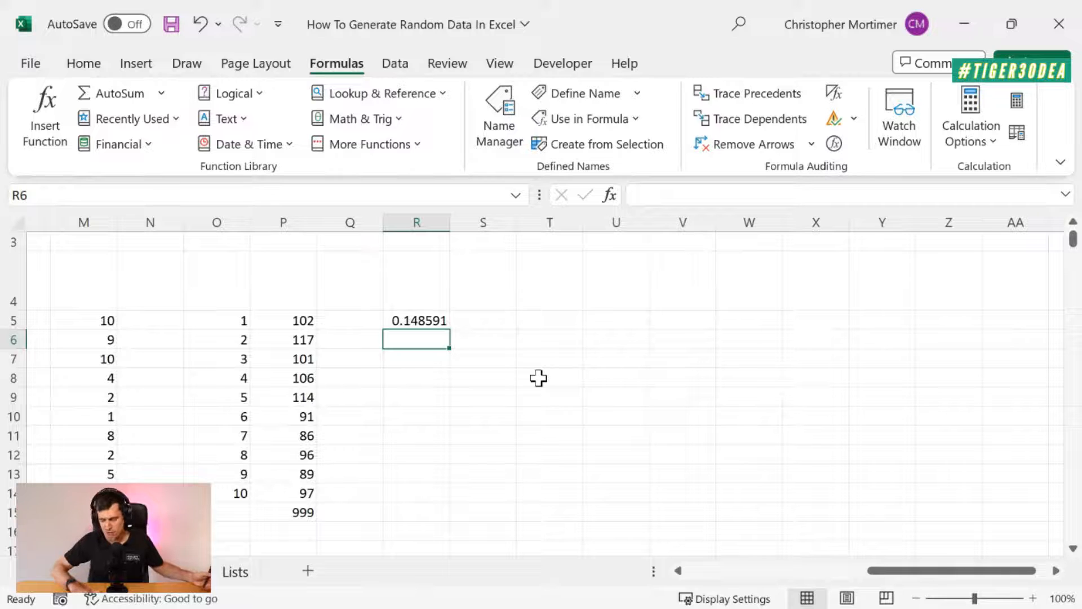
- Fill the =RAND() formula from R5 down to R13 and recalculate a few times
key(Up)
key(shift+Down)
key(shift+Down)
key(shift+Down)
key(shift+Down)
key(shift+Down)
key(shift+Down)
key(shift+Down)
key(shift+Down)
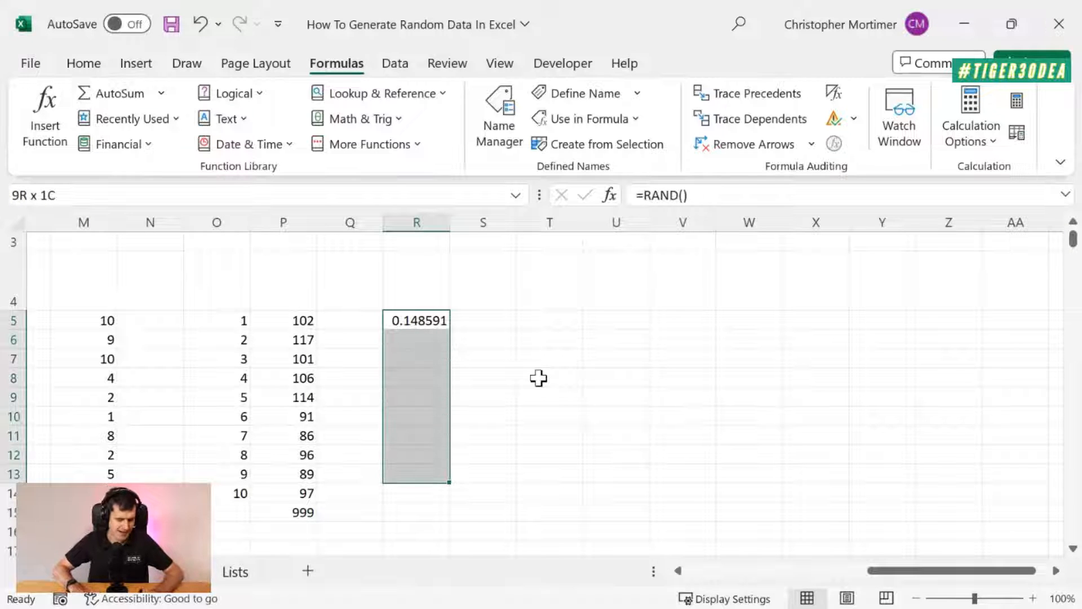
key(ctrl+d)
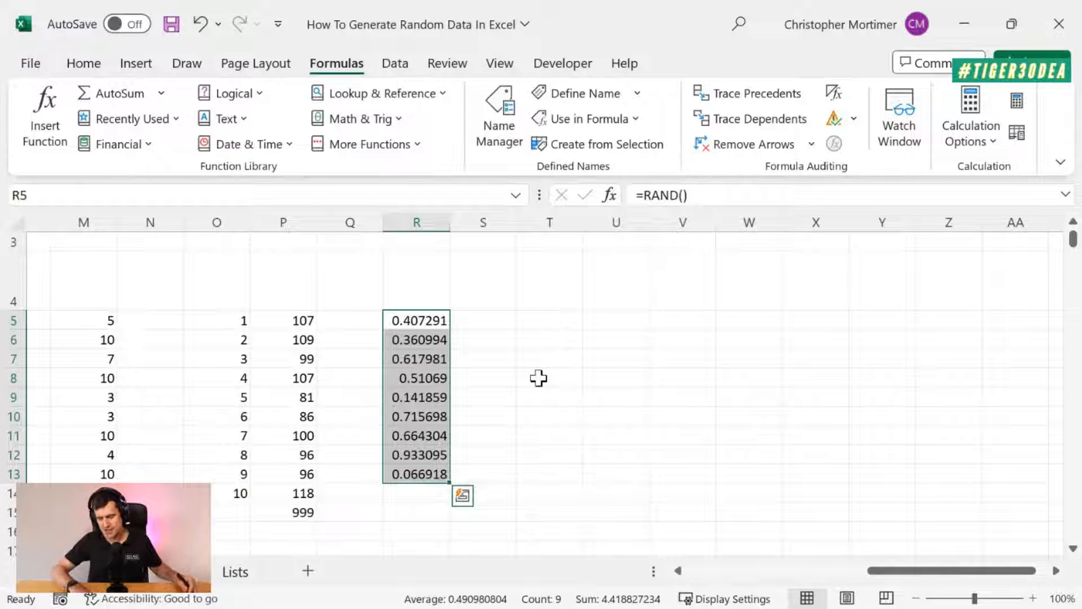
key(F9)
key(F9)
key(F9)
- Clear the copied RAND formulas from R6:R13
key(Down)
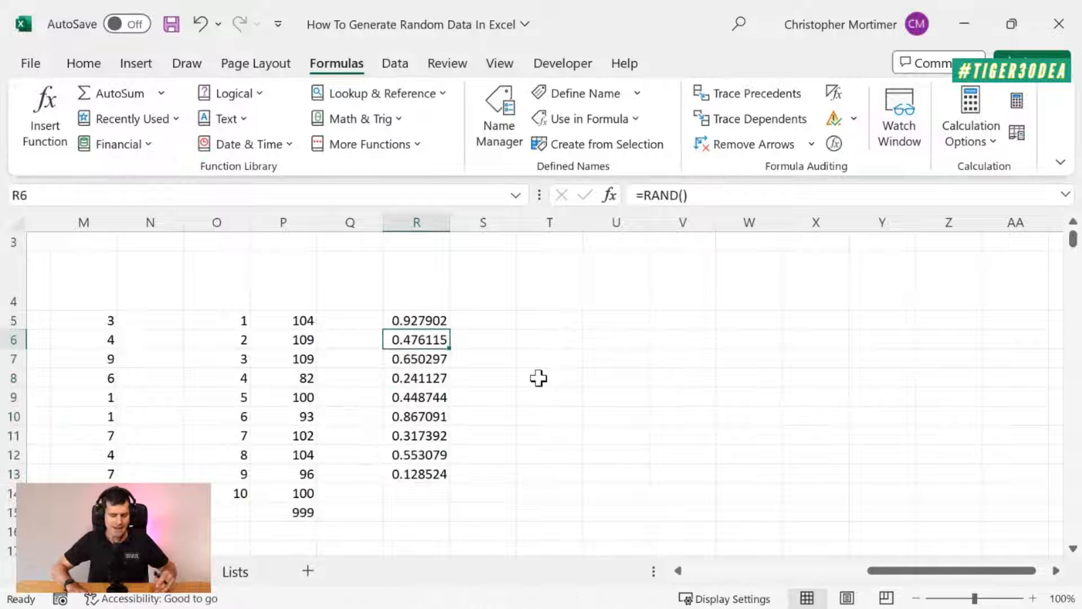
key(ctrl+shift+Down)
key(Delete)
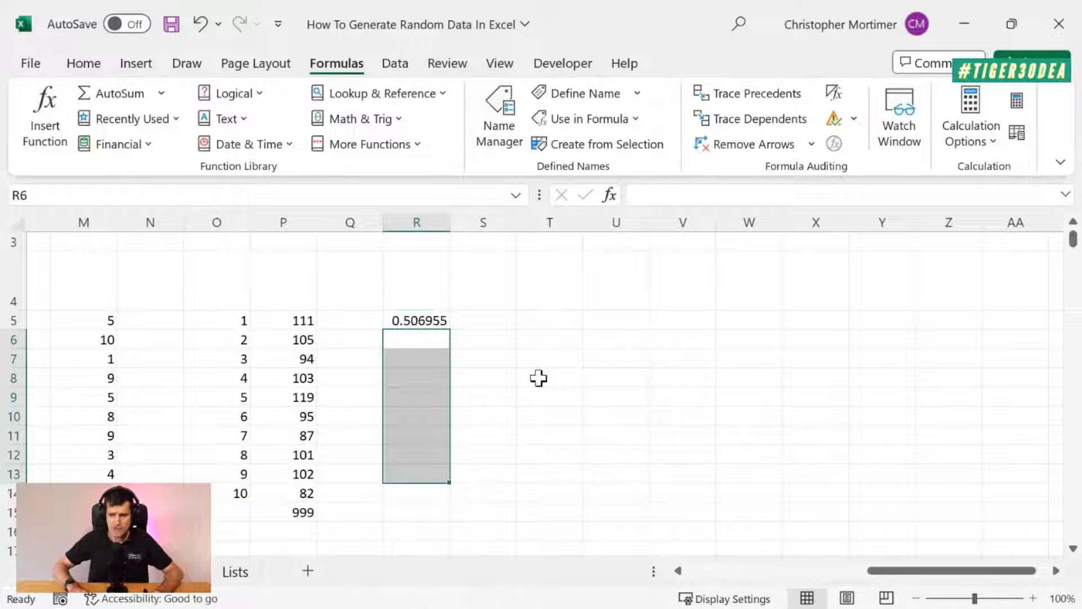
- Examine the numbers 1 to 10 in column O and the extent of the random numbers in column M
key(Up)
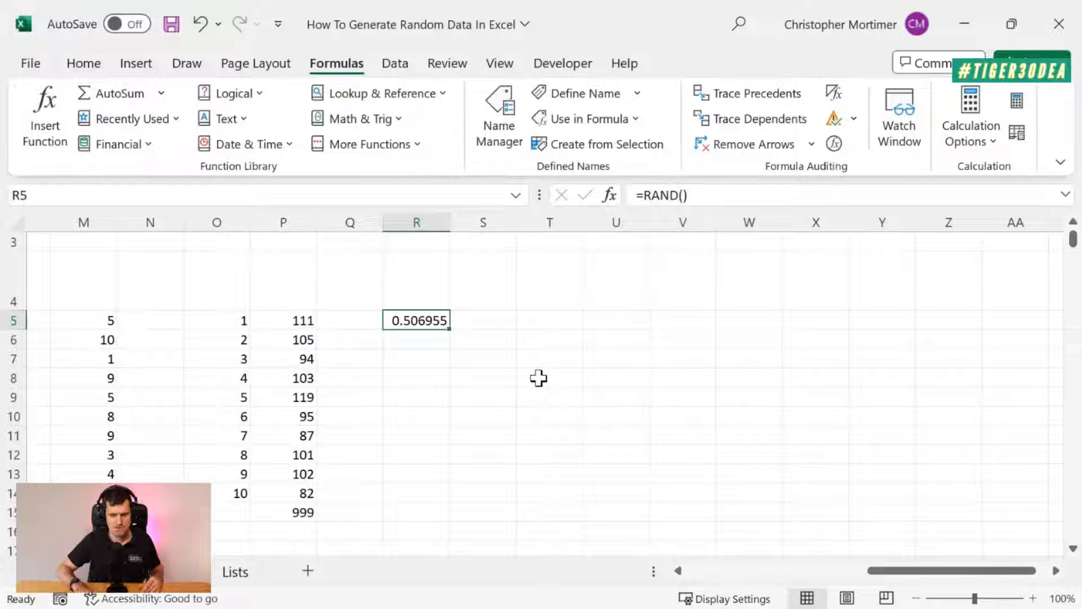
key(Left)
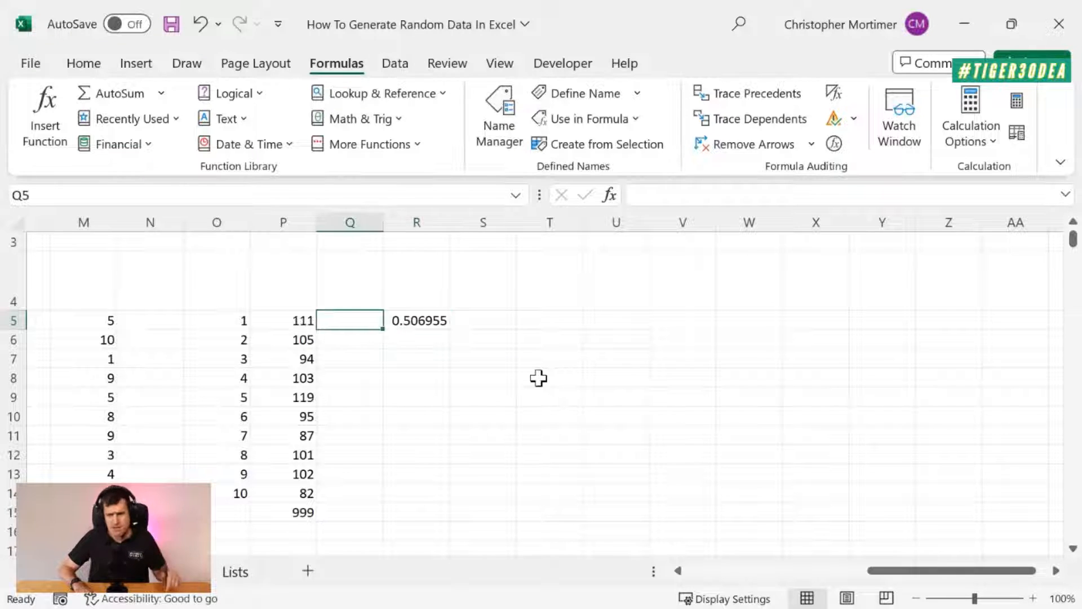
key(Right)
key(Left)
key(Left)
key(Left)
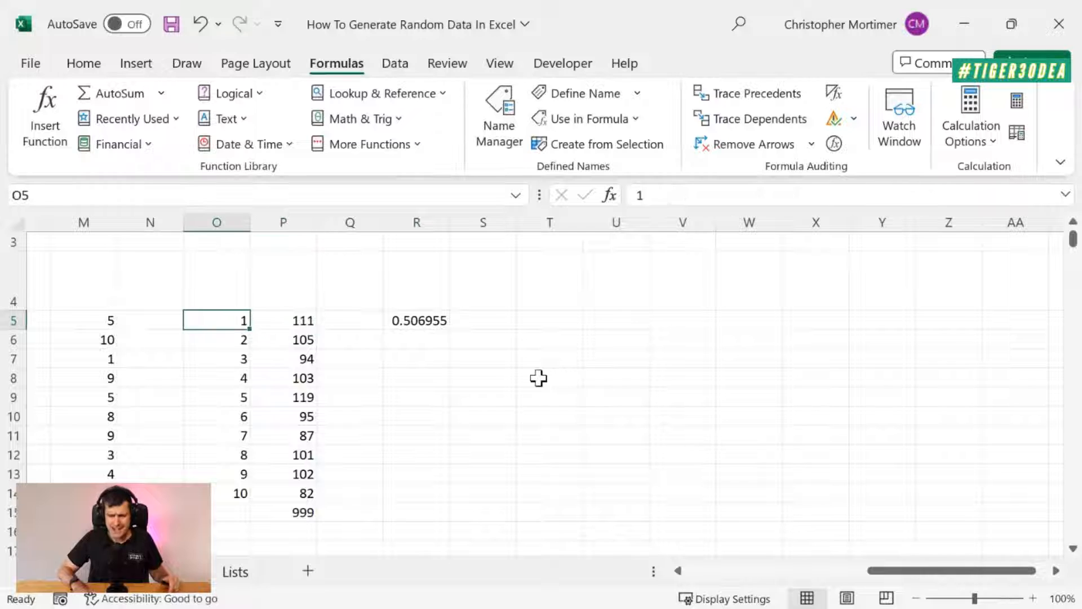
key(shift+Down)
key(shift+Down)
key(shift+Down)
key(shift+Down)
key(shift+Down)
key(shift+Down)
key(shift+Down)
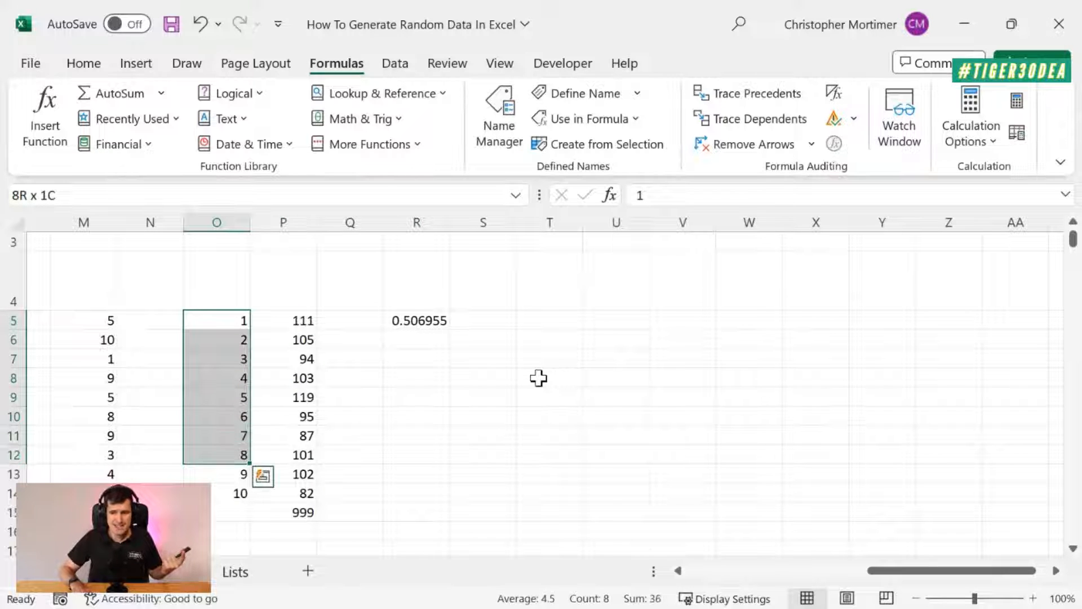
key(Right)
key(Left)
key(Left)
key(Left)
key(ctrl+shift+Down)
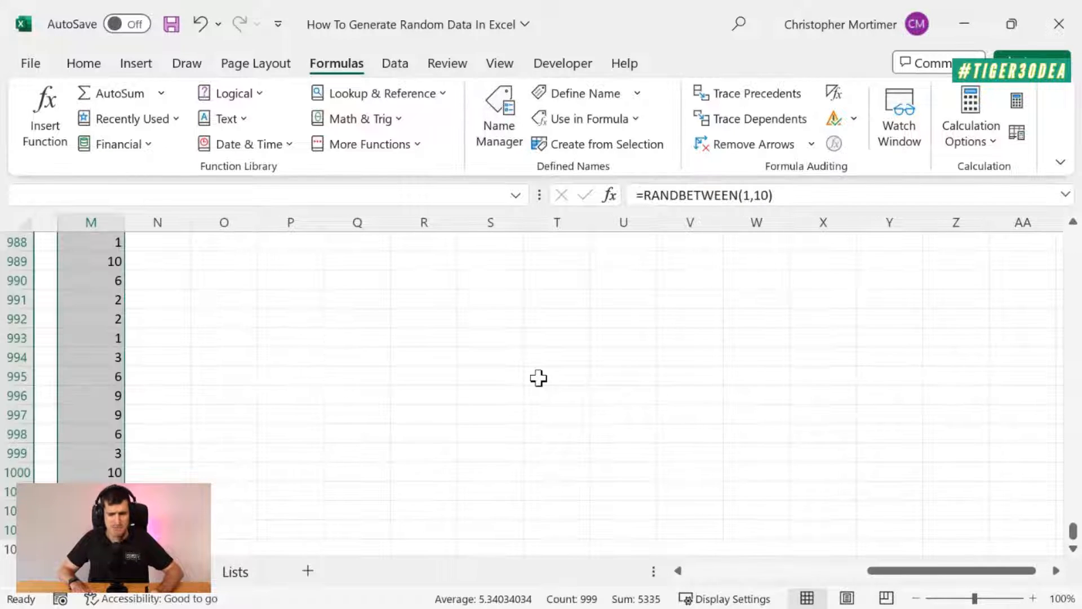
key(ctrl+Up)
key(ctrl+Down)
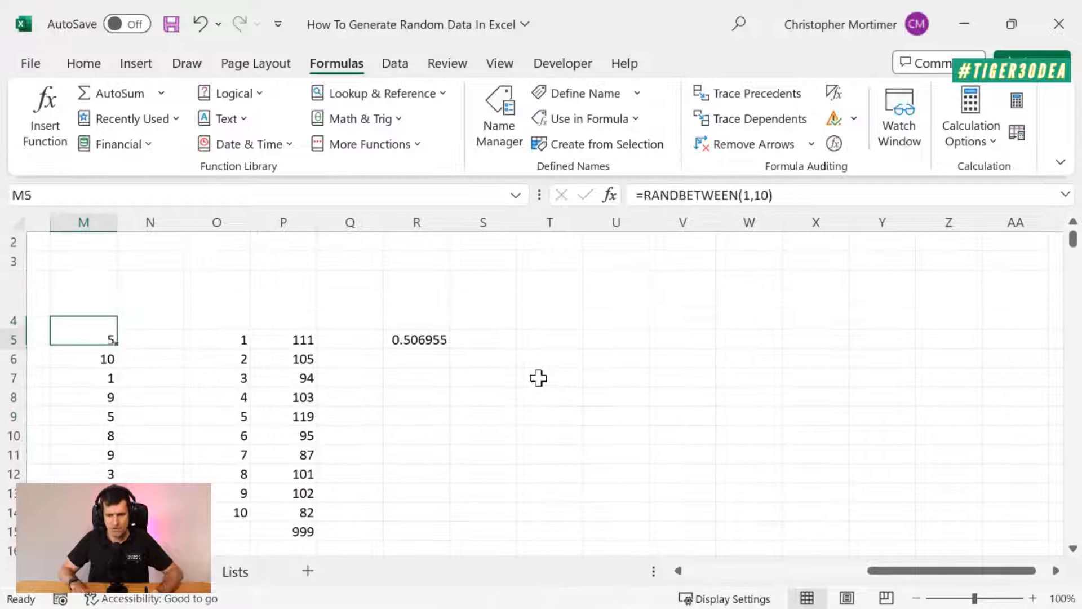
- Fill the =RAND() formula from R5 down to row 1003, alongside the random numbers in column M
key(Right)
key(Down)
key(Right)
key(Right)
key(Right)
key(Right)
key(Up)
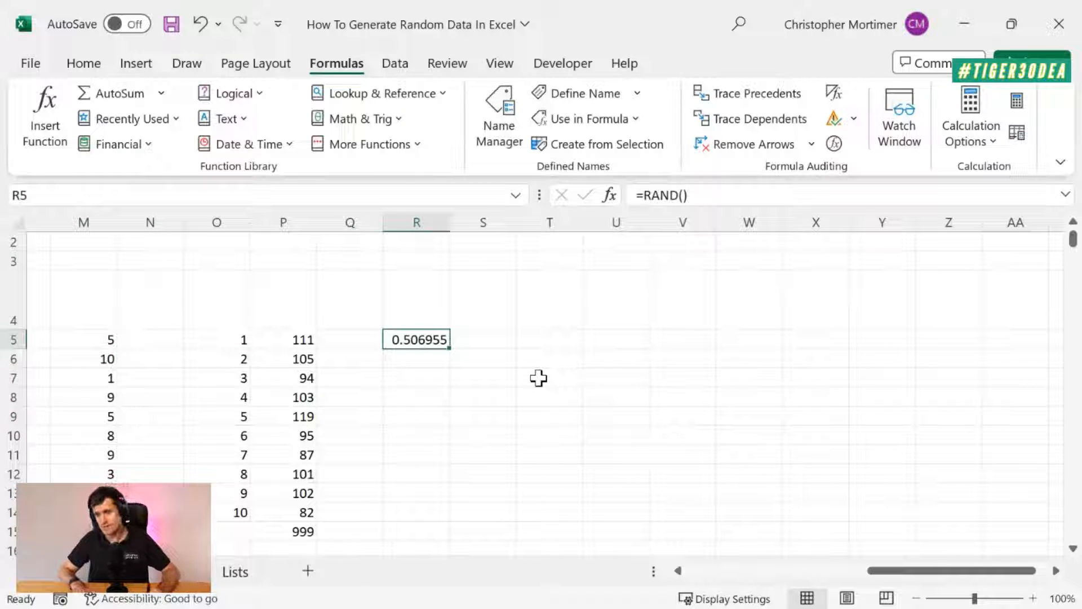
key(shift+Down)
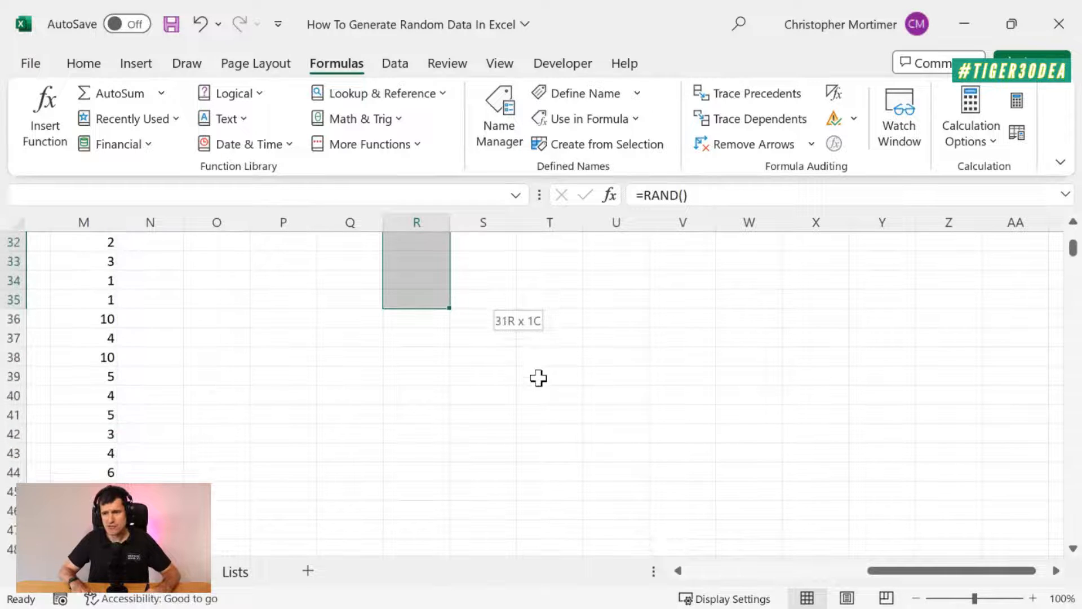
key(shift+Down)
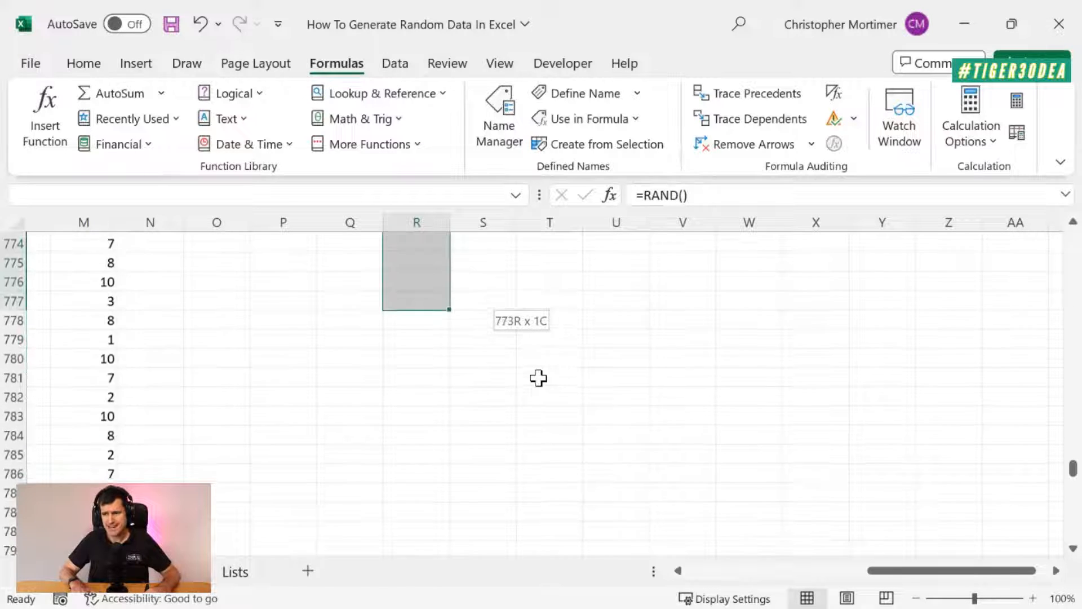
key(shift+Down)
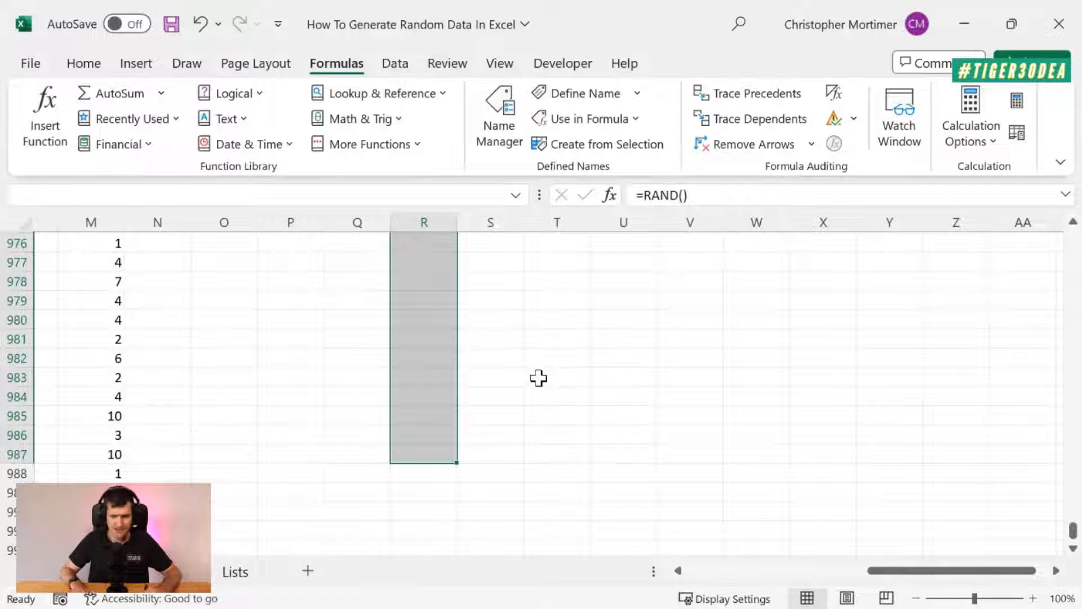
key(shift+Down)
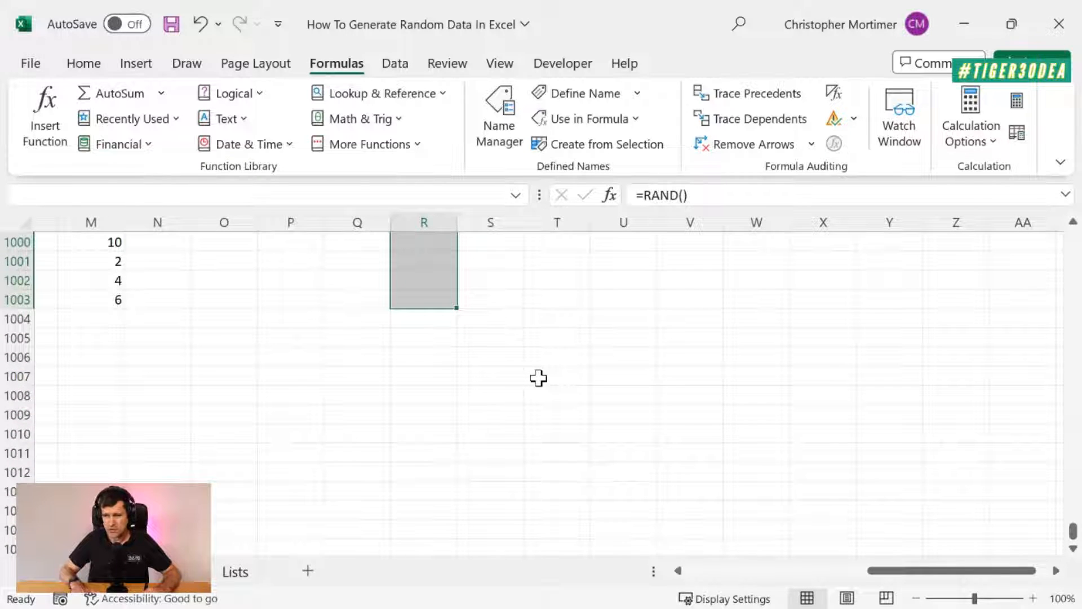
key(ctrl+d)
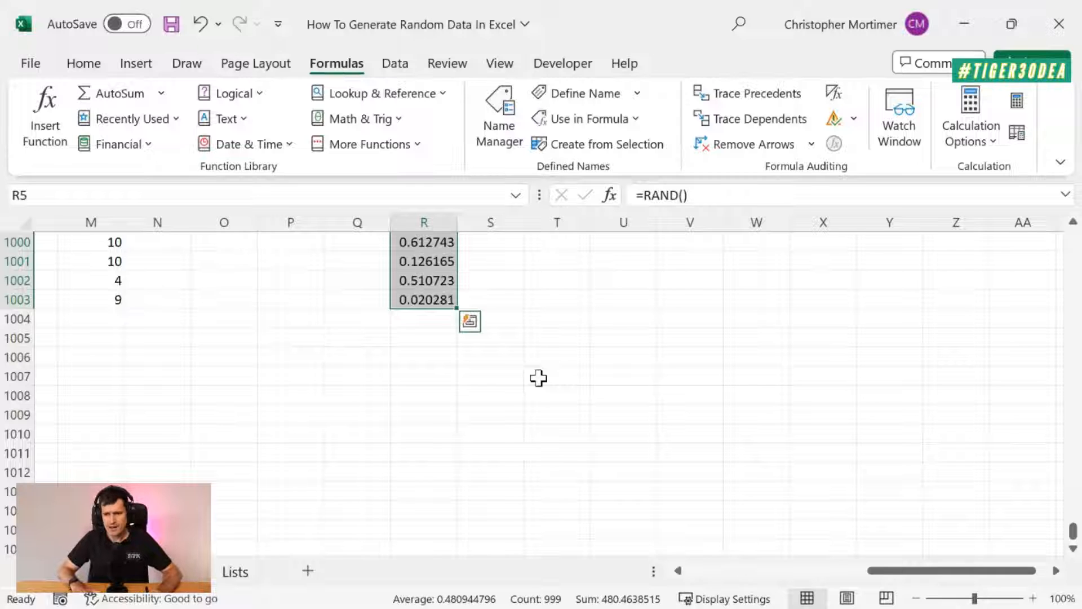
- Enter =NORM.INV(R5,5,2) in S5 and fill it down alongside the RAND values
key(Up)
key(Down)
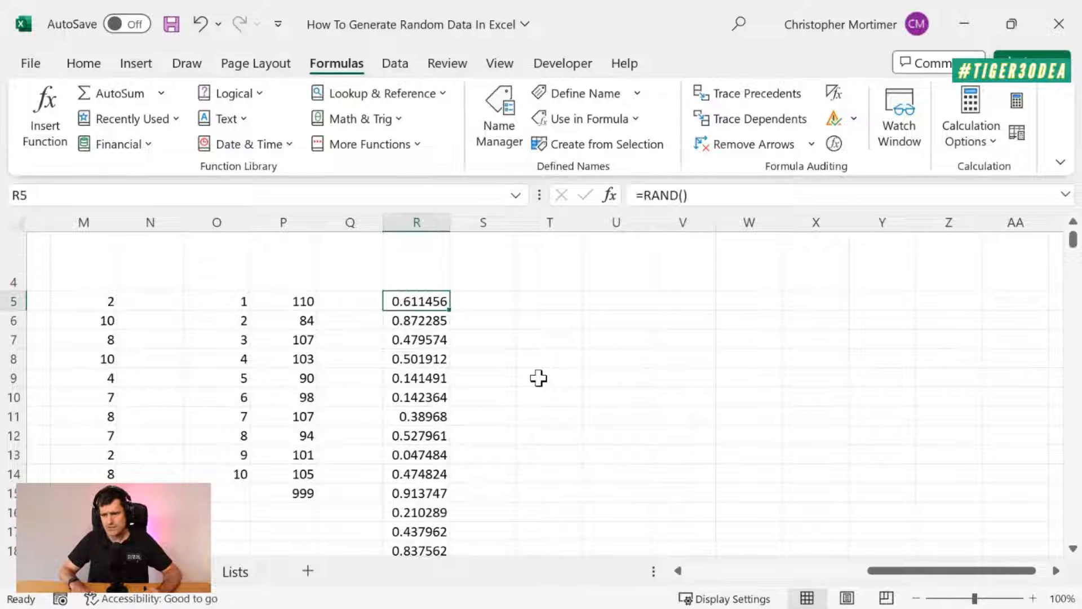
key(Right)
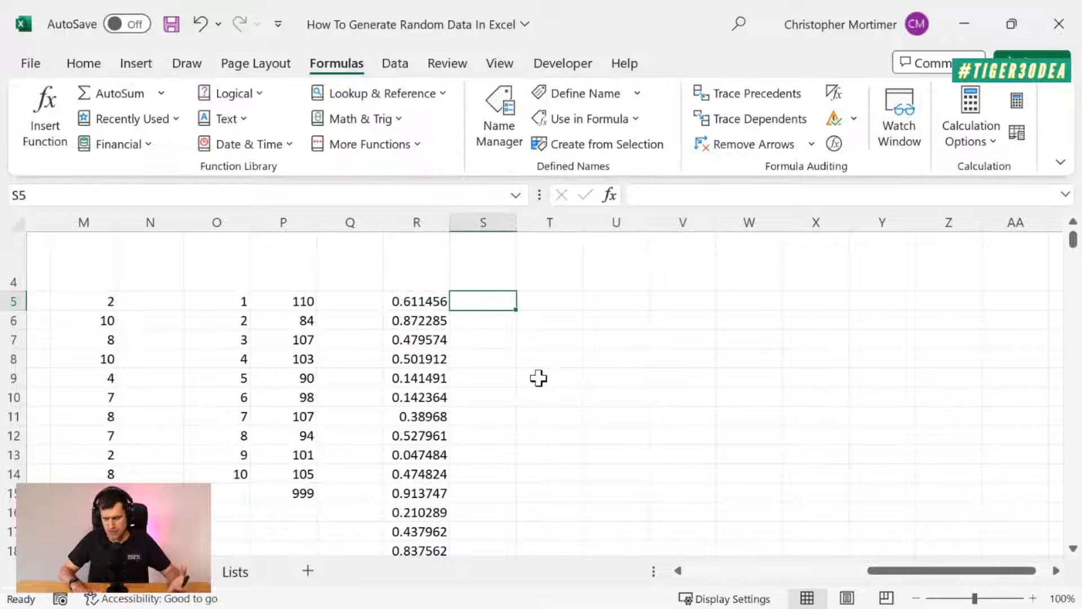
text(=)
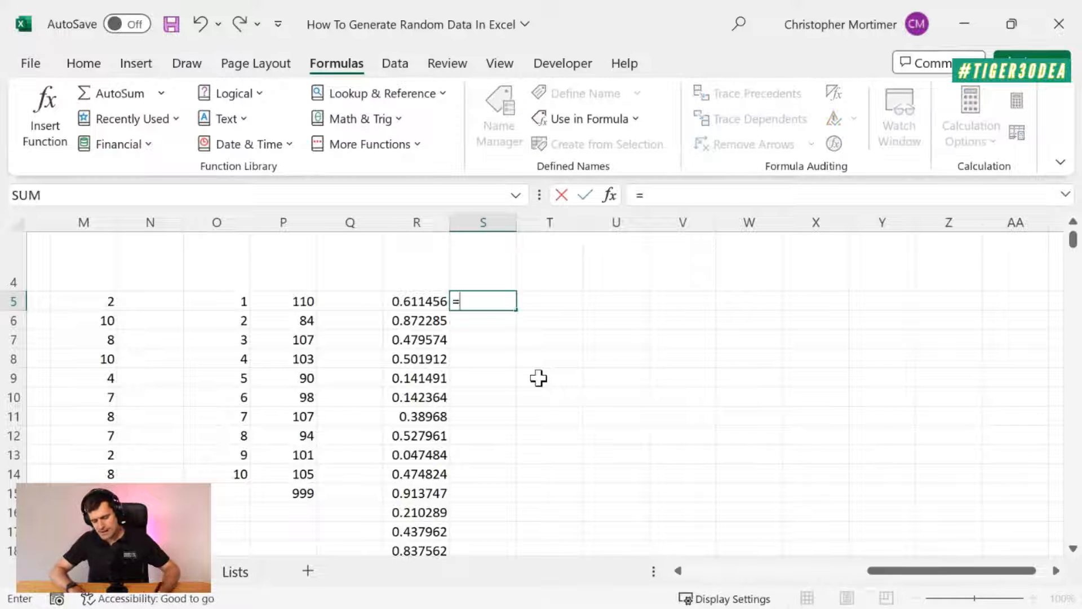
text(norm()
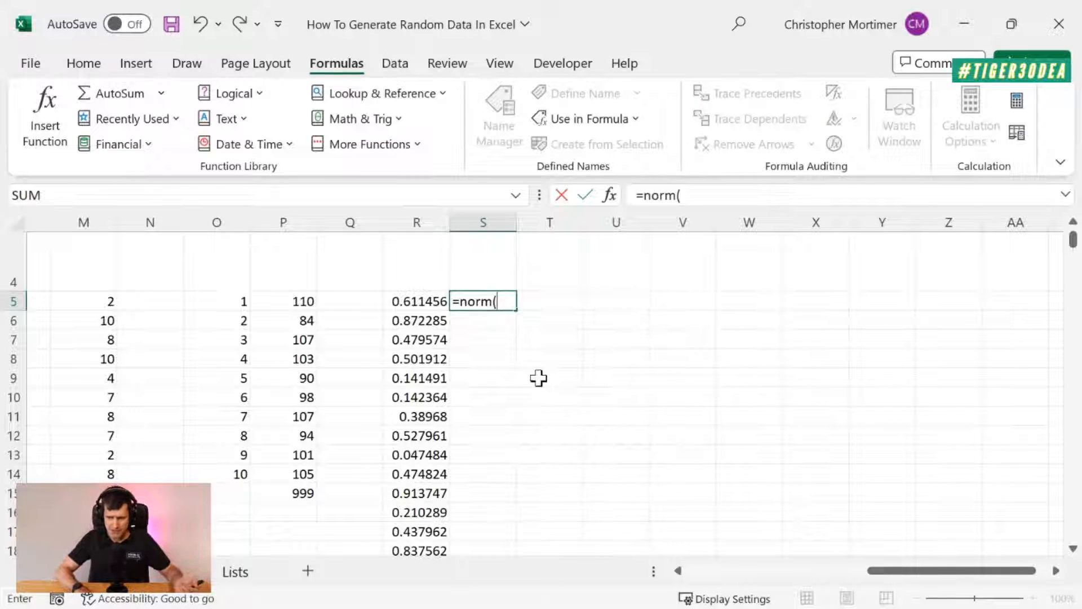
key(BackSpace)
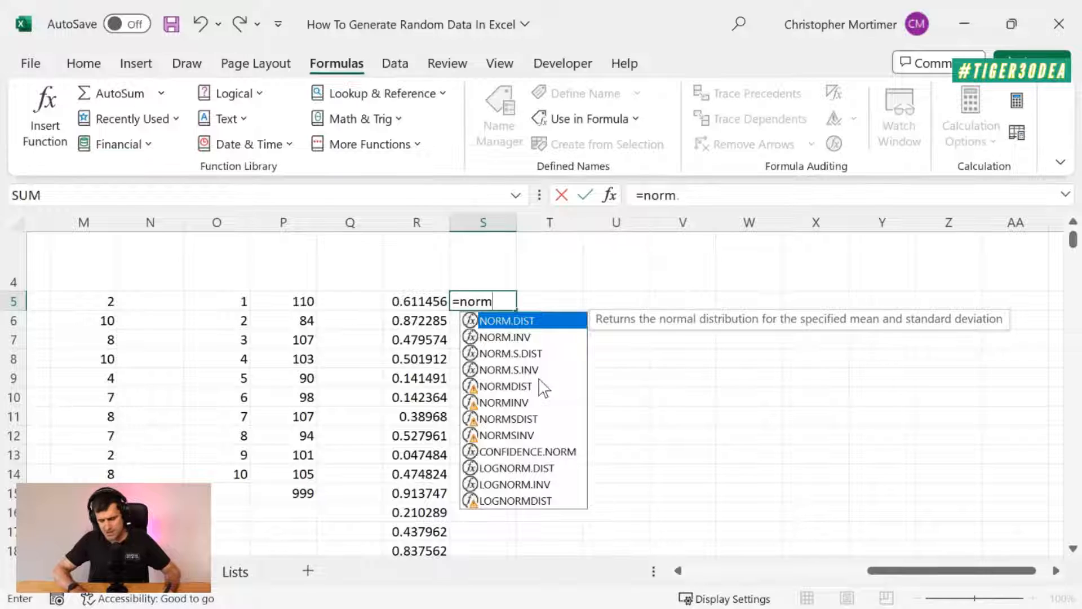
text(.i)
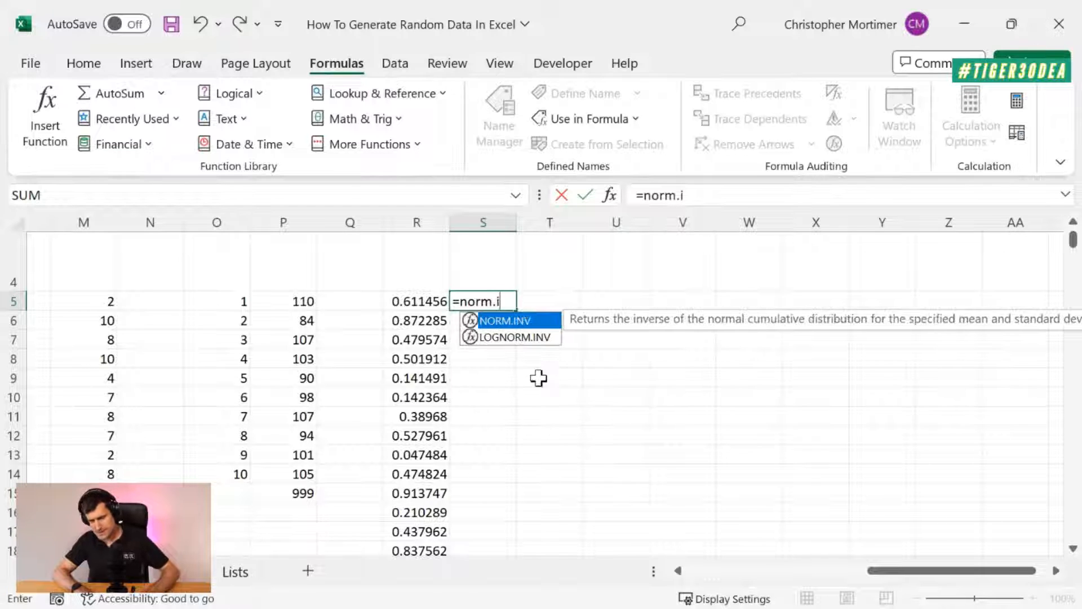
text(nv)
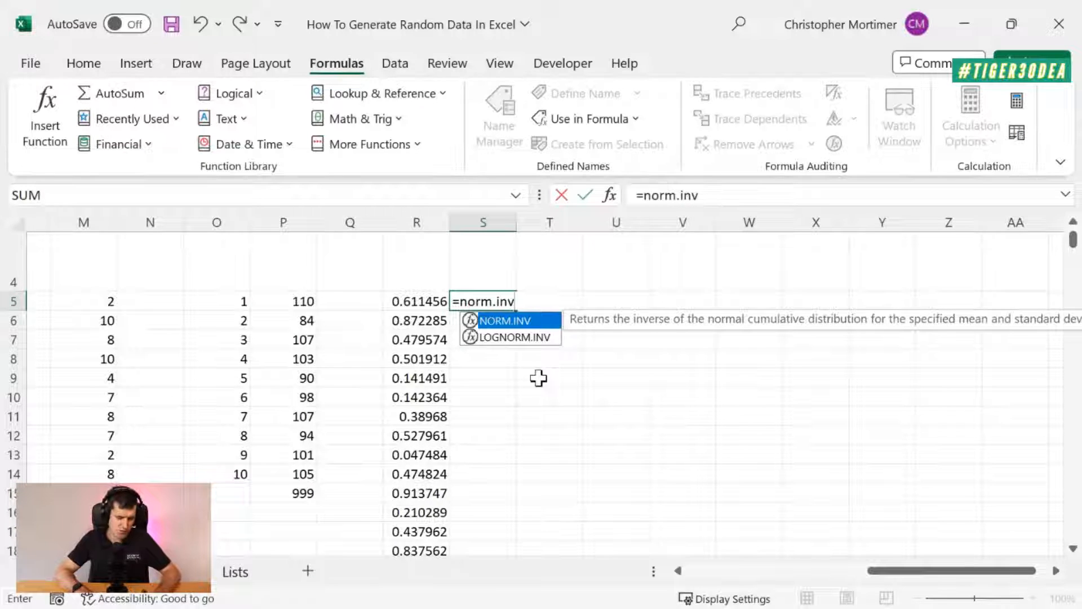
key(Tab)
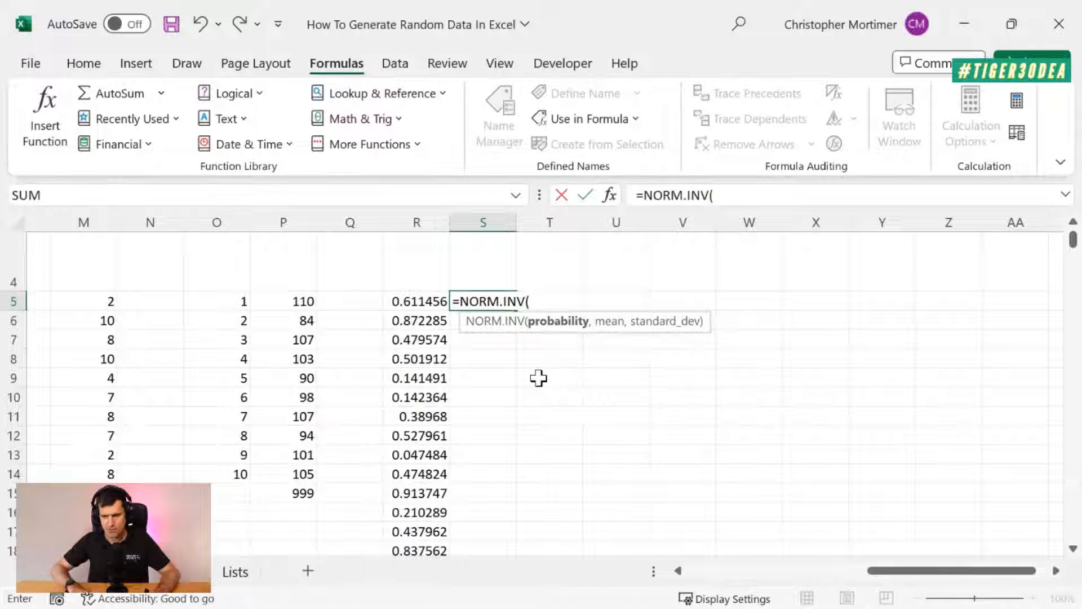
key(Left)
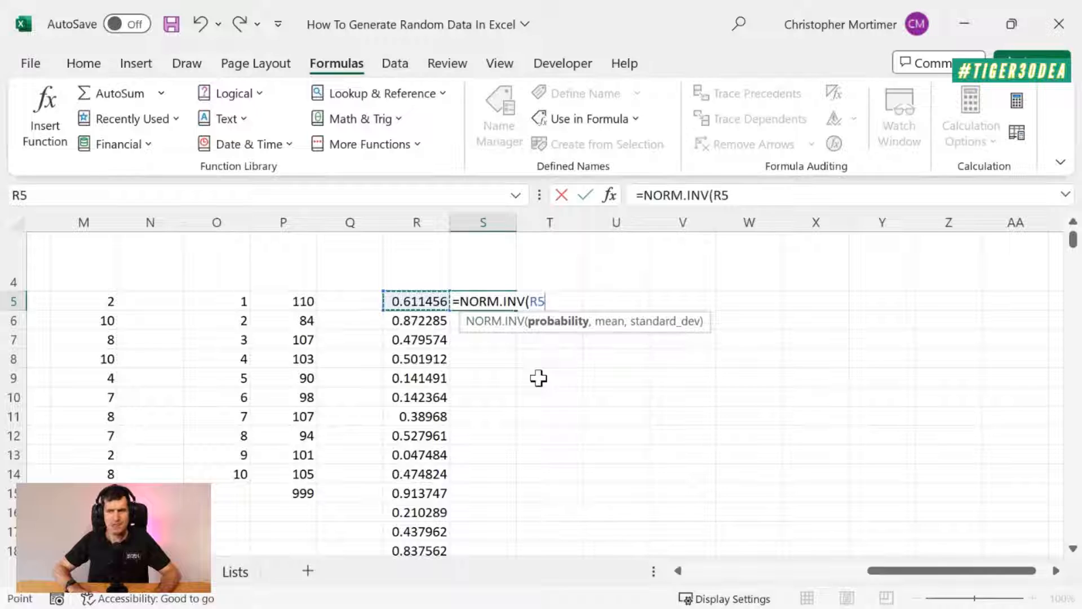
text(,)
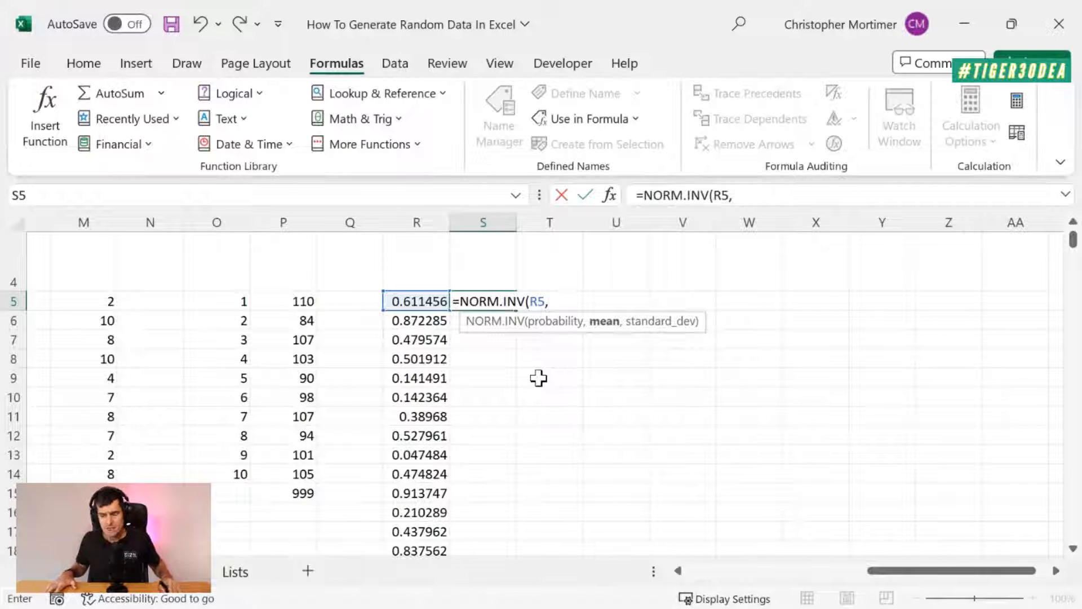
text(5)
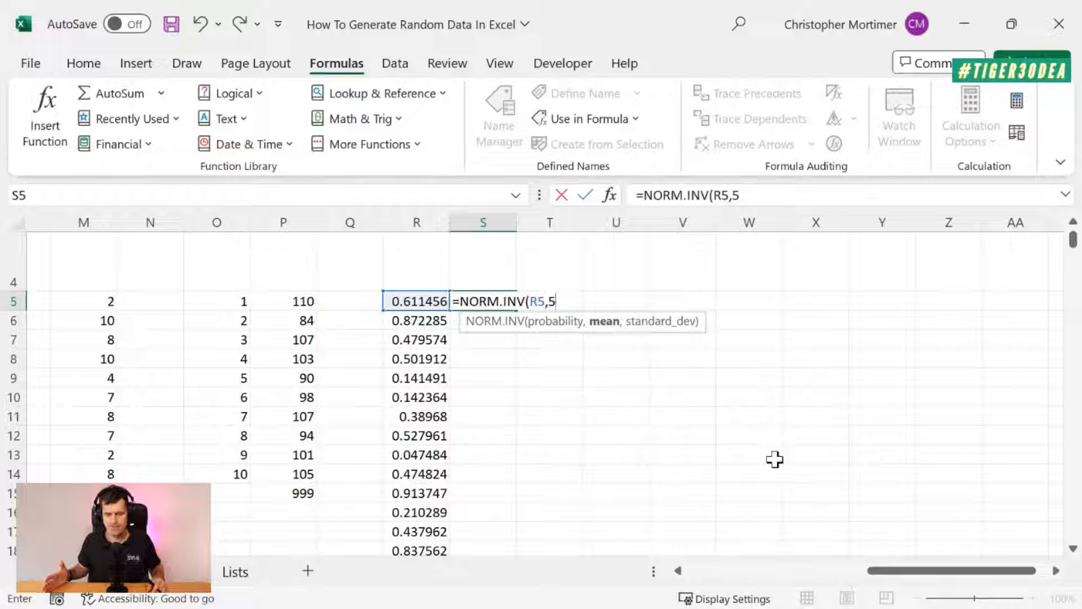
text(,)
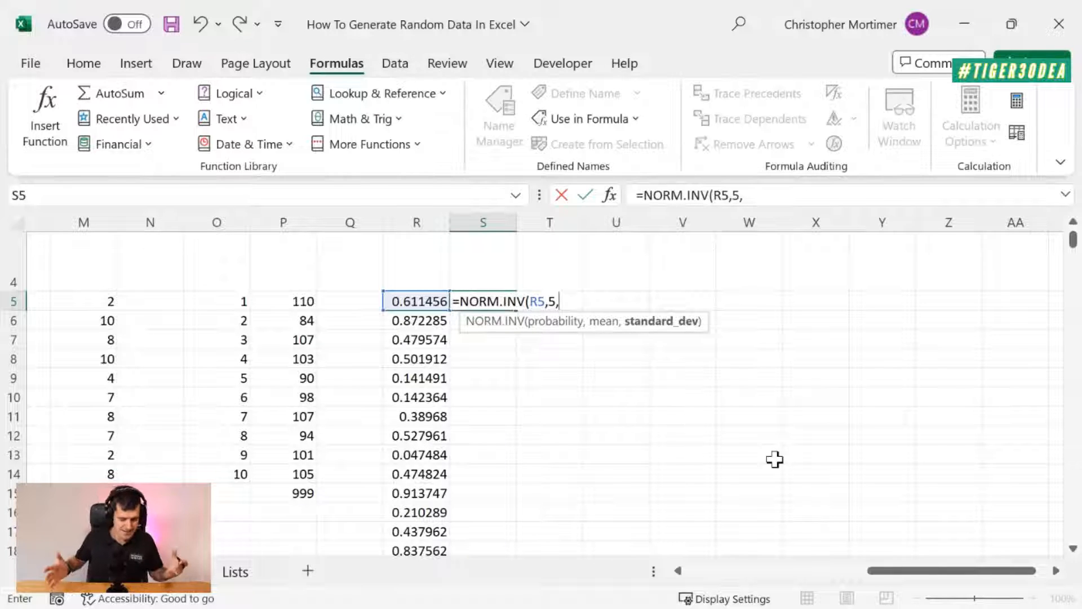
text(2)
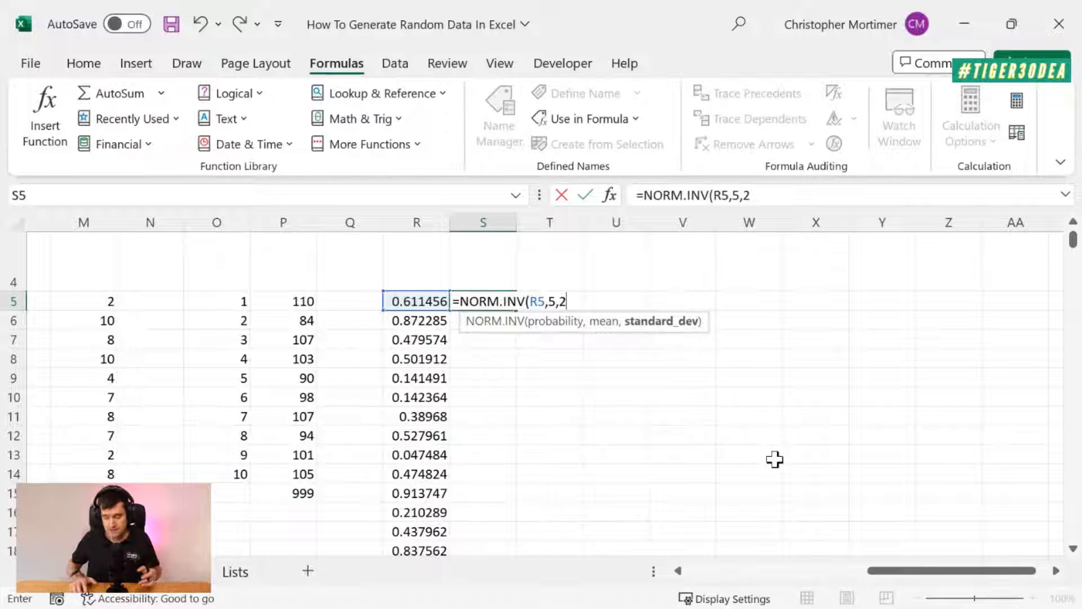
text())
key(ctrl+Return)
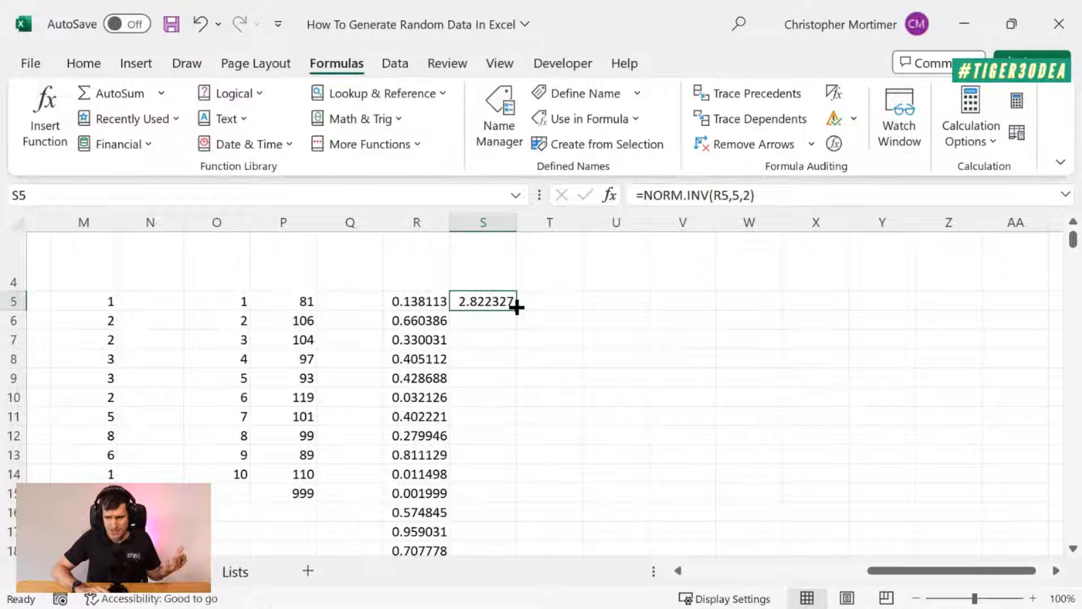
double_click(516, 307)
click(487, 315)
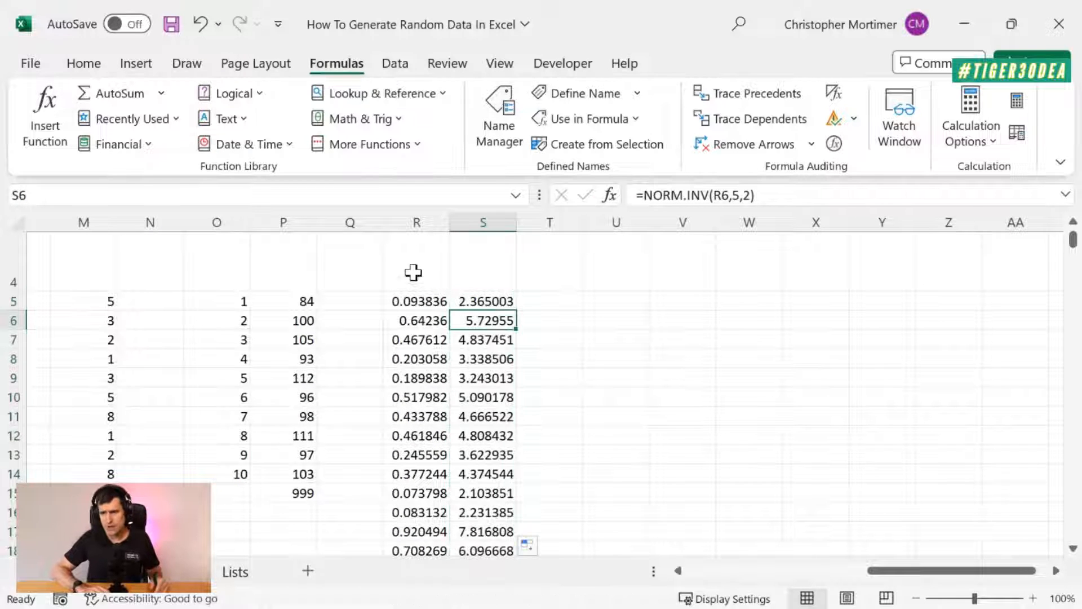
- Insert two blank columns before column Q, to the left of the RAND and NORM.INV columns
click(365, 212)
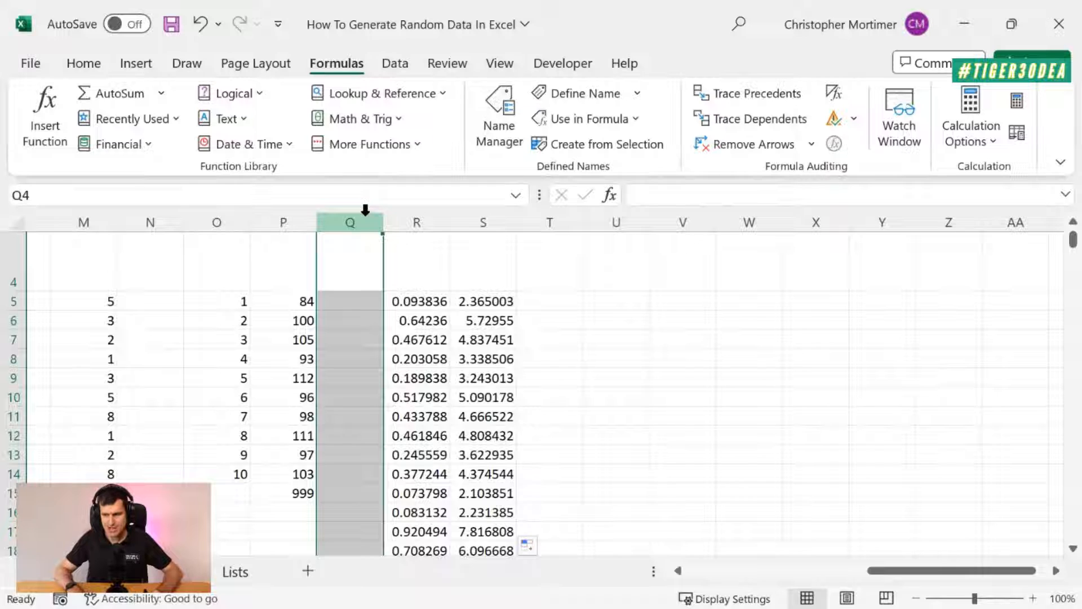
key(ctrl+shift+plus)
key(ctrl+shift+plus)
key(Down)
key(Up)
key(Left)
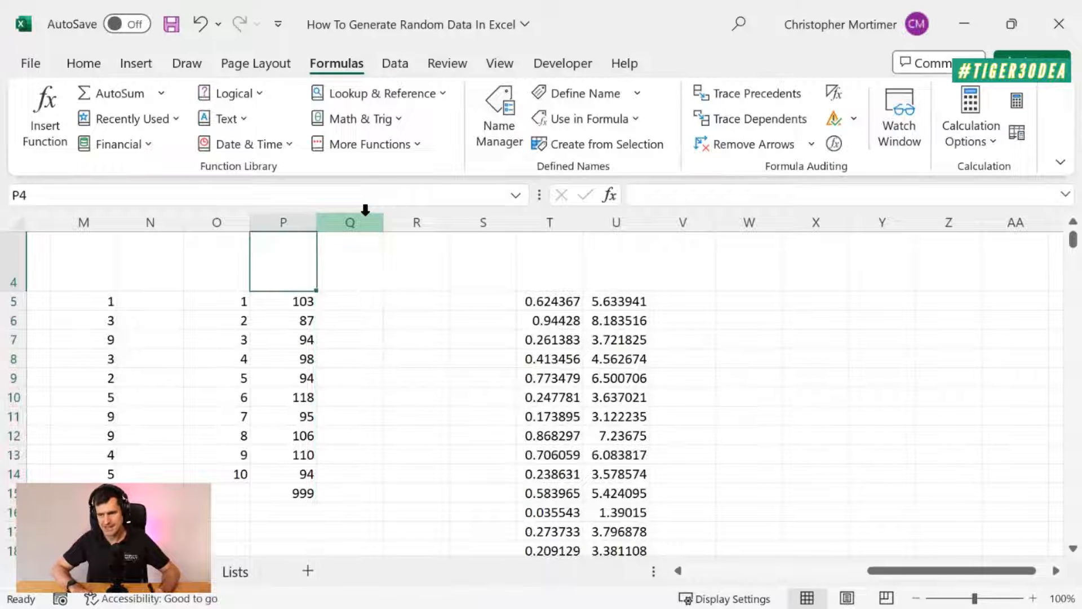
key(Right)
key(Right)
key(Right)
key(Right)
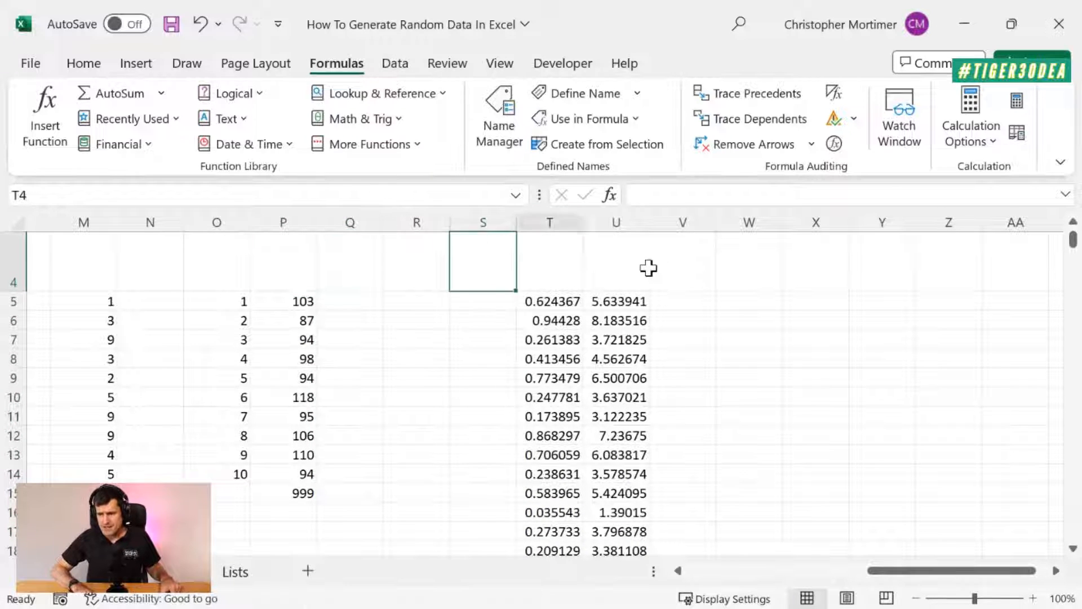
- Examine the NORM.INV formulas in column U and the COUNTIF formula in P5
key(Down)
key(Right)
key(Down)
key(Down)
key(Down)
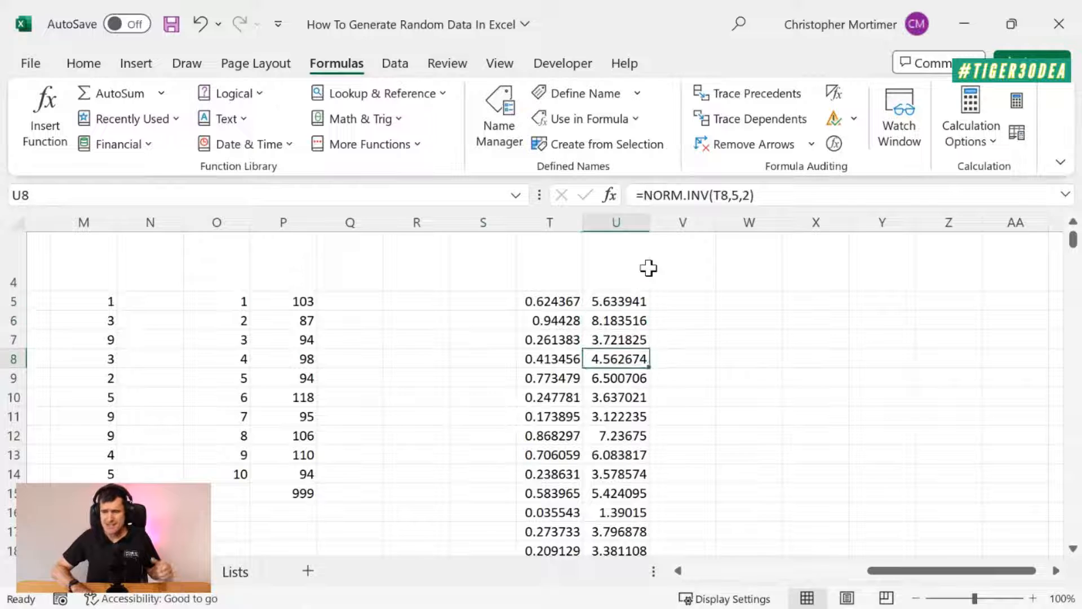
key(Down)
key(Down)
key(Down)
key(Down)
key(Down)
key(Down)
key(Down)
key(Down)
key(Down)
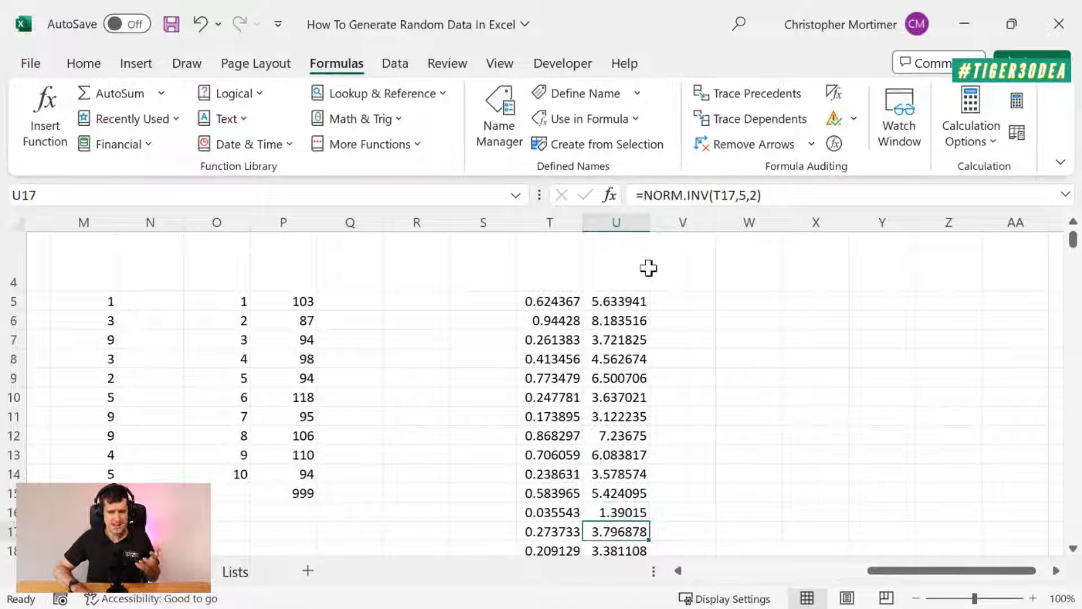
key(Down)
key(Up)
key(Up)
key(Up)
key(Up)
key(Up)
key(Up)
key(Up)
key(Up)
key(Up)
key(Up)
key(Up)
key(Up)
key(Up)
key(Up)
key(Up)
key(Up)
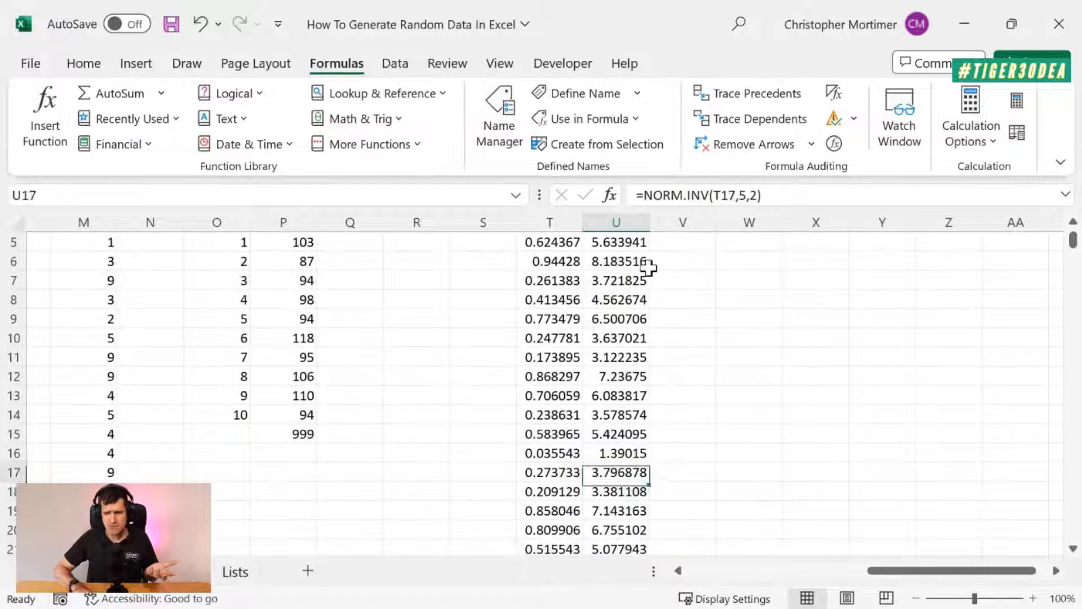
key(Down)
key(Down)
key(Down)
key(Down)
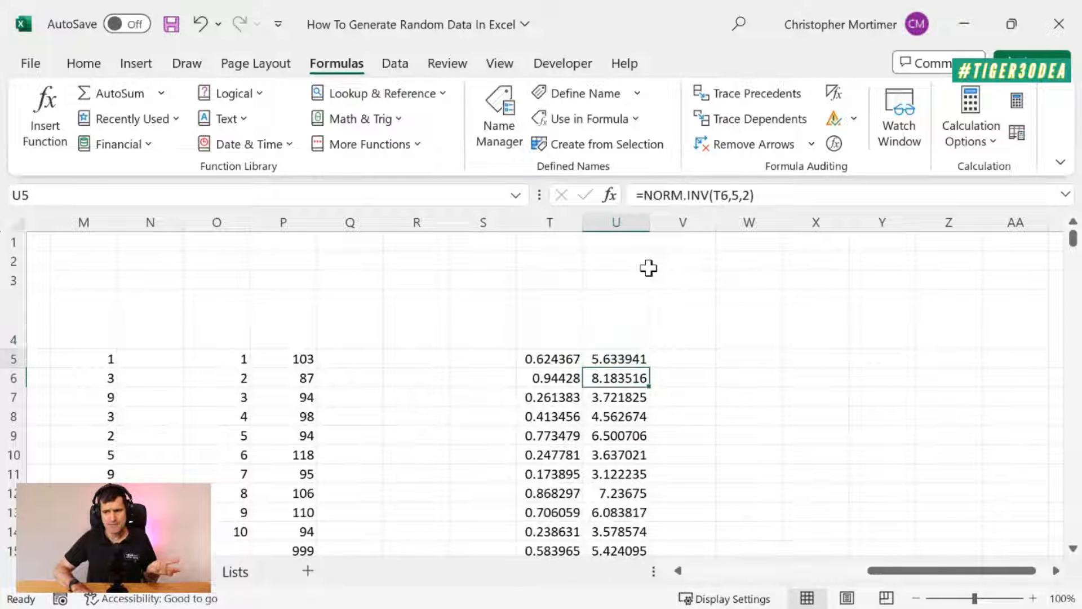
key(Up)
key(Left)
key(Left)
key(Left)
key(Left)
key(Left)
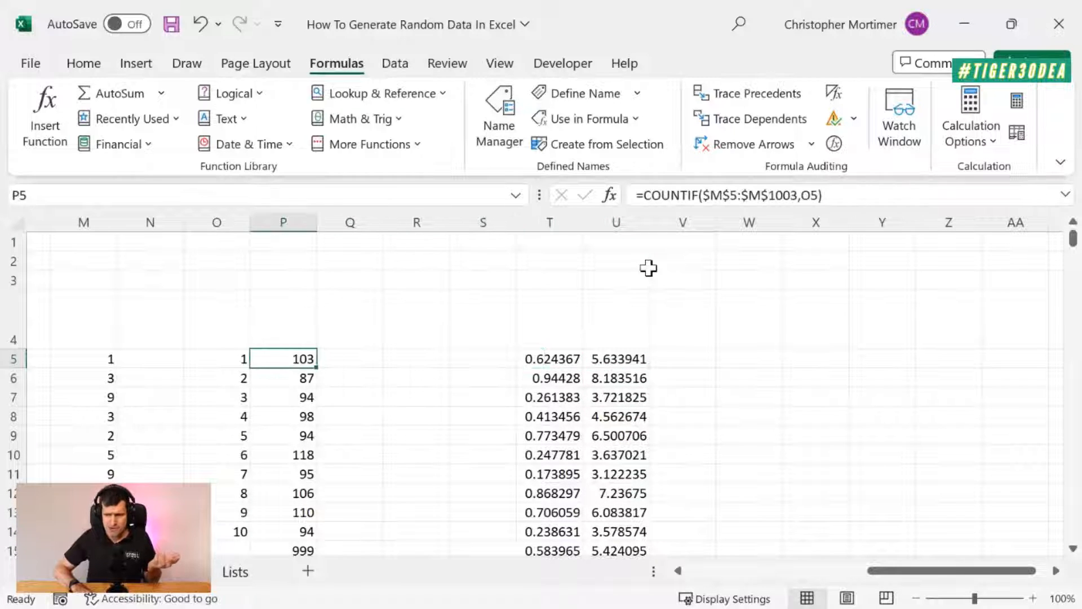
scroll(767, 415, down, 1)
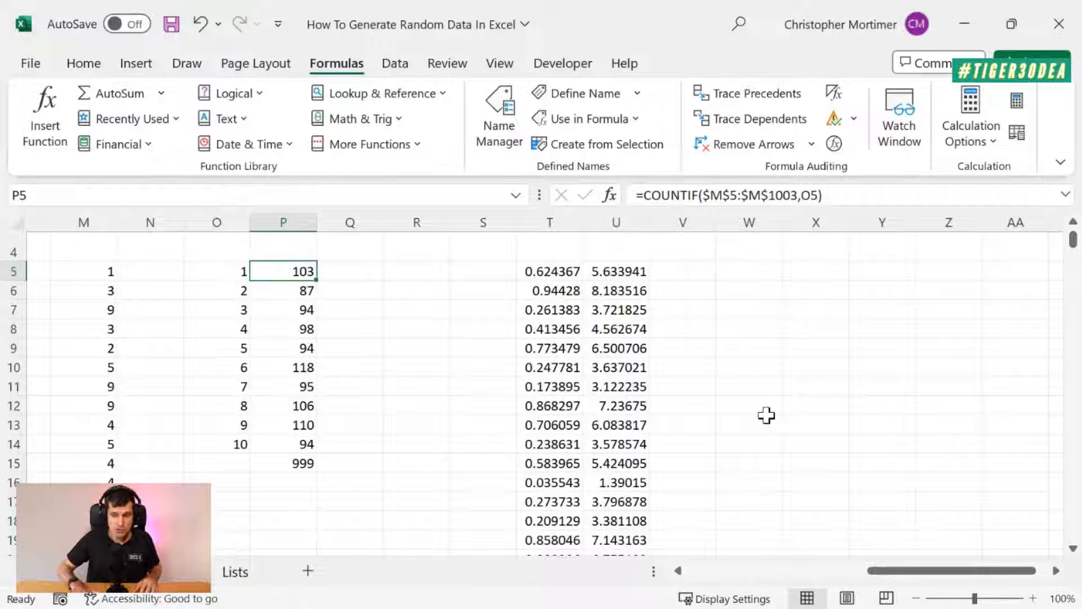
- Examine the RANDBETWEEN formulas in column M and the empty columns beside the RAND values
key(Left)
key(Left)
key(Left)
key(Down)
key(Down)
key(Down)
key(Down)
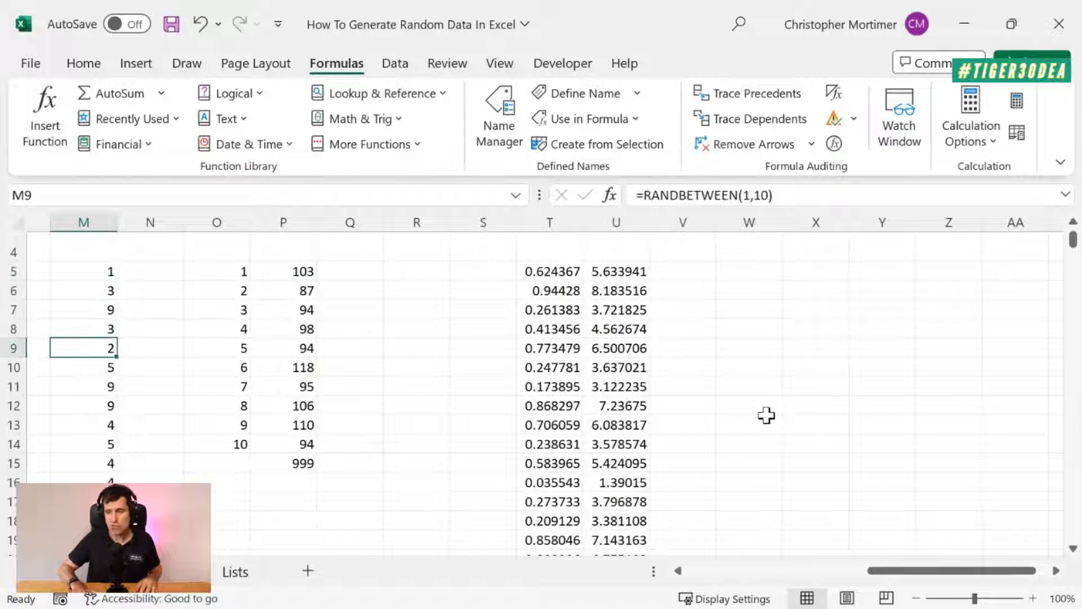
key(Down)
key(Up)
key(Up)
key(Up)
key(Up)
key(Up)
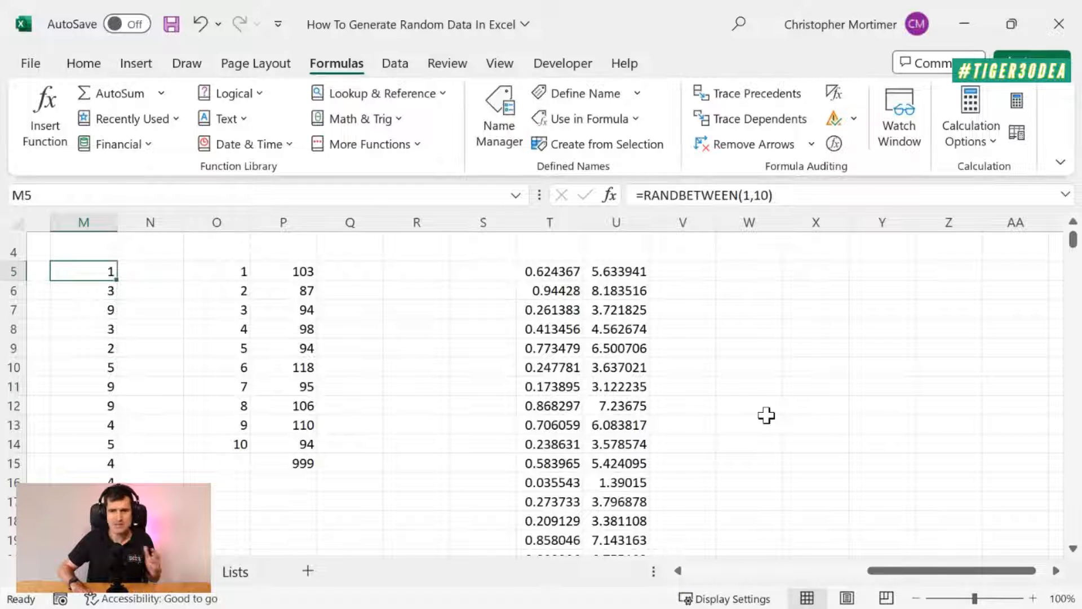
key(Right)
key(Right)
key(Right)
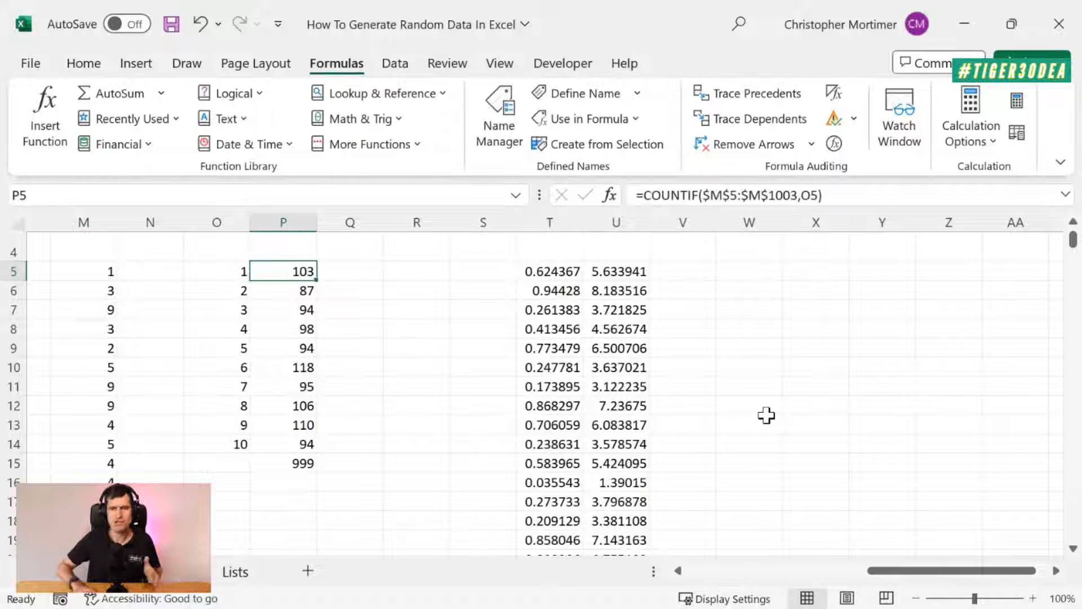
scroll(766, 416, right, 3)
key(Right)
key(Right)
key(Right)
key(Right)
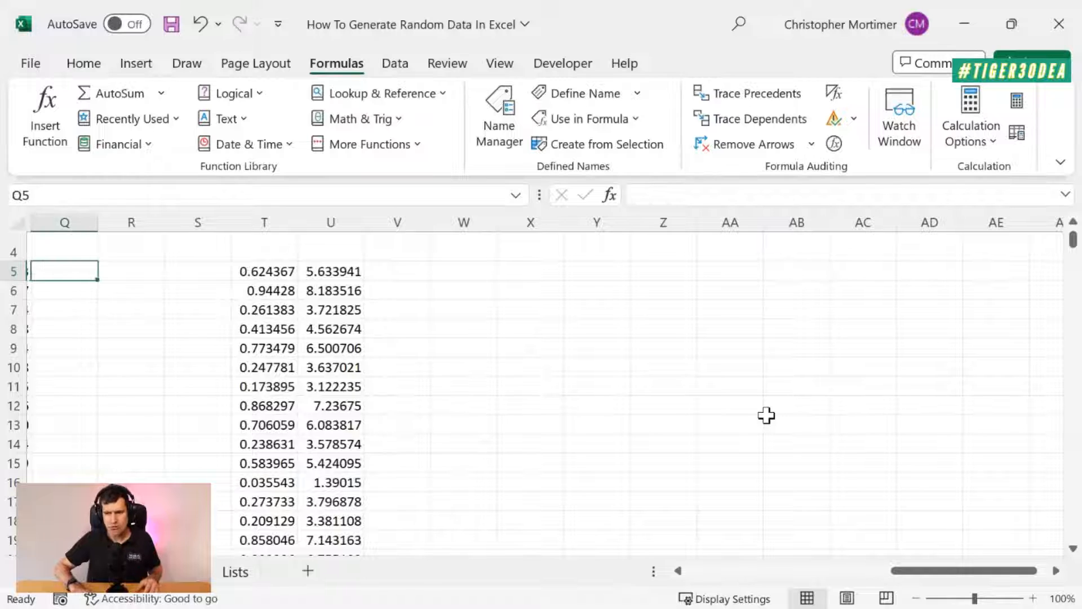
- Add the headings rand in T4 and output in U4
key(Up)
text(rand)
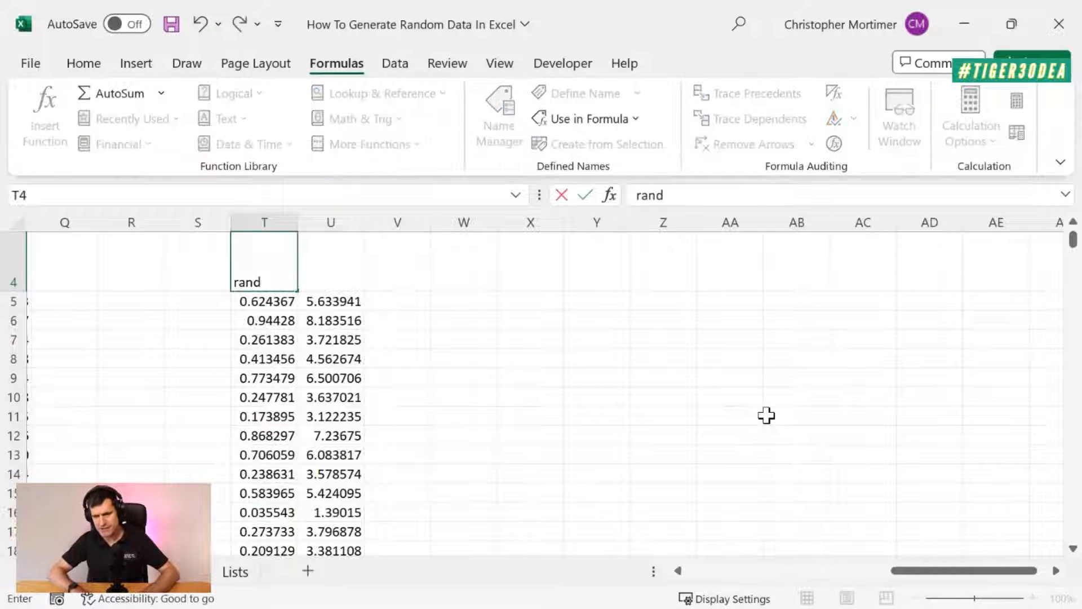
key(Return)
key(Up)
key(Right)
text(output)
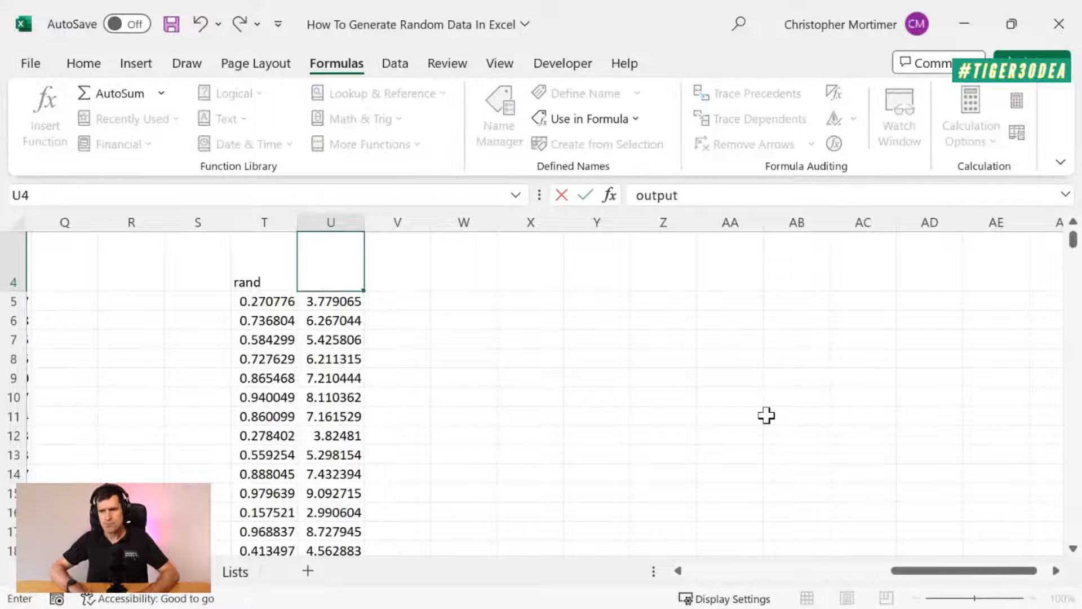
key(Return)
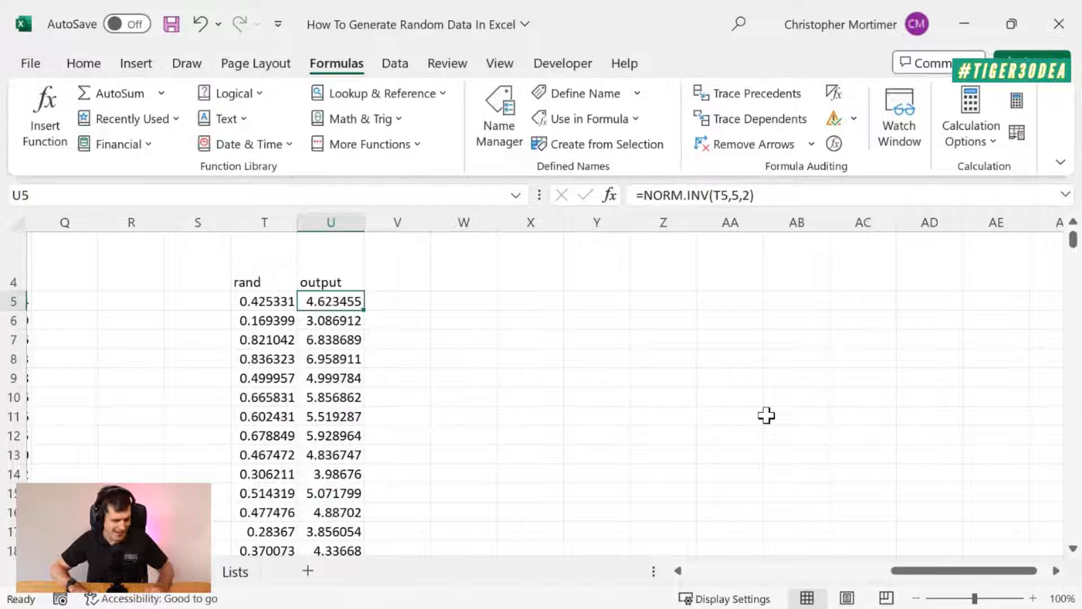
- Enter 1 in W5 and fill =W5+1 down to W14 to list the numbers 1 to 10
key(ctrl+shift+Down)
key(ctrl+Up)
key(Down)
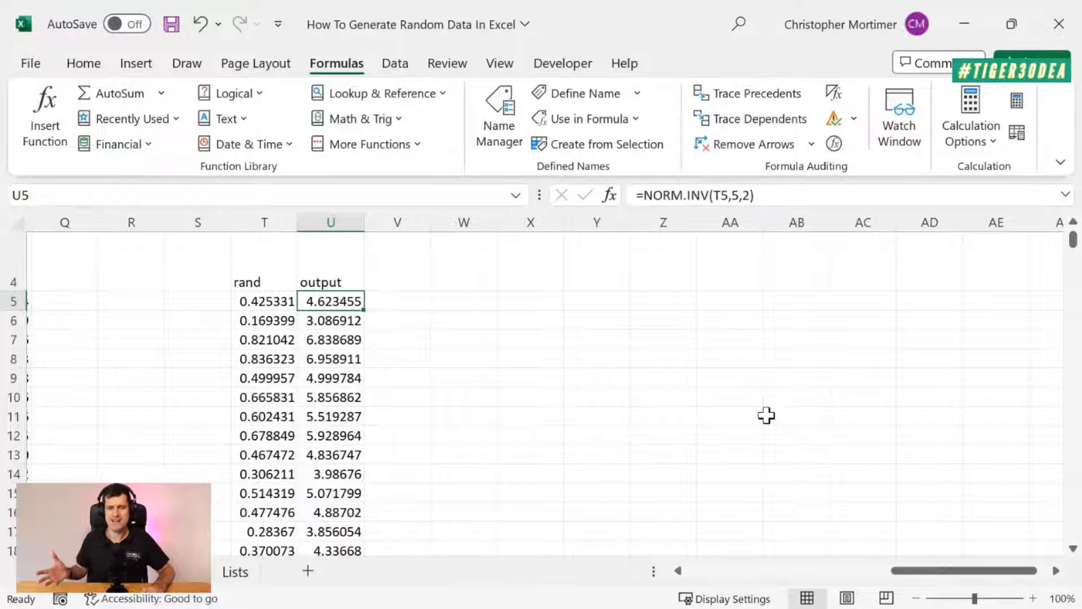
key(Right)
key(Right)
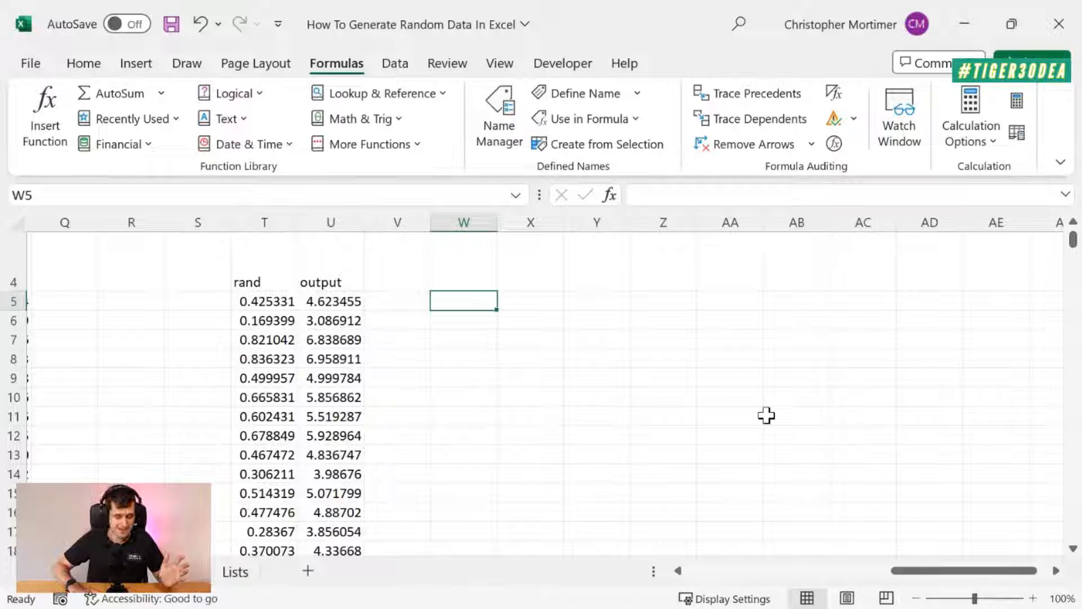
text(1)
key(Return)
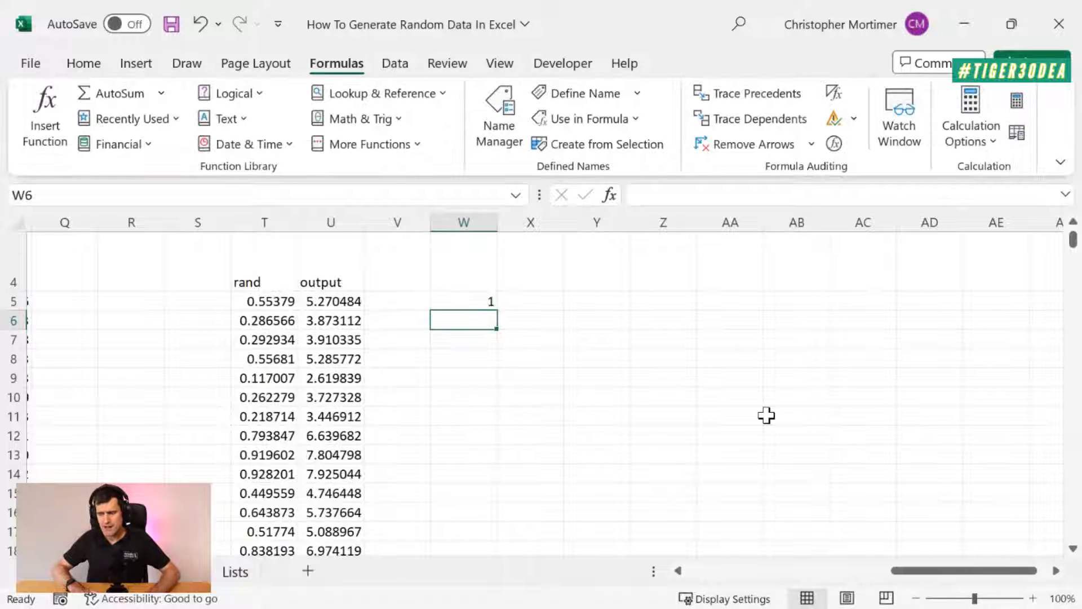
text(=)
key(Up)
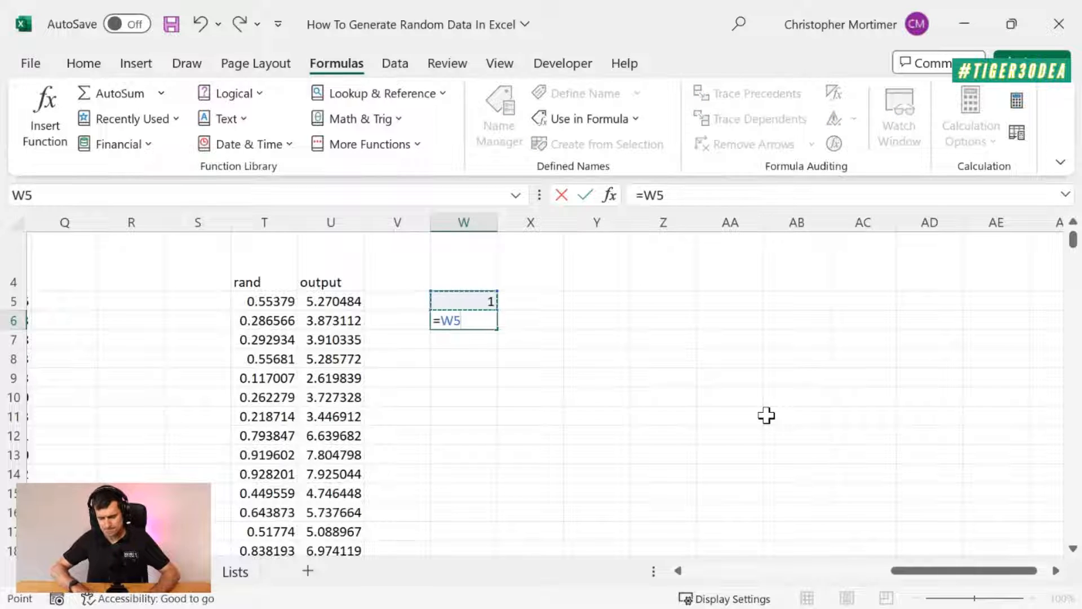
text(+1)
key(Return)
key(Up)
key(shift+Down)
key(shift+Down)
key(shift+Down)
key(shift+Down)
key(shift+Down)
key(shift+Down)
key(shift+Down)
key(shift+Down)
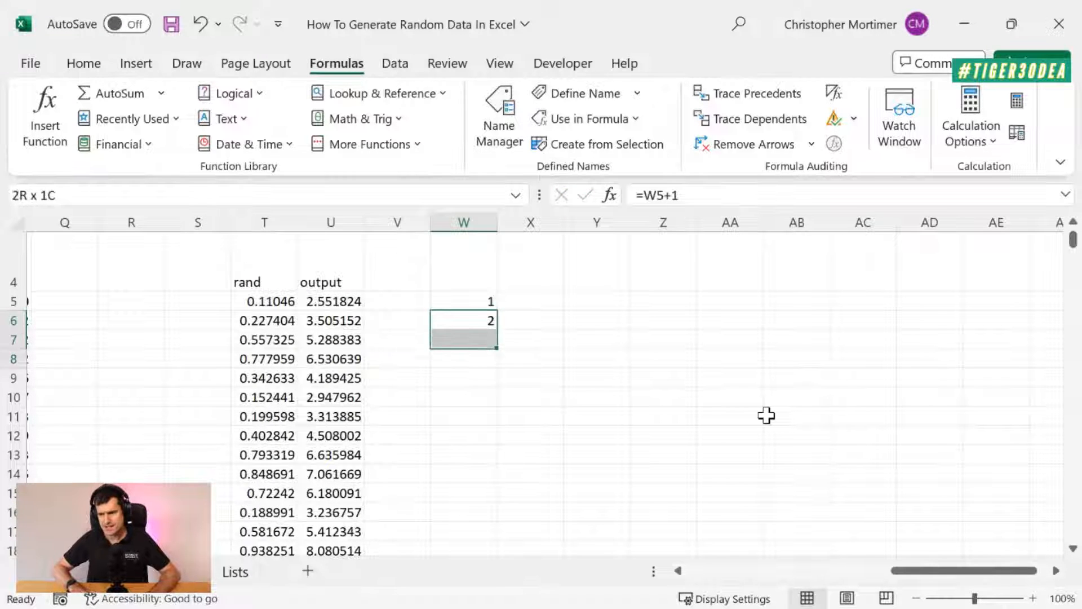
key(ctrl+d)
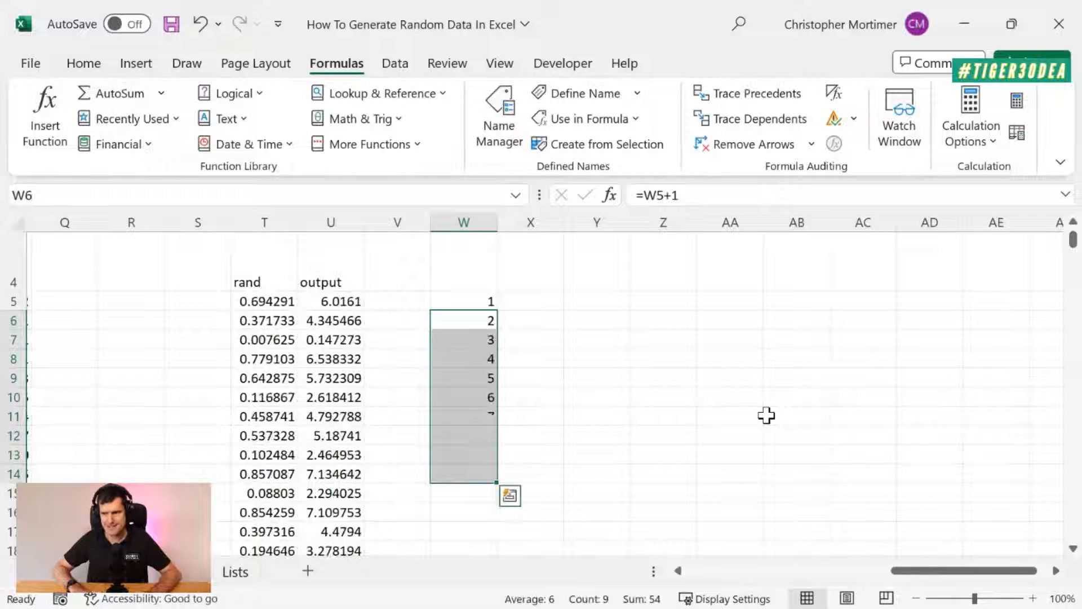
- Add the heading upper bound in W4 above the numbers 1 to 10
key(Down)
key(Up)
key(Up)
key(Right)
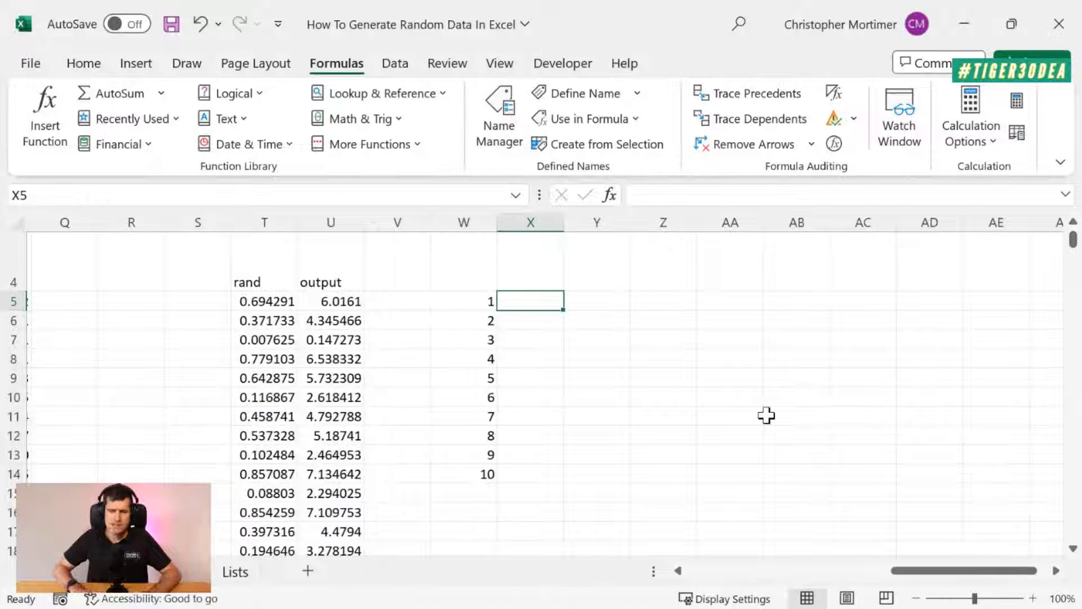
key(Left)
key(shift+Down)
key(shift+Down)
key(shift+Down)
key(shift+Down)
key(shift+Down)
key(shift+Down)
key(shift+Down)
key(shift+Down)
key(shift+Down)
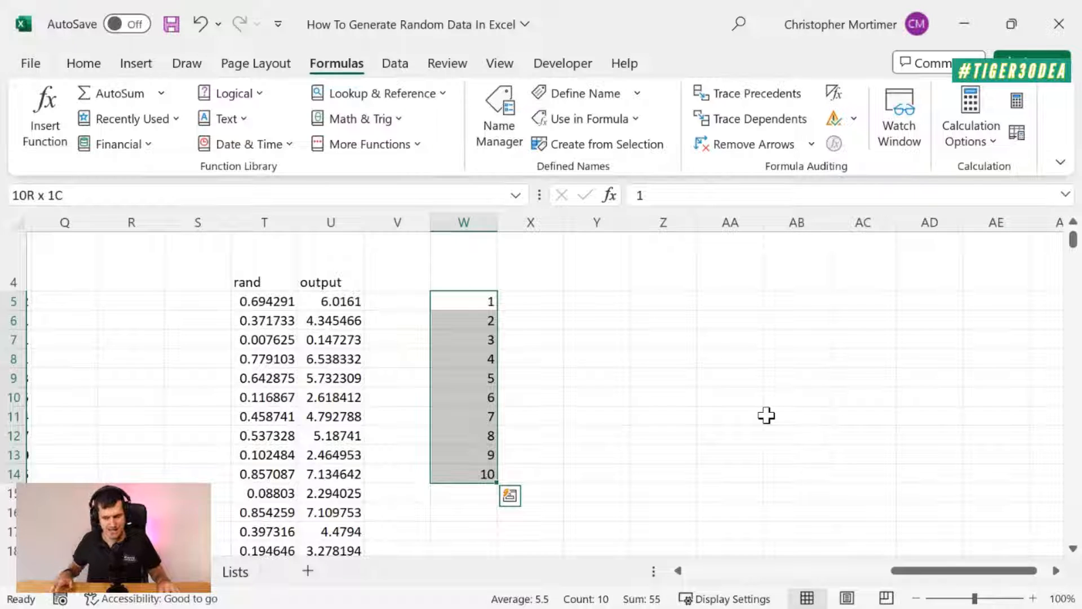
key(Left)
key(Up)
key(Right)
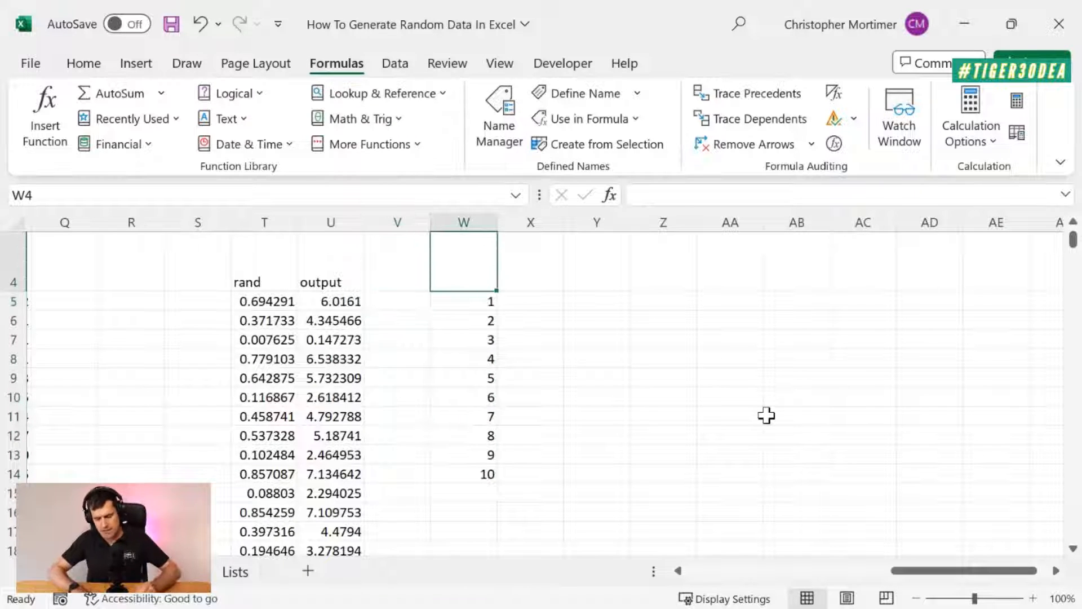
text(upper)
key(BackSpace)
key(BackSpace)
key(BackSpace)
text(pe)
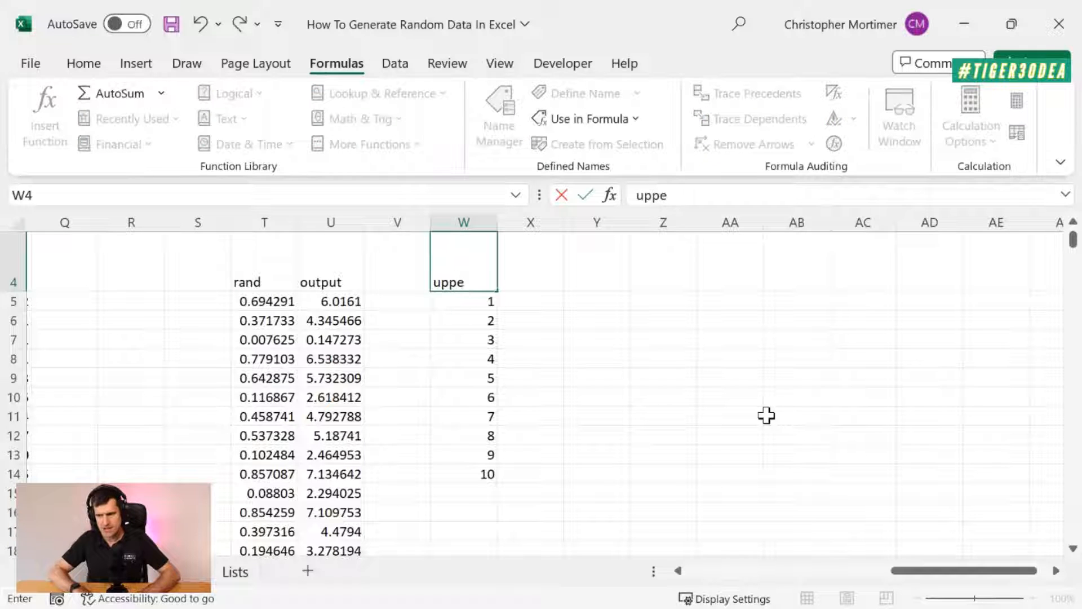
text(r bou)
key(BackSpace)
key(BackSpace)
text(bound)
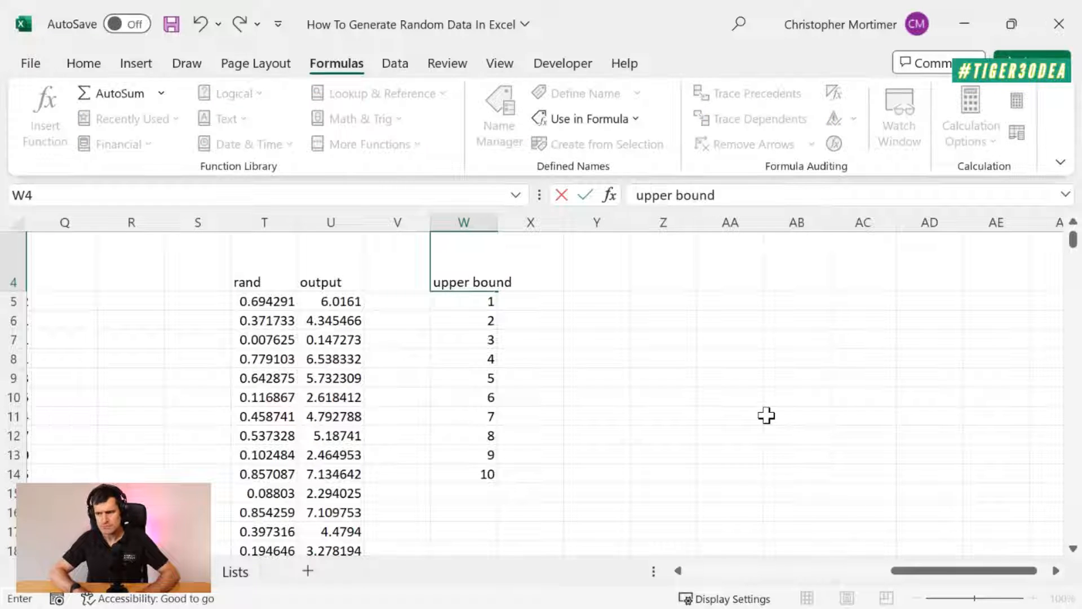
key(Return)
key(Up)
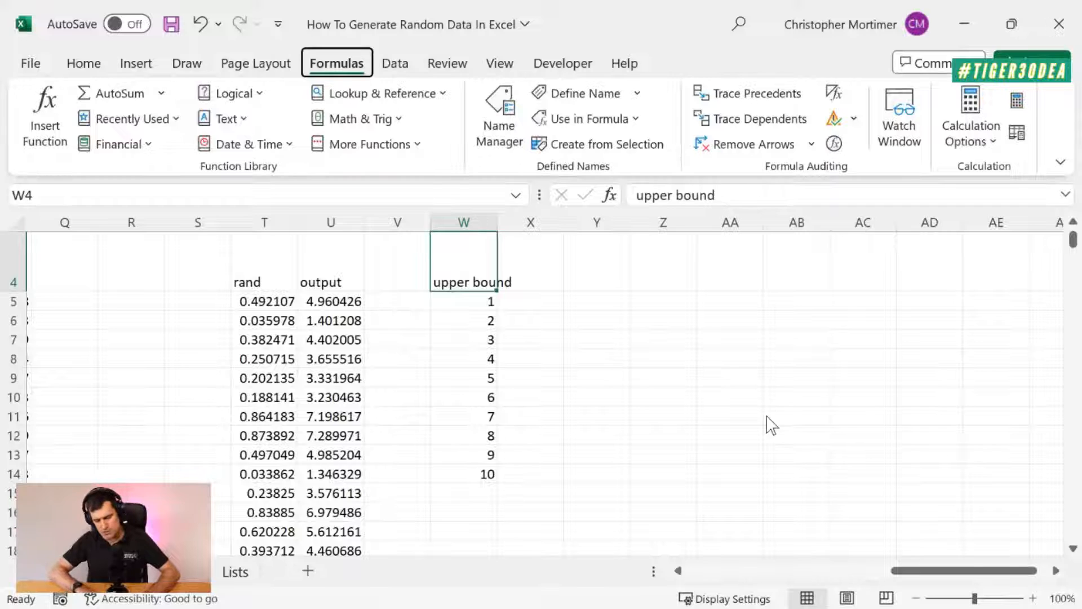
- Wrap the text of the upper bound heading in W4
key(alt+h)
key(w)
key(Down)
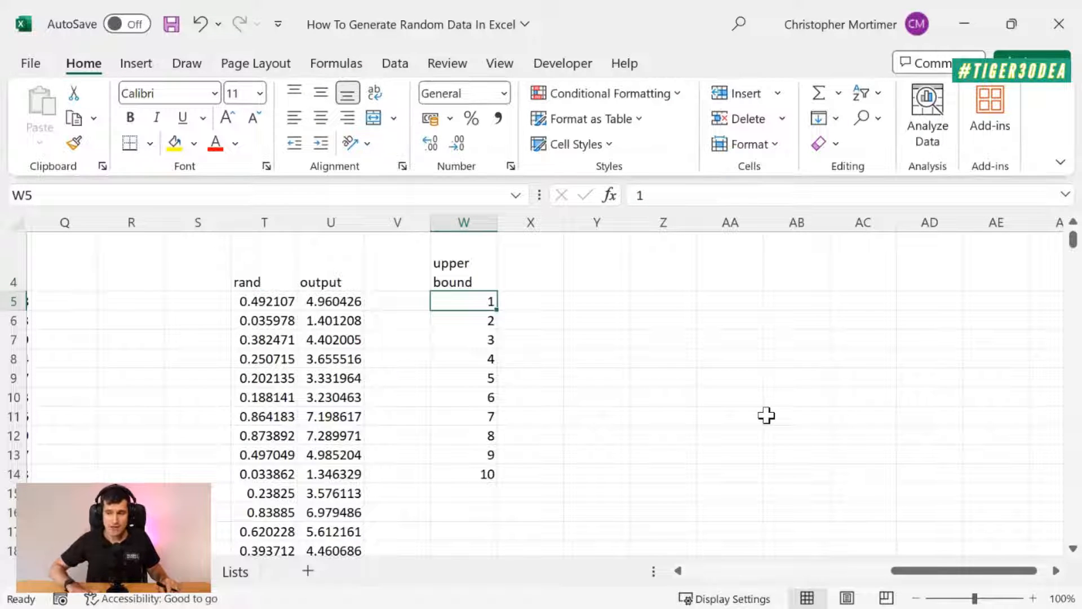
- Examine the formulas in the upper bound cells W5 to W14
key(shift+Right)
key(Down)
key(shift+Right)
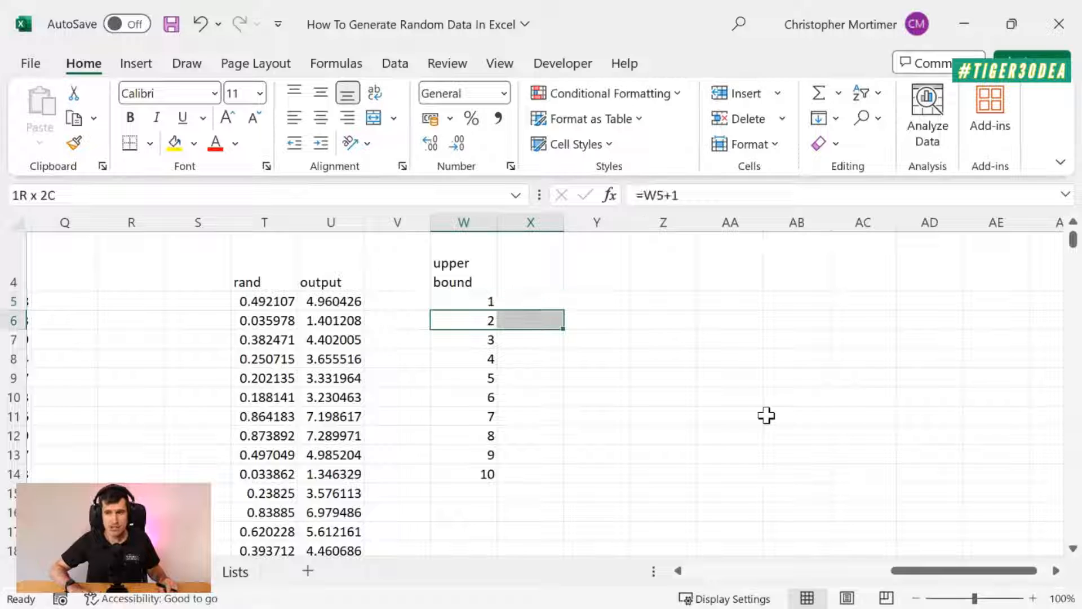
key(Down)
key(shift+Right)
key(Down)
key(Down)
key(Down)
key(Down)
key(Down)
key(Down)
key(Down)
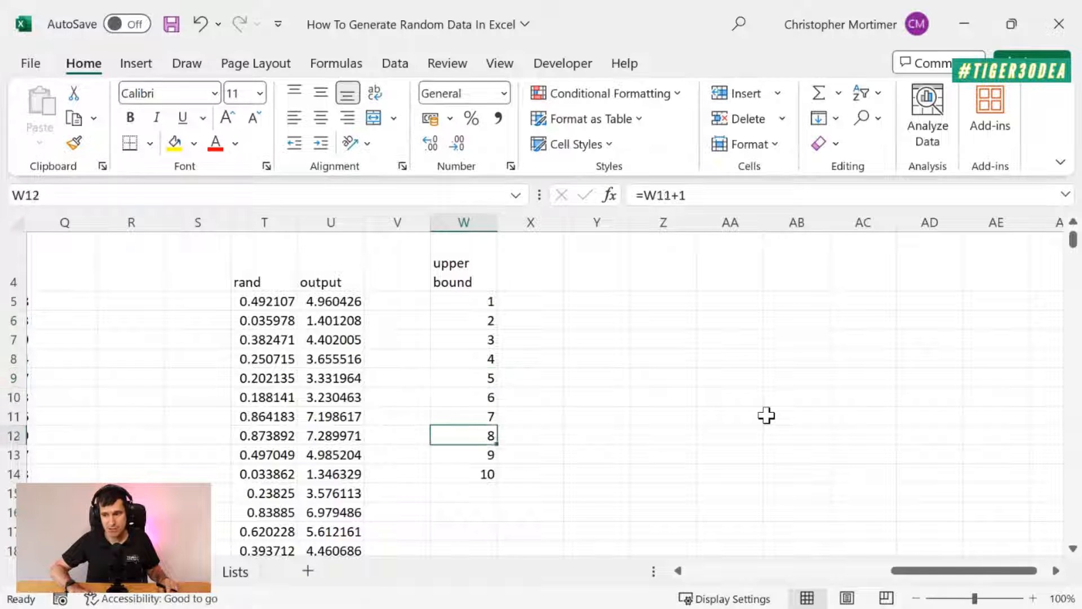
key(shift+Right)
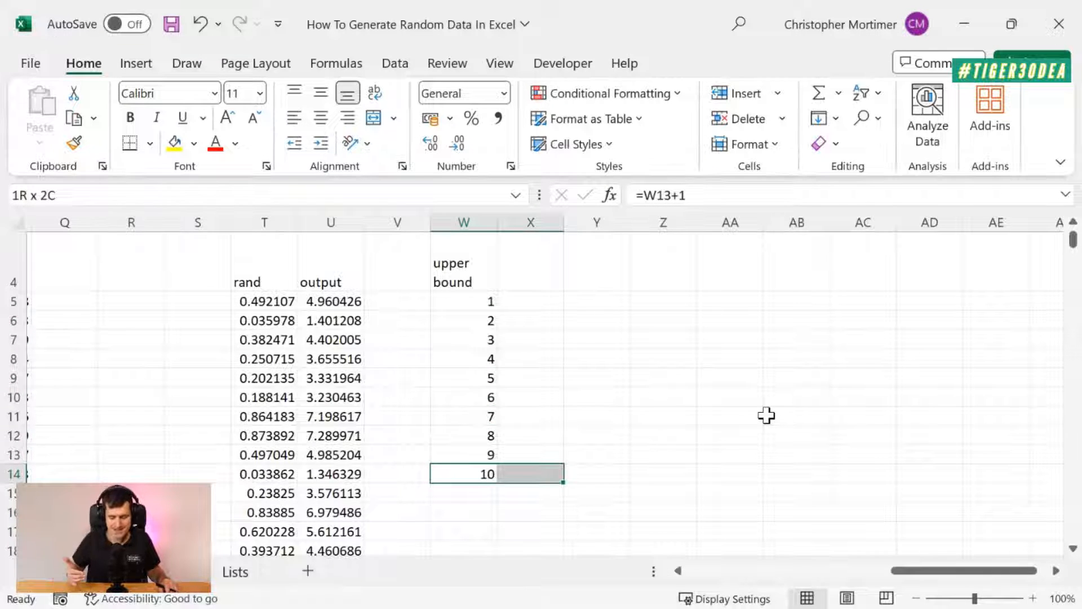
key(Up)
key(Up)
key(Up)
key(Up)
key(Up)
key(Up)
key(Up)
key(Up)
key(Up)
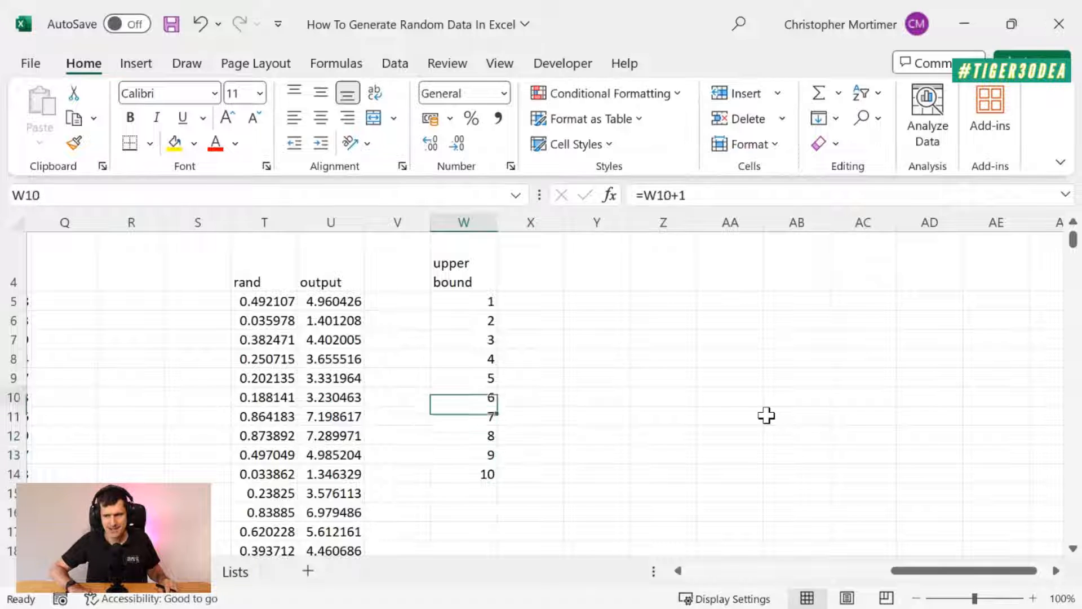
key(Right)
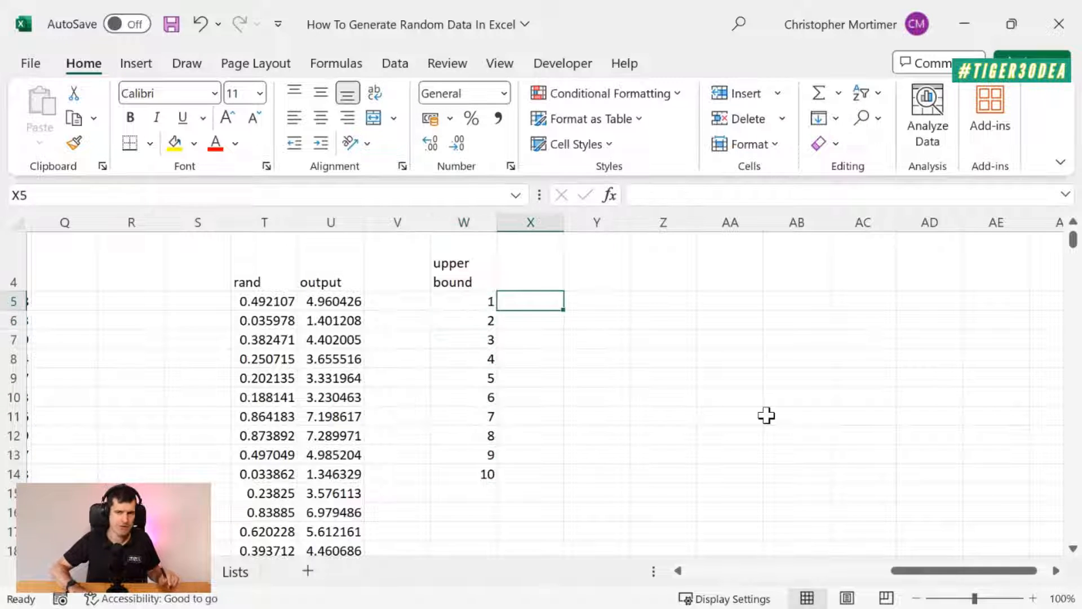
- Enter =FREQUENCY($U$5:$U$1003,$W$5:$W$14) as an array formula across X5:X14 to count output values per upper bound
key(shift+Down)
key(shift+Down)
key(shift+Down)
key(shift+Down)
key(shift+Down)
key(shift+Down)
key(shift+Down)
key(shift+Down)
key(shift+Down)
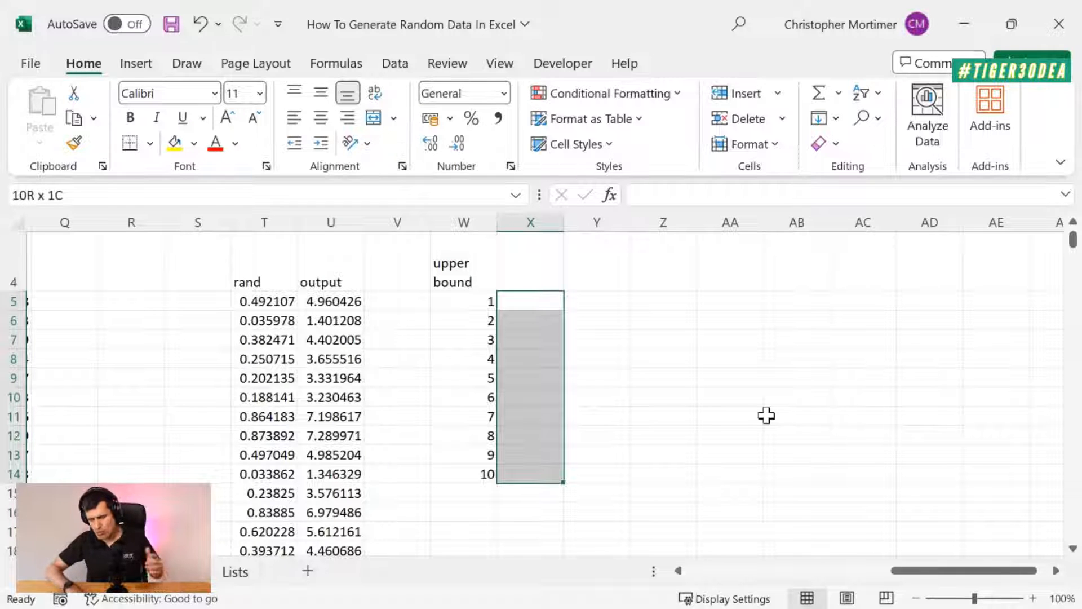
text(=frequenct)
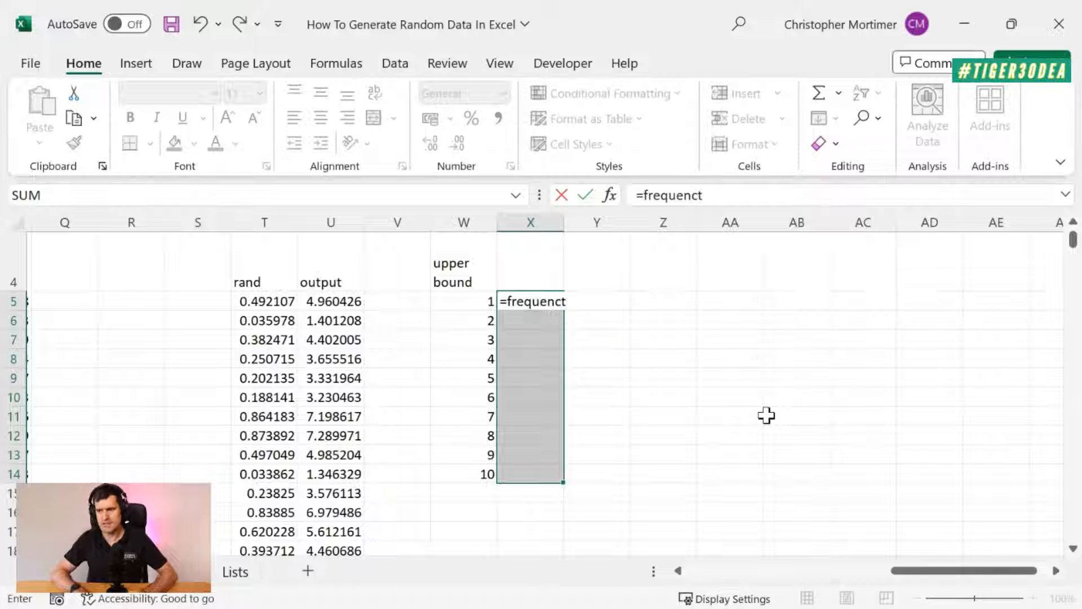
key(BackSpace)
text(y)
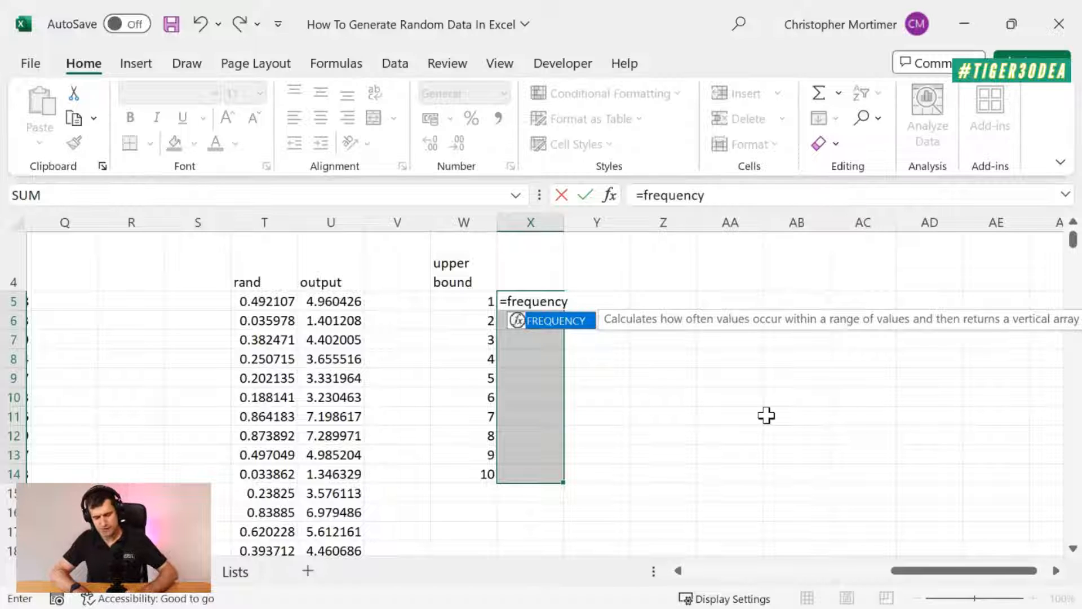
key(Tab)
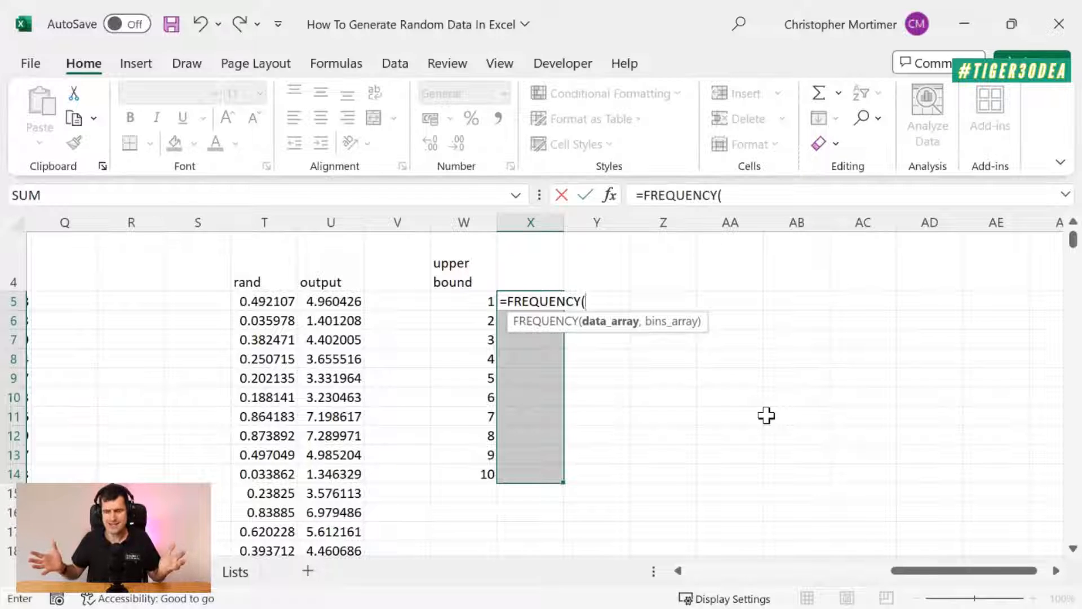
key(Left)
key(Left)
key(Left)
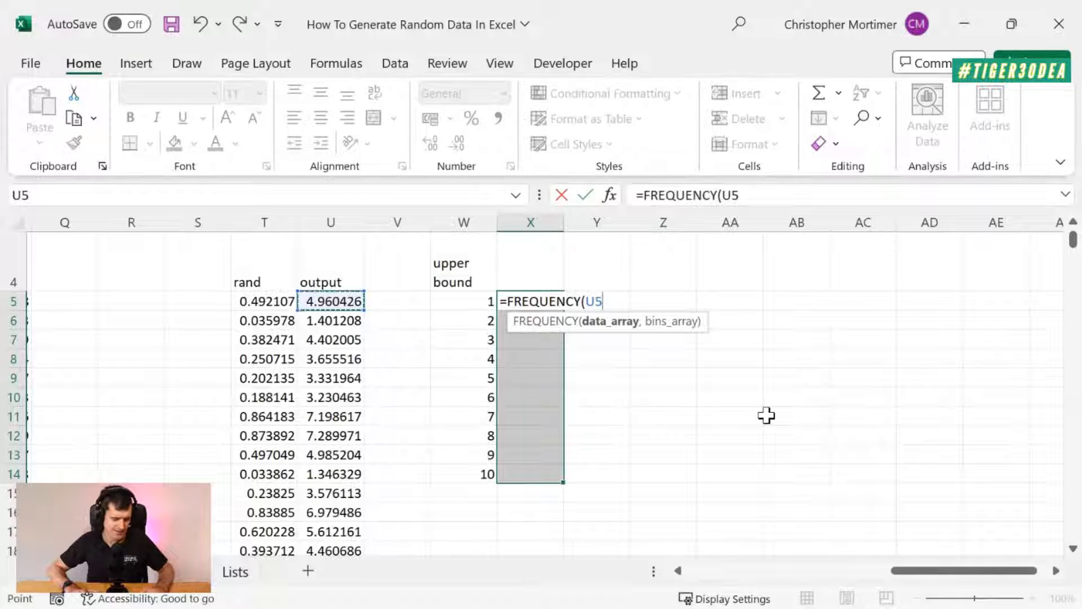
key(ctrl+shift+Down)
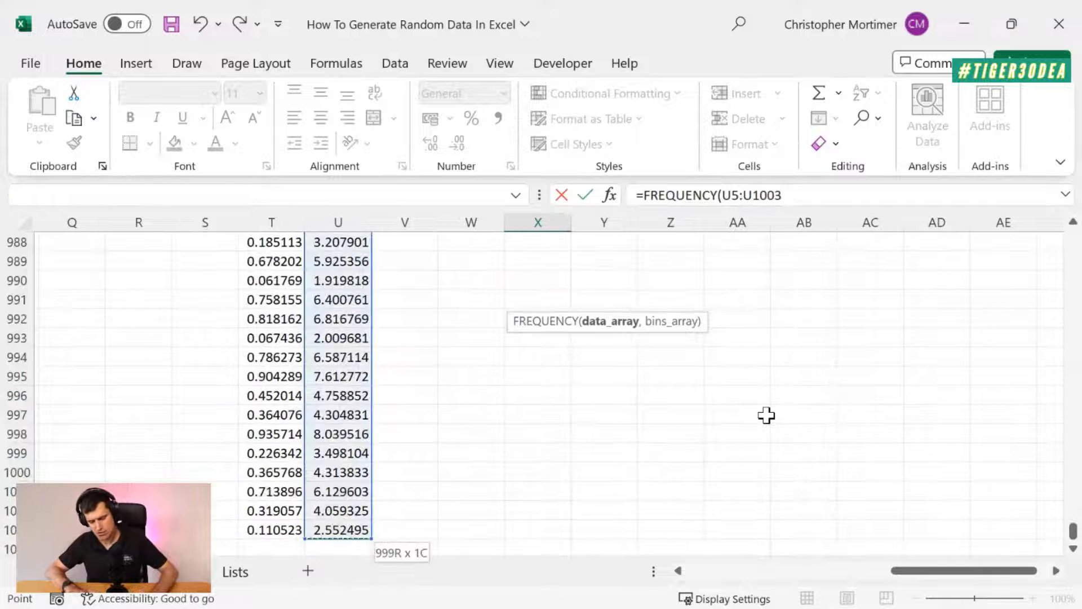
key(F4)
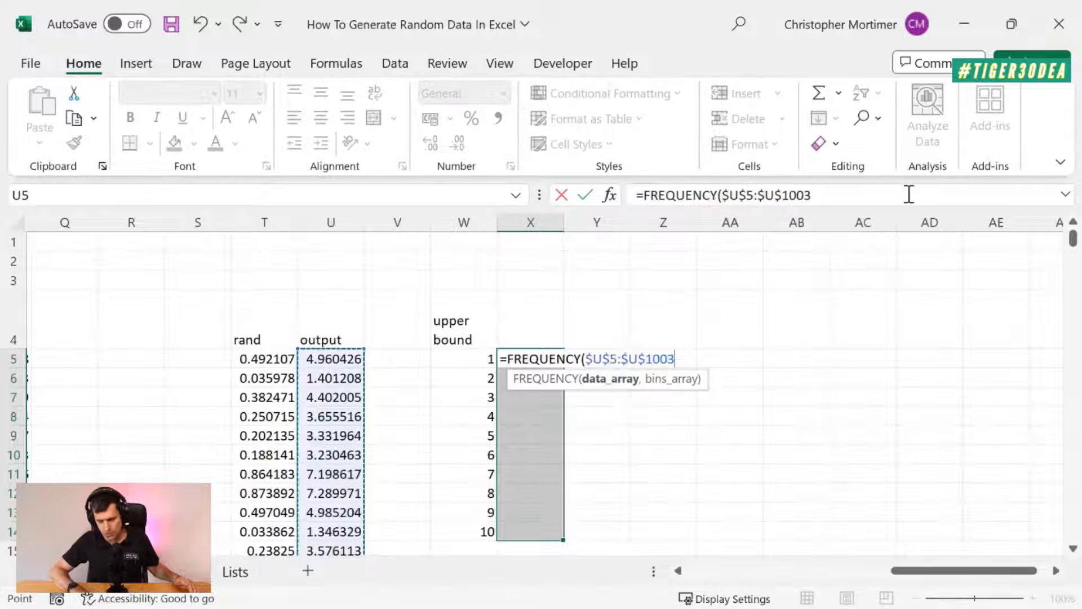
text(,)
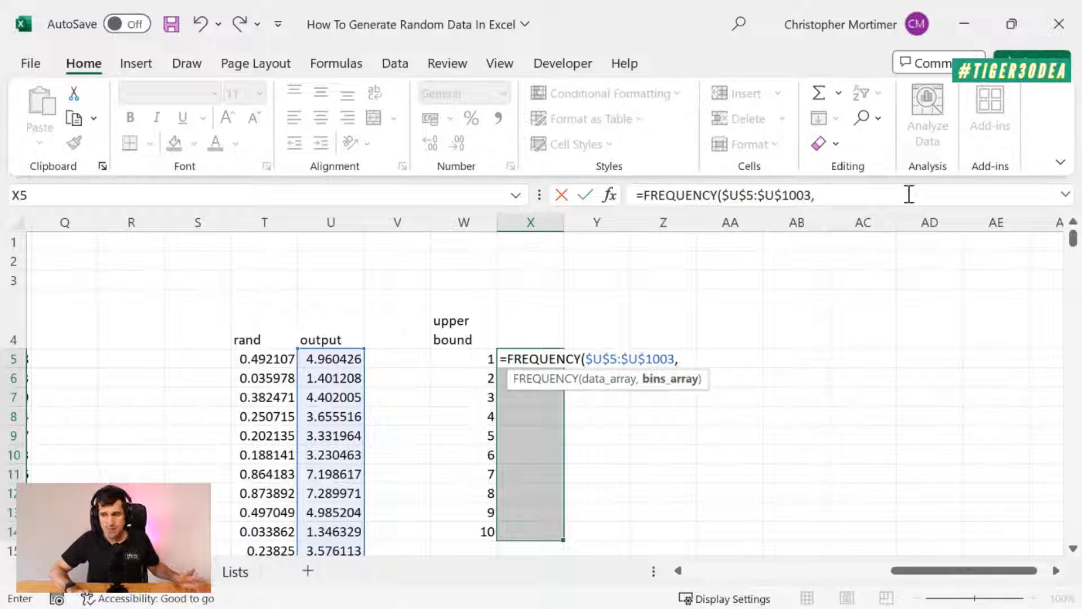
key(Left)
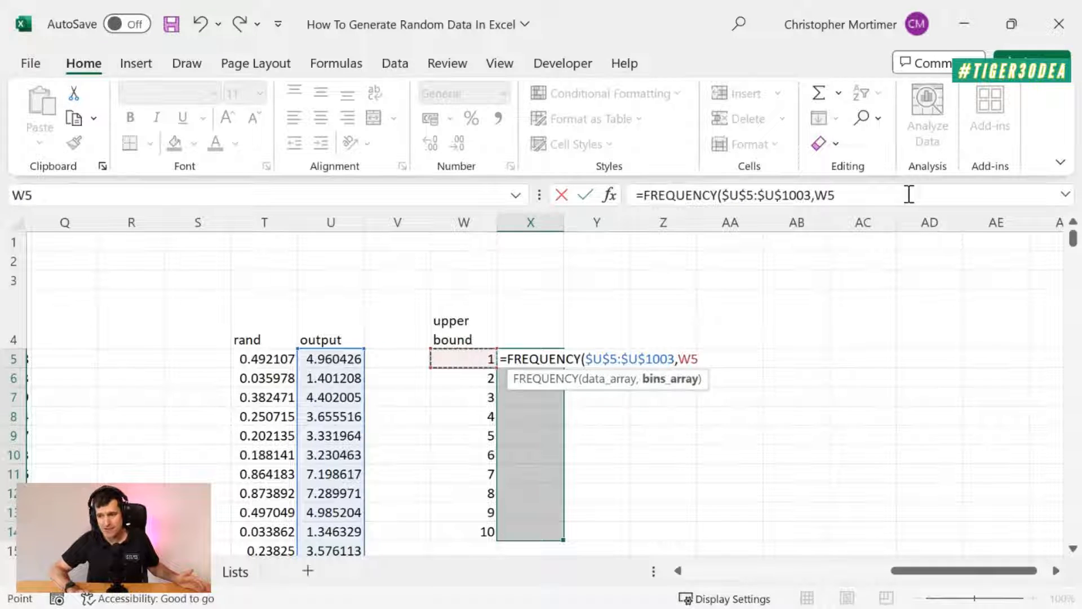
key(ctrl+shift+Down)
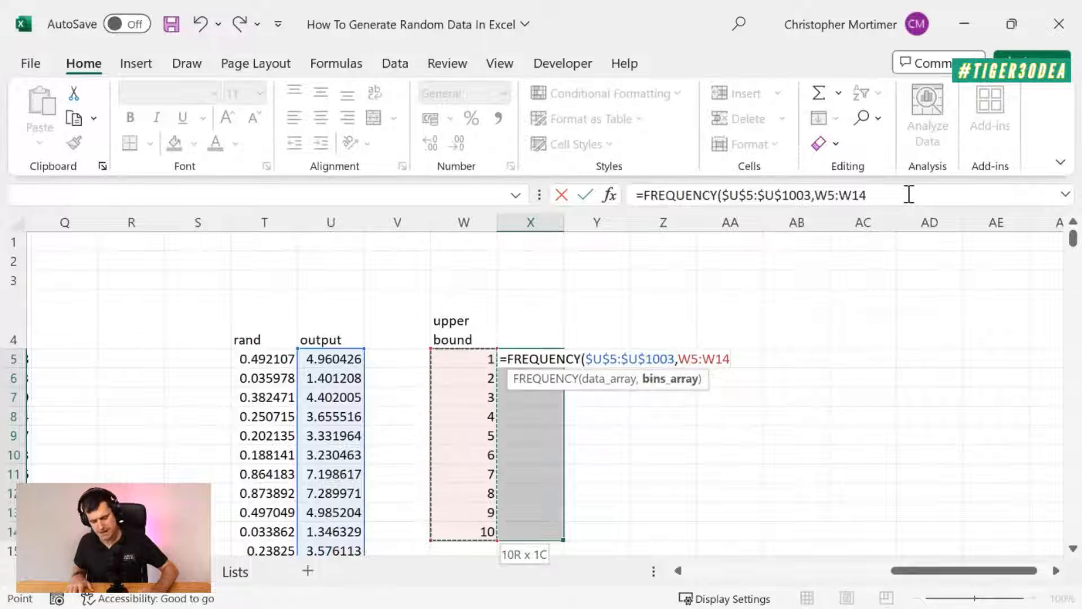
key(F4)
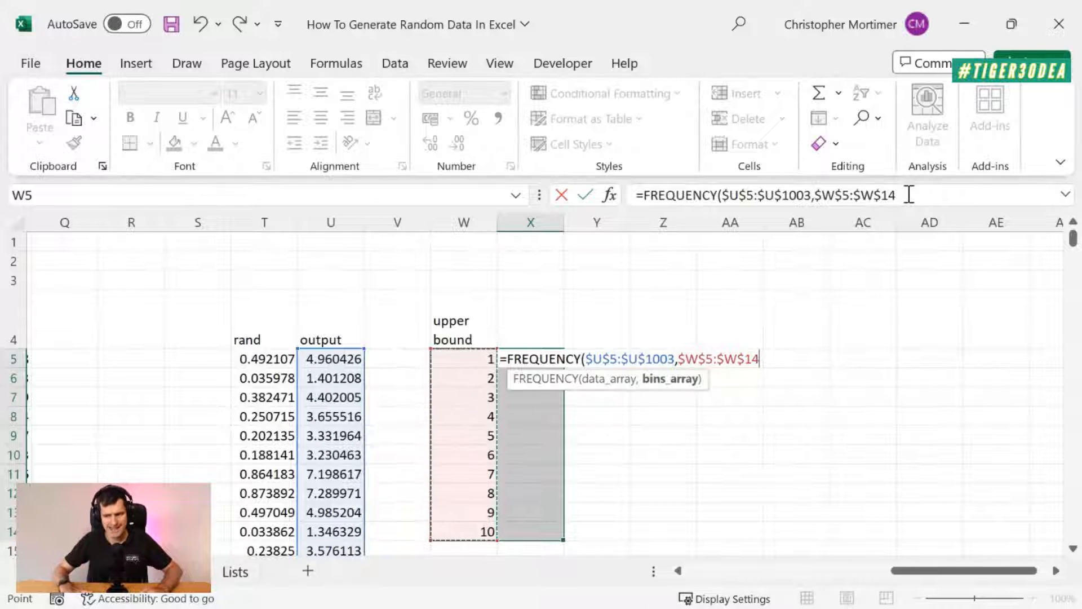
key(ctrl+shift+Return)
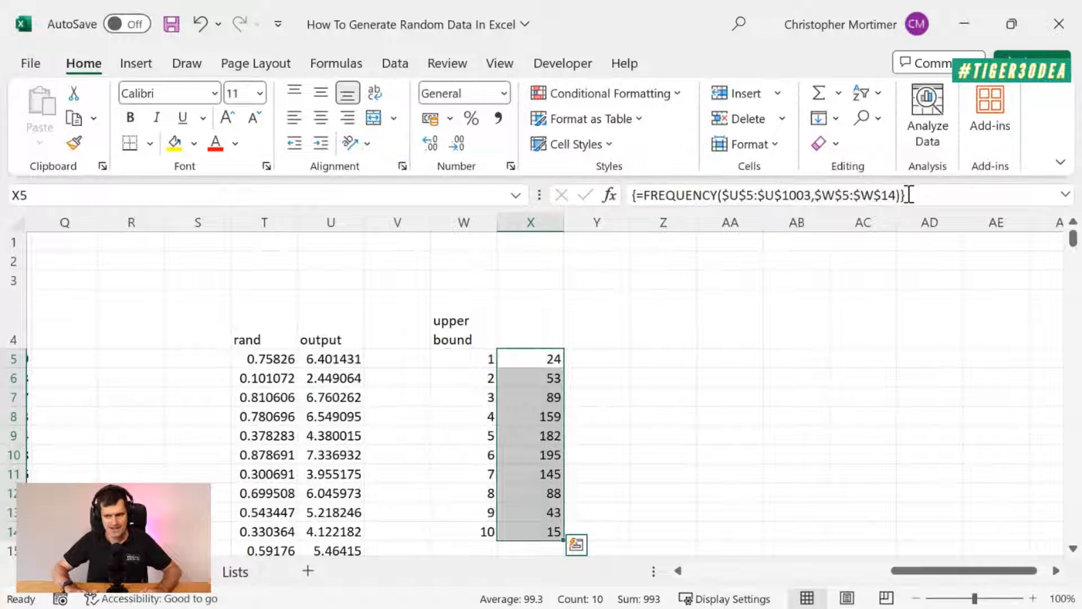
- Total the frequency counts with a SUM of X5:X14 in X15
scroll(836, 455, down, 1)
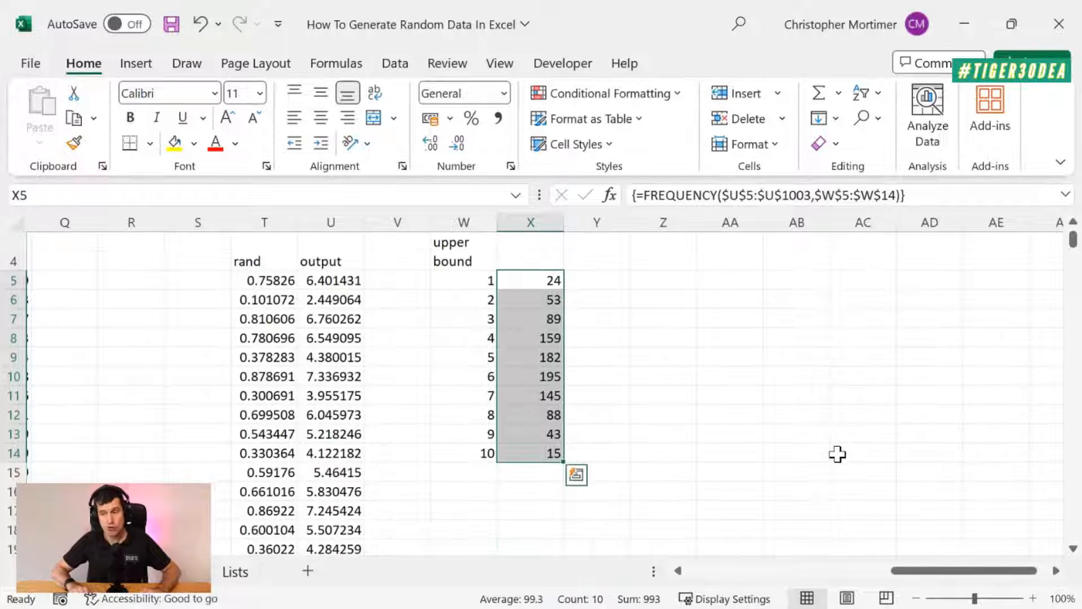
key(Down)
key(Down)
key(Down)
key(Down)
key(Down)
key(Down)
key(Down)
key(Down)
key(Down)
key(Down)
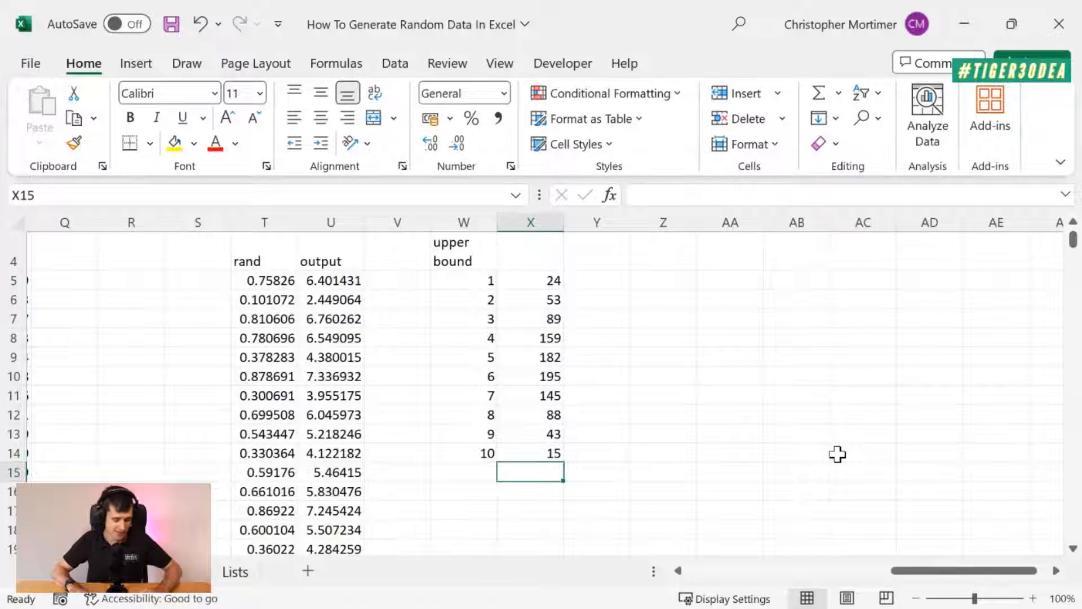
key(alt+equal)
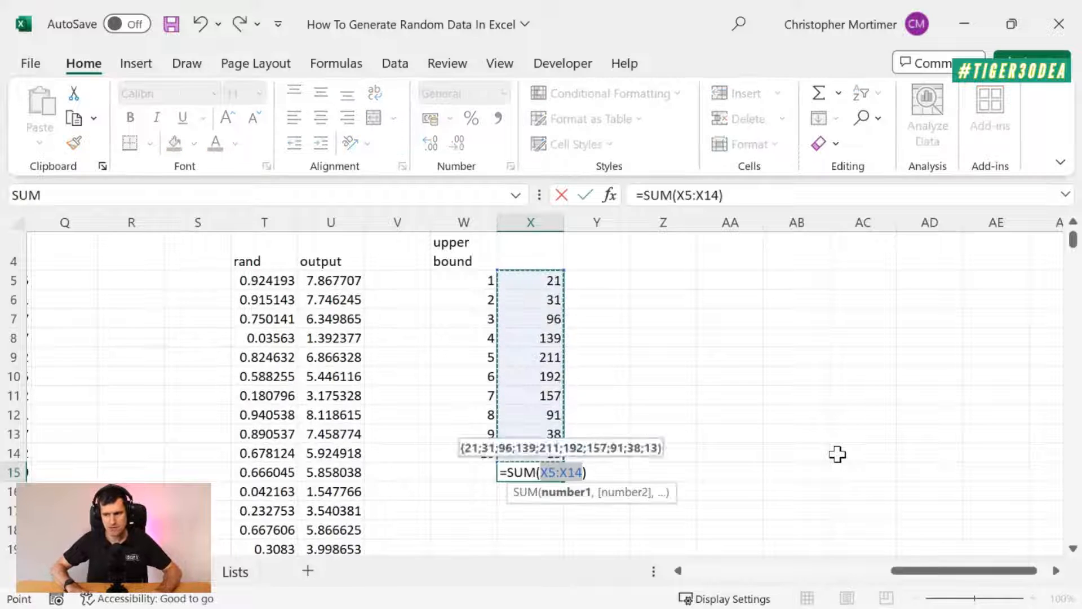
key(Return)
key(Up)
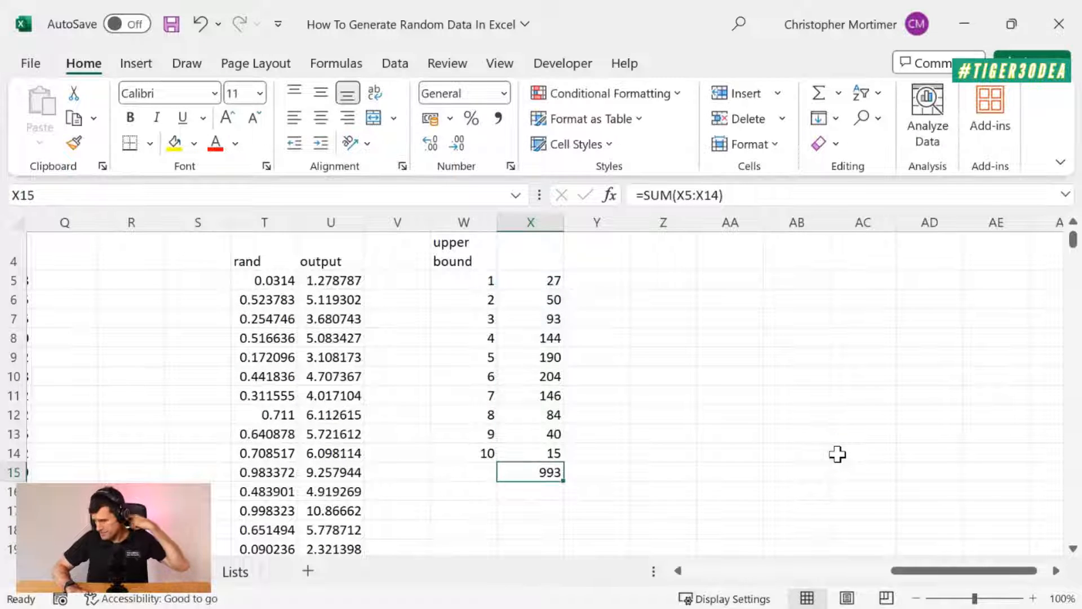
- Examine the full range of output values in column U
key(Left)
key(Left)
key(Left)
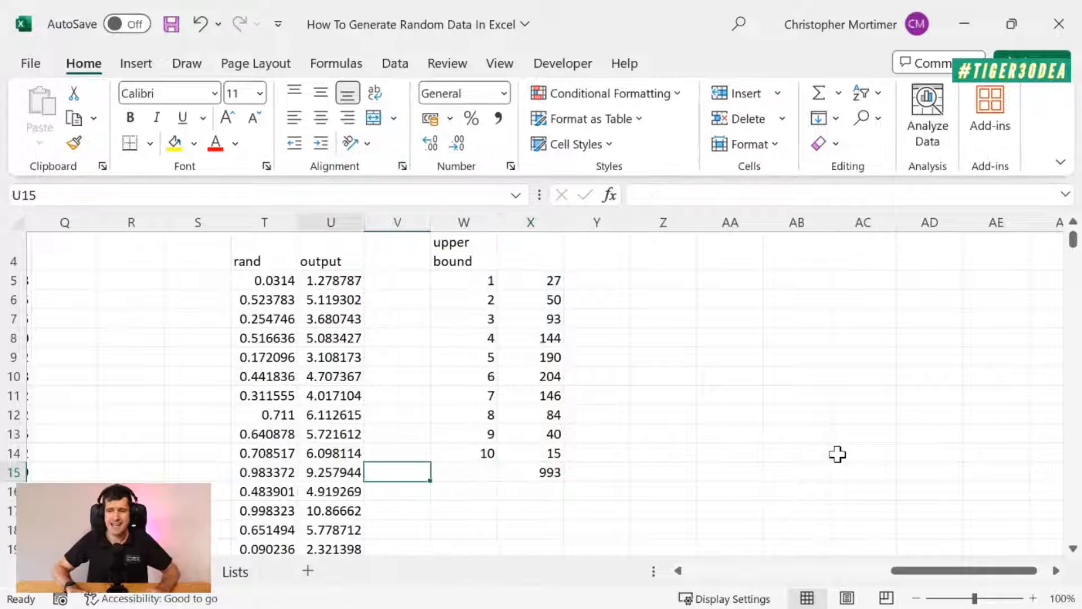
key(ctrl+Up)
key(Down)
key(ctrl+shift+Down)
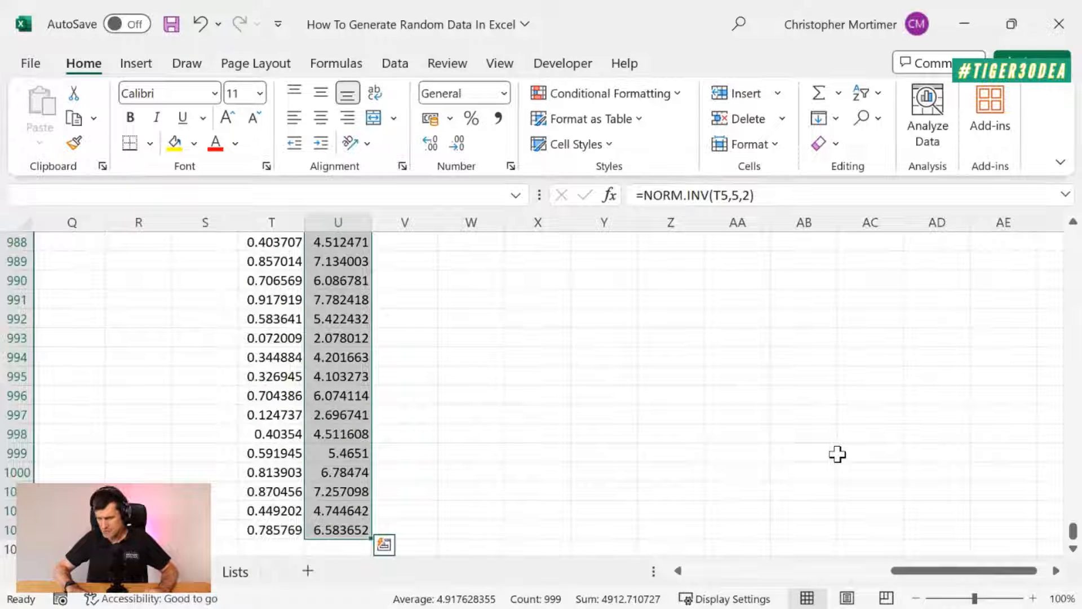
key(Up)
key(Up)
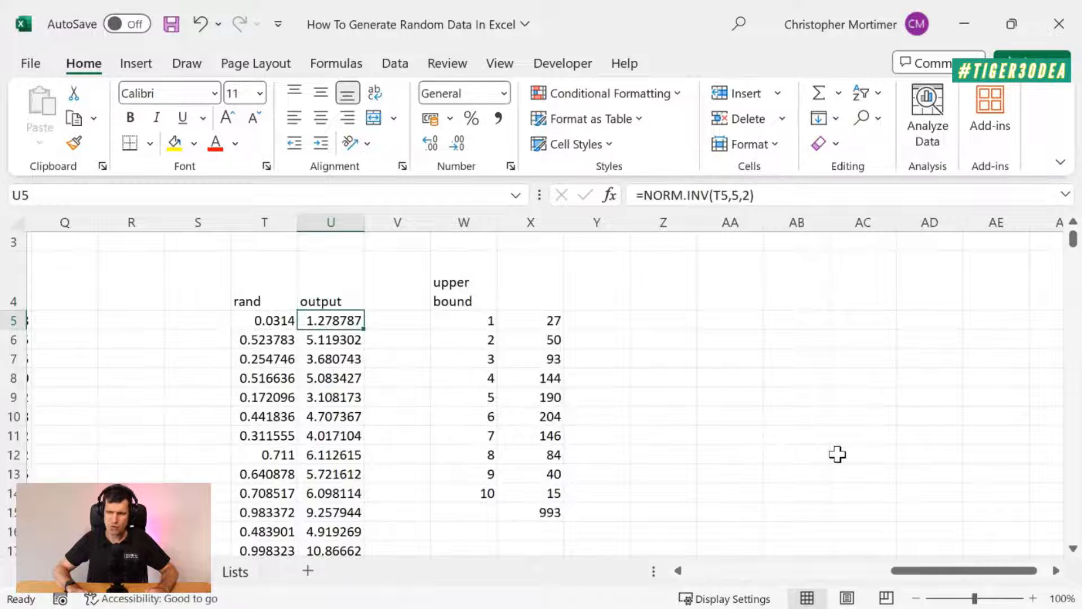
- Set the first upper bound in W5 to 0, then undo the change
key(Right)
key(Right)
text(0)
key(Return)
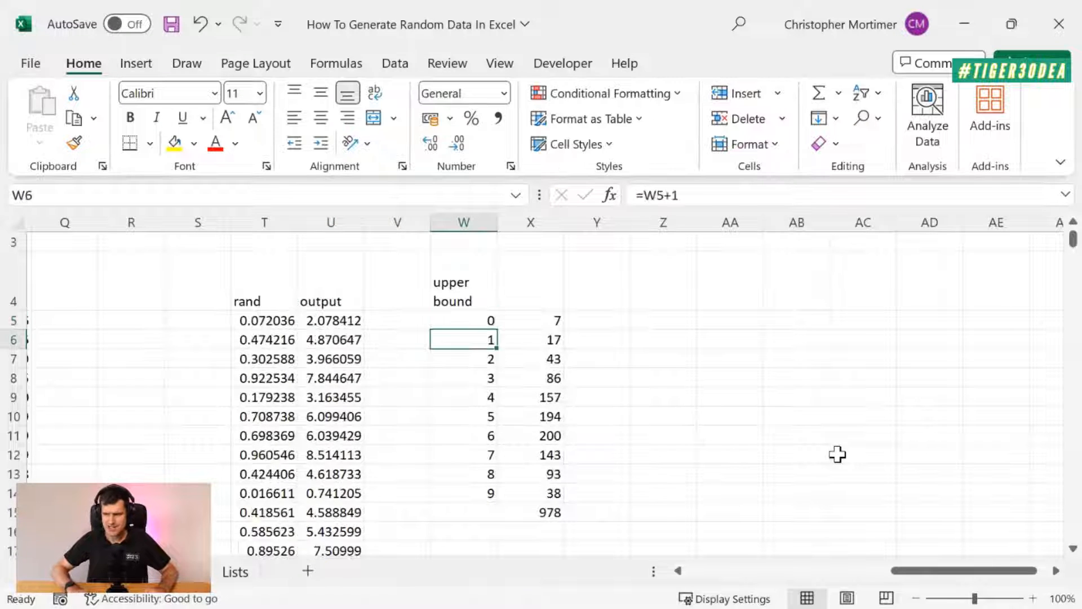
key(Down)
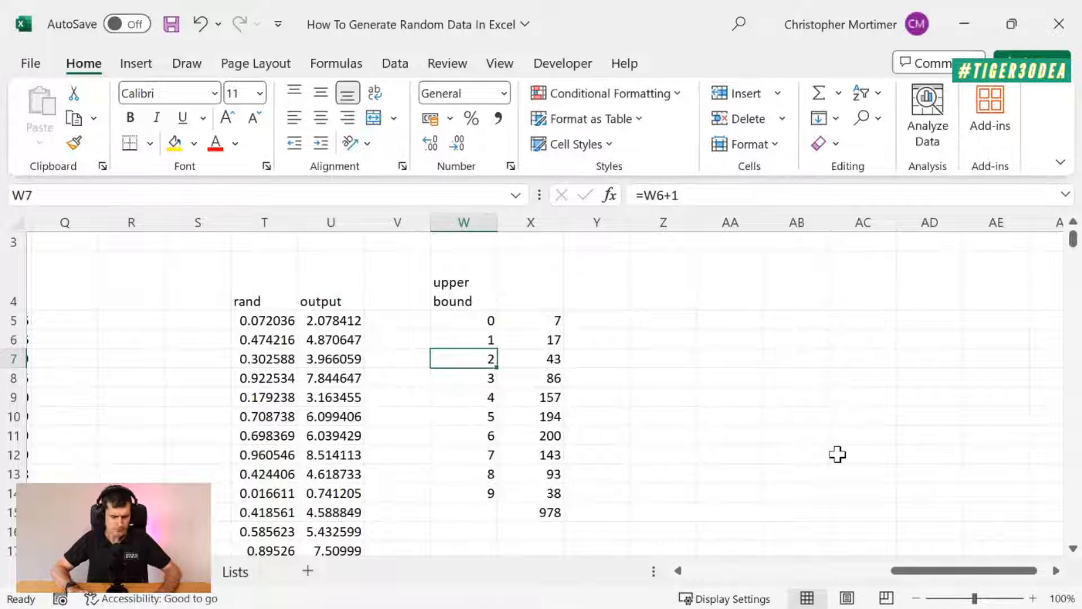
key(ctrl+z)
- Examine the upper bound heading, the output cells and their NORM.INV formulas
key(Down)
key(Down)
key(Down)
key(Up)
key(Up)
key(Up)
key(Up)
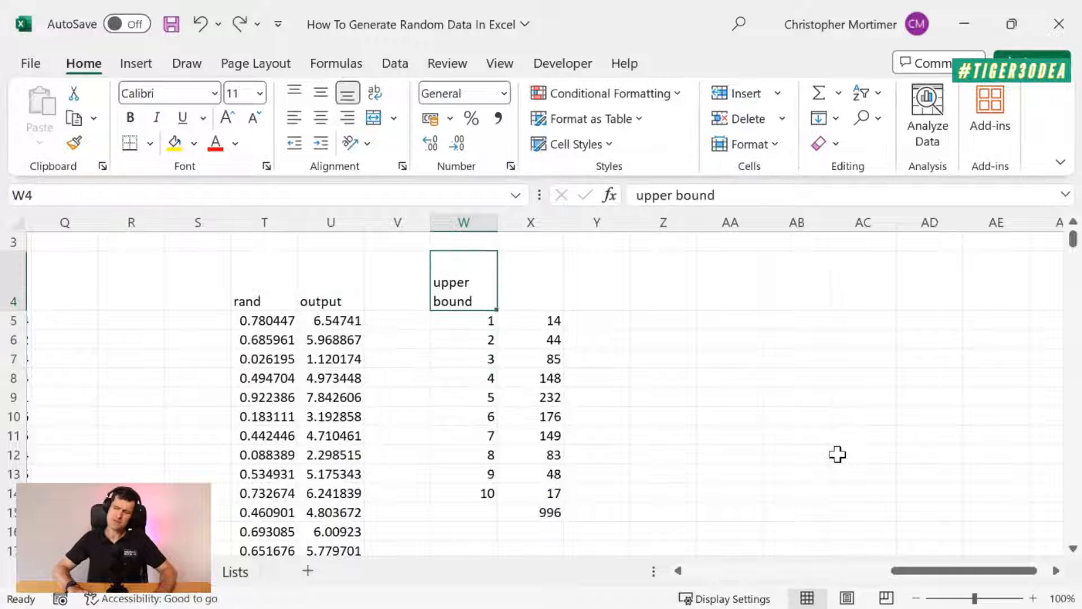
key(Down)
key(Left)
key(Left)
key(Right)
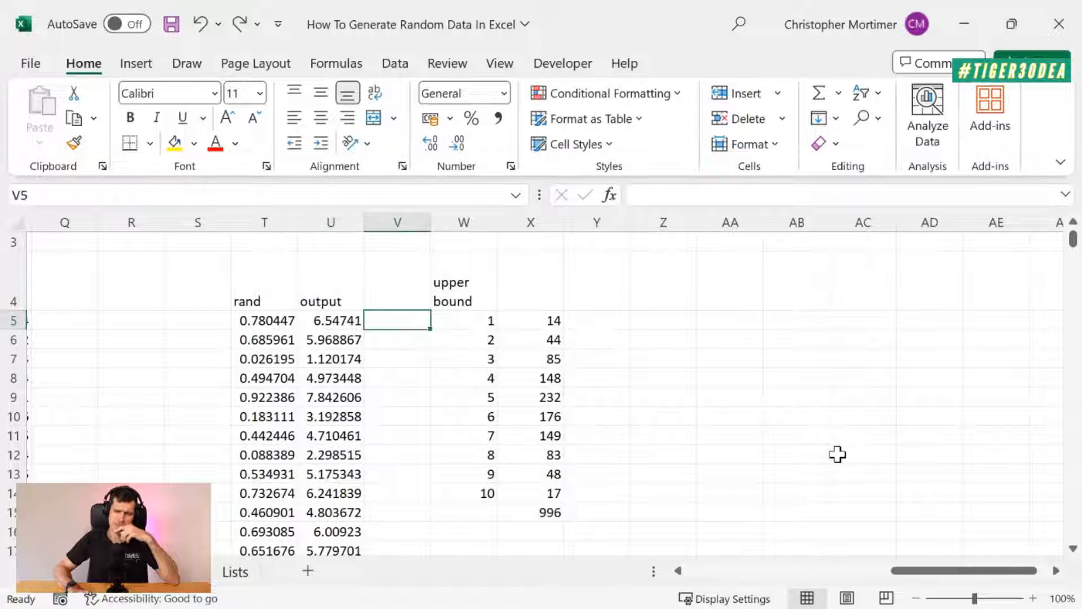
key(Right)
key(Down)
key(Down)
key(Down)
key(Down)
key(Down)
key(Down)
key(Down)
key(Down)
key(Down)
key(Down)
key(Down)
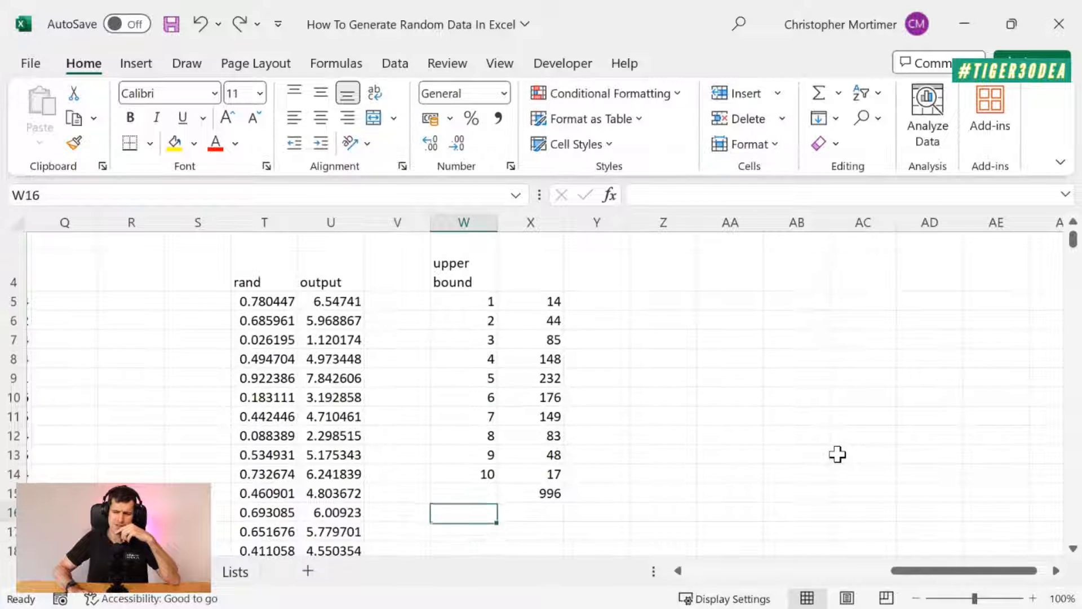
key(Up)
key(Up)
key(Left)
key(Left)
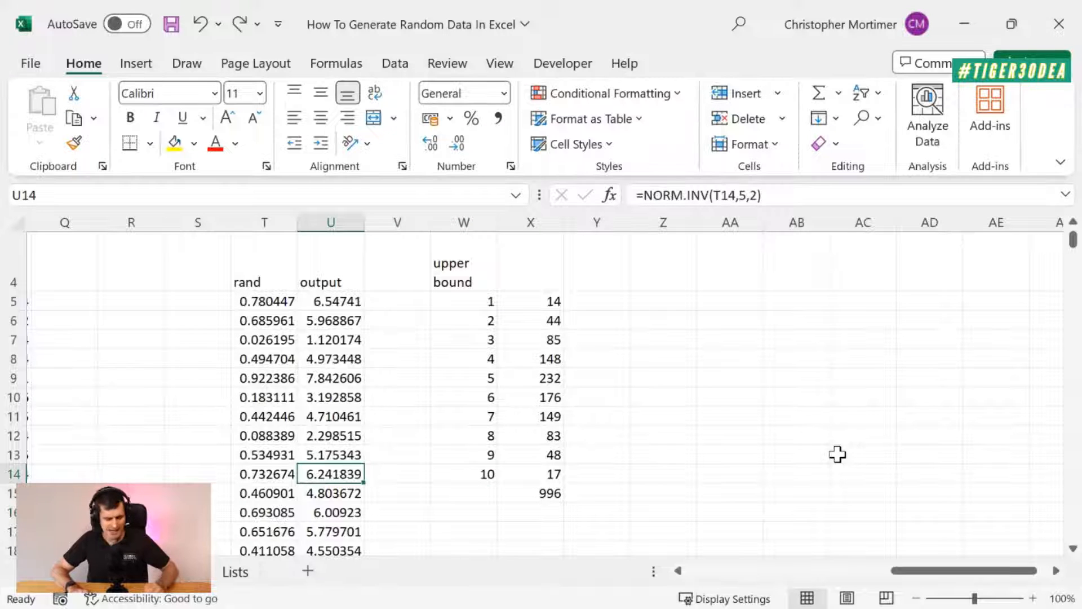
key(ctrl+Down)
key(ctrl+Up)
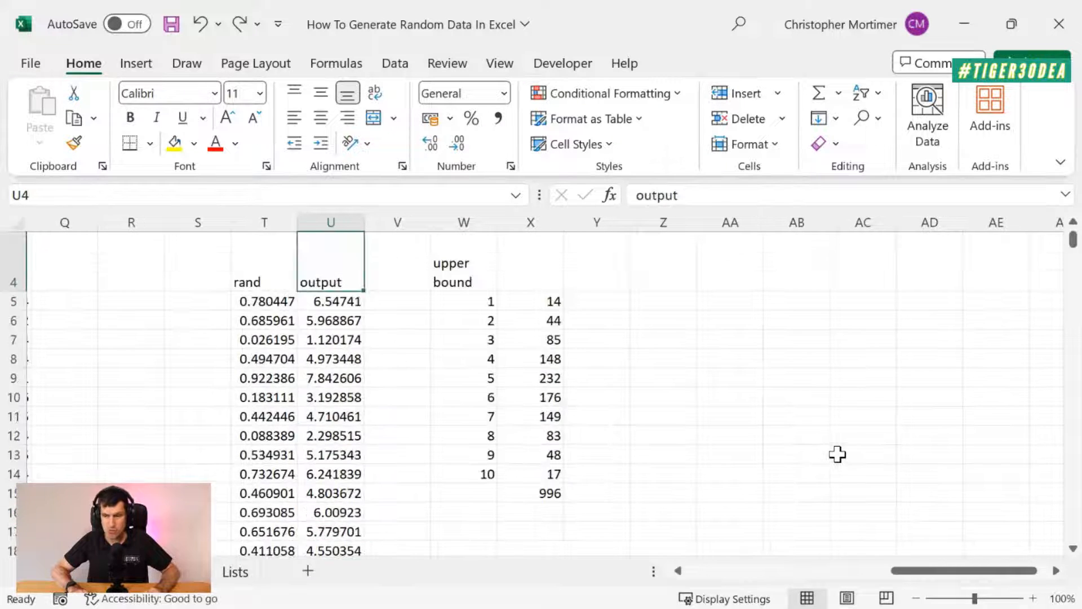
- Enter =MIN(U5:U1003) in Z5 to find the smallest output value
key(Down)
key(Down)
key(Right)
key(Right)
key(Right)
key(Right)
key(Right)
key(Up)
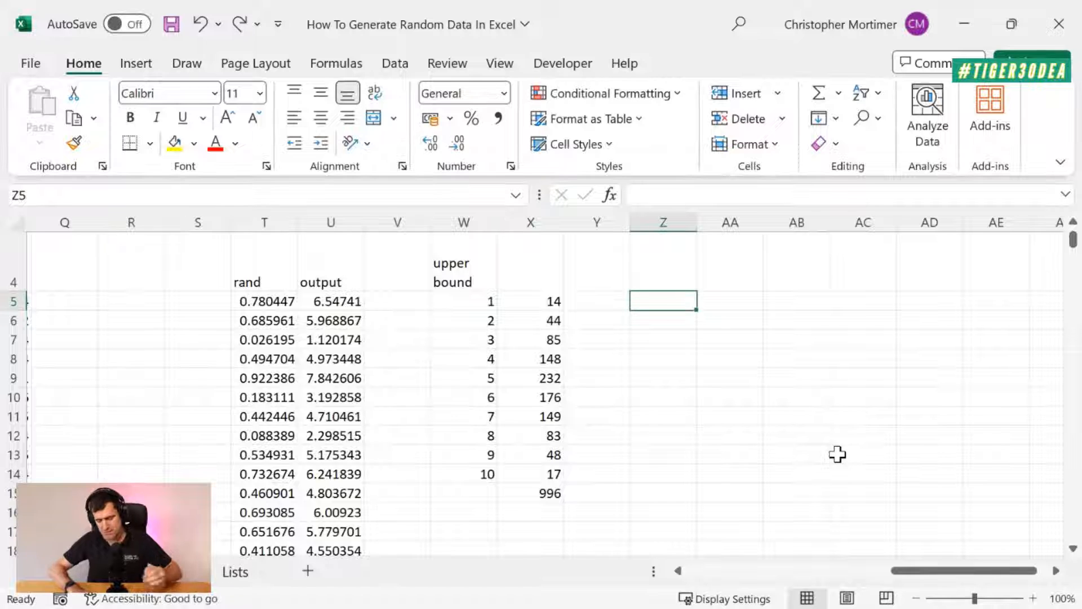
text(=min)()
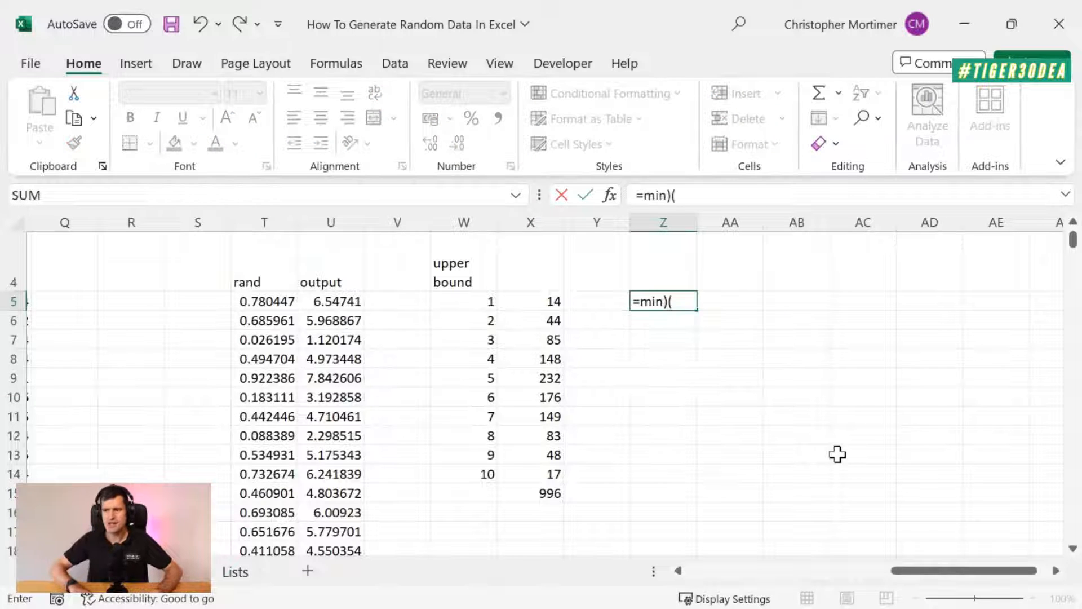
key(BackSpace)
text(()
key(Left)
key(Left)
key(Left)
key(Left)
key(Left)
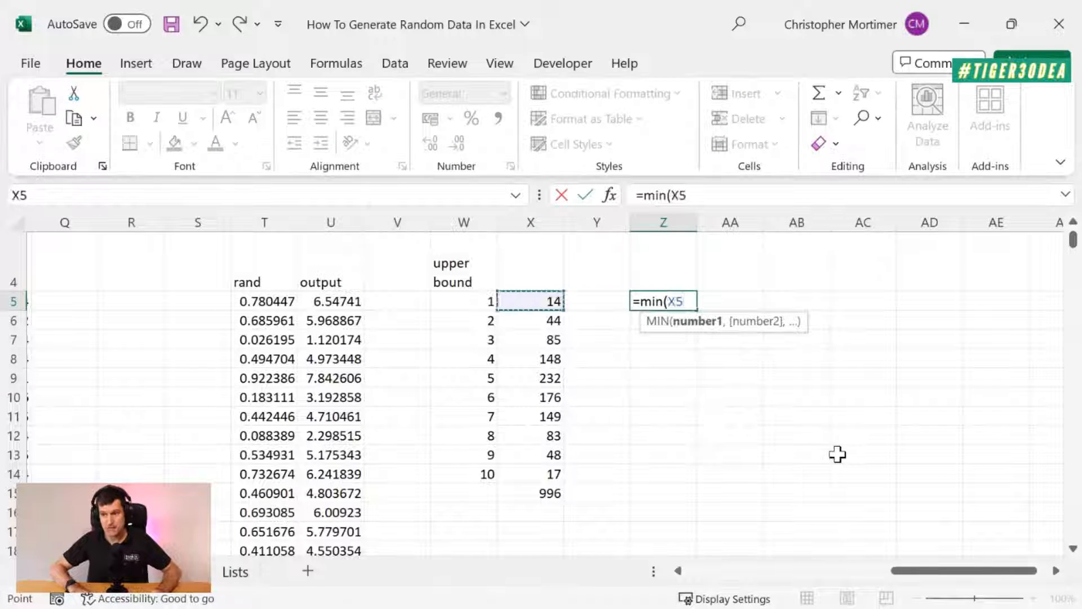
key(Left)
key(Right)
key(ctrl+shift+Down)
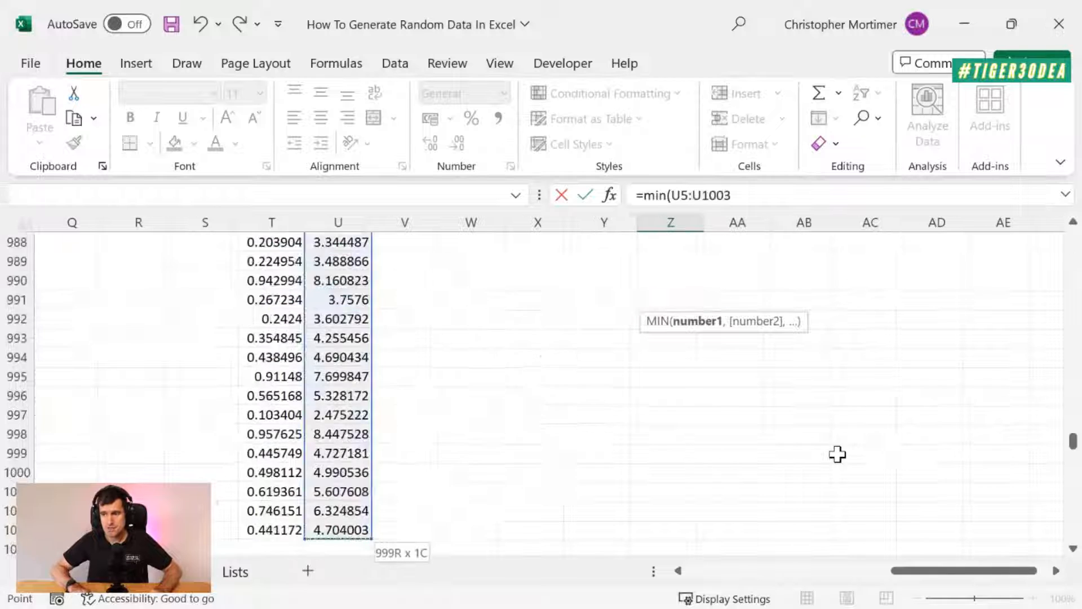
key(Return)
- Finish entering the MIN formula over U5:U1003 in Z5
key(Up)
key(Up)
key(Up)
key(Down)
key(Down)
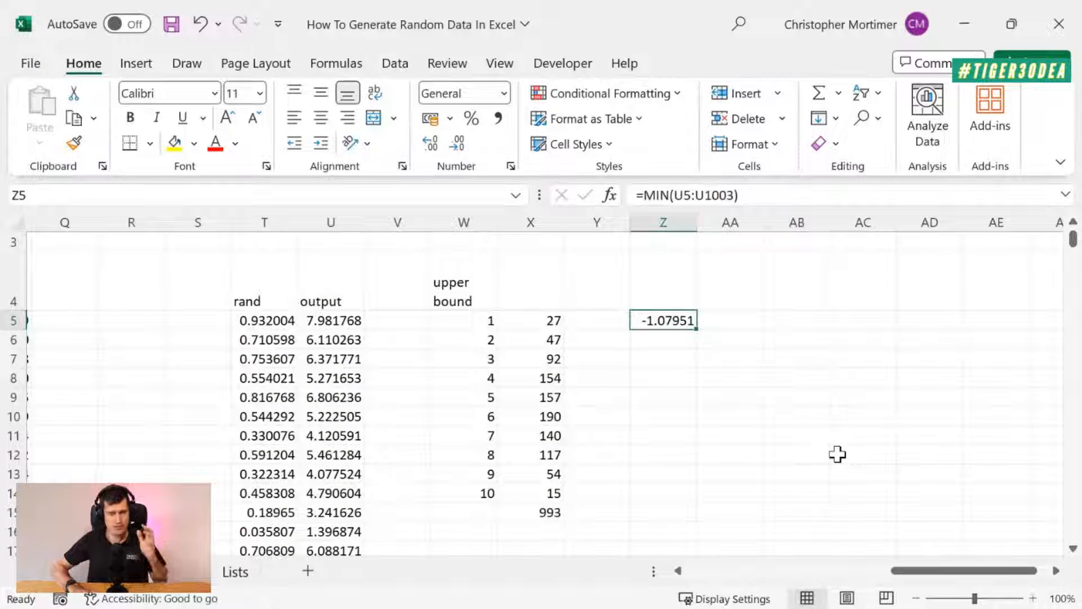
- Enter =MAX(U5:U1003) in Z6 to find the largest output value
click(455, 323)
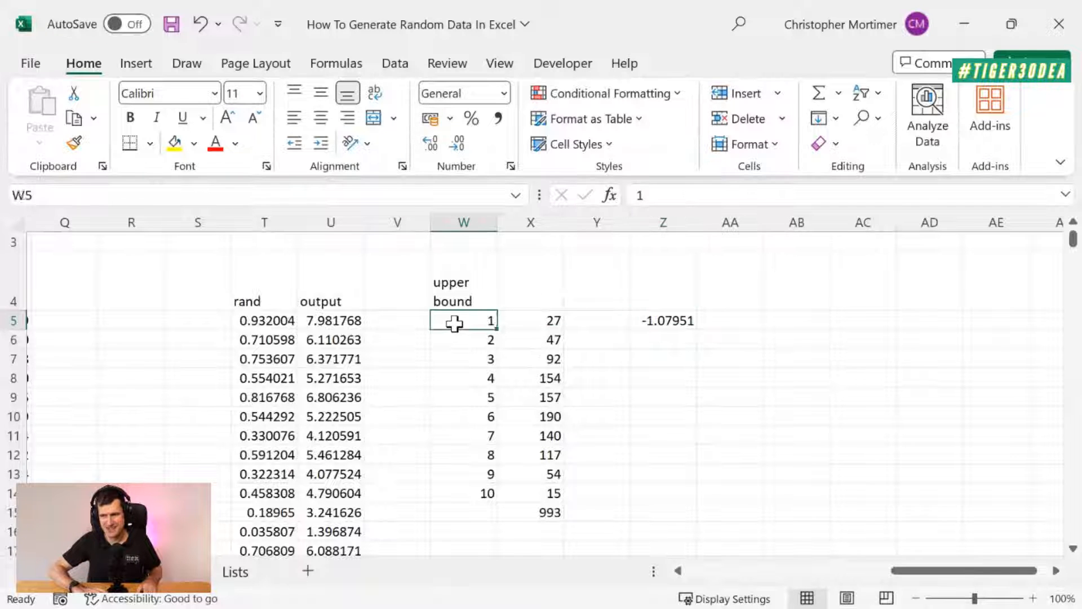
key(shift+Right)
key(Right)
key(Right)
key(Right)
key(Down)
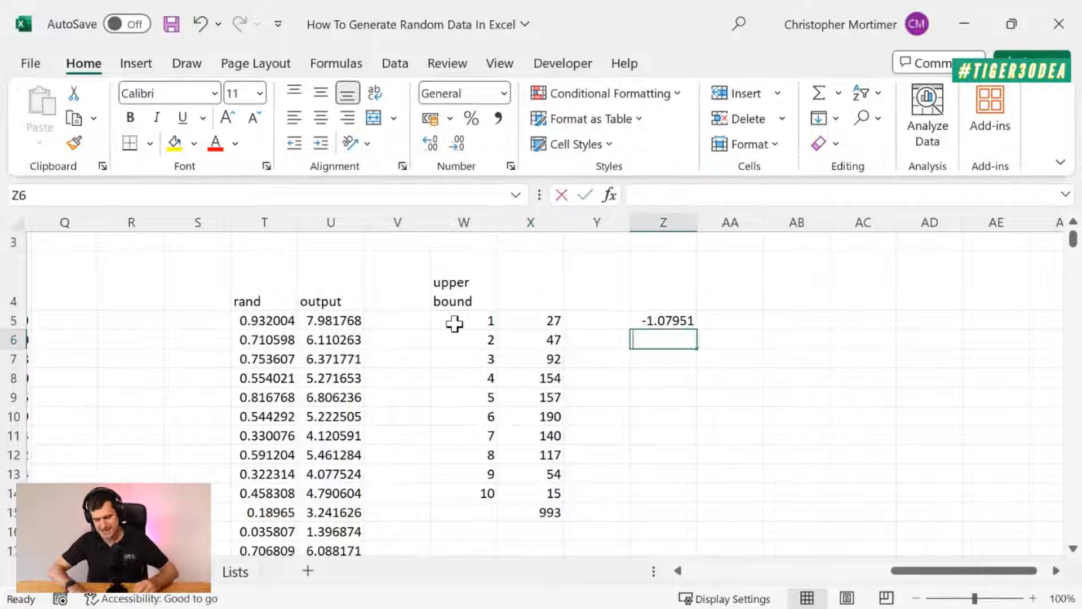
text(=max()
key(Left)
key(Left)
key(Left)
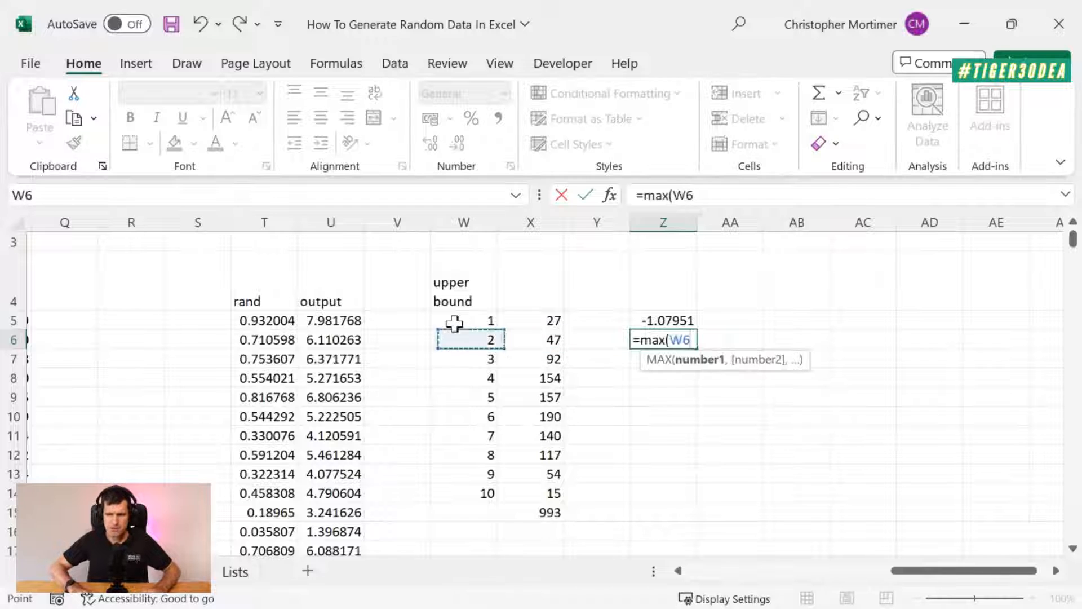
key(Left)
key(Left)
key(Up)
key(ctrl+shift+Down)
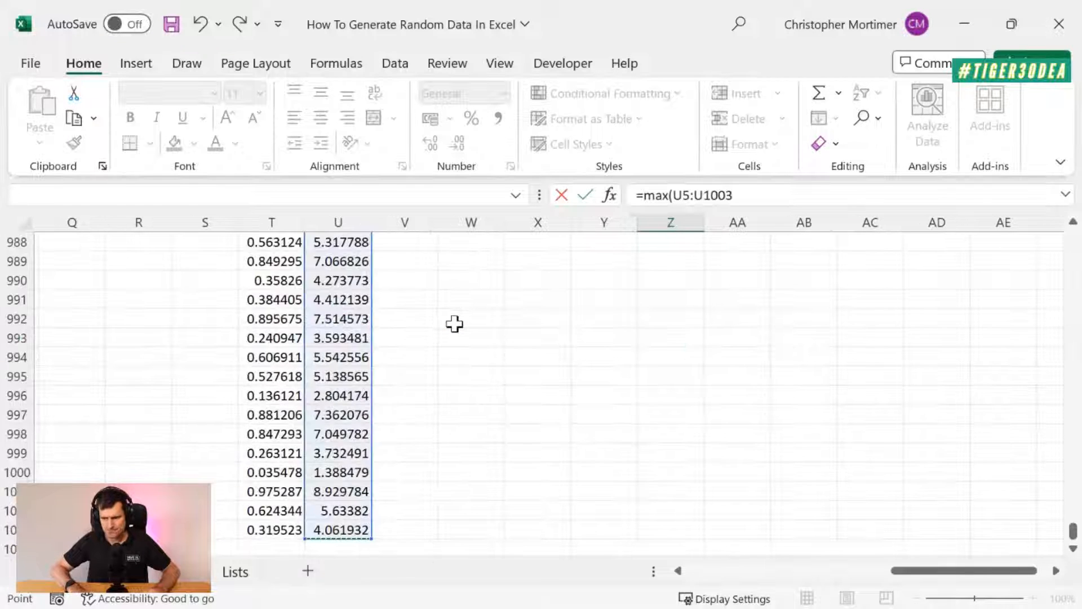
key(Return)
- Examine the upper bound values, their frequencies and the NORM.INV formula in U5
key(Up)
key(Up)
key(Up)
key(Up)
key(Up)
key(Down)
key(Down)
key(Down)
key(Down)
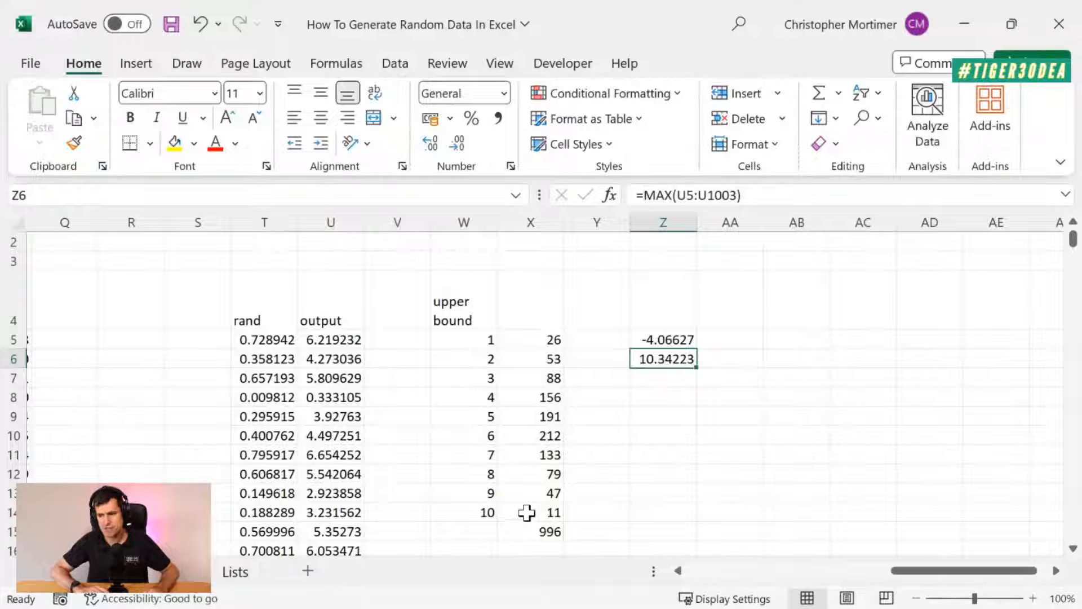
click(471, 511)
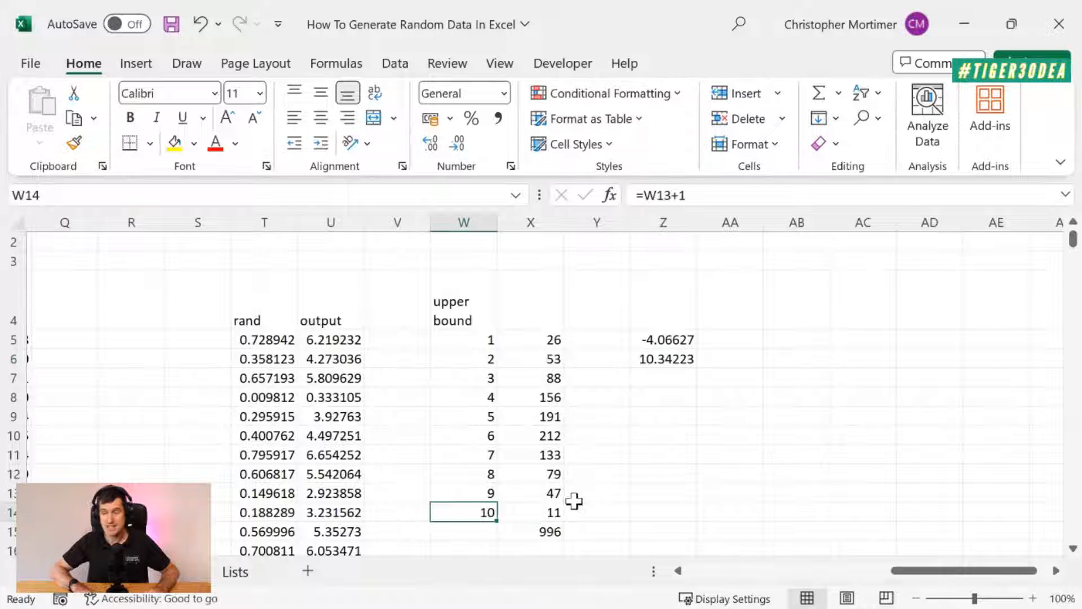
key(shift+Right)
key(Left)
key(Up)
key(Up)
key(Up)
key(Up)
key(Up)
key(Up)
key(Up)
key(Up)
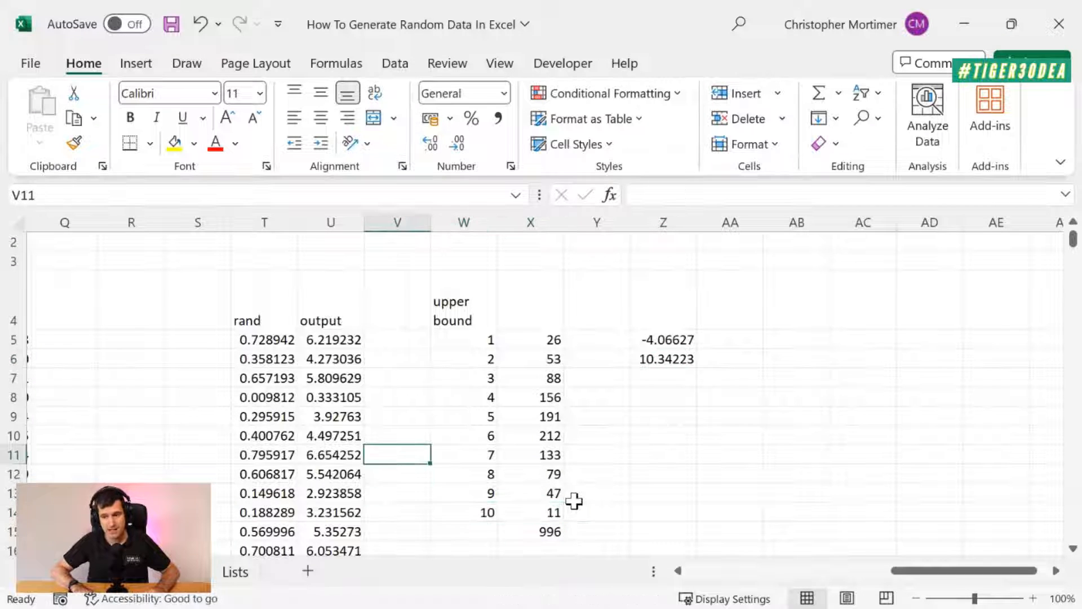
key(Up)
key(Left)
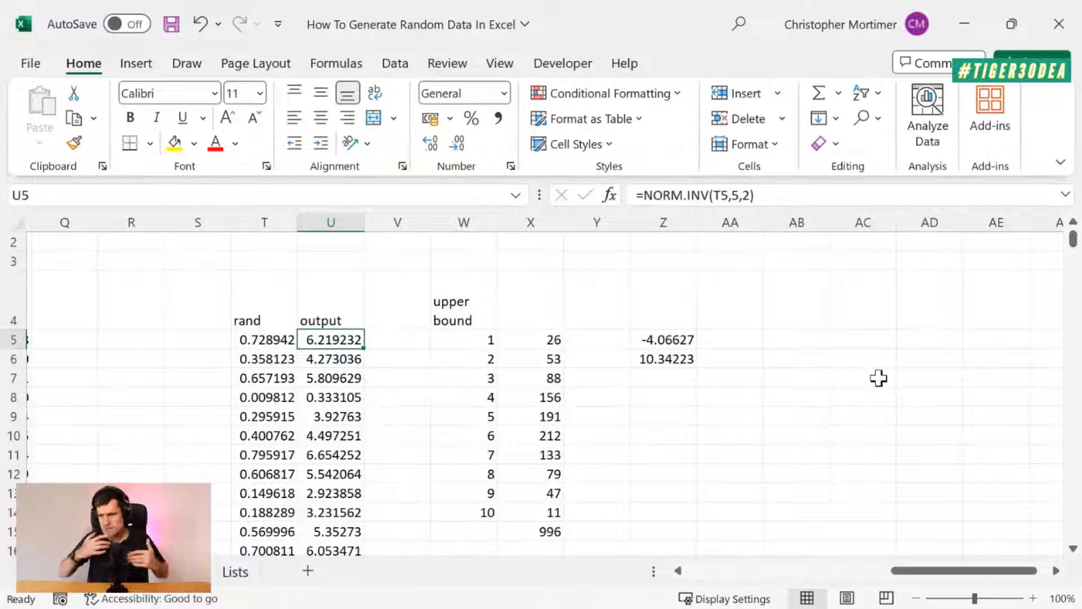
- Change the standard deviation in U5's NORM.INV formula to 1 and fill the formula down the output column
click(748, 195)
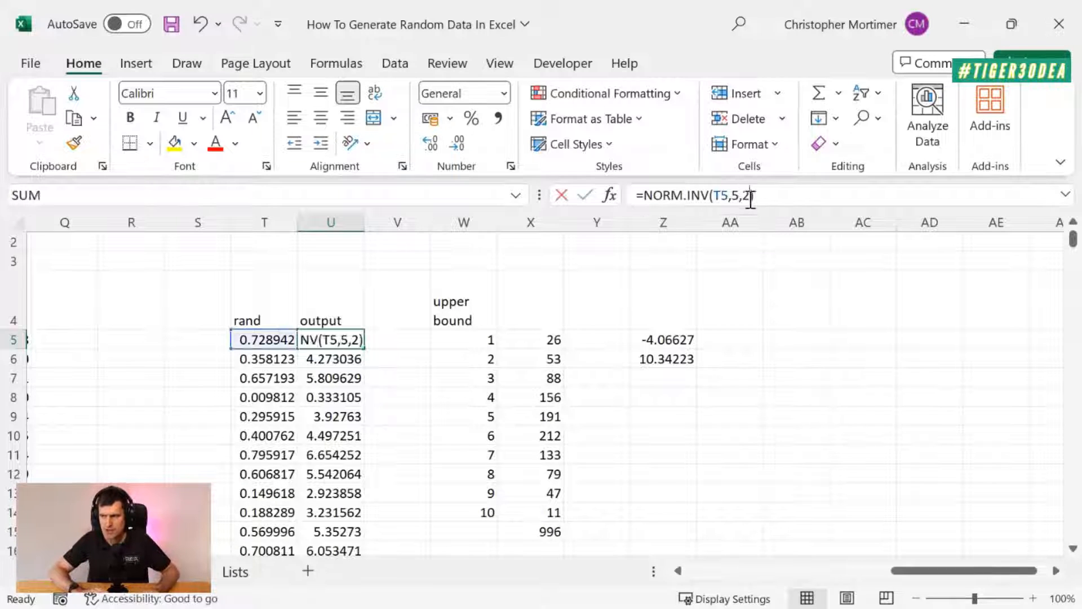
key(BackSpace)
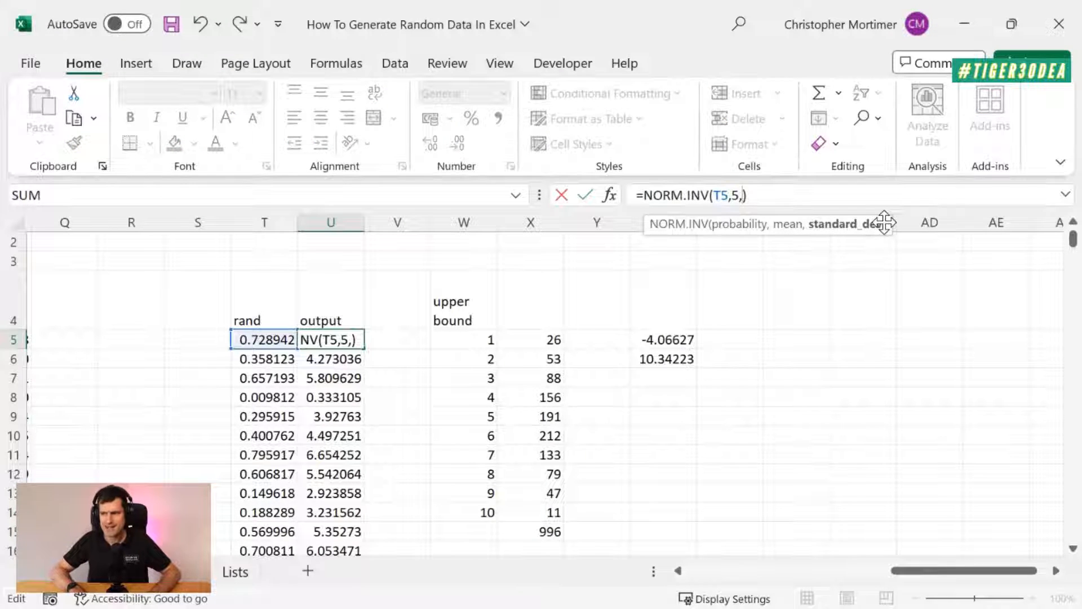
text(1)
key(Return)
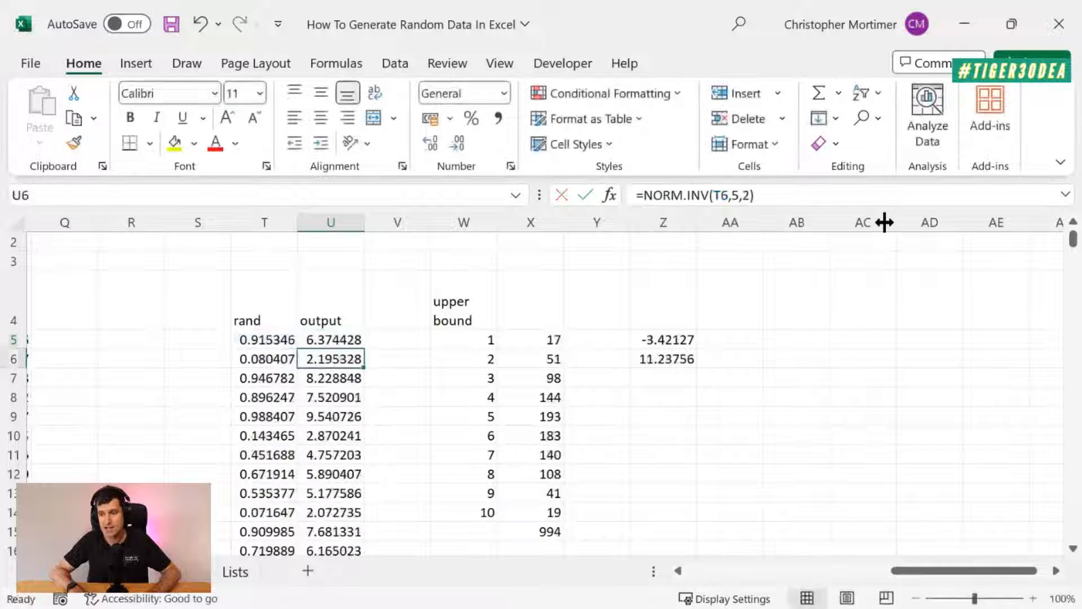
drag(320, 355, 320, 359)
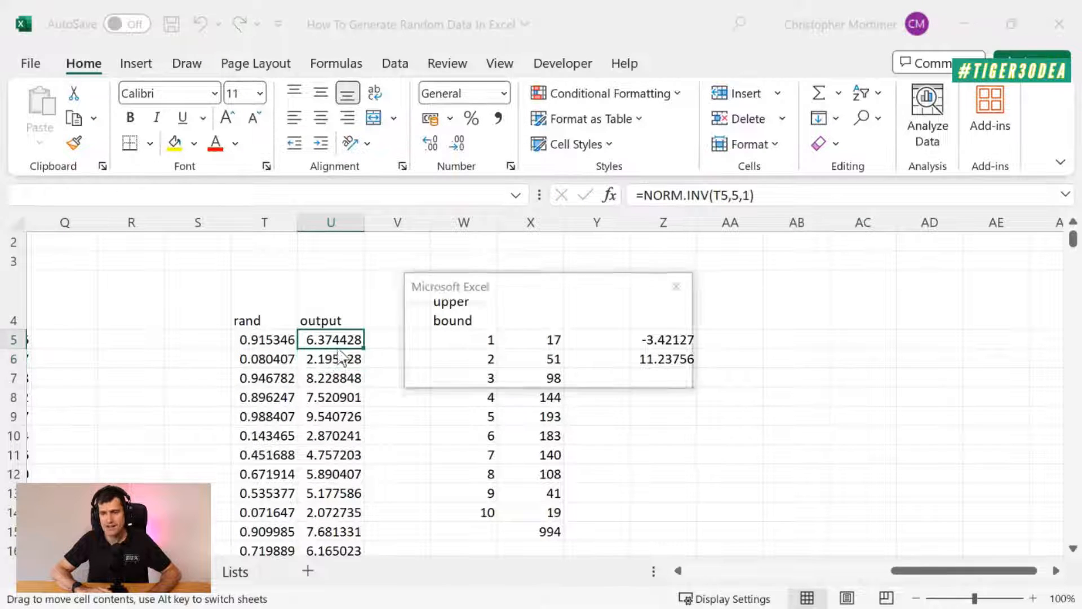
key(Escape)
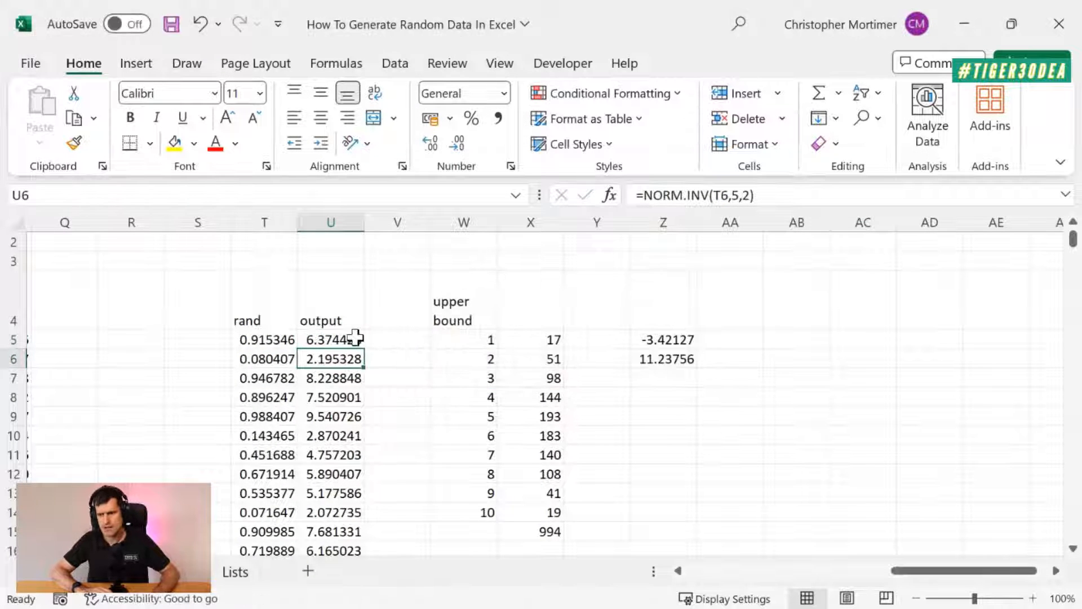
click(357, 340)
double_click(361, 346)
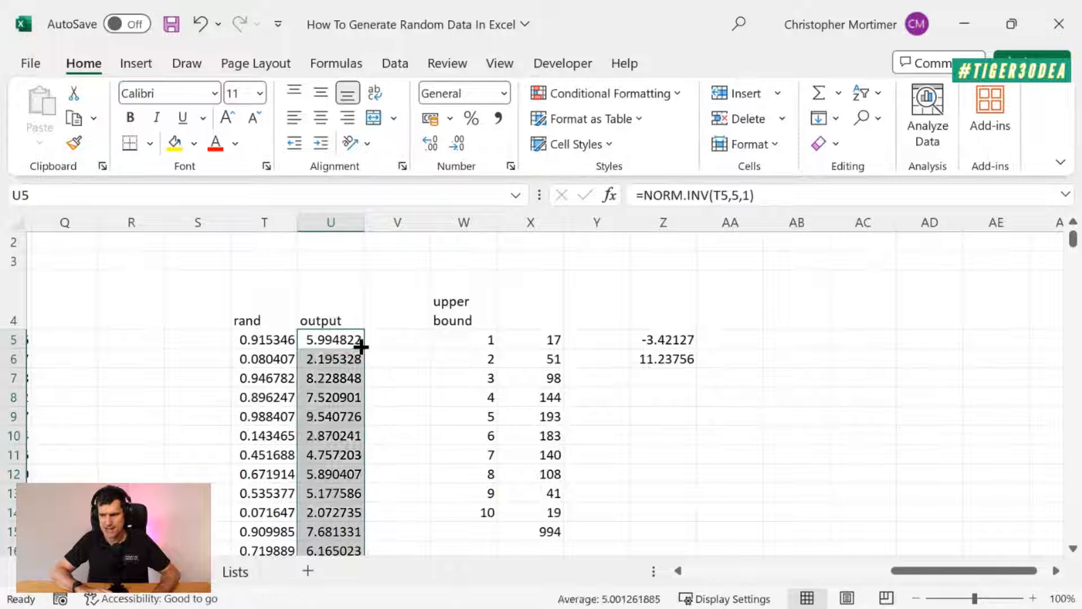
- Insert a column chart of the upper bounds and frequencies in W5:X14 and move it beside the data
click(524, 514)
click(555, 397)
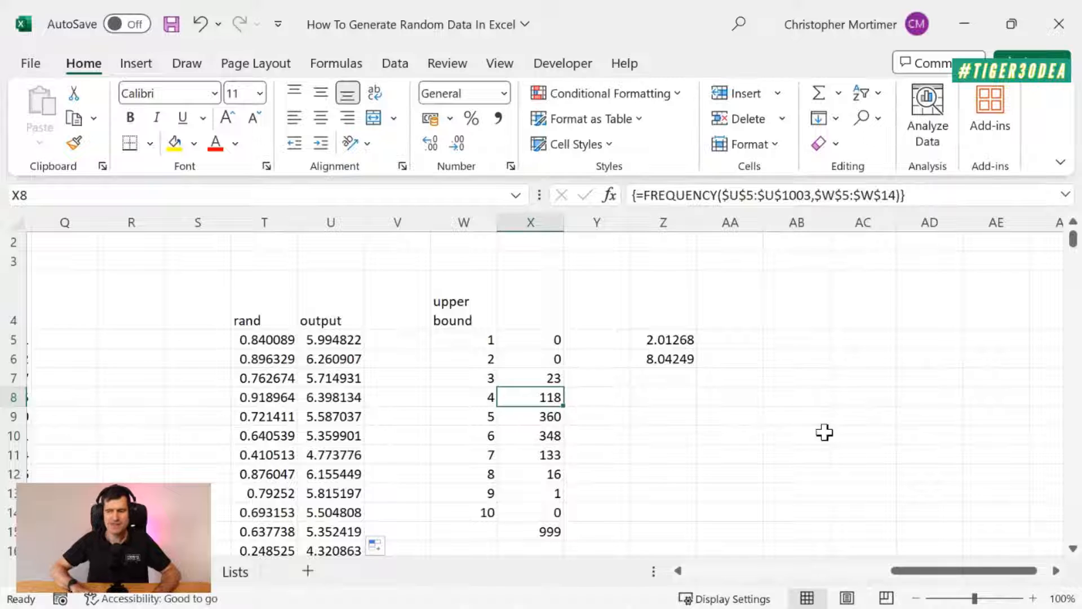
key(Left)
key(Up)
key(Up)
key(Up)
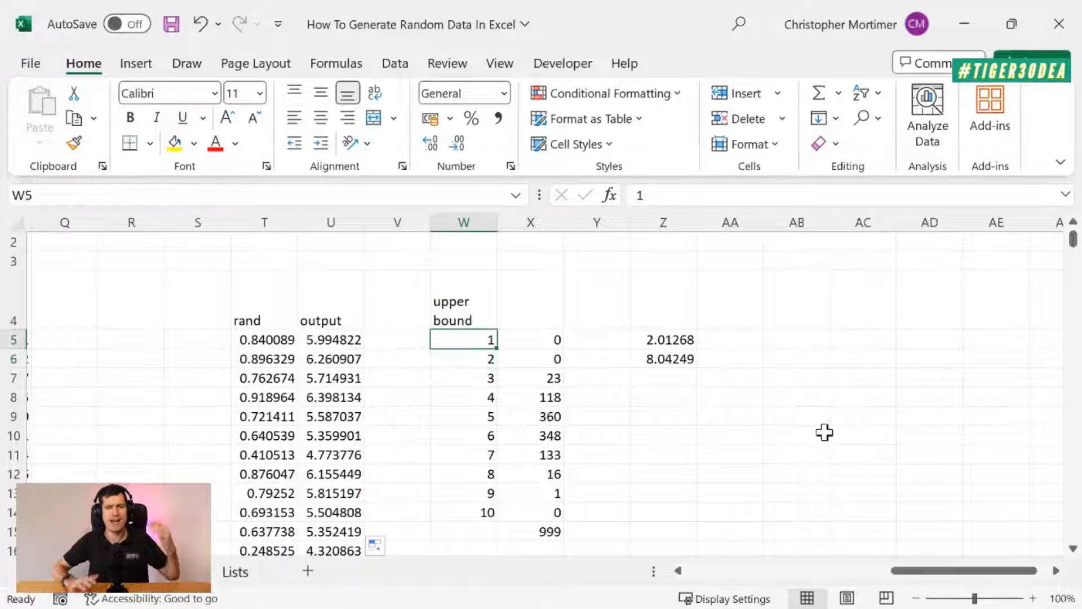
key(shift+Right)
key(shift+Down)
key(shift+Down)
key(shift+Down)
key(shift+Down)
key(shift+Down)
key(shift+Down)
key(shift+Down)
key(shift+Down)
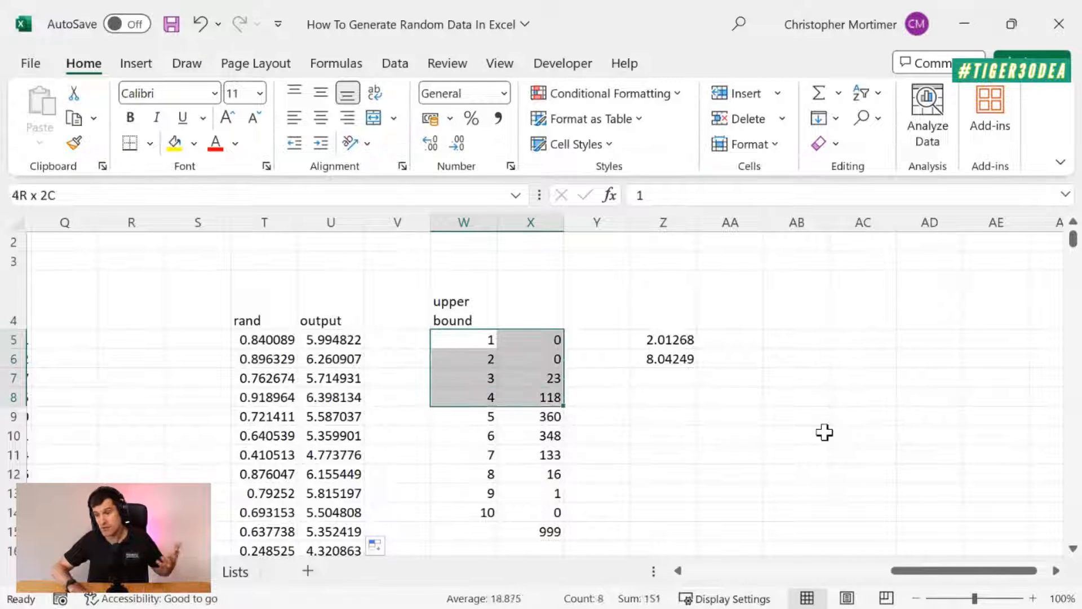
key(shift+Down)
key(shift+Down)
key(shift+Up)
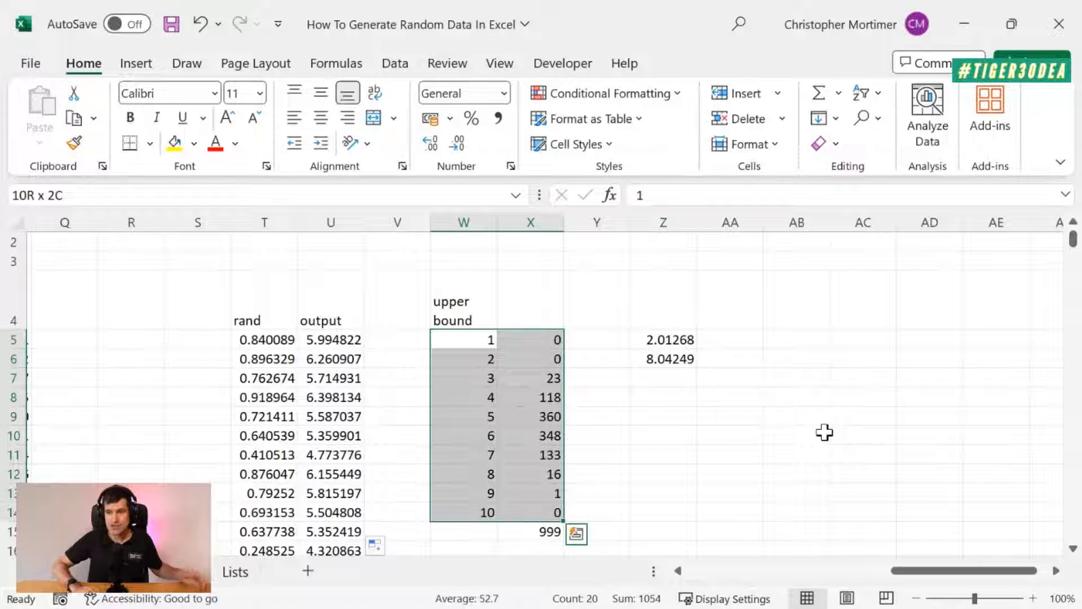
click(147, 67)
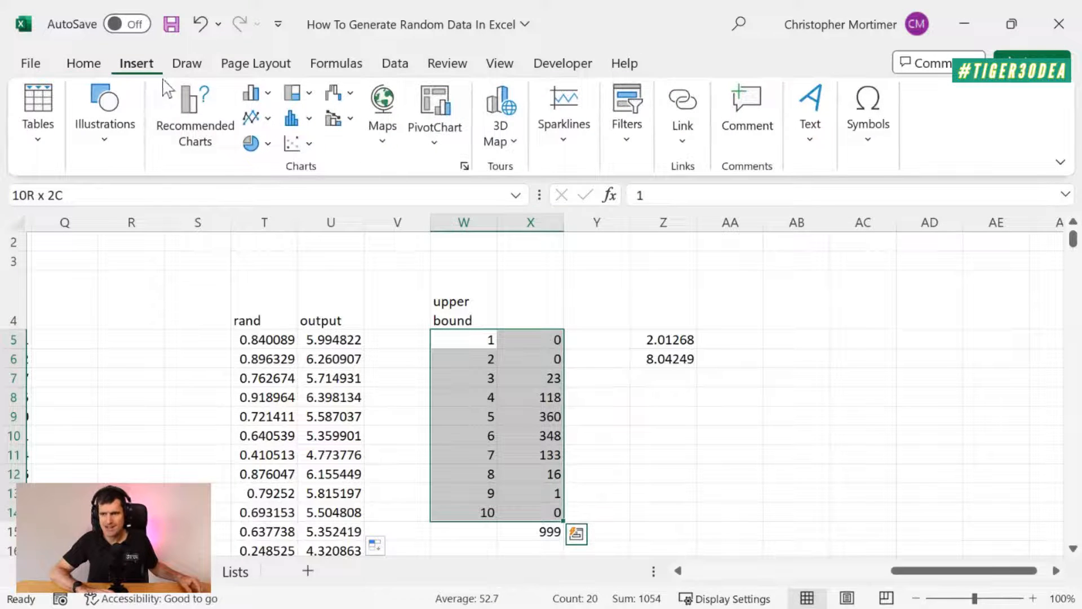
click(267, 105)
click(273, 176)
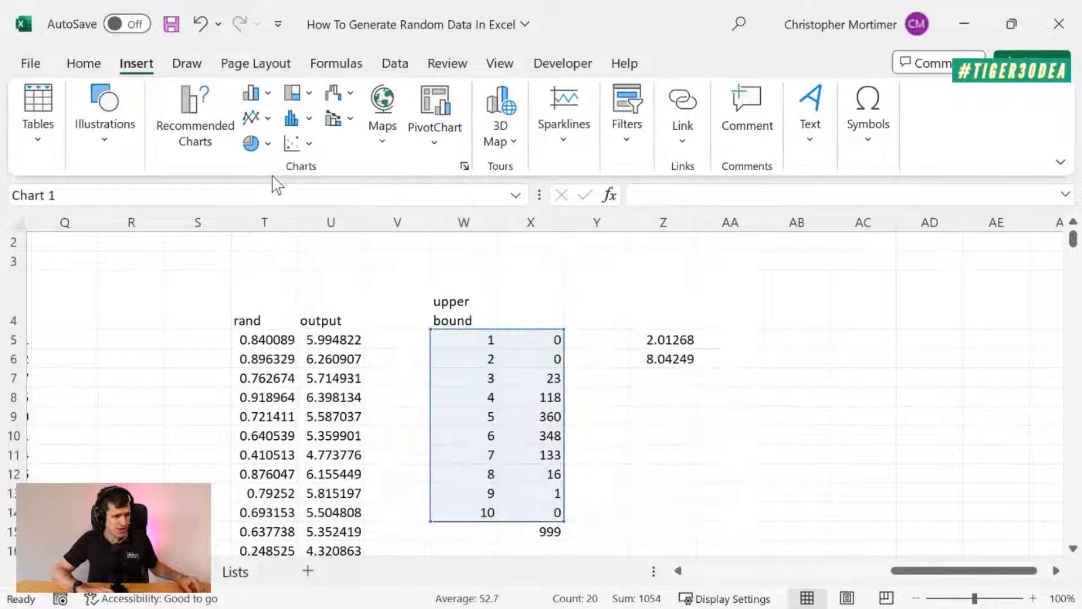
drag(460, 261, 750, 265)
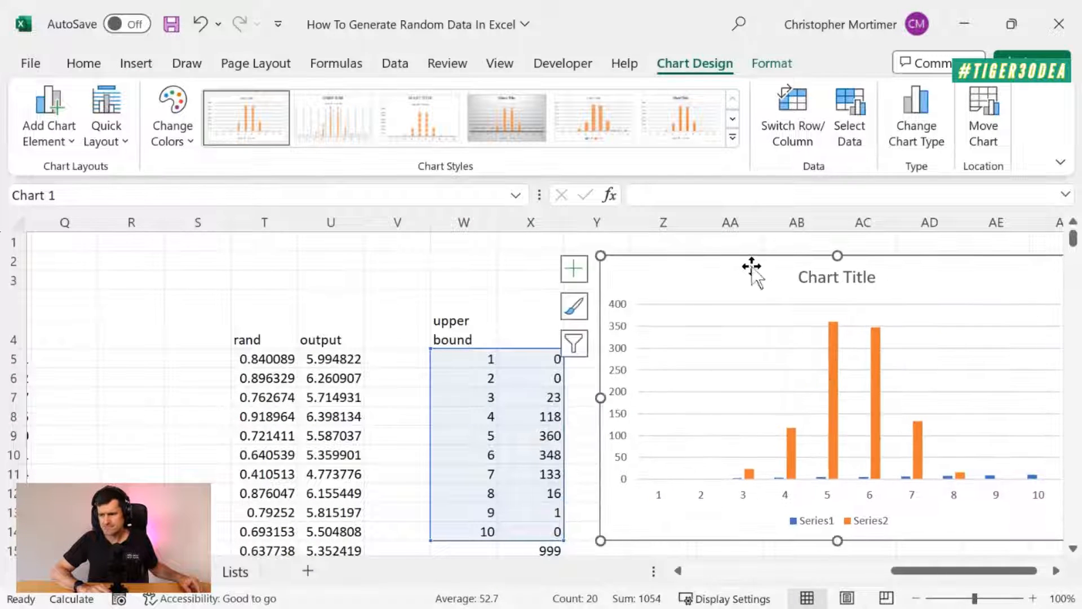
- Delete the upper bound series from the chart
click(787, 488)
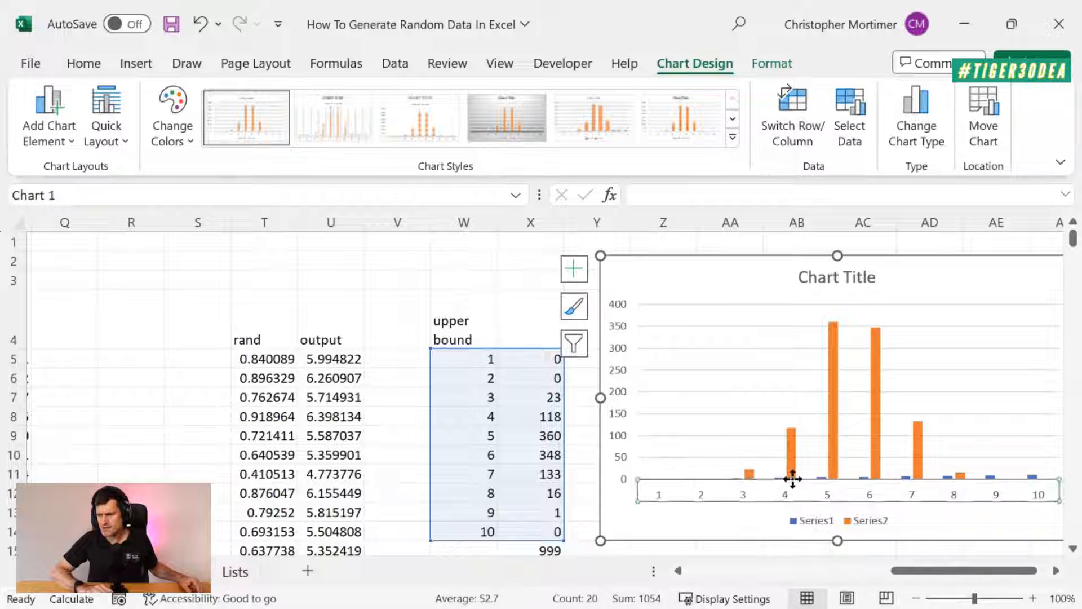
click(822, 479)
key(Delete)
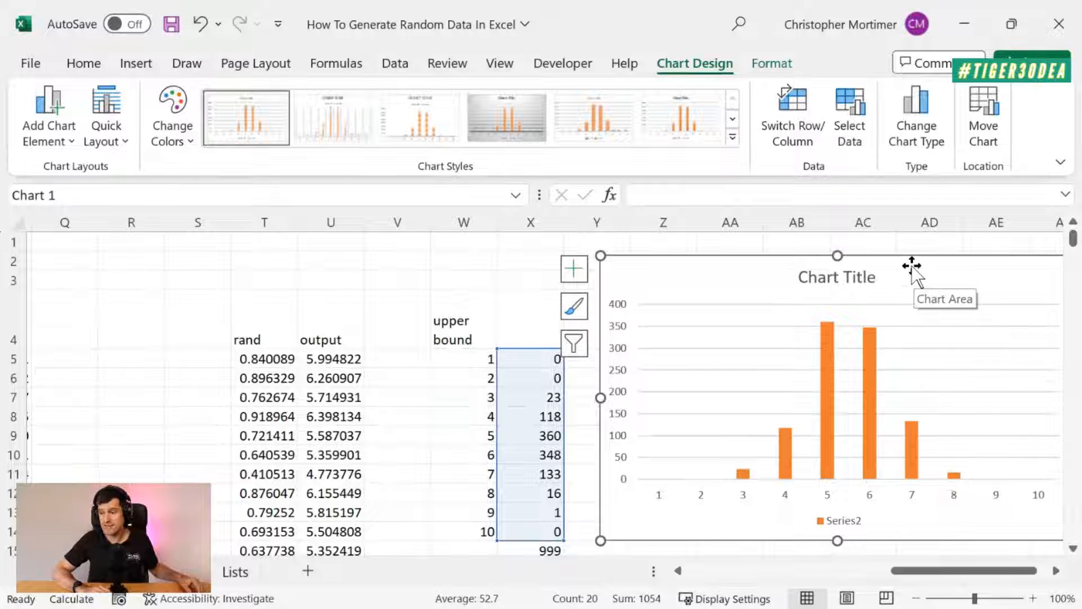
- Recalculate the worksheet repeatedly to regenerate the random samples and chart
click(173, 384)
click(663, 261)
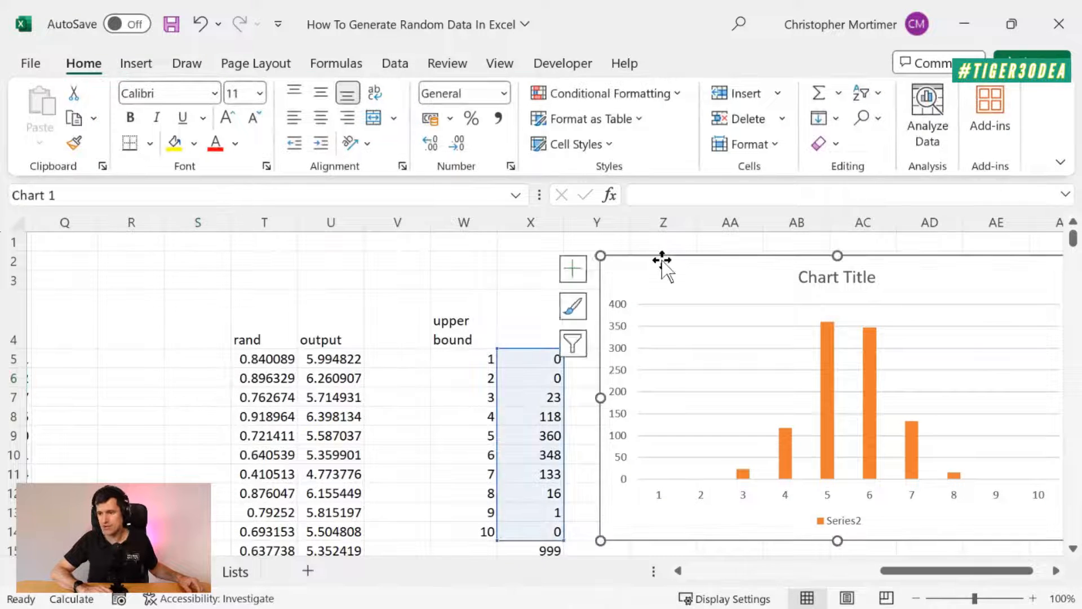
click(370, 310)
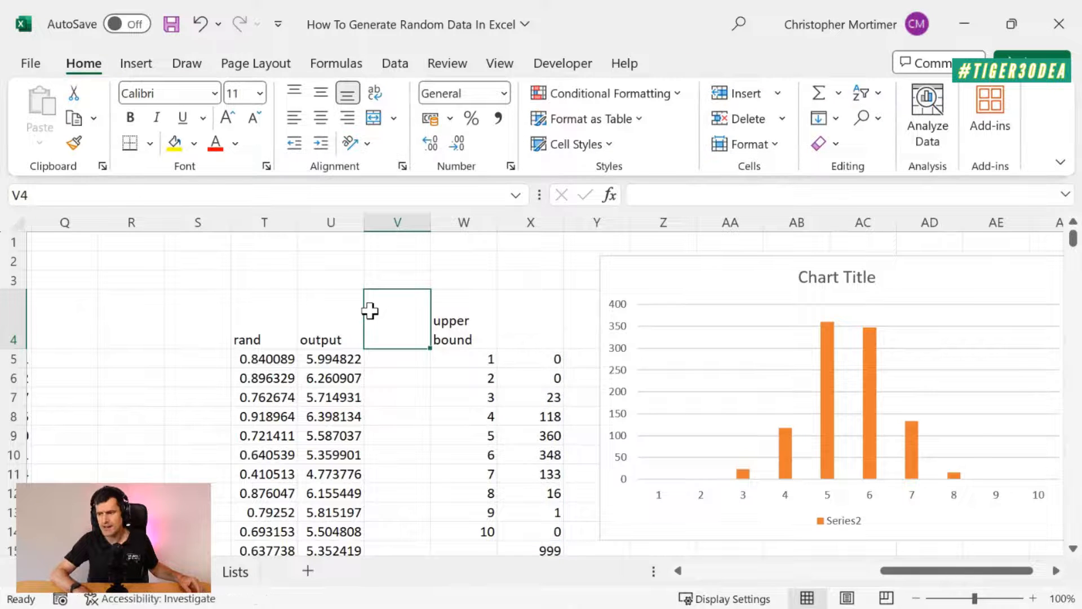
key(F9)
key(F9)
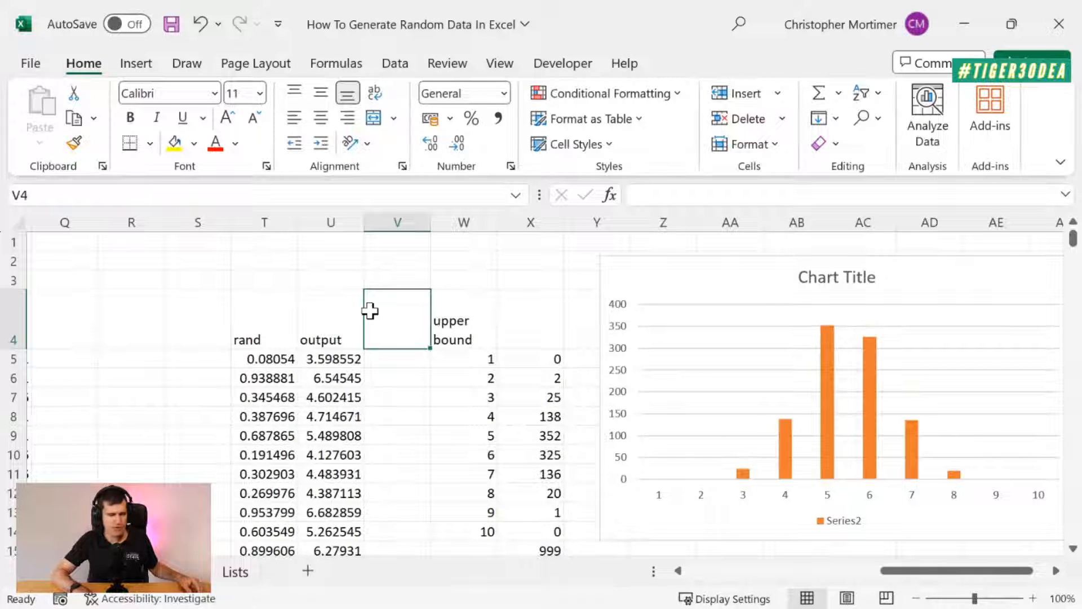
key(F9)
key(F9)
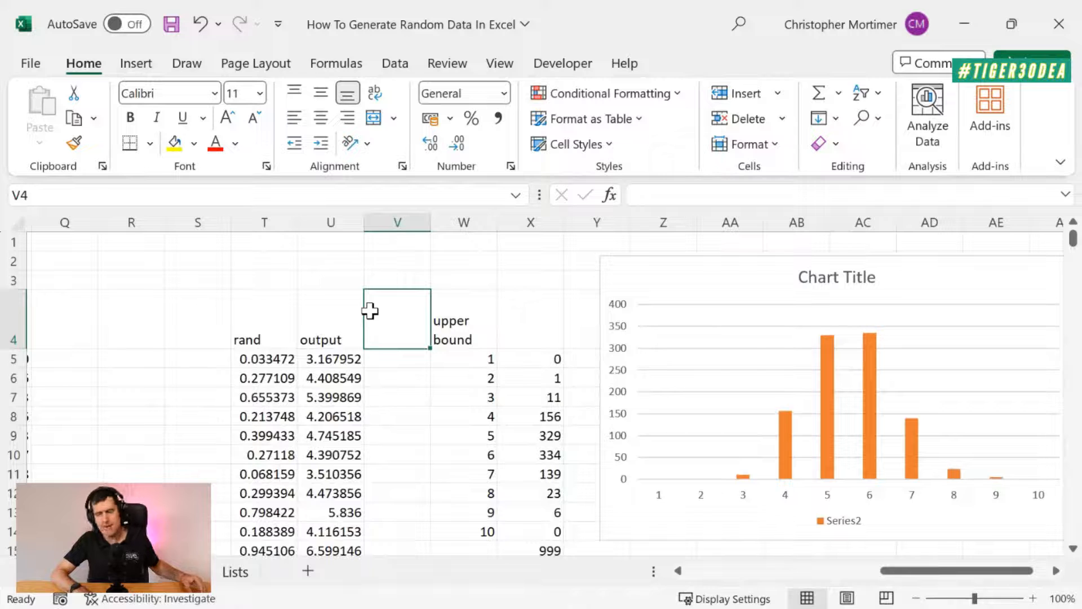
key(F9)
key(F9)
key(F9)
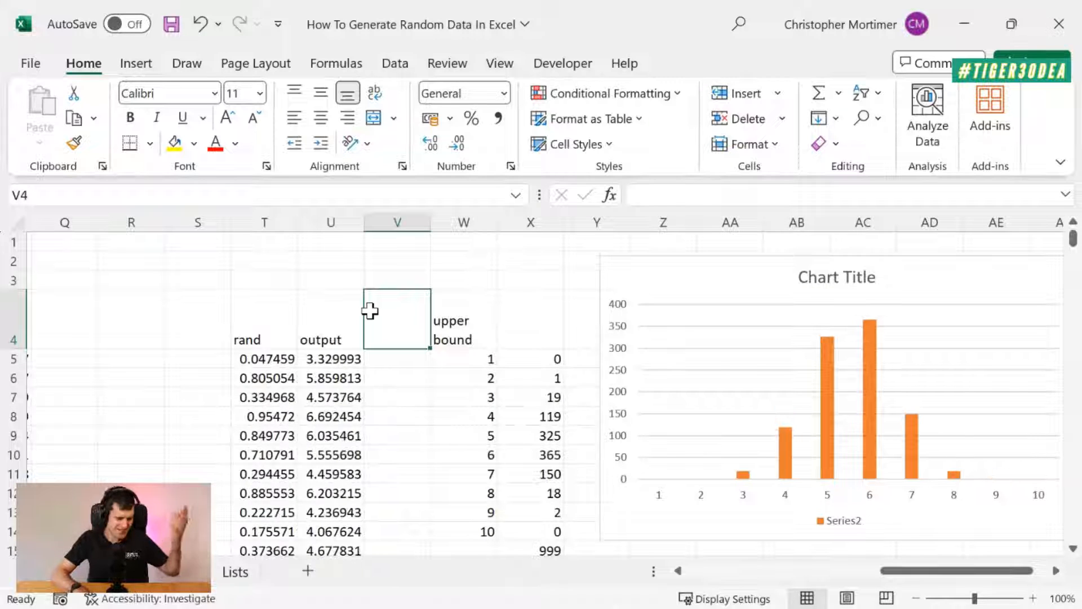
key(F9)
key(F9)
key(F9)
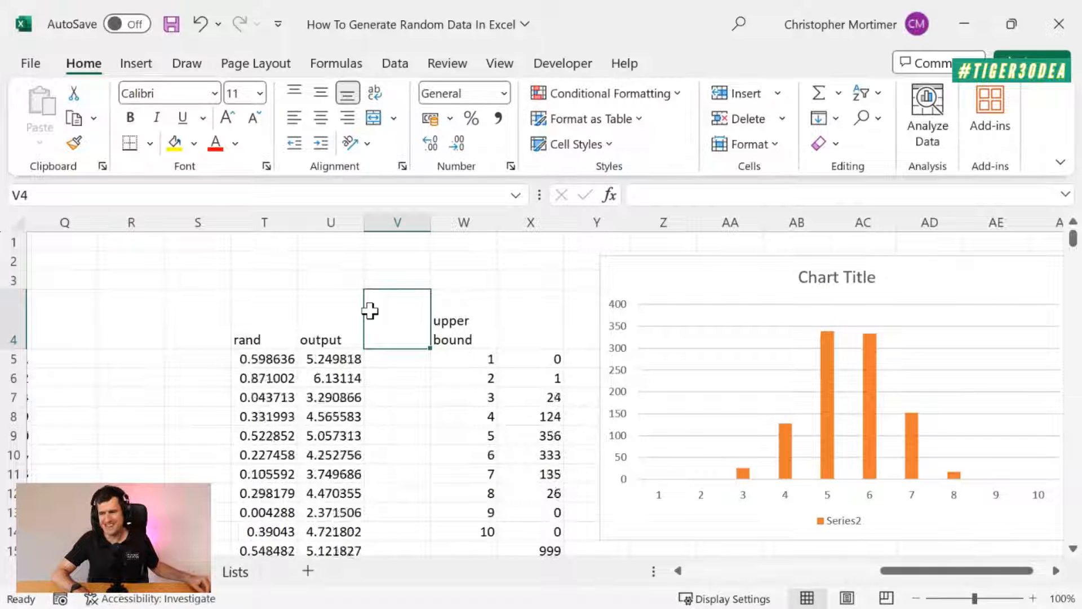
key(F9)
key(F9)
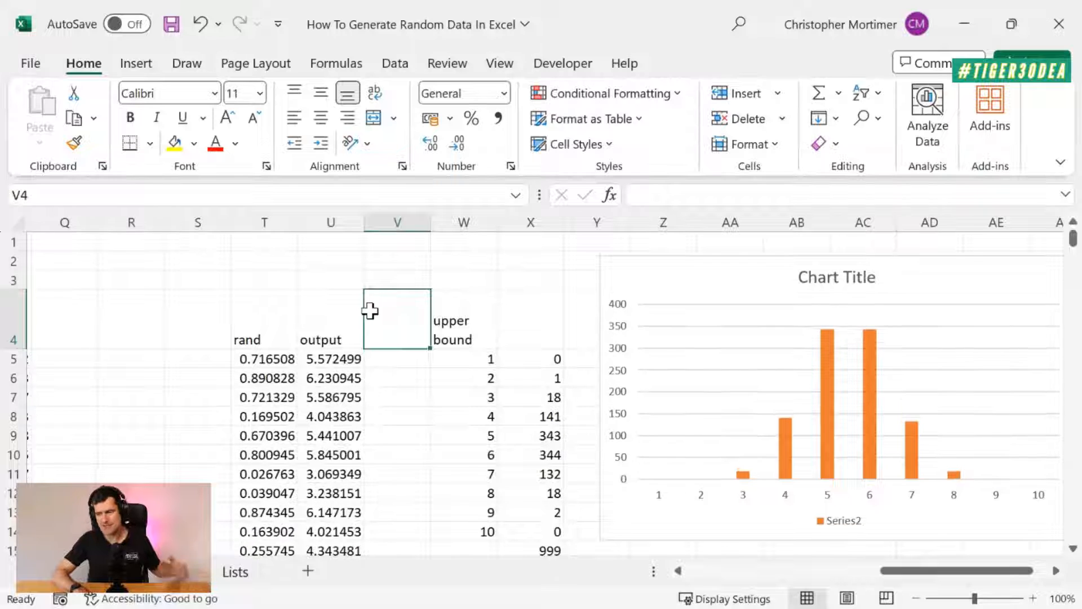
key(F9)
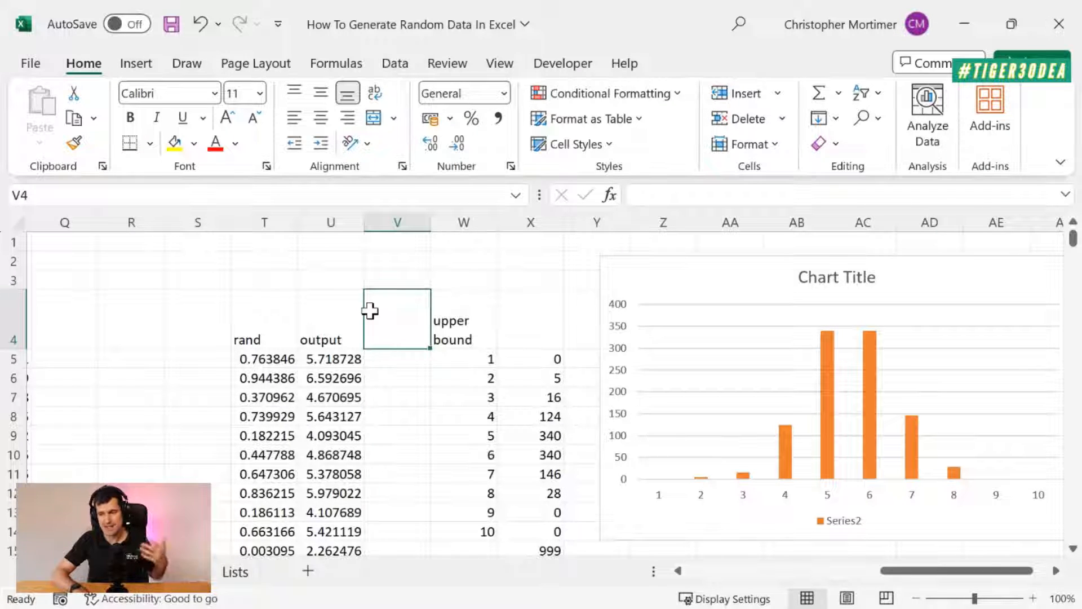
key(F9)
key(F9)
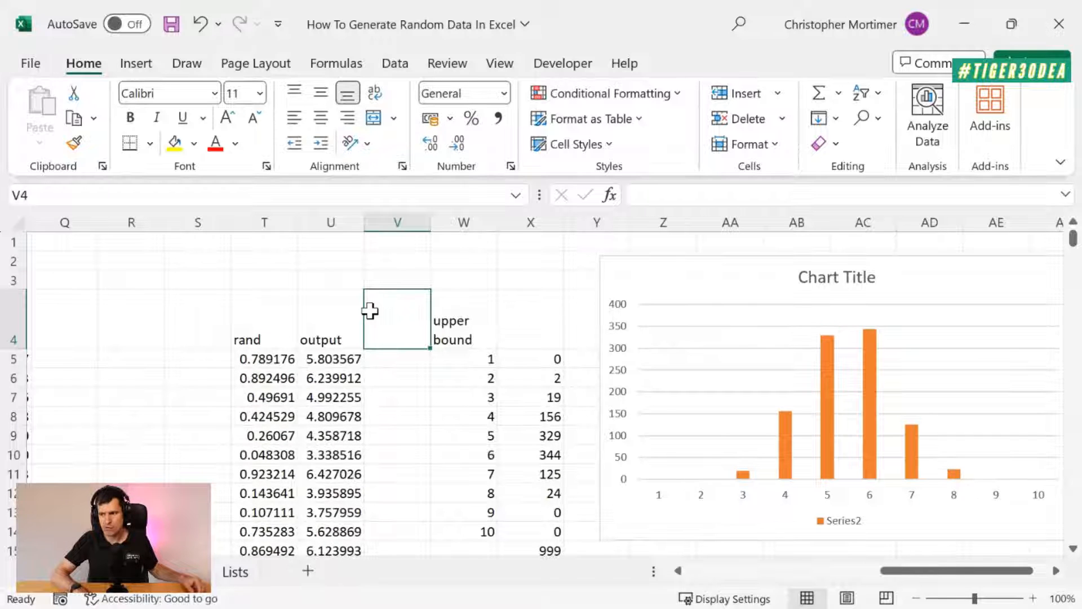
key(F9)
key(F9)
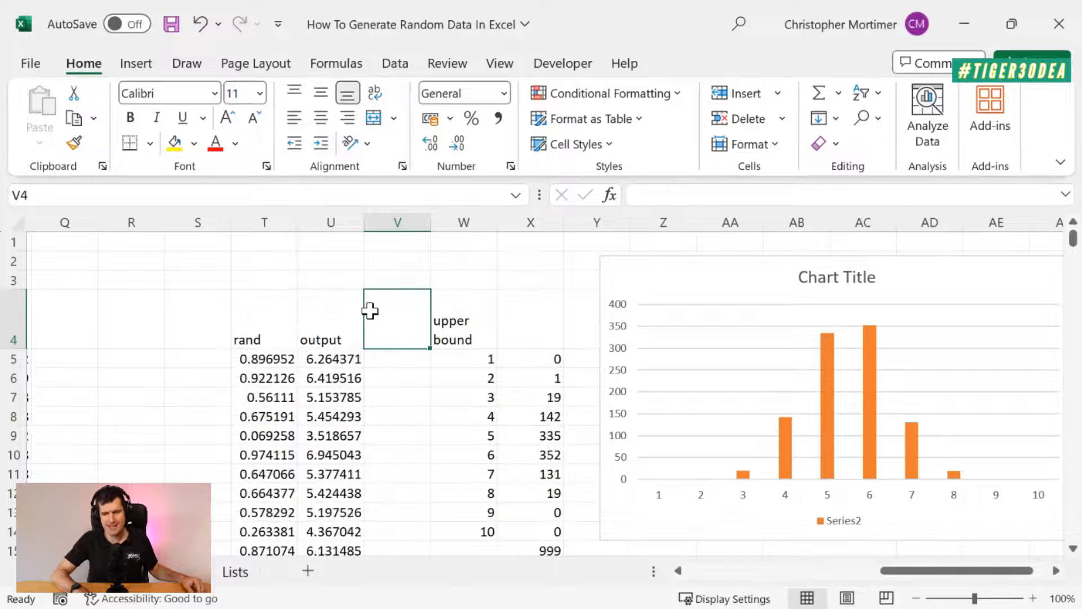
key(F9)
key(F9)
scroll(391, 411, down, 2)
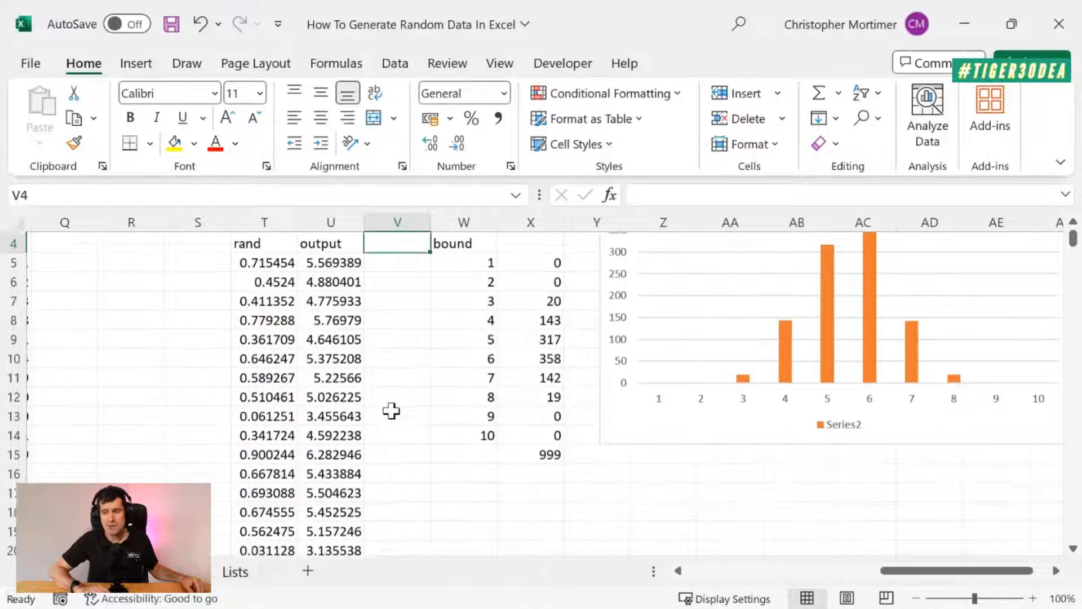
click(308, 386)
key(ctrl+Up)
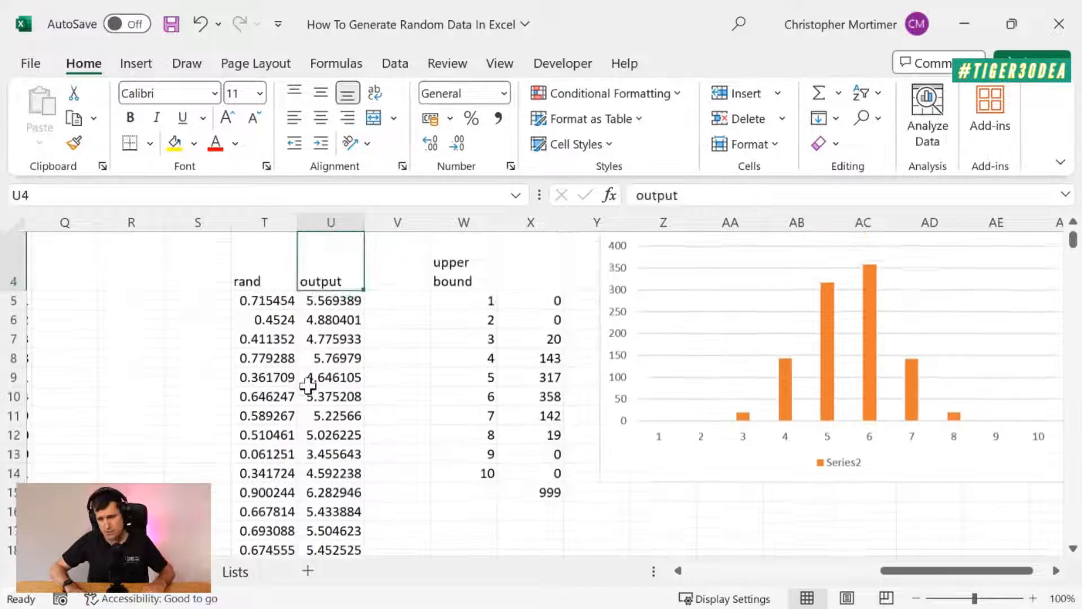
key(ctrl+Up)
key(ctrl+Down)
key(Down)
key(Down)
key(Up)
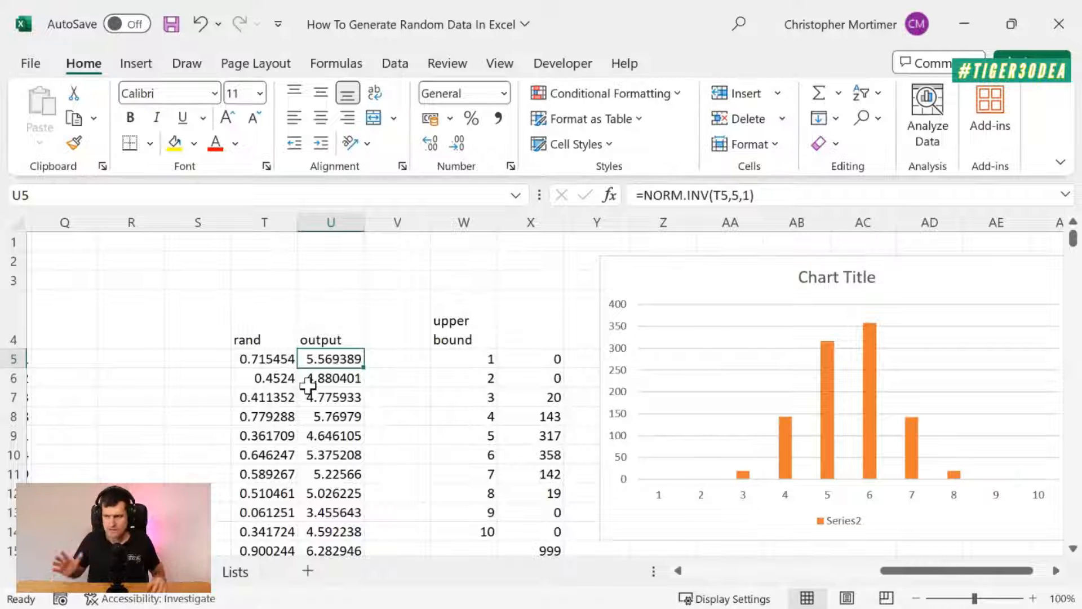
key(Left)
key(Left)
key(Left)
key(Left)
key(Left)
key(Left)
key(Left)
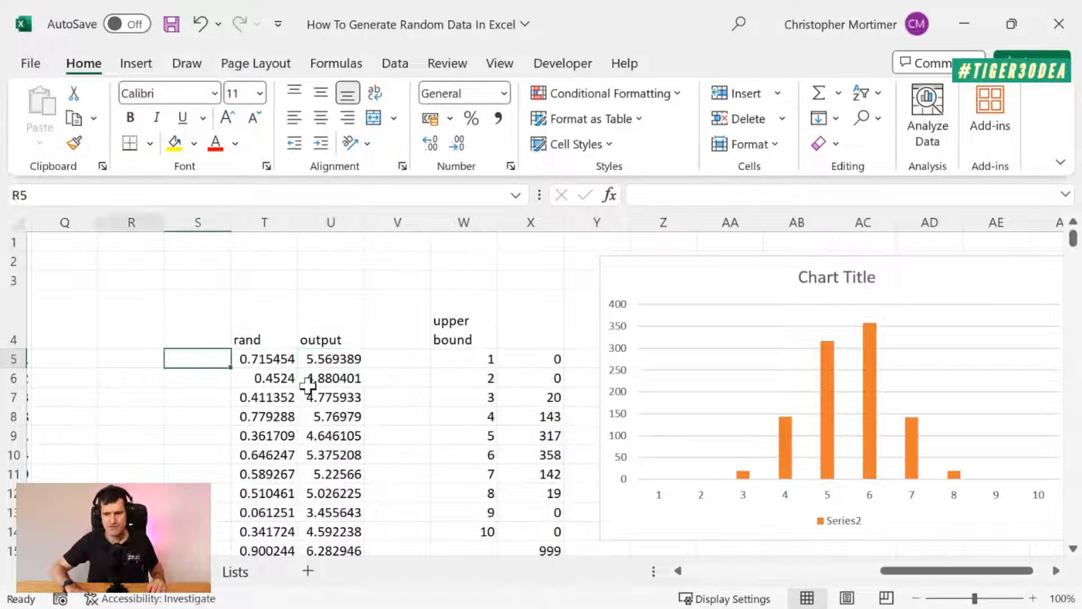
key(Right)
key(Right)
key(Right)
key(Right)
key(Right)
key(Right)
key(Right)
key(Right)
key(Right)
key(Right)
key(Right)
key(Right)
key(Right)
key(Right)
key(Right)
key(Right)
key(Right)
key(Right)
key(Right)
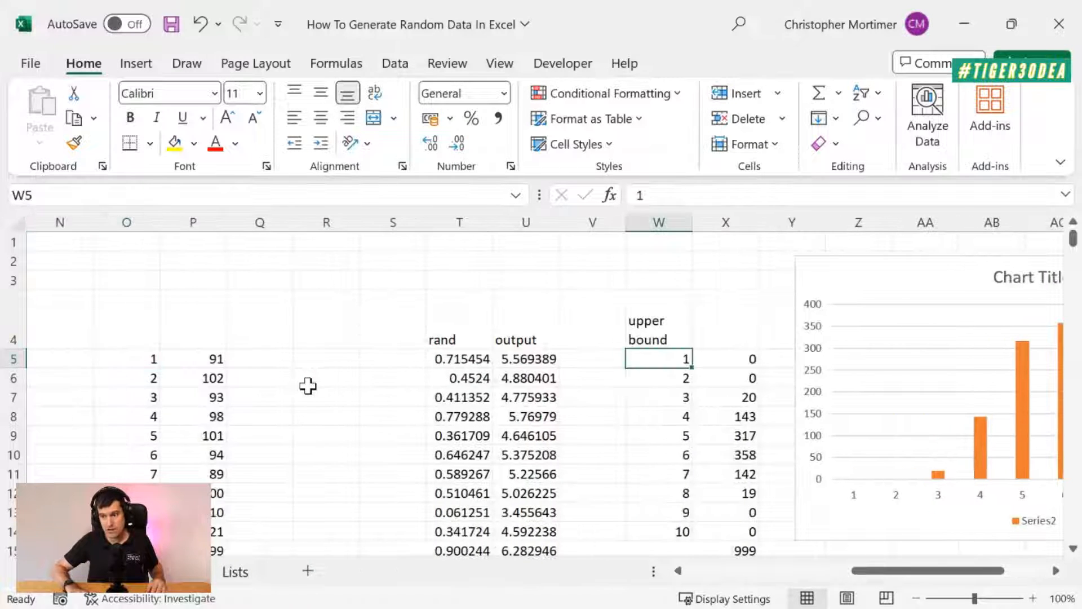
scroll(307, 385, right, 6)
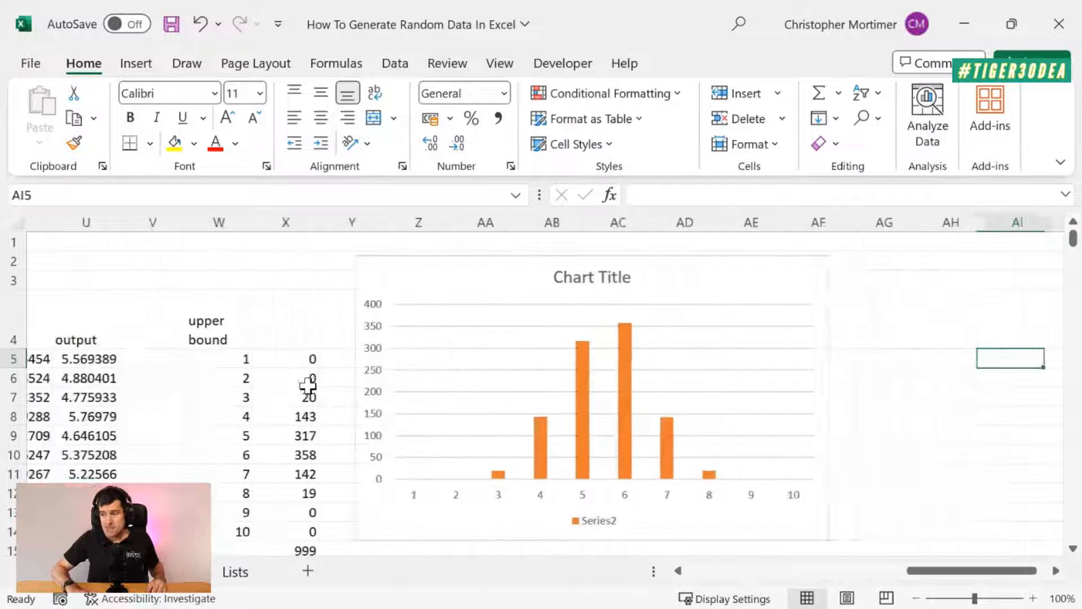
key(Left)
key(Left)
key(Left)
key(Left)
key(Left)
key(Left)
key(Left)
key(Left)
key(Left)
key(Left)
key(Left)
key(Left)
key(Left)
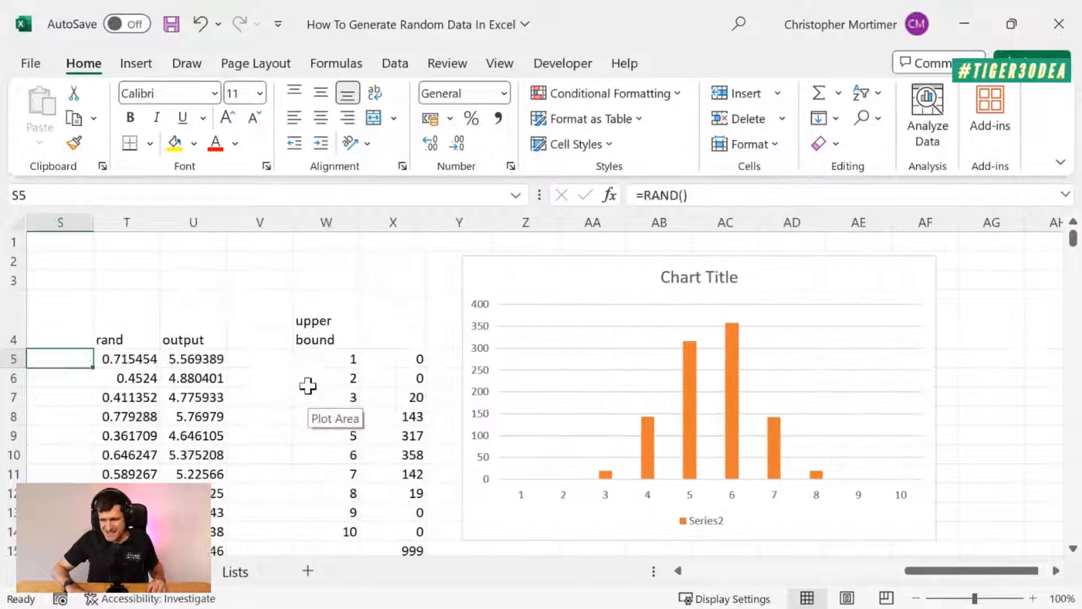
key(Right)
key(Right)
key(Right)
key(Right)
key(Right)
key(Right)
key(Right)
key(Right)
key(Right)
key(Right)
key(Right)
key(Right)
key(Right)
key(Right)
key(Right)
key(Right)
key(Right)
key(Right)
key(Right)
key(Right)
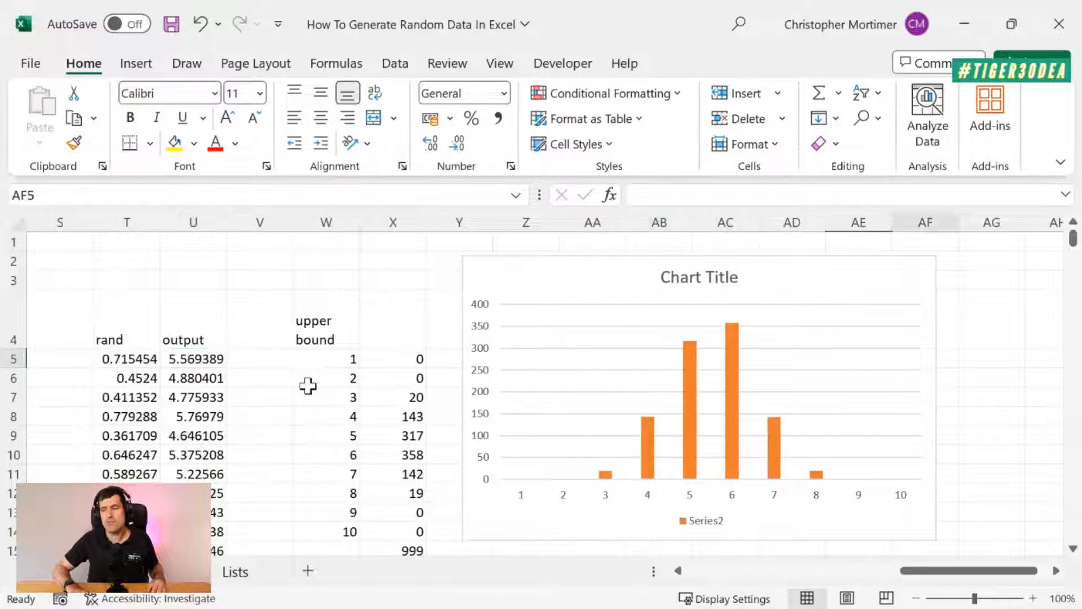
key(Left)
key(Left)
key(Left)
key(Left)
key(Left)
key(Left)
key(Left)
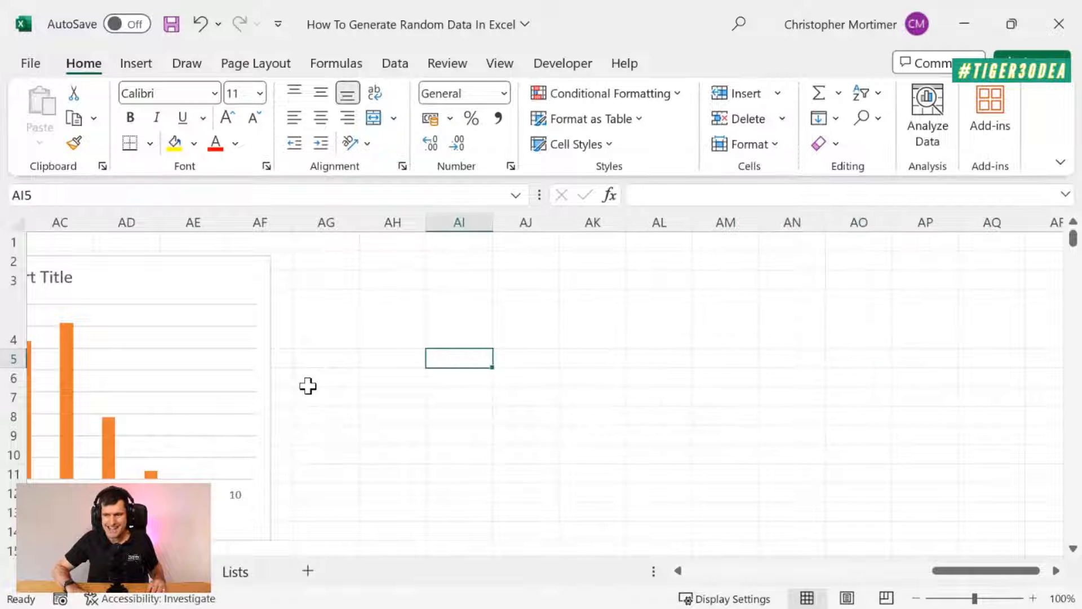
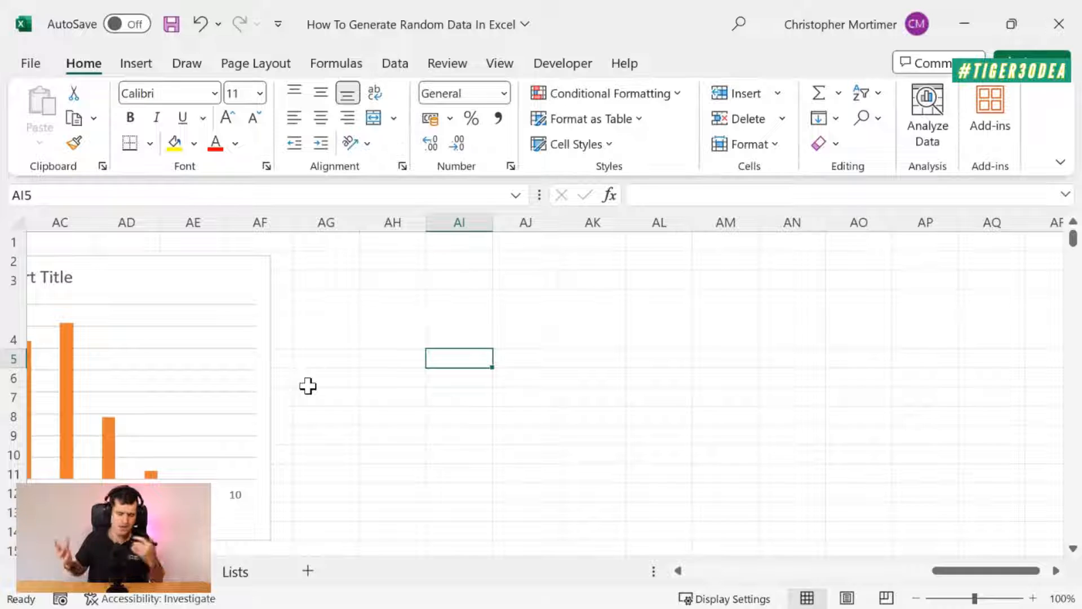
- Examine the Kennel column values in the dog survey data and scroll back to the chart area
key(Left)
key(Left)
key(Left)
key(Left)
key(Left)
key(Left)
key(Left)
key(Left)
key(Left)
key(Left)
key(Left)
key(Left)
key(Left)
key(Left)
key(Left)
key(Left)
key(Left)
key(Left)
key(Left)
key(Left)
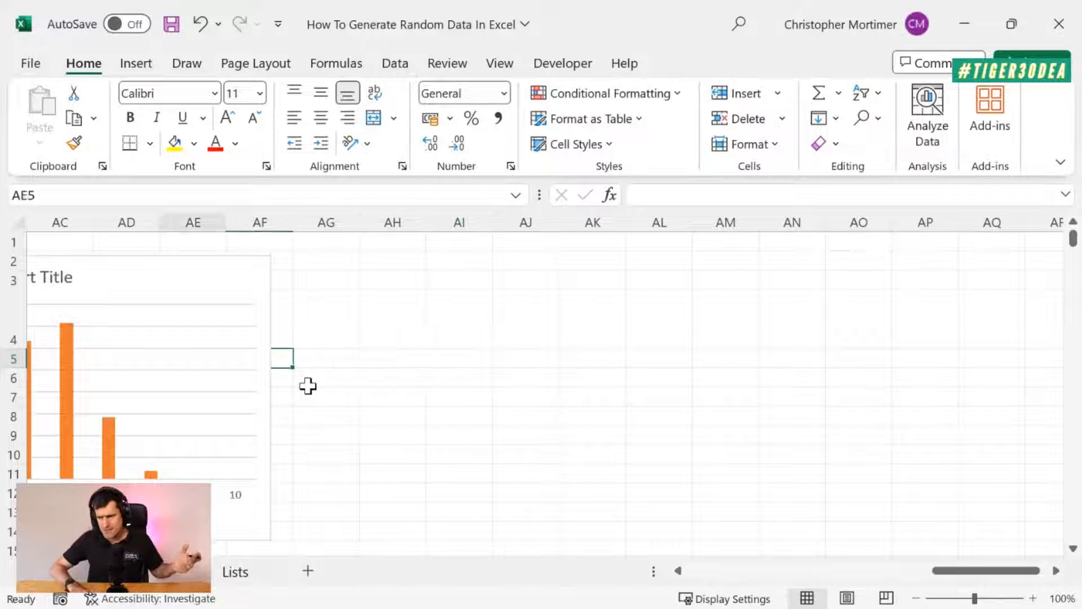
key(Left)
key(Left)
key(Left)
key(Left)
key(Left)
key(Left)
key(Left)
key(Left)
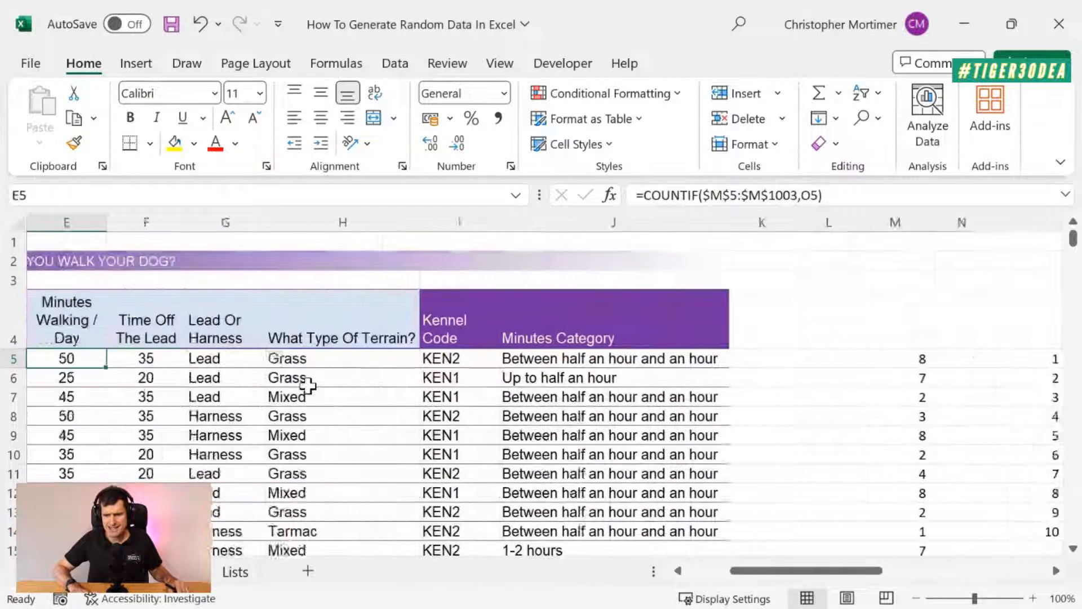
key(Down)
key(Down)
key(Down)
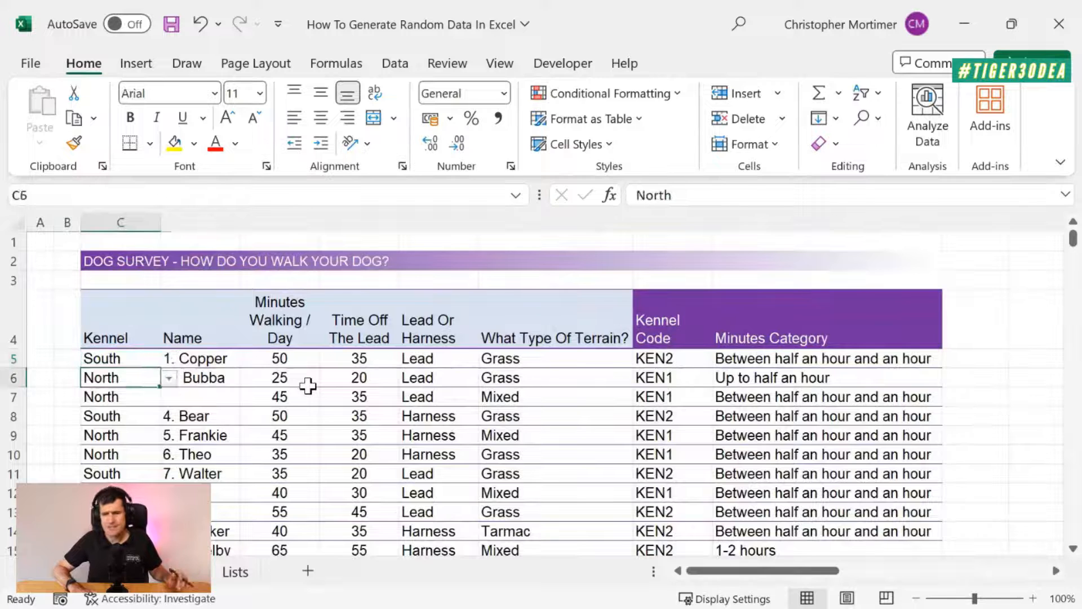
key(Up)
key(Up)
key(Up)
key(Down)
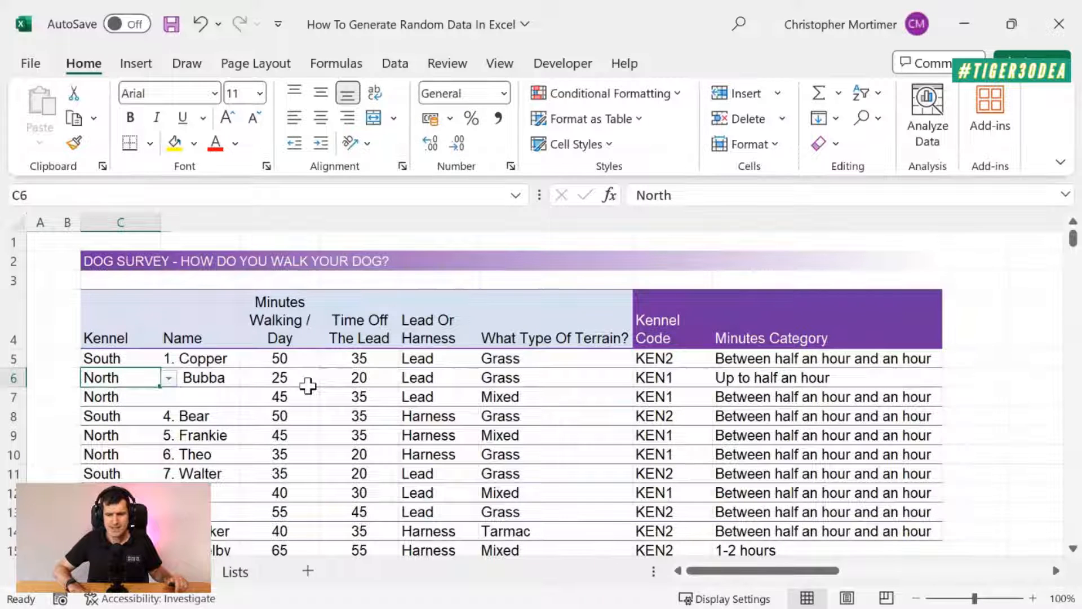
key(Down)
key(Down)
key(Down)
key(Down)
key(Down)
key(Down)
key(Down)
key(ctrl+Down)
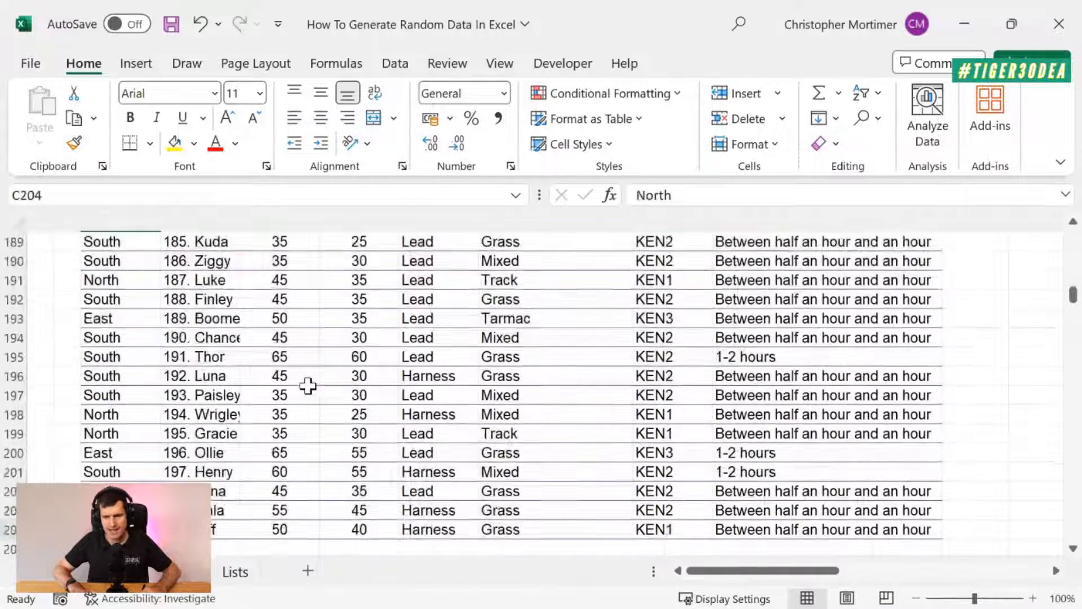
key(ctrl+Up)
key(ctrl+Up)
key(ctrl+Up)
key(Down)
key(Down)
key(Down)
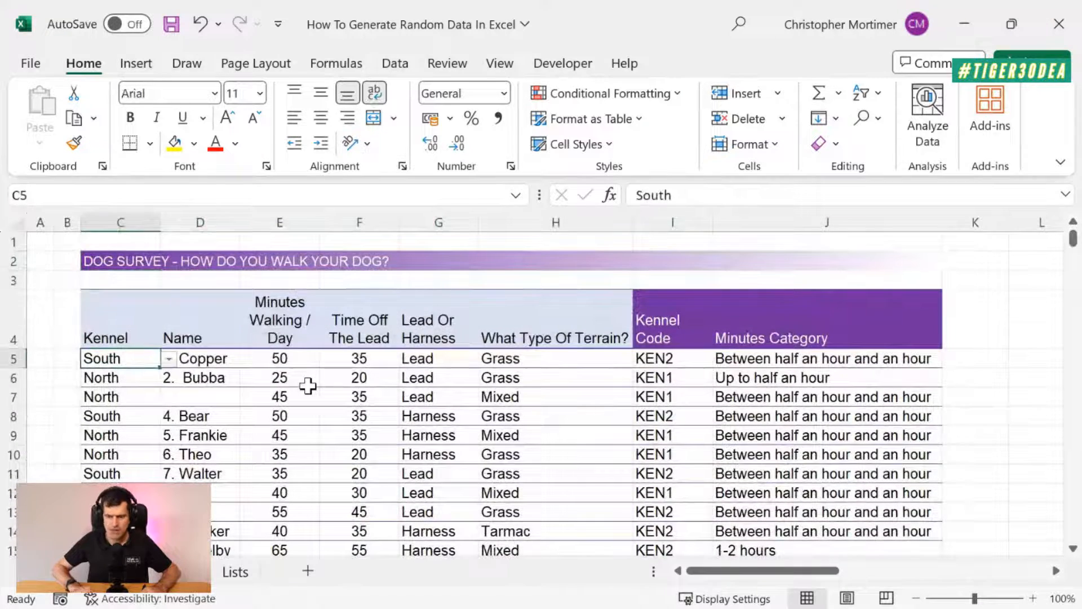
scroll(308, 386, right, 8)
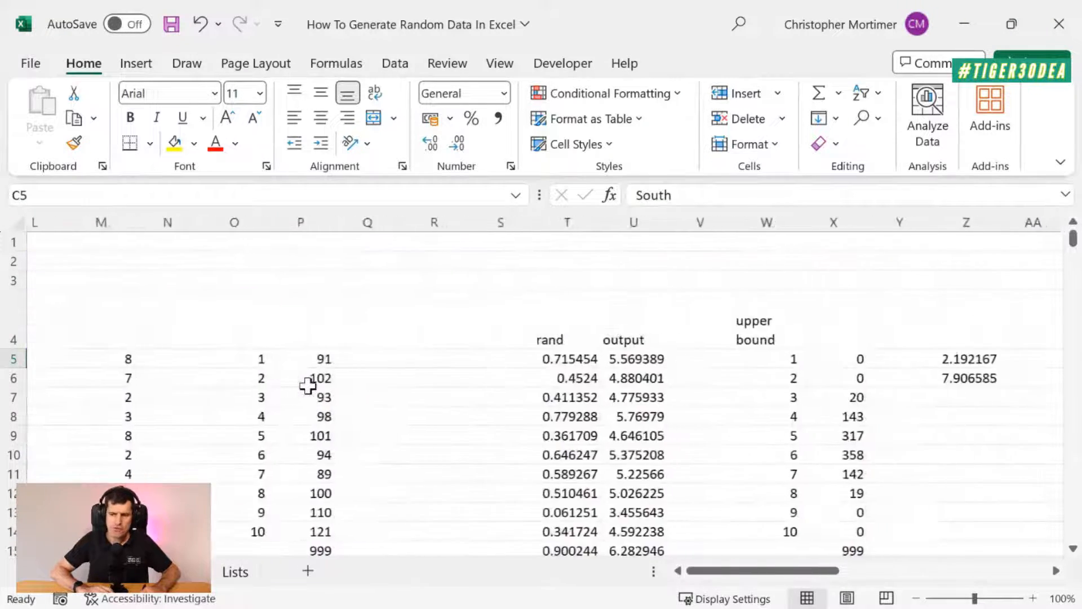
scroll(308, 386, right, 5)
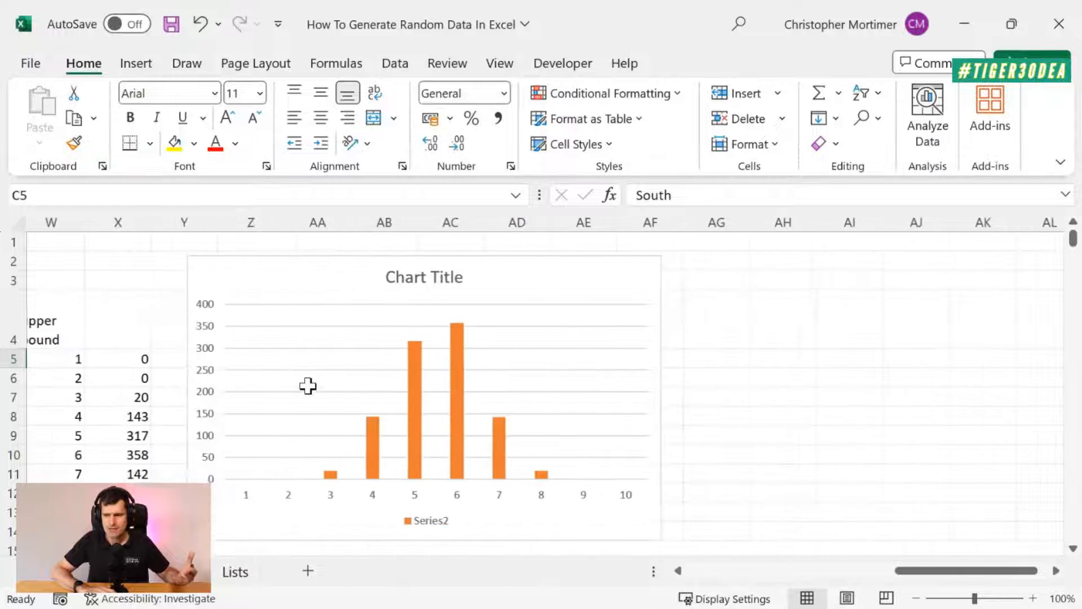
- Enter the bounds 0, 70, 80, 90 and 100 down column AI starting at AI5
click(512, 357)
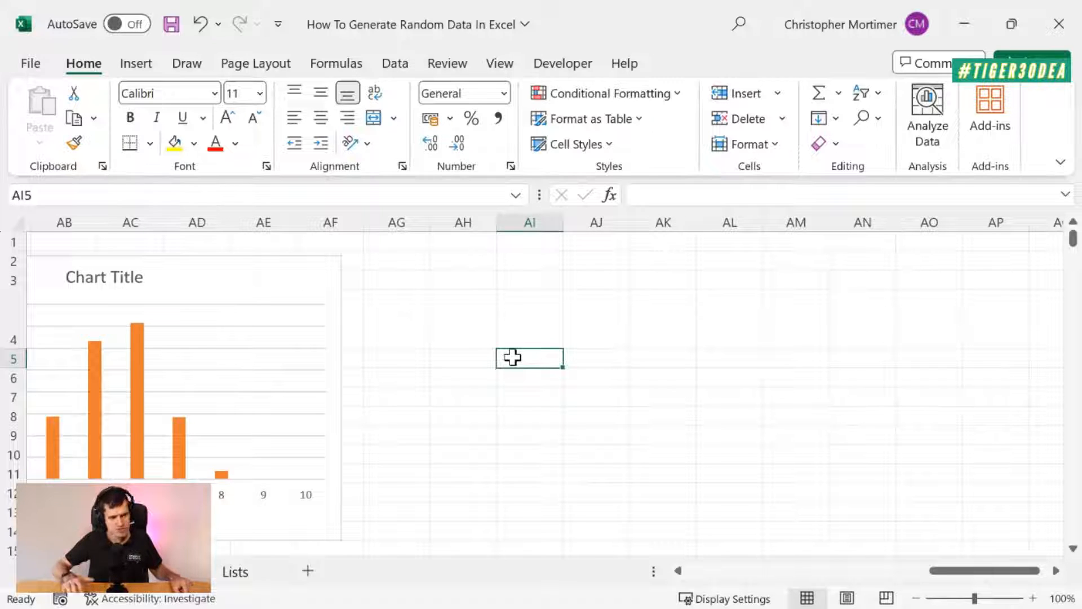
text(0)
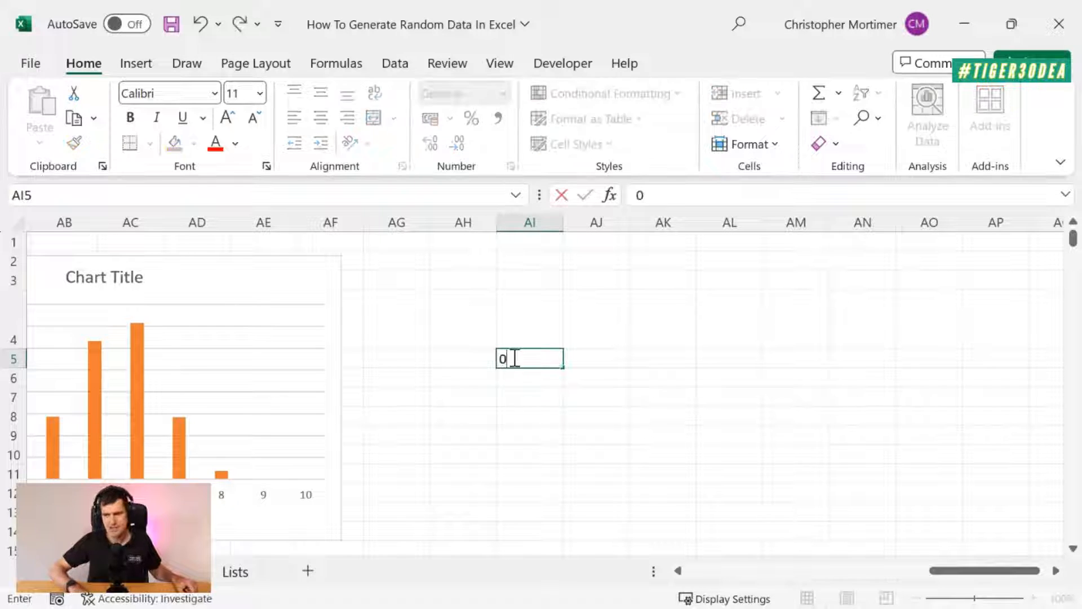
key(Return)
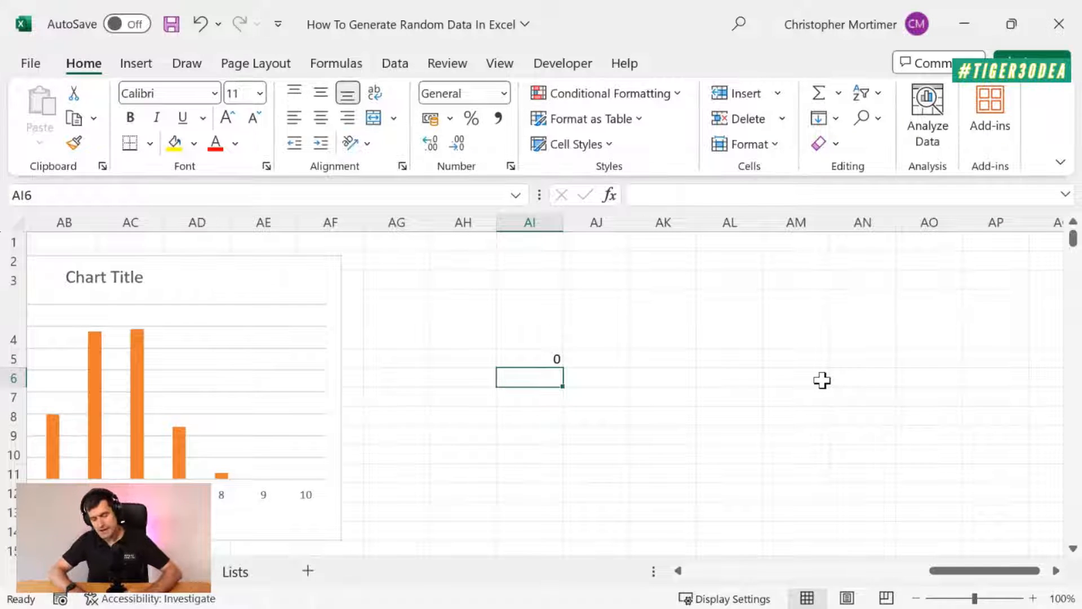
text(60)
key(Return)
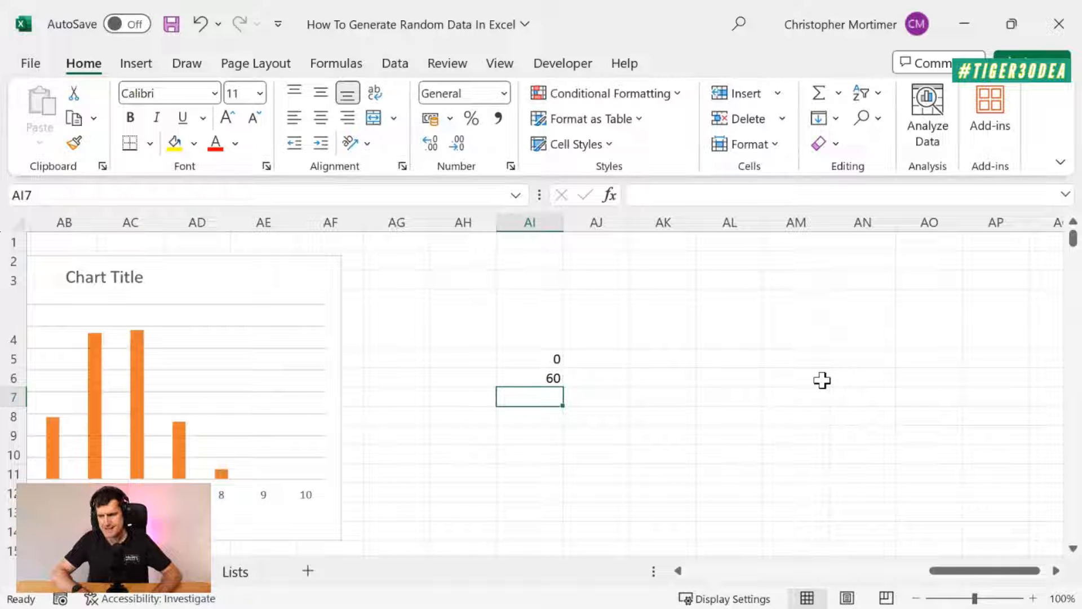
key(Up)
text(70)
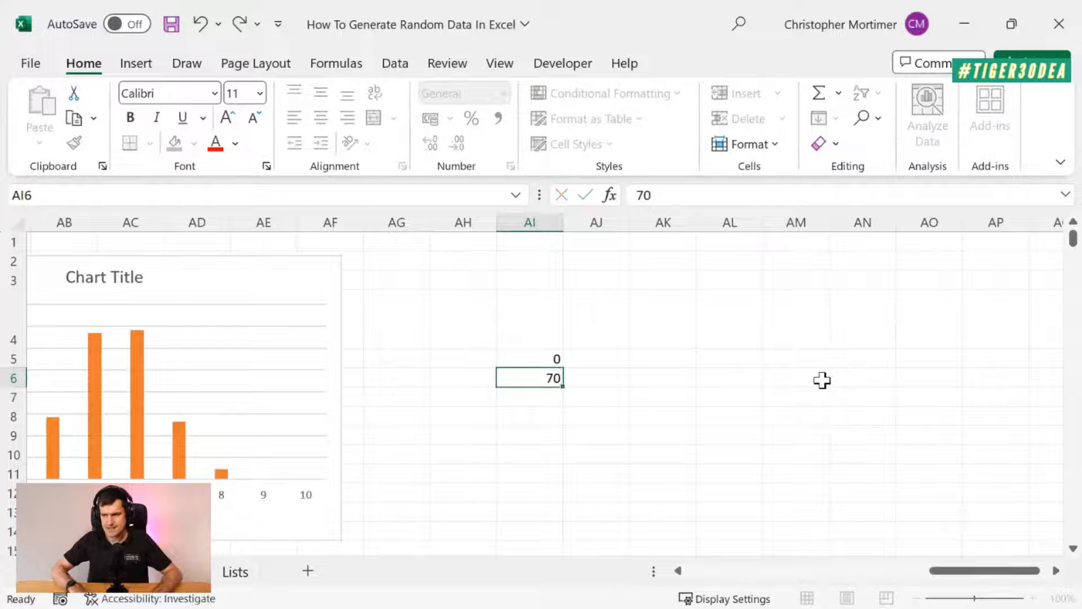
key(Return)
text(80)
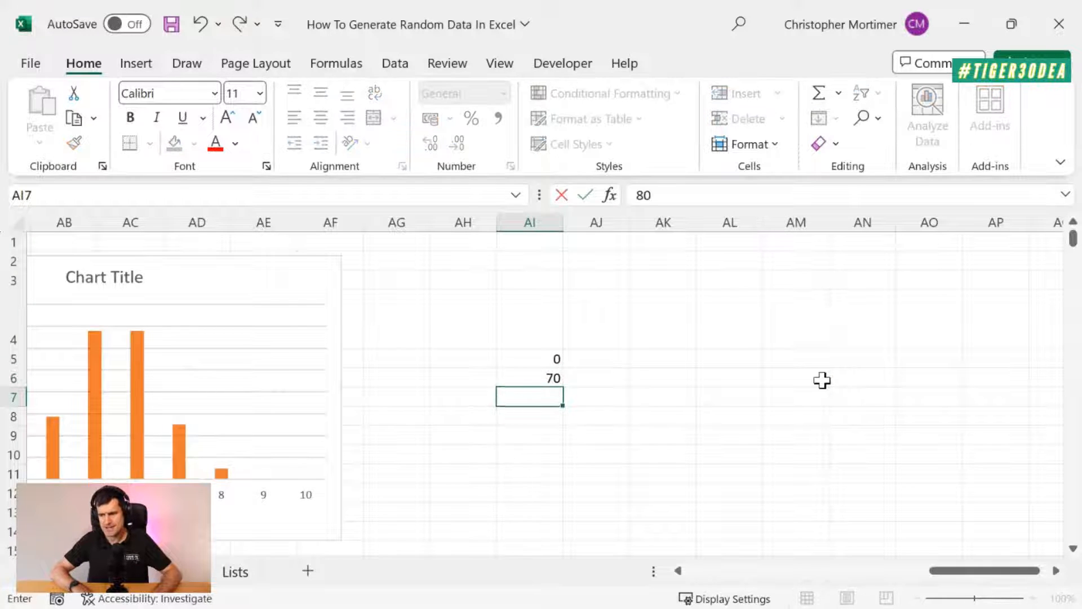
key(Return)
text(90)
key(Return)
text(100)
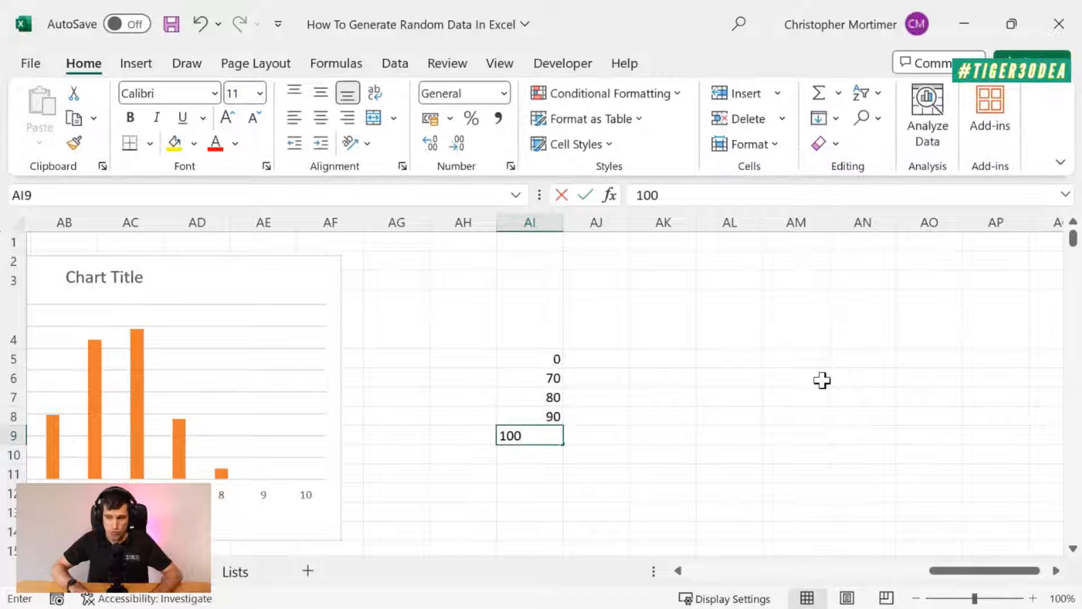
key(Up)
key(Up)
key(Up)
key(Up)
key(shift+Down)
key(shift+Down)
key(shift+Down)
key(shift+Down)
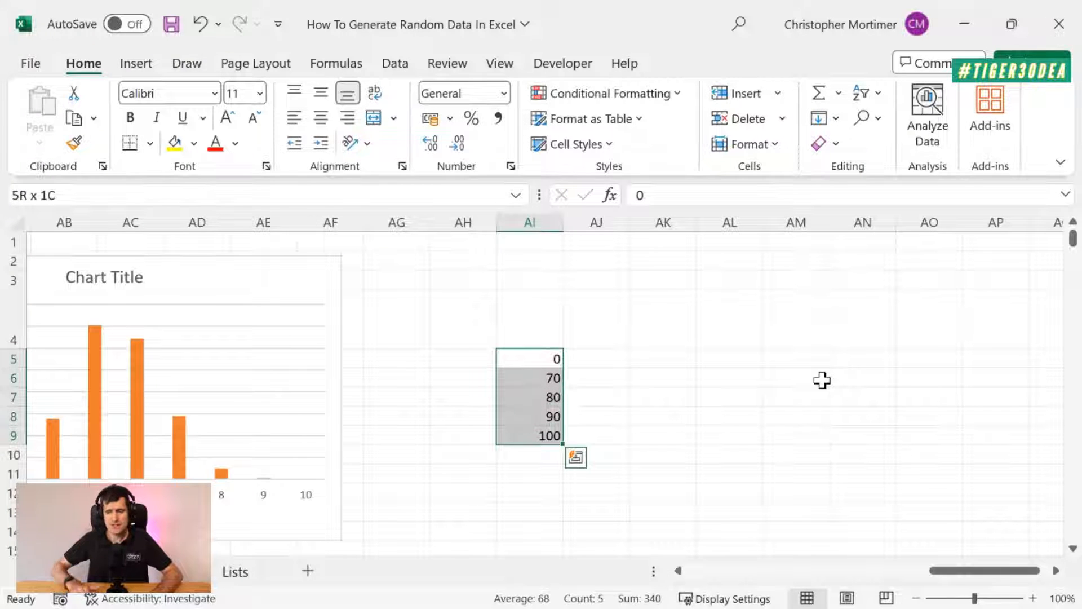
key(shift+Up)
key(shift+Up)
key(shift+Up)
key(shift+Up)
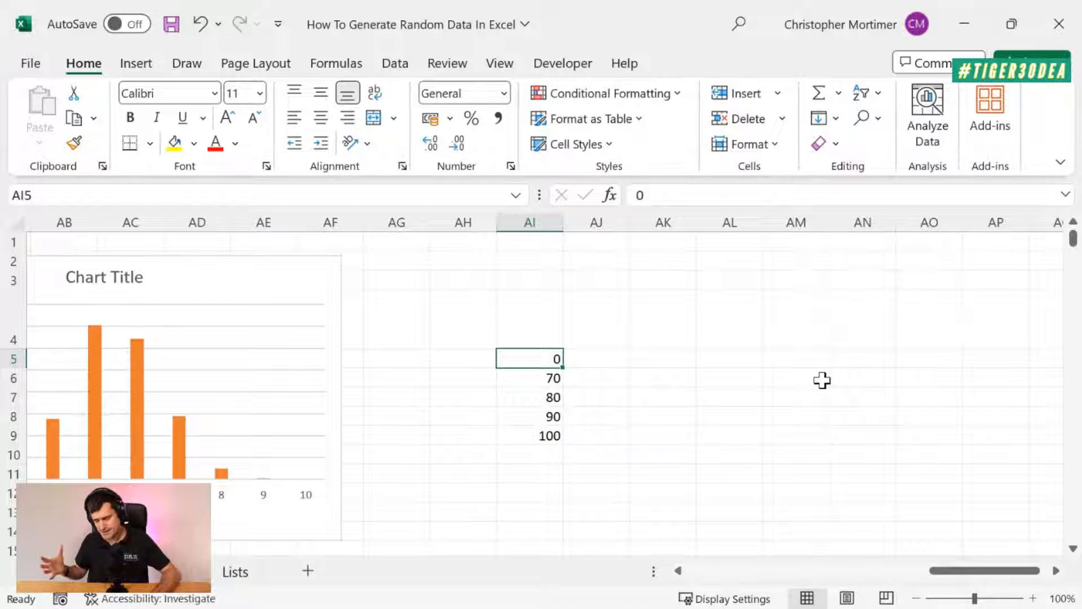
key(Right)
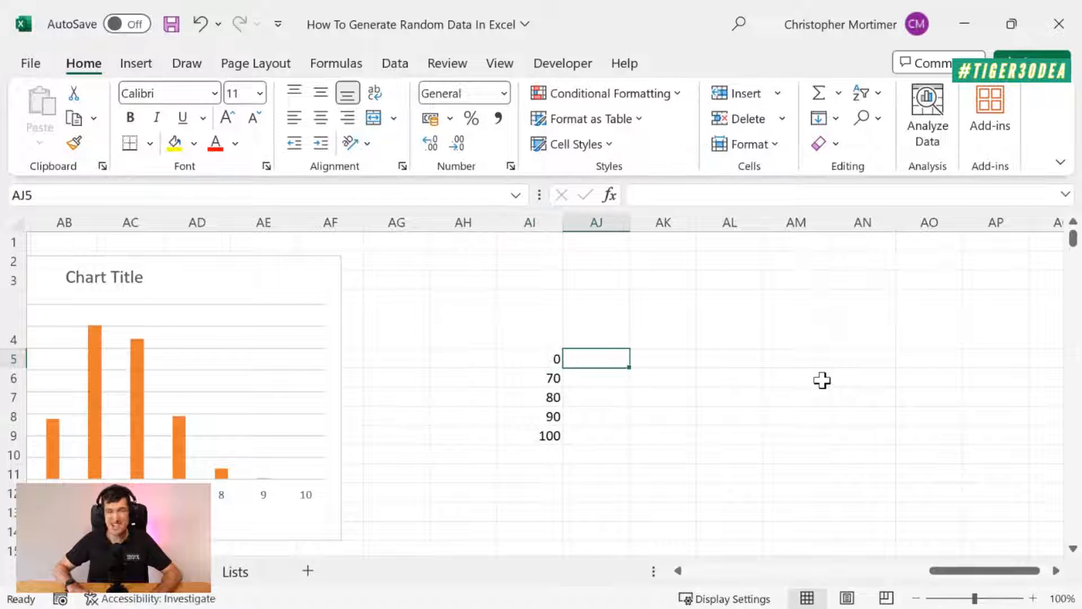
key(Left)
key(shift+Down)
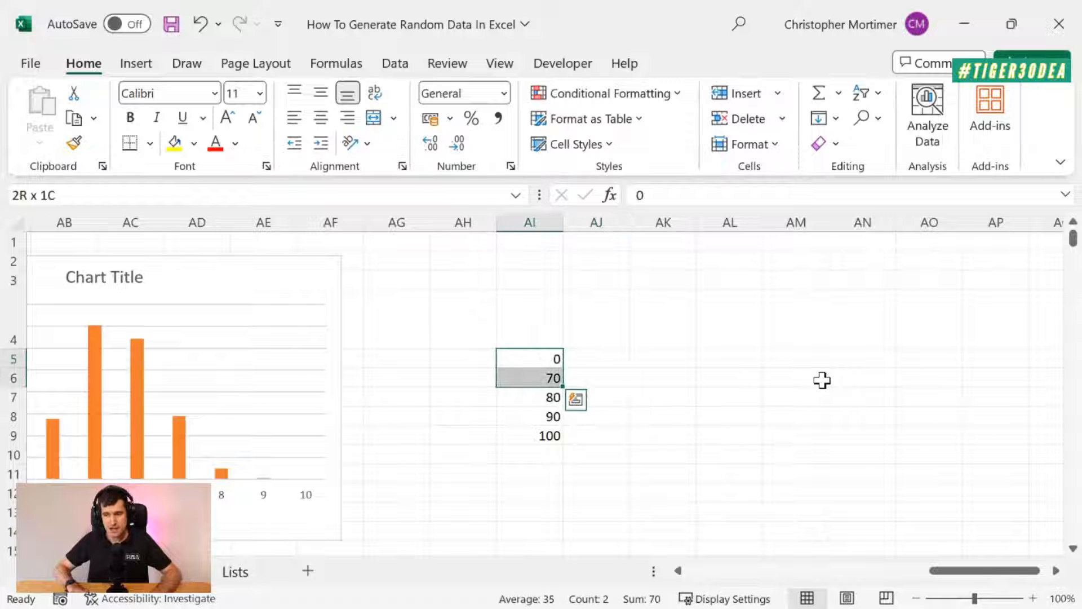
key(Right)
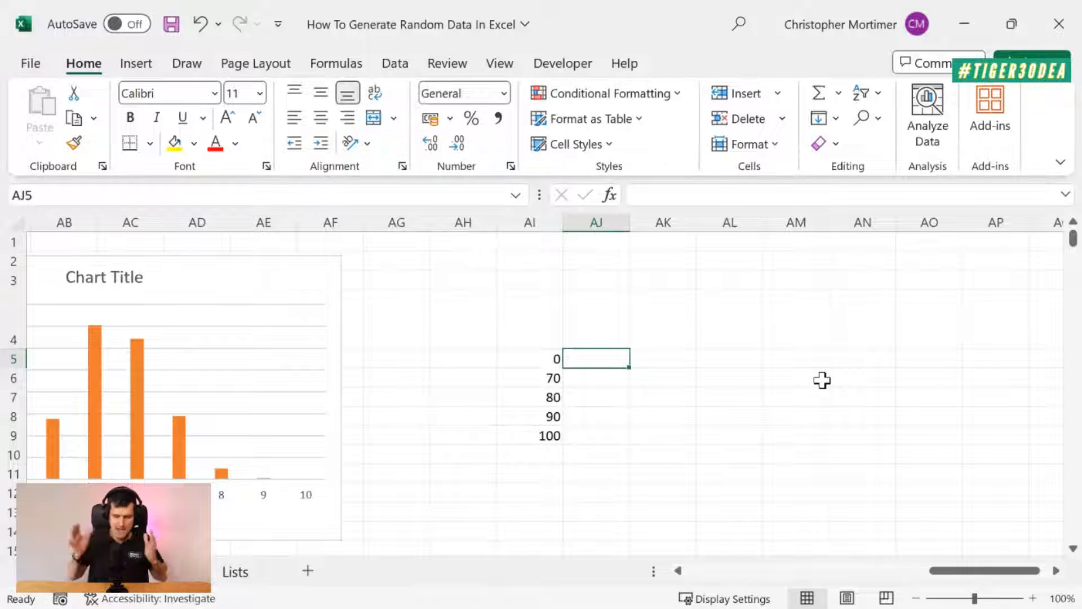
key(Left)
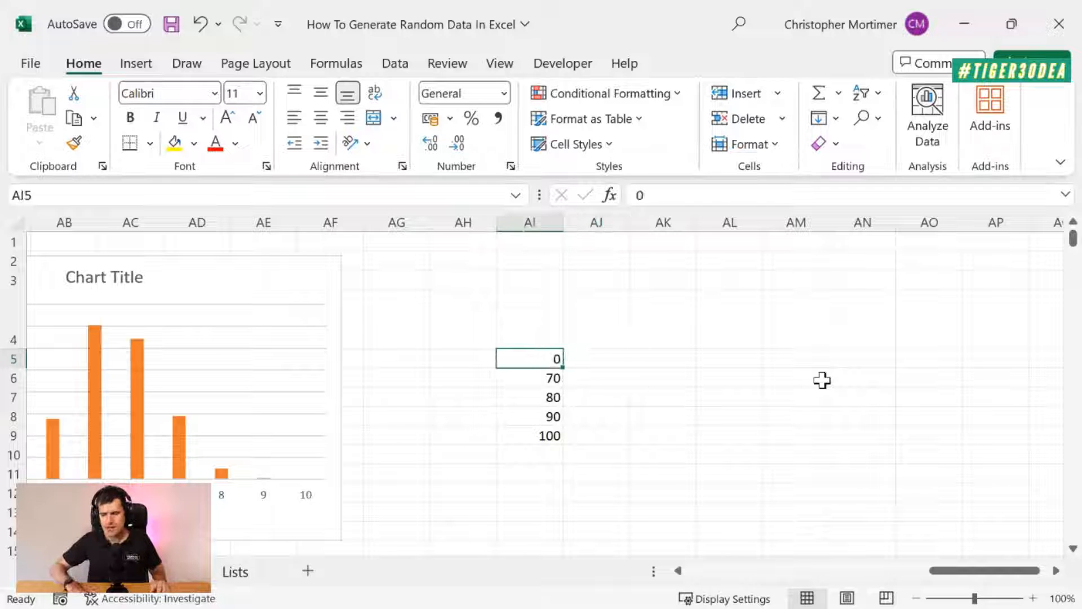
- Replace the bounds in AI6:AI9 with 0.7, 0.8, 0.9 and 1
key(Down)
text(0.7)
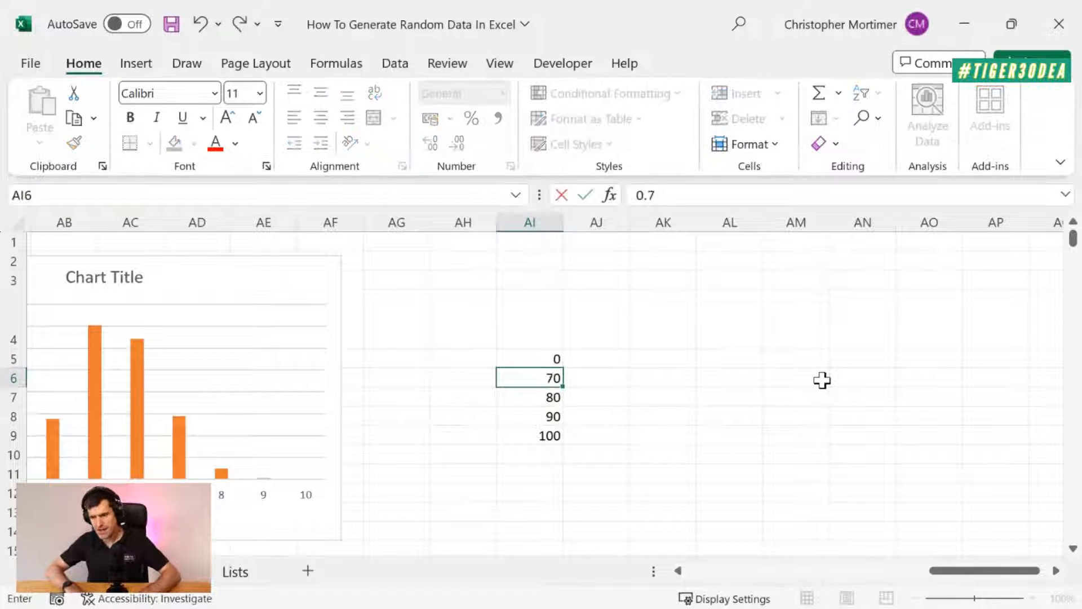
key(Return)
text(0.8)
key(Return)
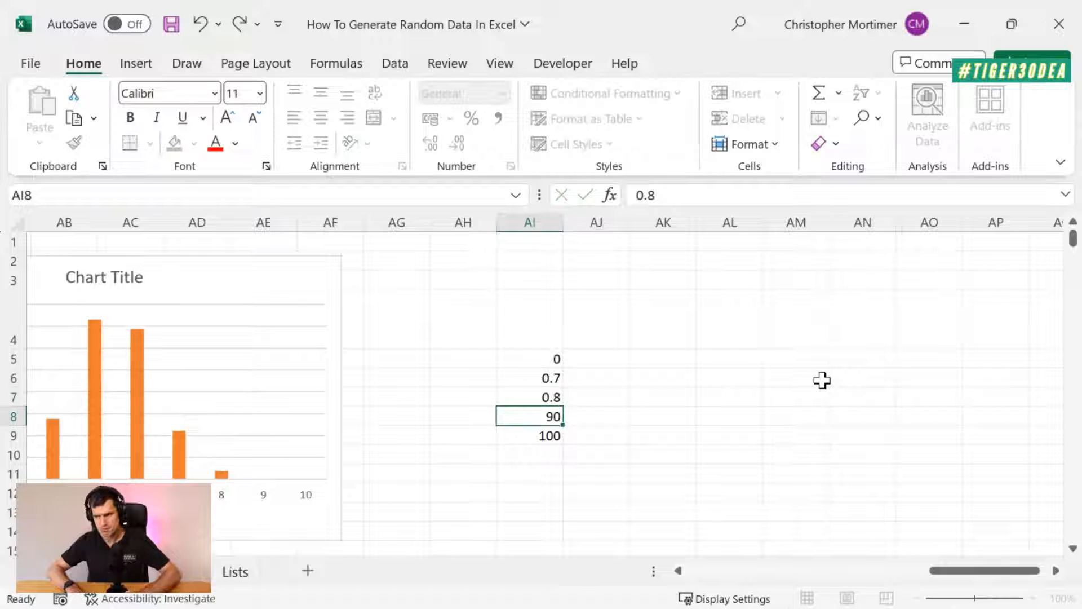
text(0.9)
key(Return)
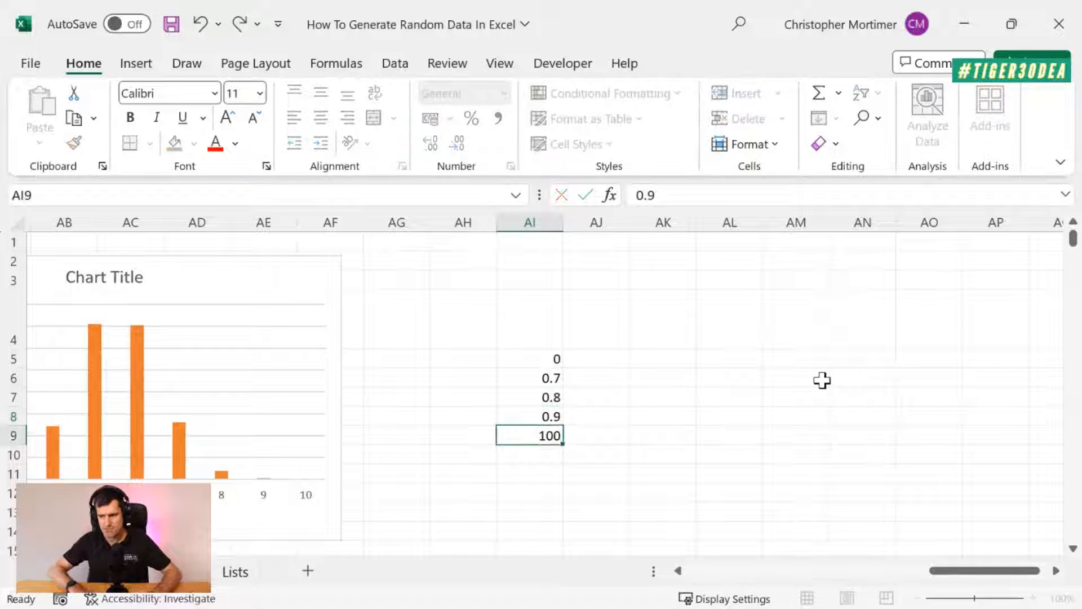
key(Return)
key(Up)
text(1)
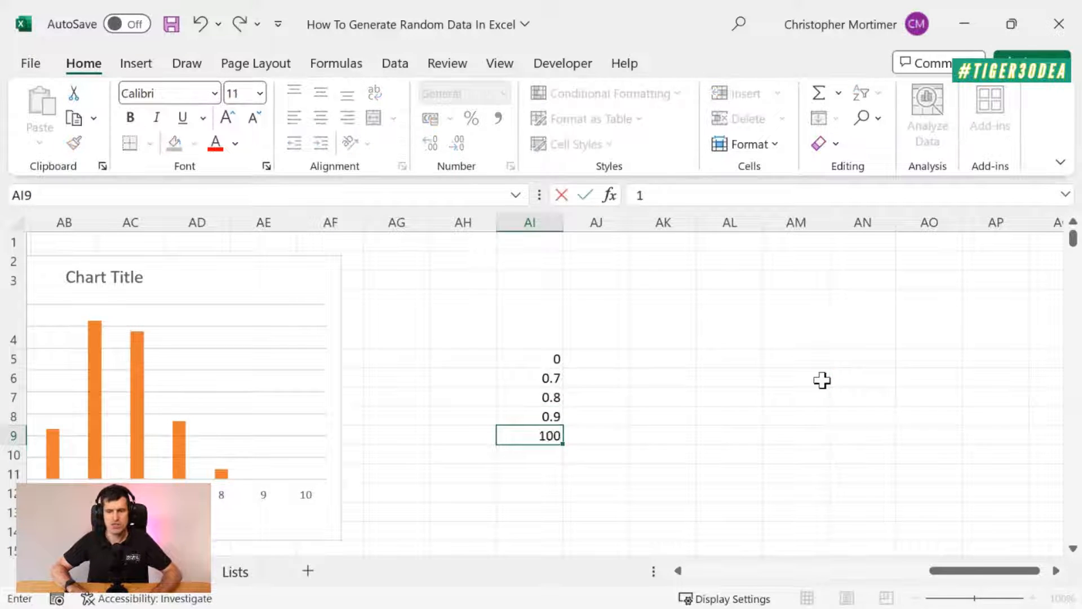
key(Return)
- Enter the labels North, South, East and West in AJ5:AJ8 beside the bounds
key(Up)
key(Up)
key(Up)
key(Up)
key(Up)
key(Right)
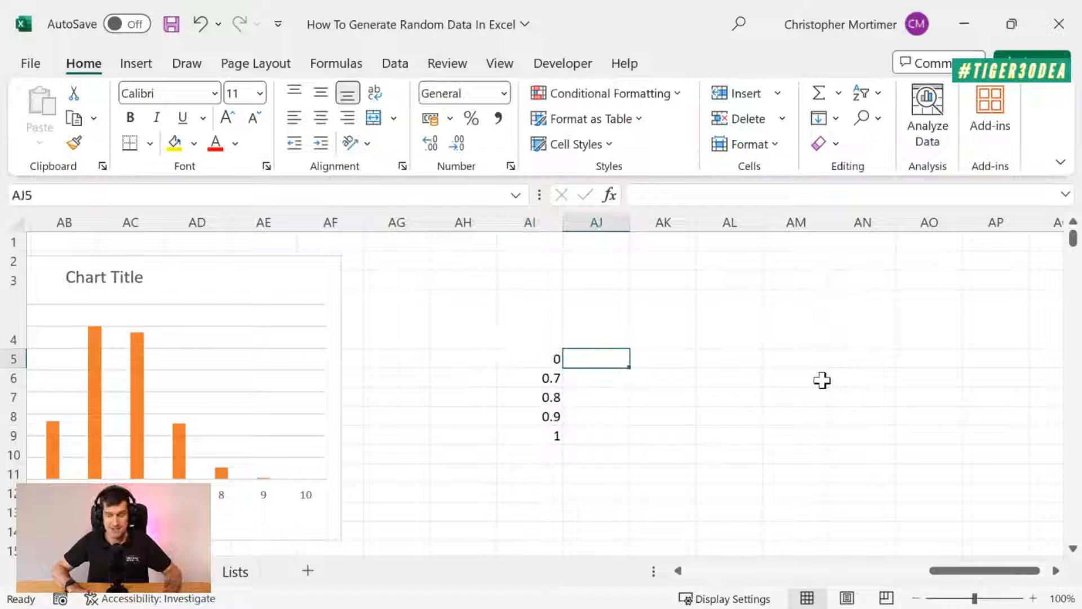
text(Norht)
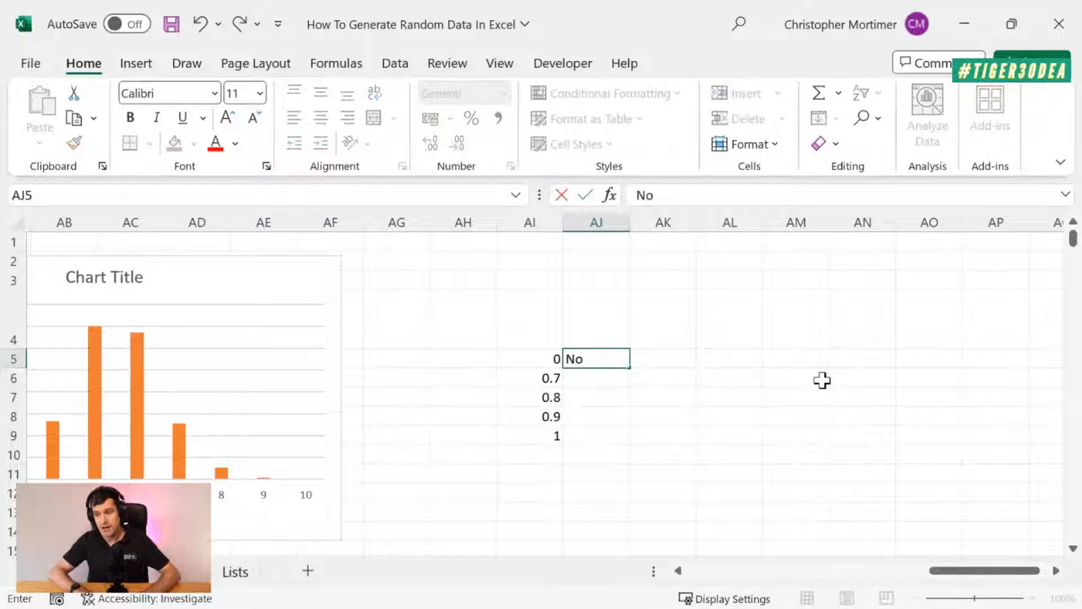
key(BackSpace)
key(BackSpace)
text(th)
key(Return)
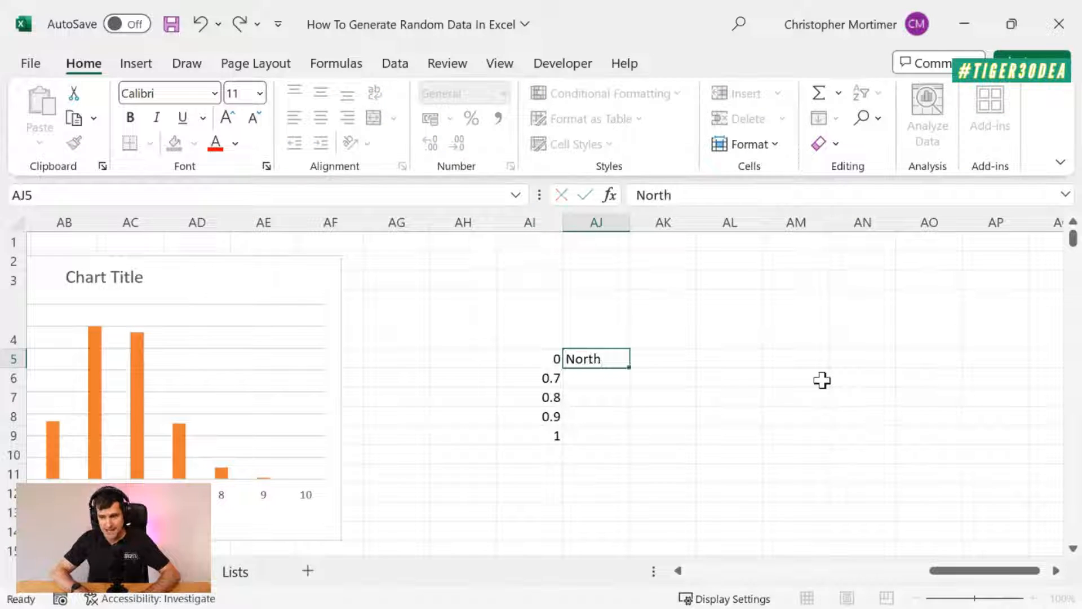
key(Up)
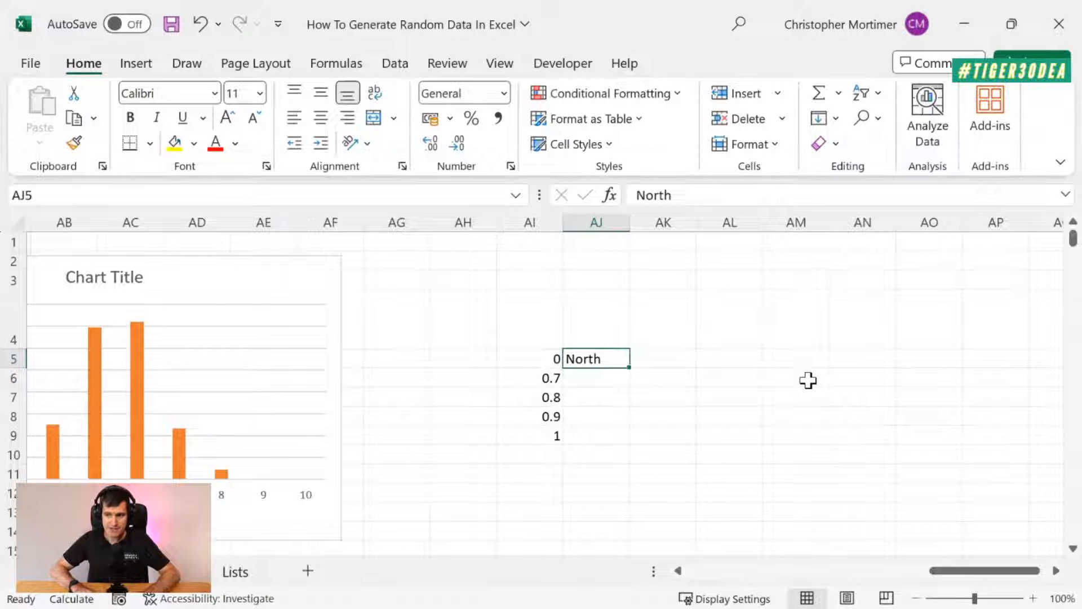
key(Down)
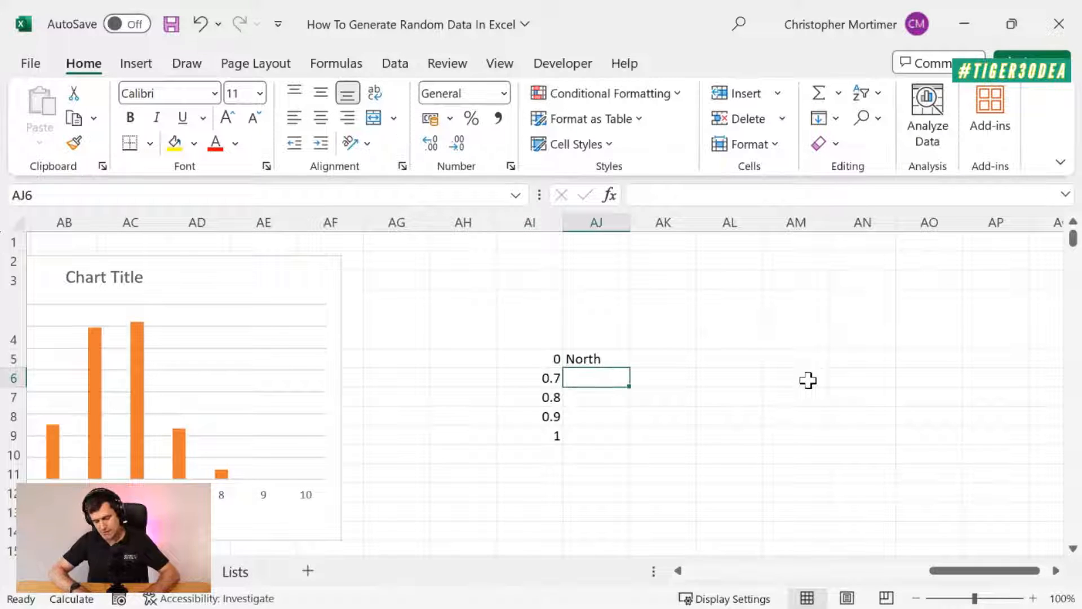
text(South)
key(Return)
text(Eas)
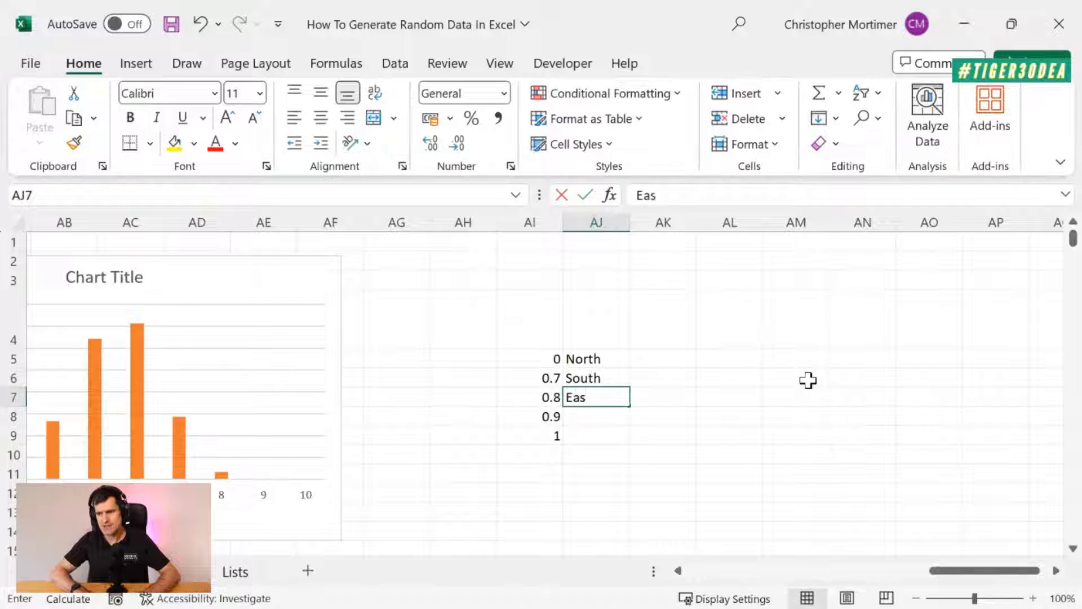
text(t)
key(Return)
text(Wes)
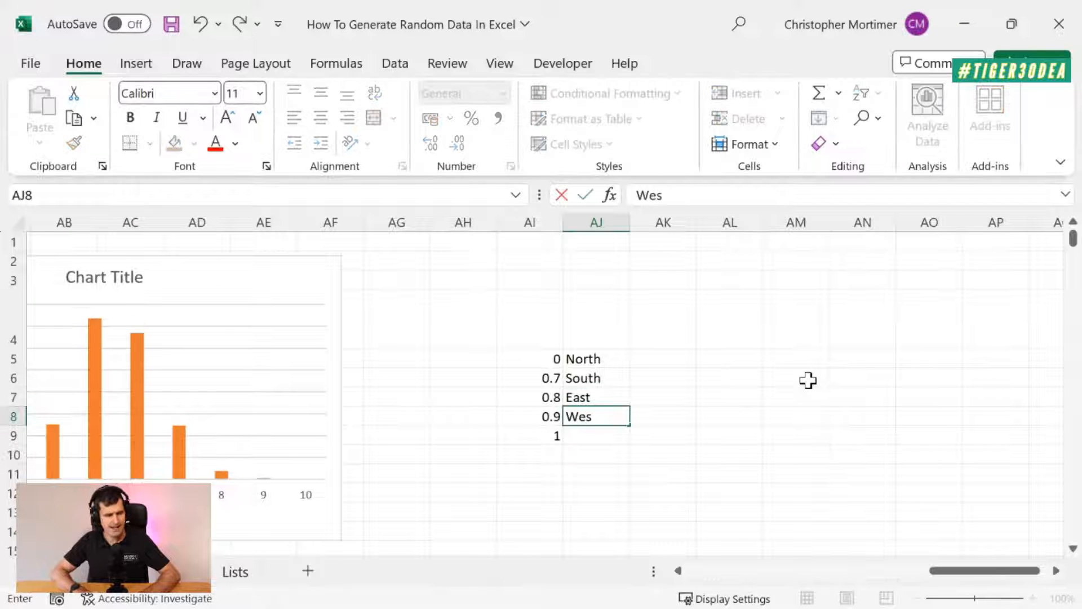
text(t)
key(Return)
click(192, 279)
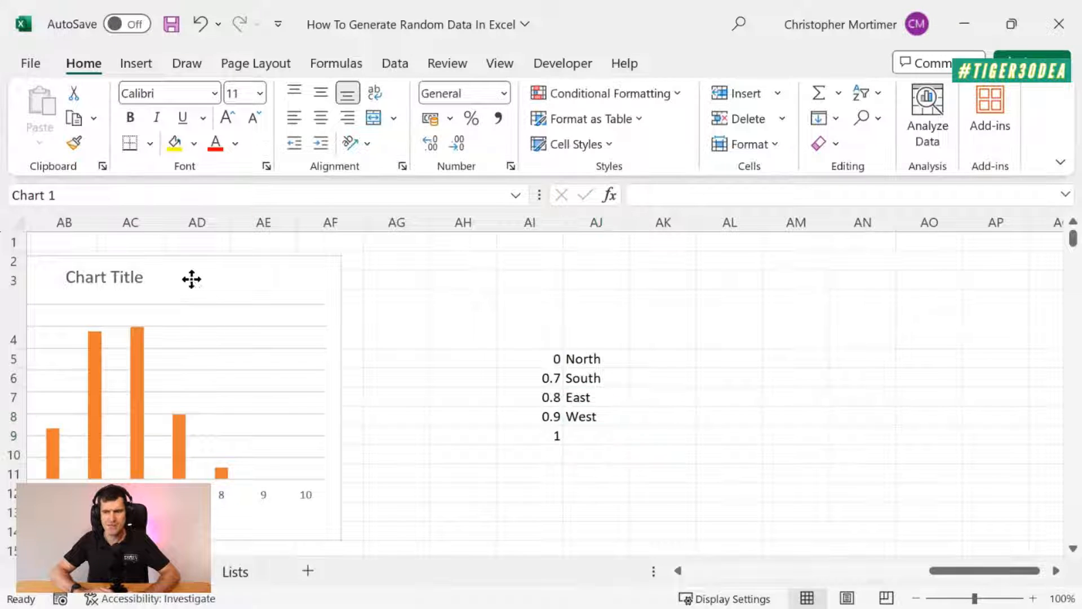
click(603, 356)
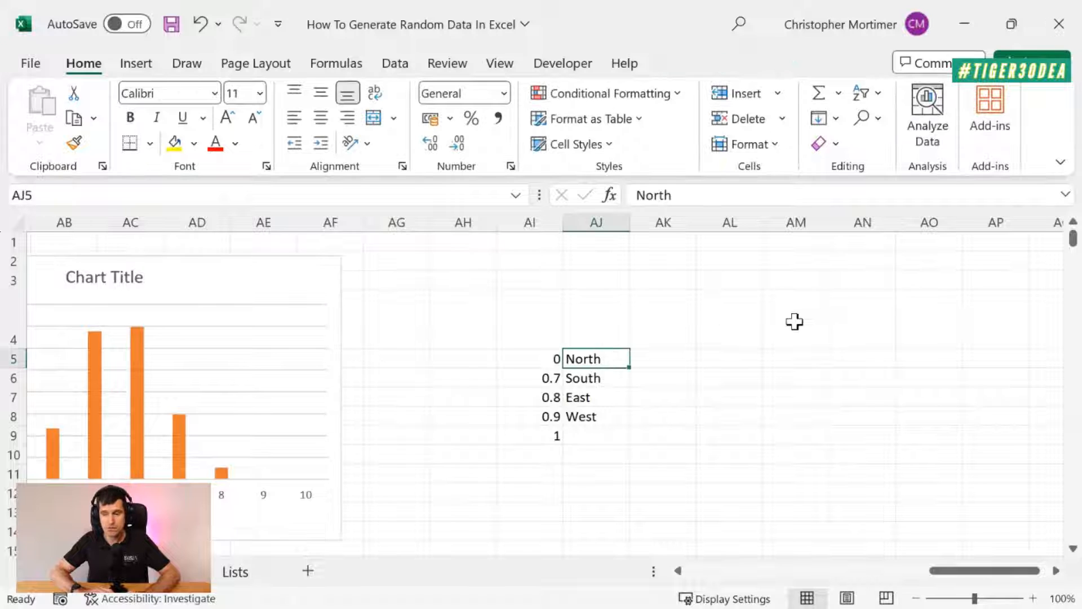
scroll(794, 321, left, 5)
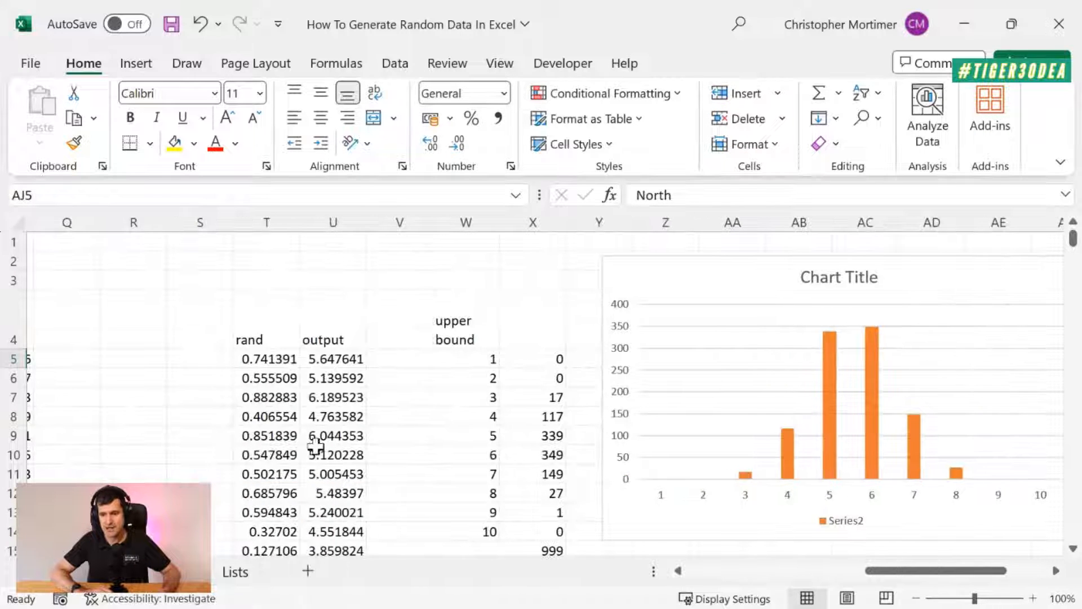
- Examine the lookup table of bounds and region labels in AI5:AJ9 by selecting its ranges
scroll(293, 442, right, 2)
scroll(294, 441, right, 5)
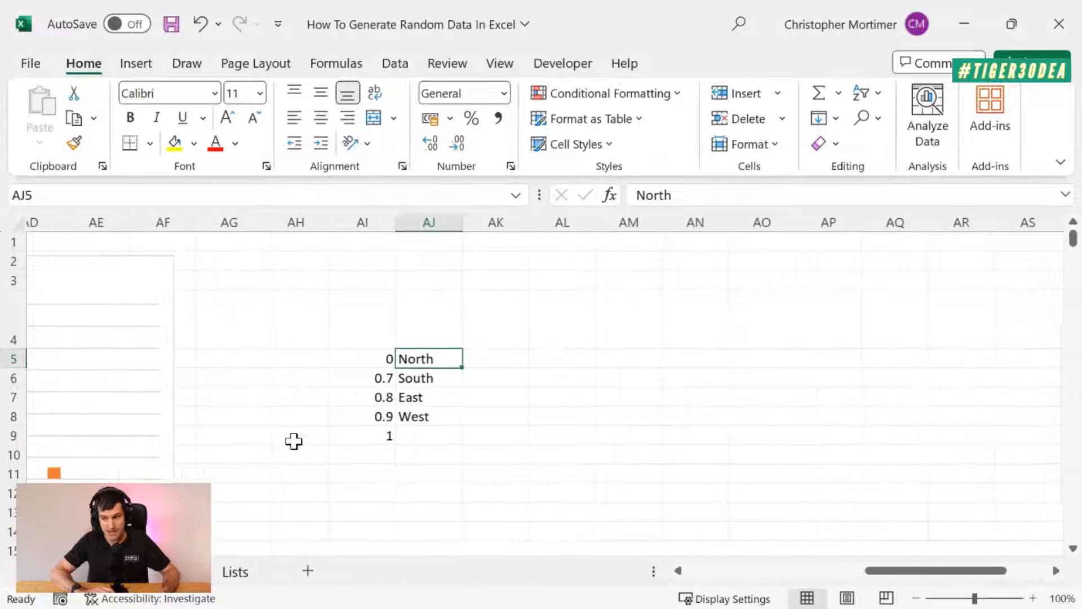
scroll(293, 441, left, 1)
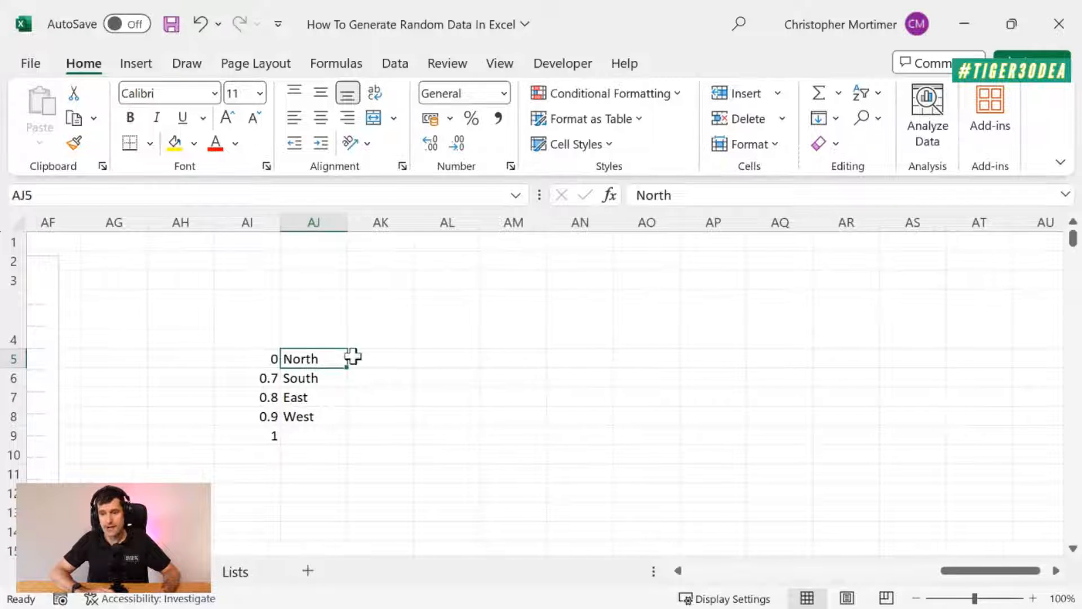
click(376, 357)
key(Left)
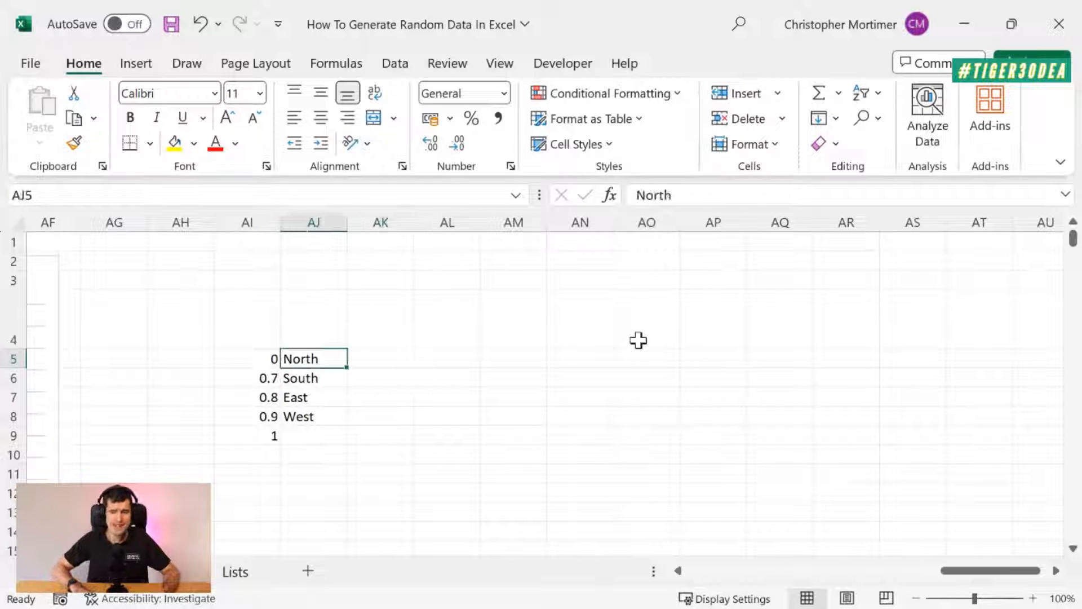
key(shift+Left)
key(shift+Down)
key(shift+Down)
key(shift+Down)
key(shift+Down)
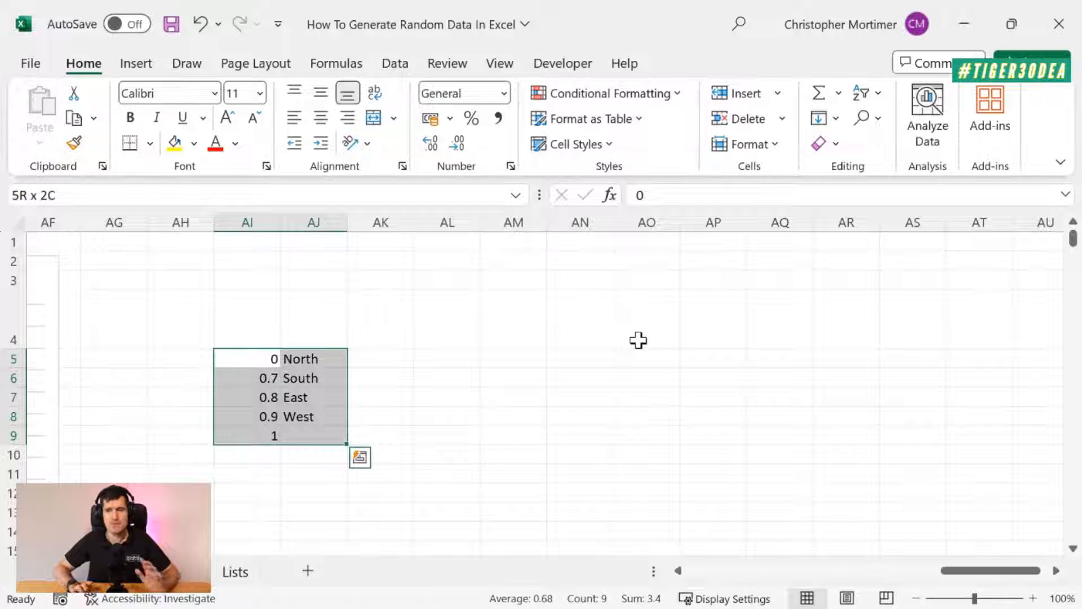
key(Left)
key(Right)
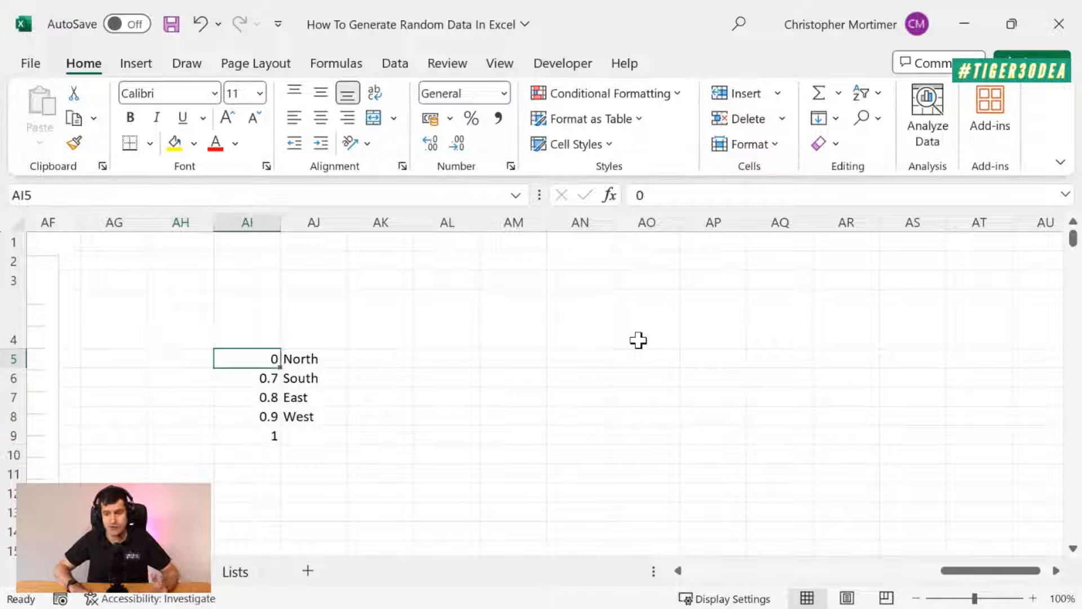
key(shift+Right)
key(shift+Down)
key(shift+Down)
key(shift+Down)
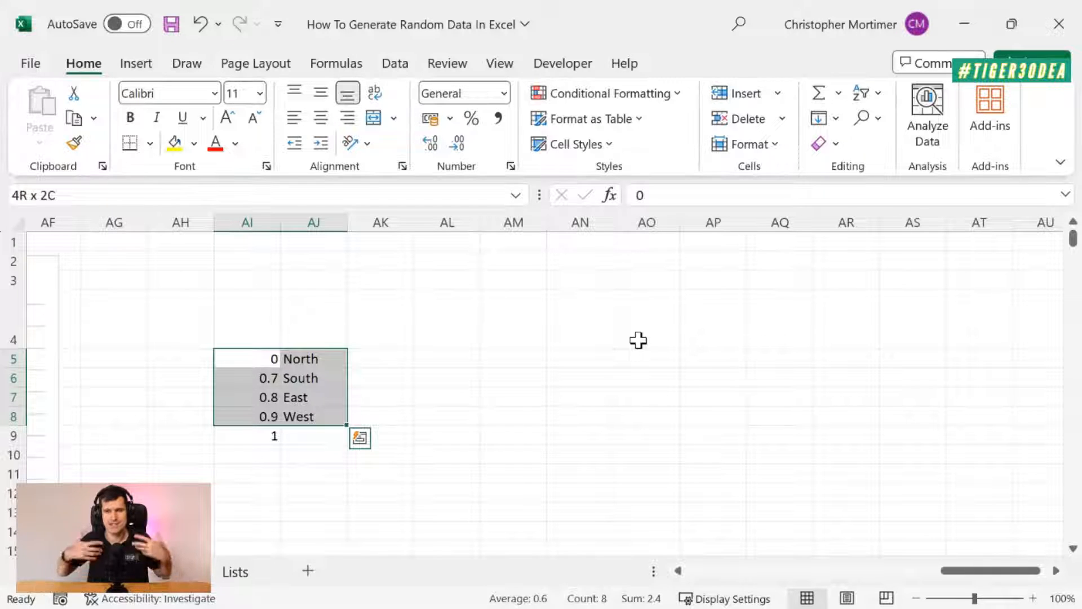
key(Right)
key(Right)
key(Right)
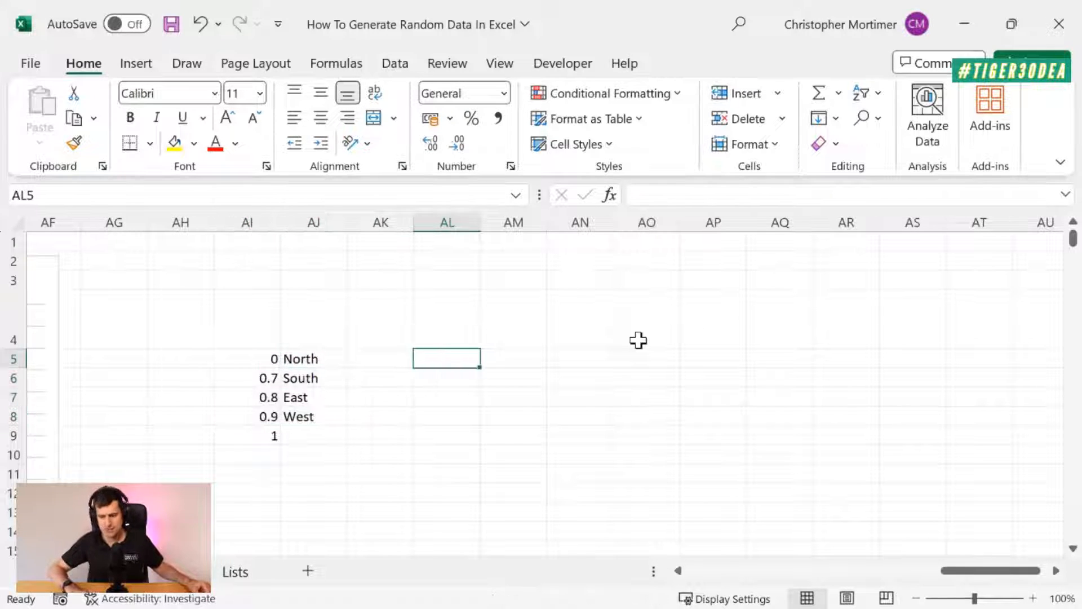
- Enter the formula =RAND() in cell AL5
text(=rand)
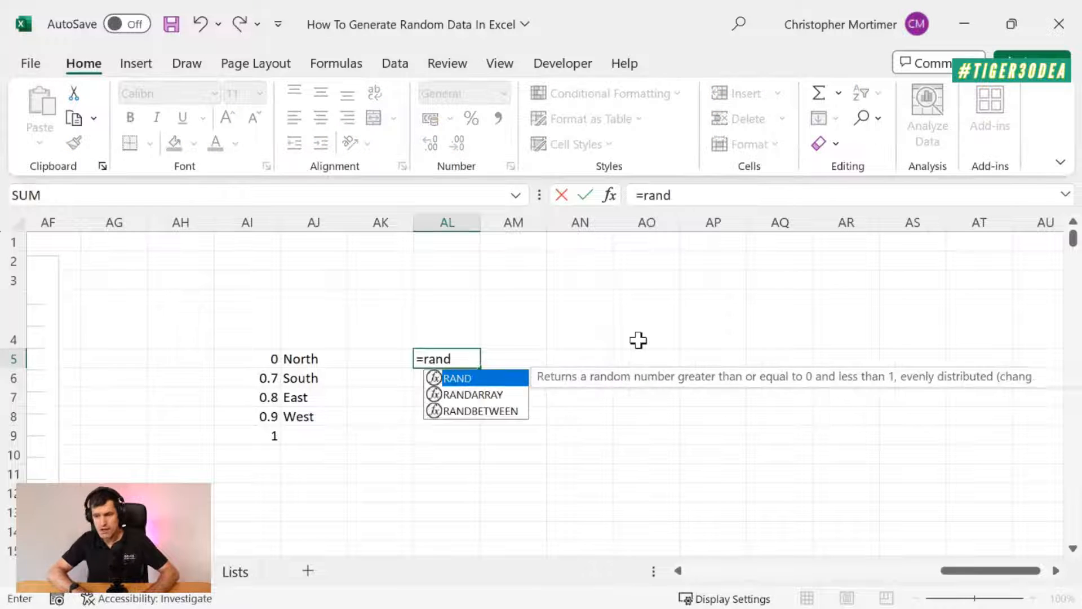
text(())
key(Return)
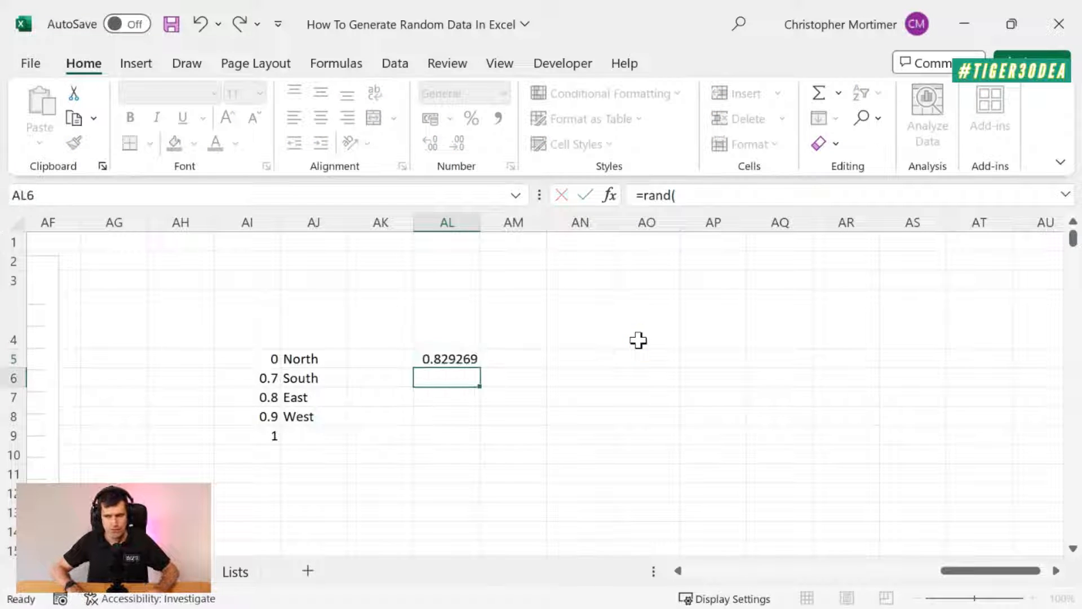
- Fill the =RAND() formula into AL5:AL1003 so the column holds 999 random numbers
key(Up)
key(shift+Down)
key(shift+Down)
key(shift+Down)
key(shift+Down)
key(shift+Down)
key(shift+Down)
key(shift+Down)
key(shift+Down)
key(shift+Down)
key(shift+Down)
key(shift+Down)
key(shift+Down)
key(shift+Down)
key(shift+Down)
key(shift+Down)
key(shift+Down)
key(shift+Down)
key(shift+Down)
key(shift+Down)
key(shift+Down)
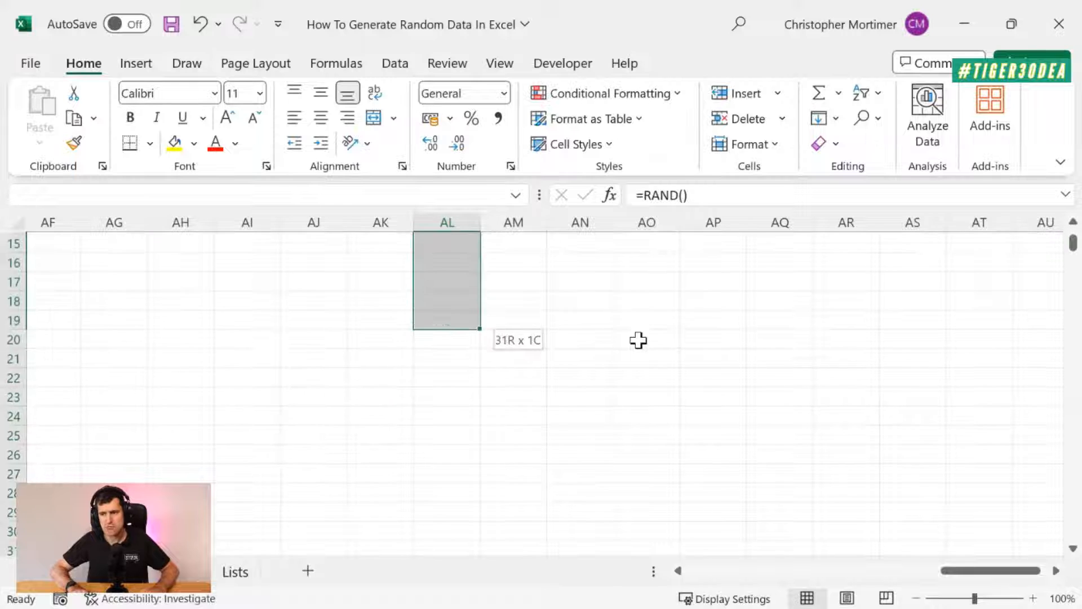
key(shift+Page_Down)
key(shift+Page_Down)
key(shift+Page_Down)
key(shift+Page_Down)
key(shift+Page_Down)
key(shift+Page_Down)
key(shift+Page_Down)
key(shift+Page_Down)
key(shift+Page_Down)
key(shift+Page_Down)
key(shift+Page_Down)
key(shift+Page_Down)
key(shift+Page_Down)
key(shift+Page_Down)
key(shift+Page_Down)
key(shift+Page_Down)
key(shift+Page_Down)
key(shift+Page_Down)
key(shift+Page_Down)
key(shift+Page_Down)
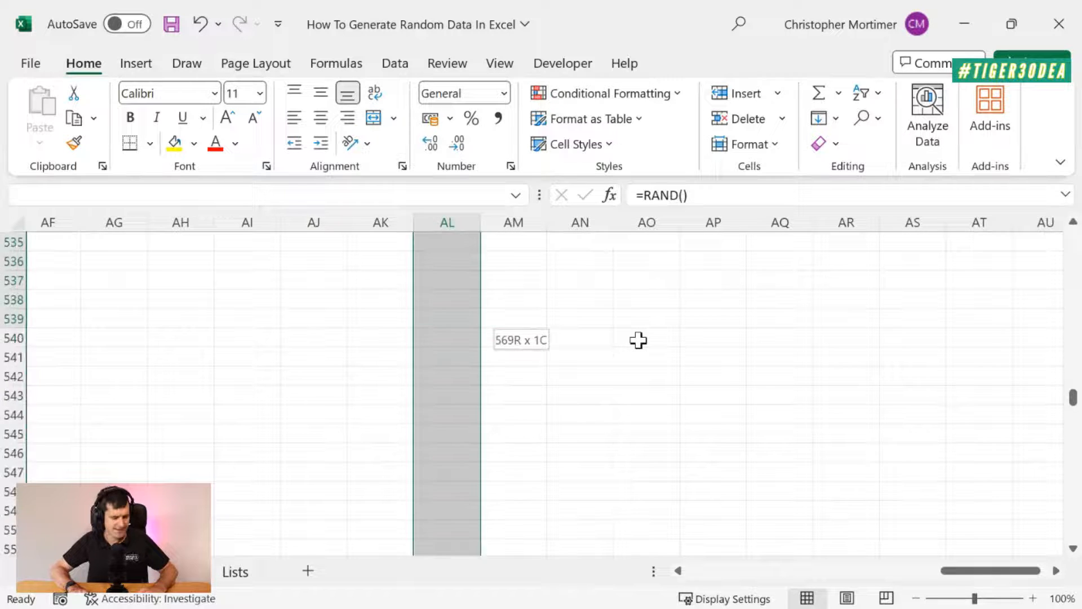
key(shift+Page_Down)
key(shift+Page_Down)
key(shift+Page_Down)
key(shift+Page_Down)
key(shift+Page_Down)
key(shift+Page_Down)
key(shift+Page_Down)
key(shift+Page_Down)
key(shift+Page_Down)
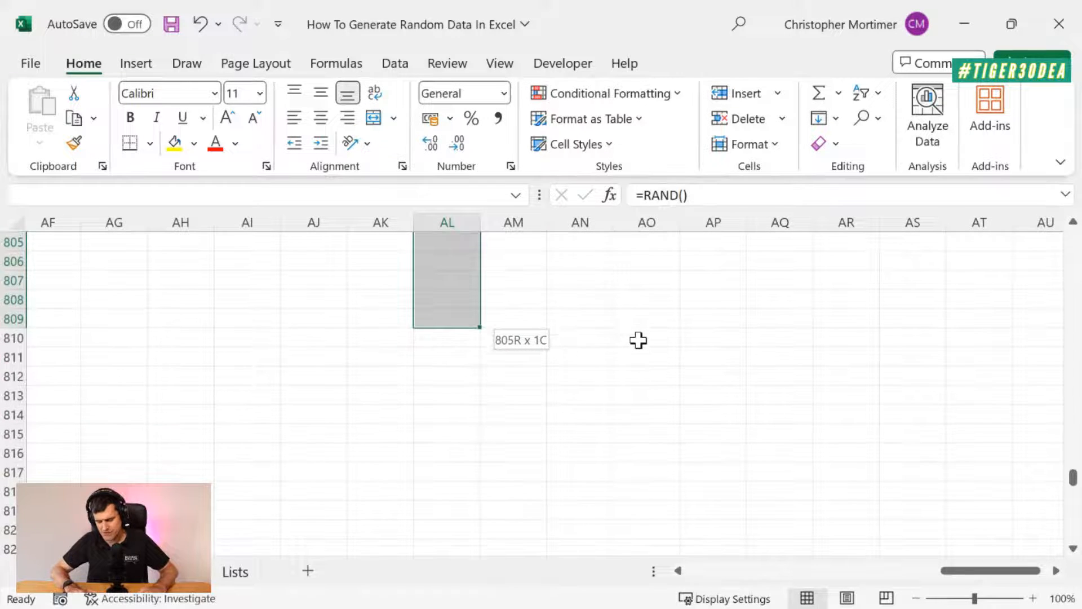
key(shift+Page_Down)
key(shift+Page_Down)
key(shift+Page_Down)
key(shift+Page_Down)
key(shift+Page_Down)
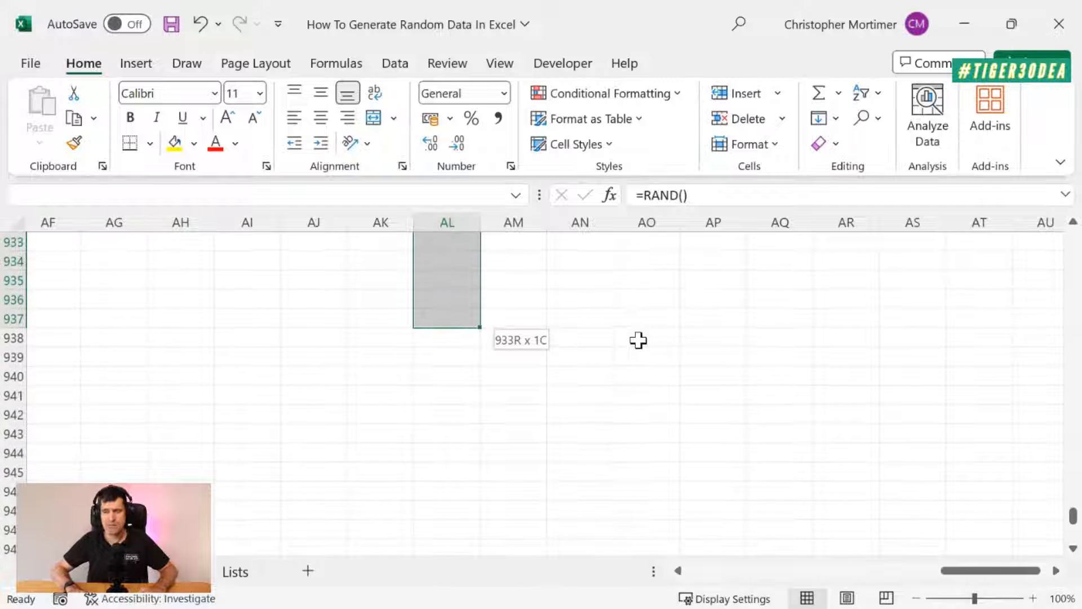
key(shift+Page_Down)
key(shift+Page_Down)
key(shift+Page_Down)
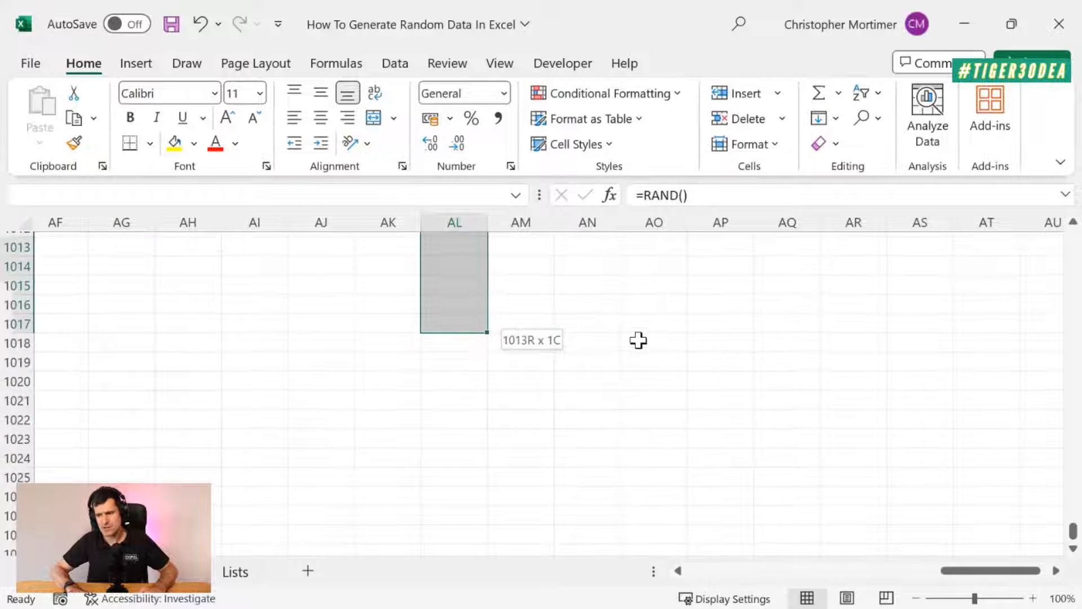
key(shift+Page_Up)
key(shift+Down)
key(shift+Down)
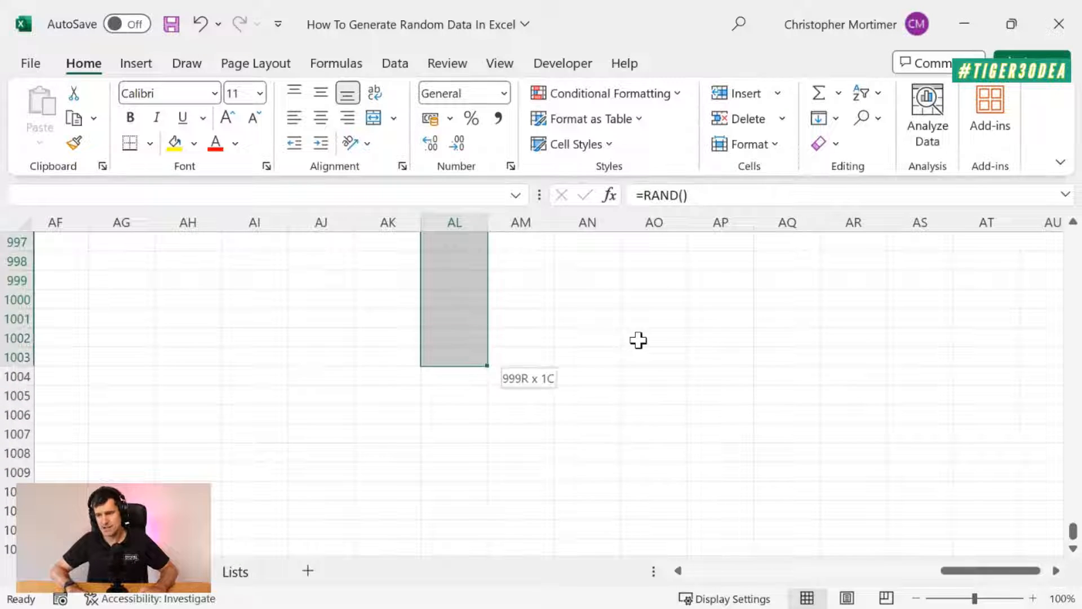
key(ctrl+Return)
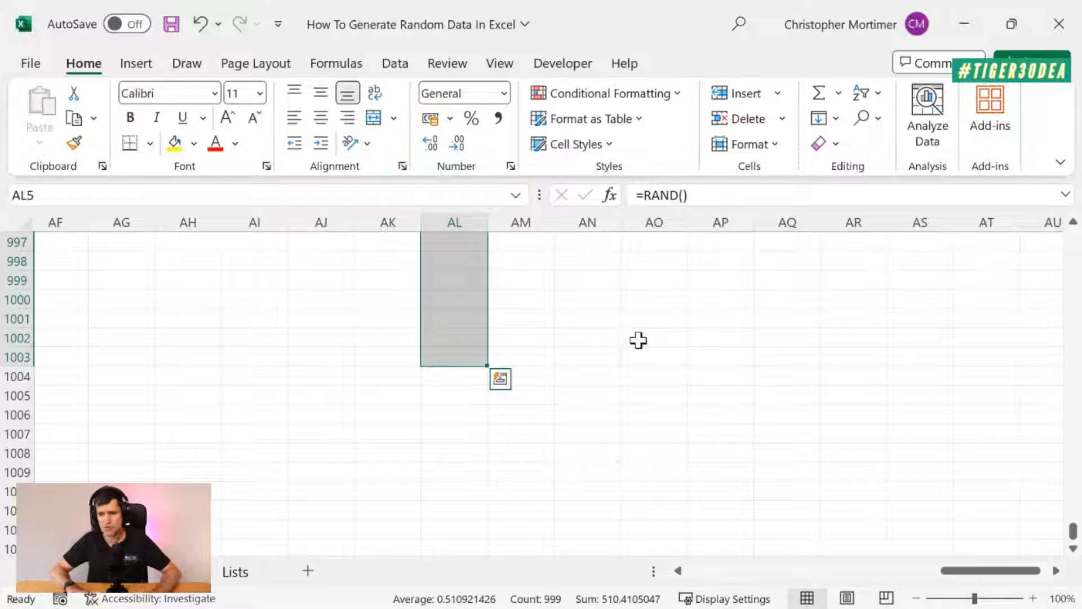
key(Up)
key(Down)
key(Down)
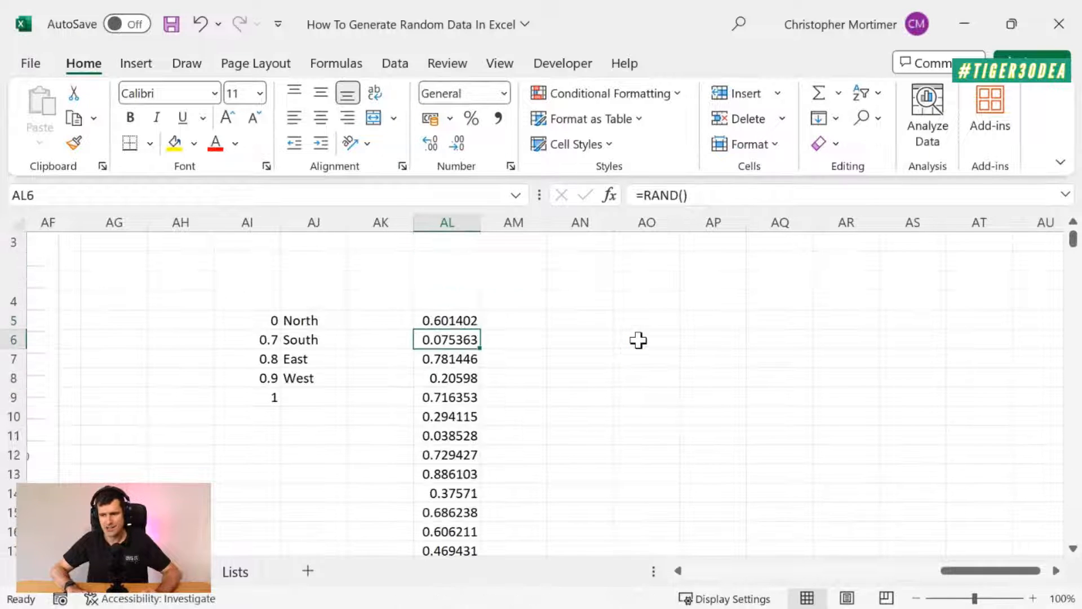
- Enter =VLOOKUP(AL5,$AI$5:$AJ$9,2,1) in AM5 to return the region for the random number
key(Up)
key(Right)
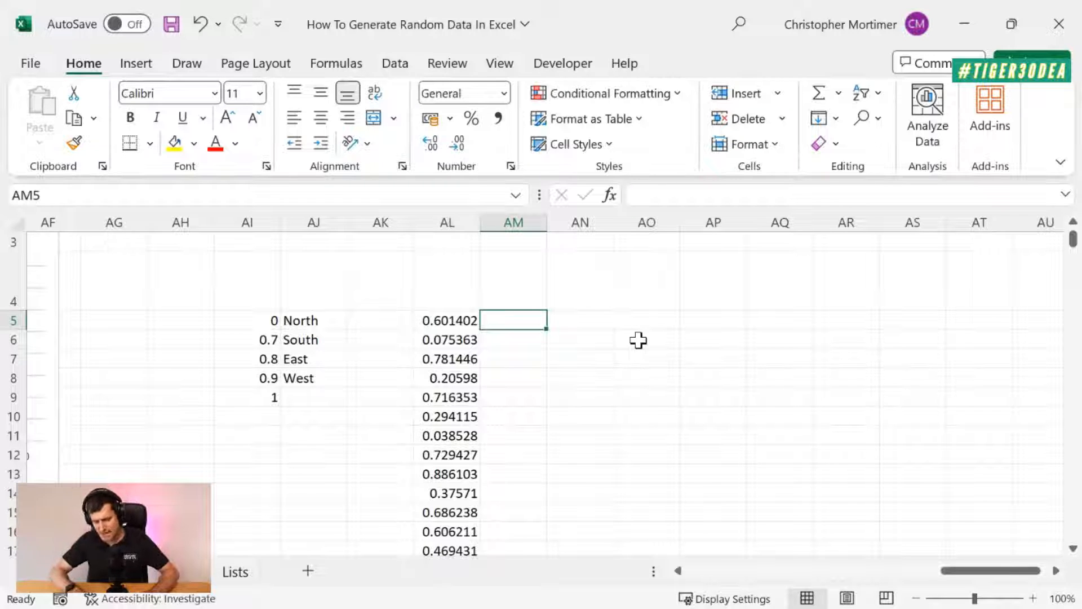
text(=vl)
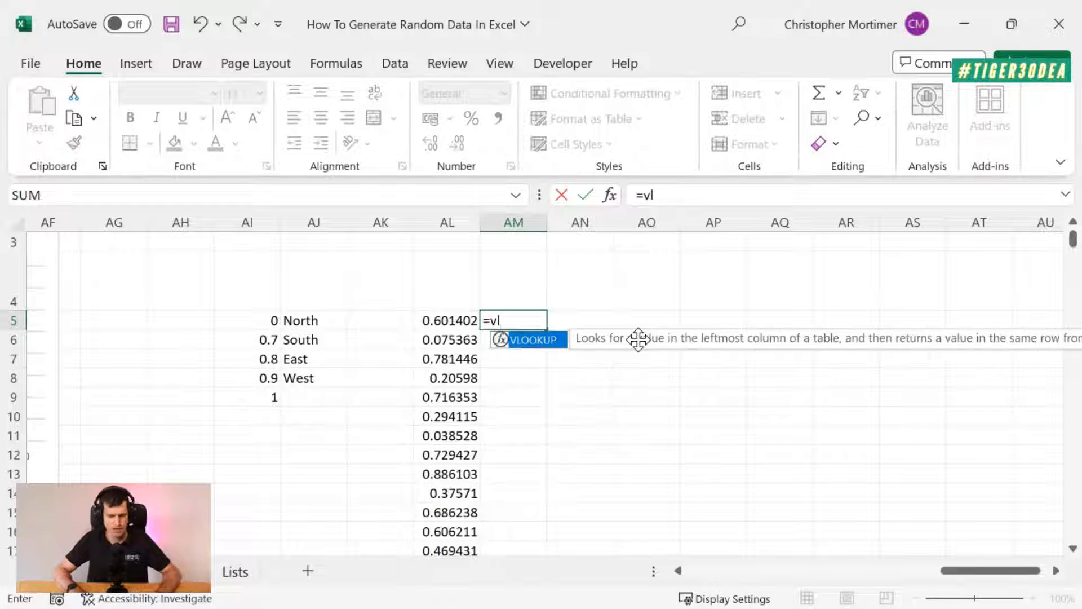
key(Tab)
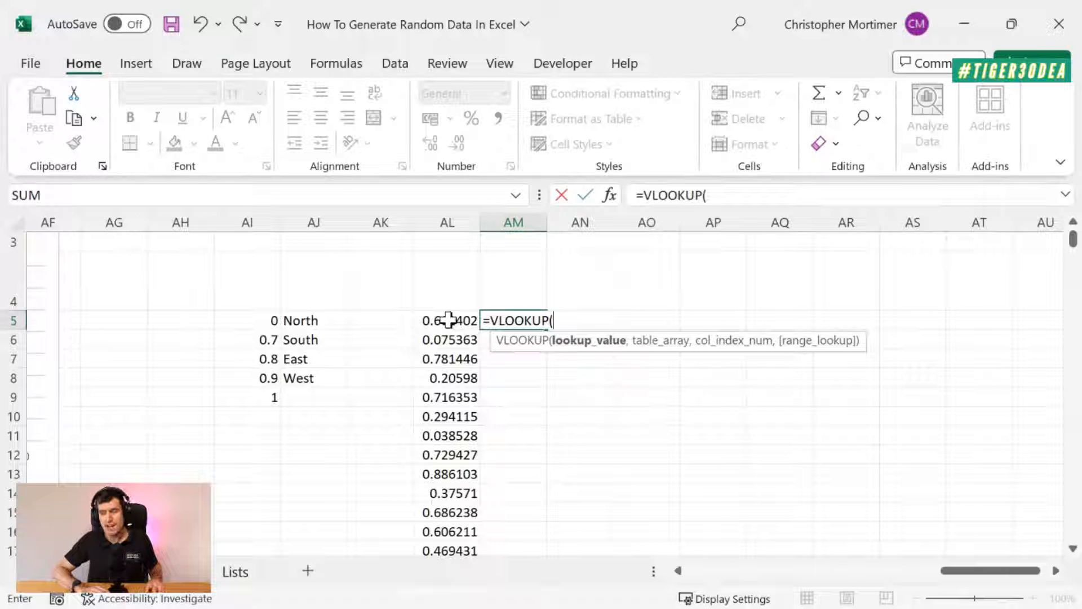
click(448, 320)
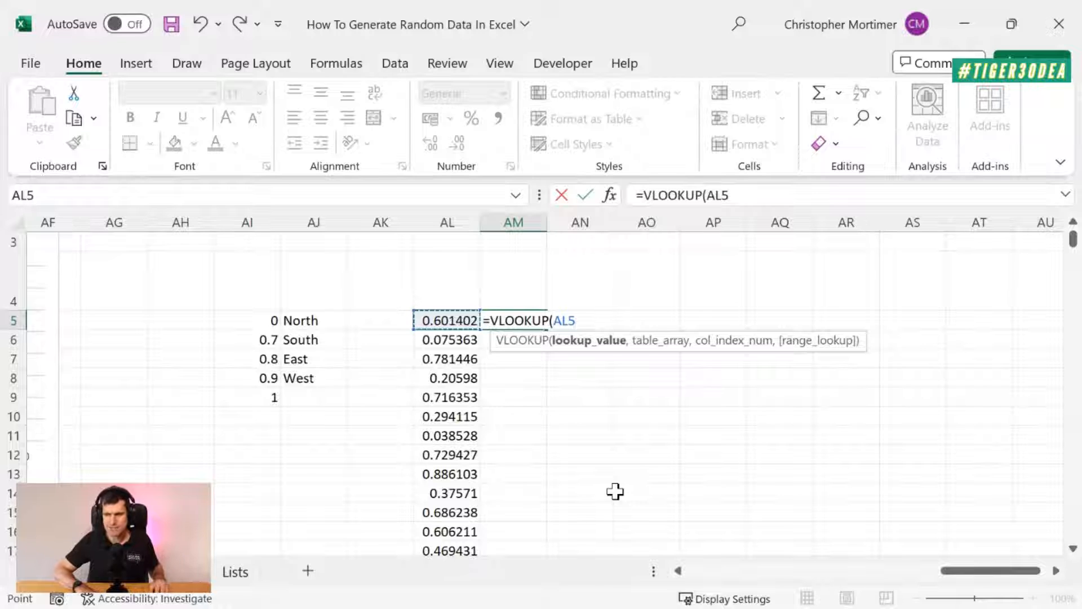
text(,)
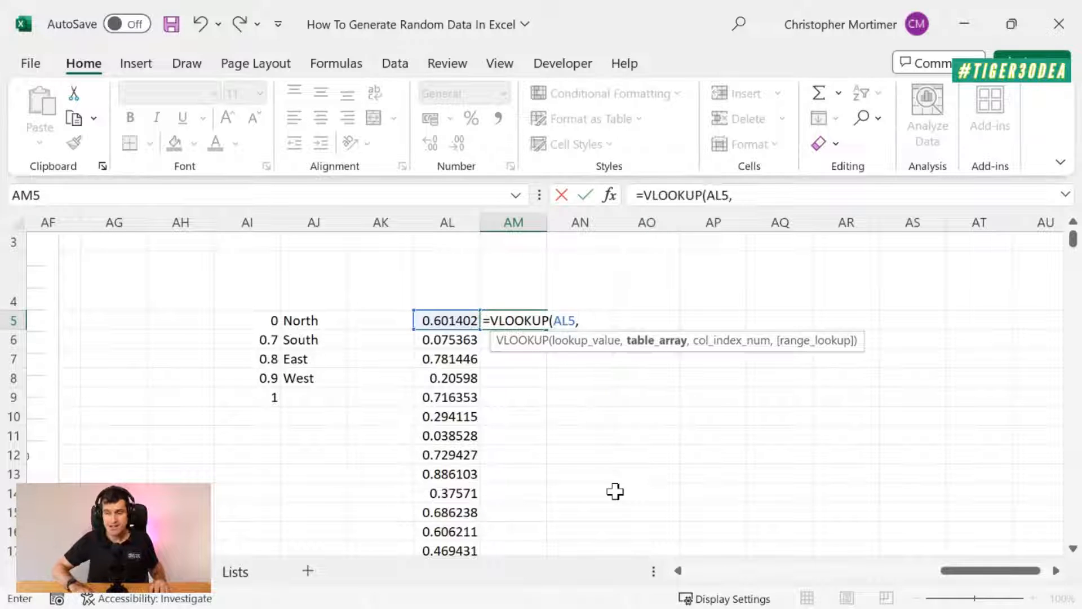
key(Left)
key(Left)
key(Left)
key(Left)
key(shift+Right)
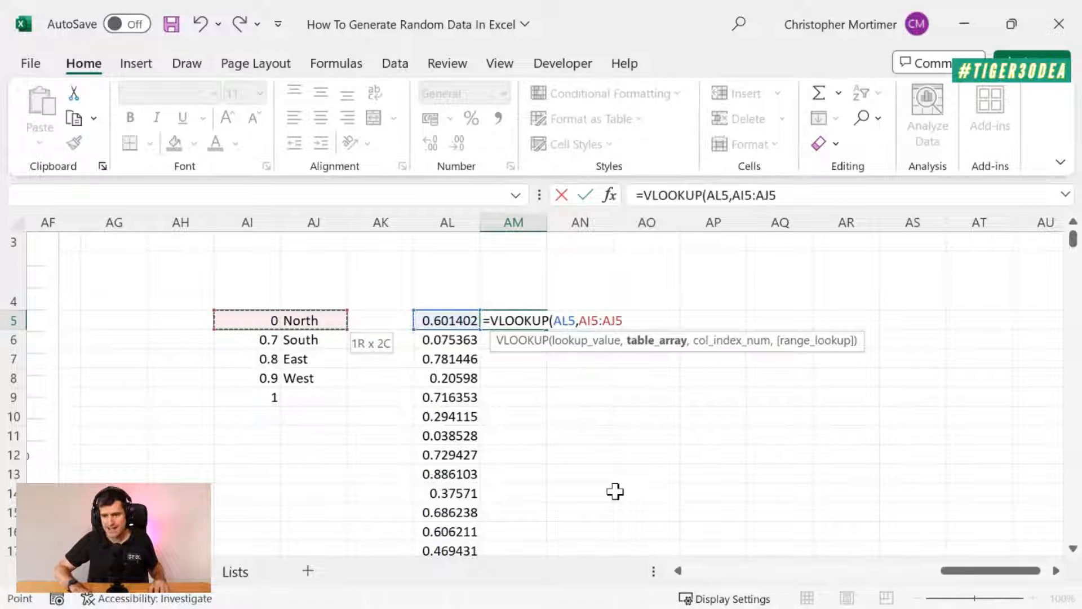
key(shift+Down)
key(shift+Down)
key(shift+Down)
key(shift+Down)
key(shift+Down)
key(shift+Up)
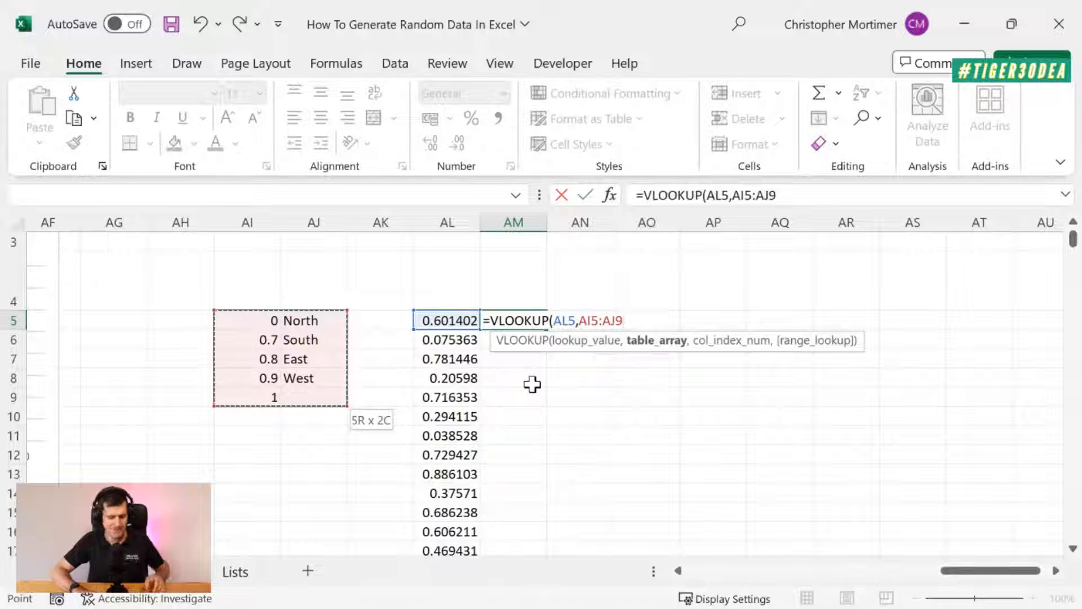
key(F4)
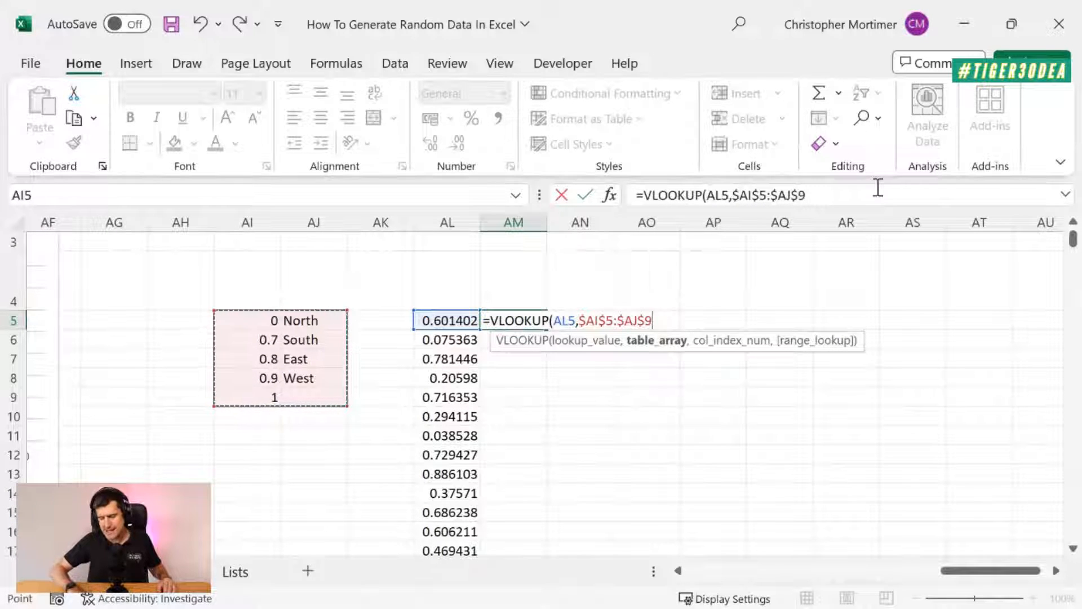
text(,2)
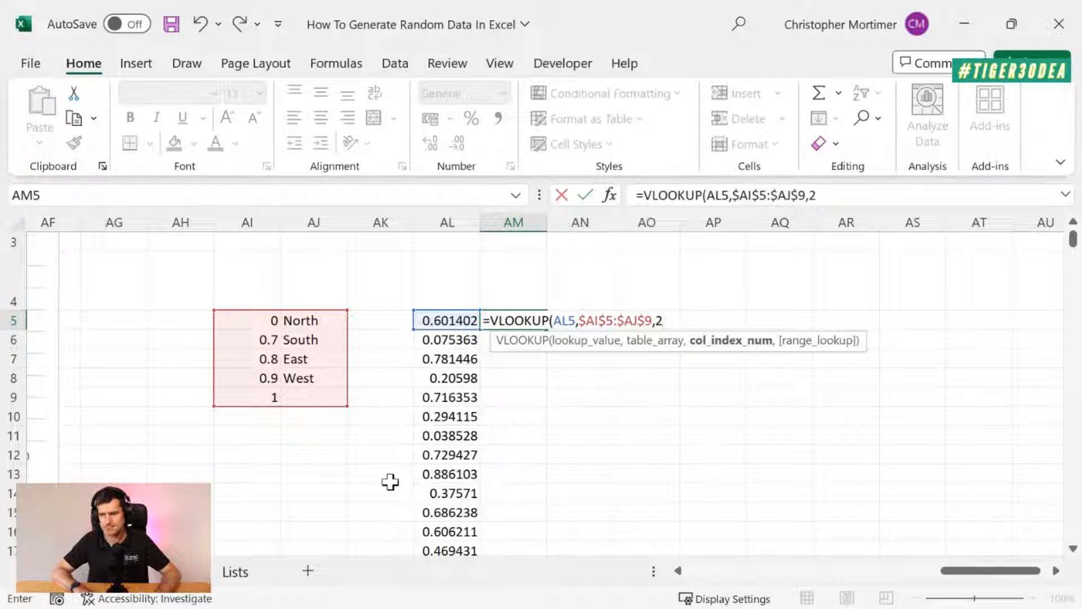
text(,1)
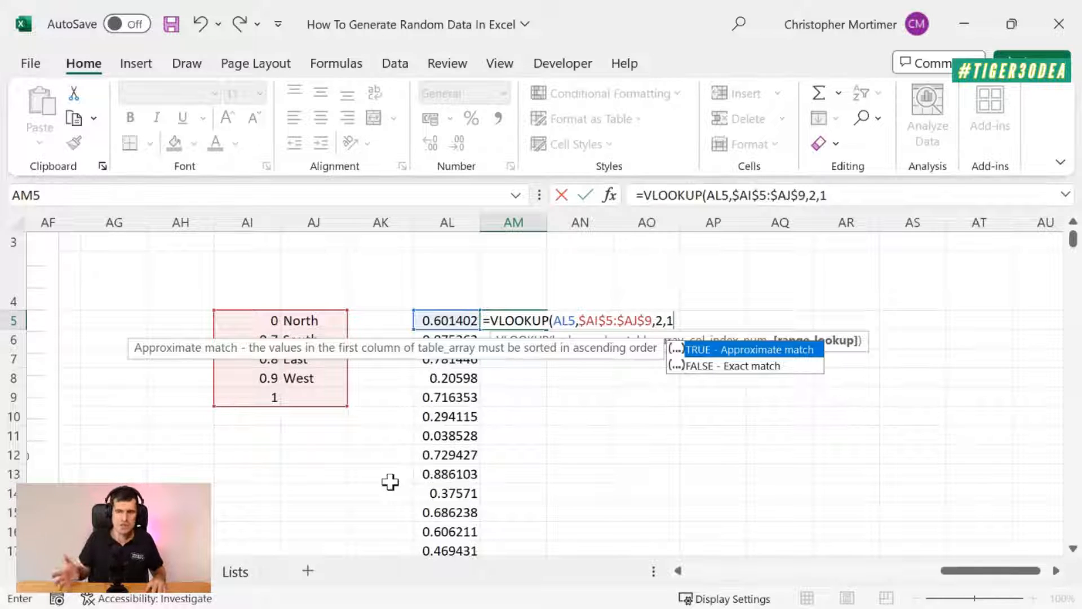
text())
key(Return)
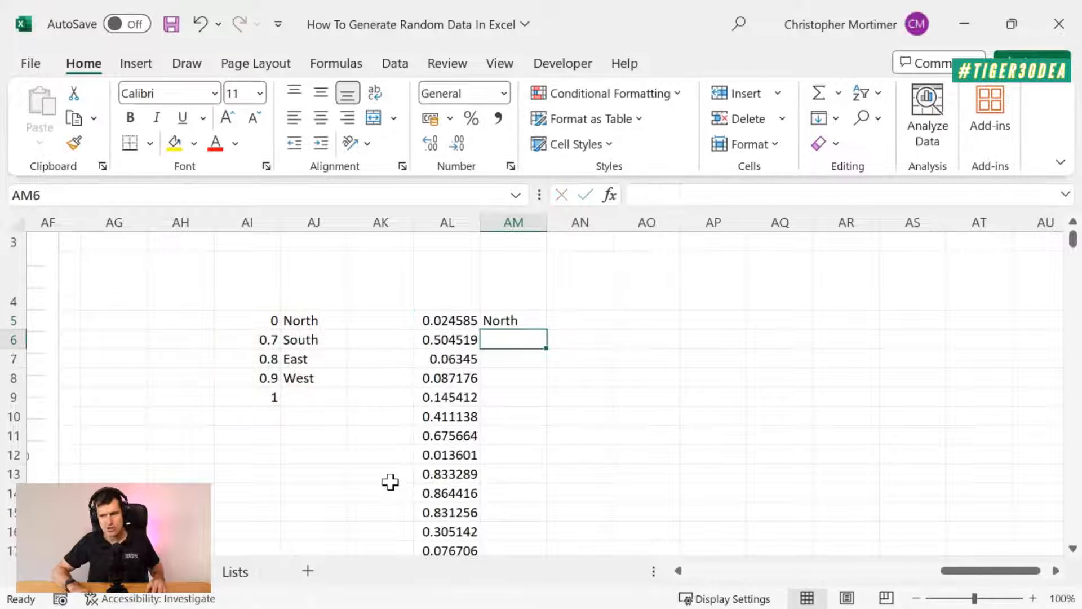
- Copy the VLOOKUP formula down column AM alongside all the random numbers and check a few results
key(Up)
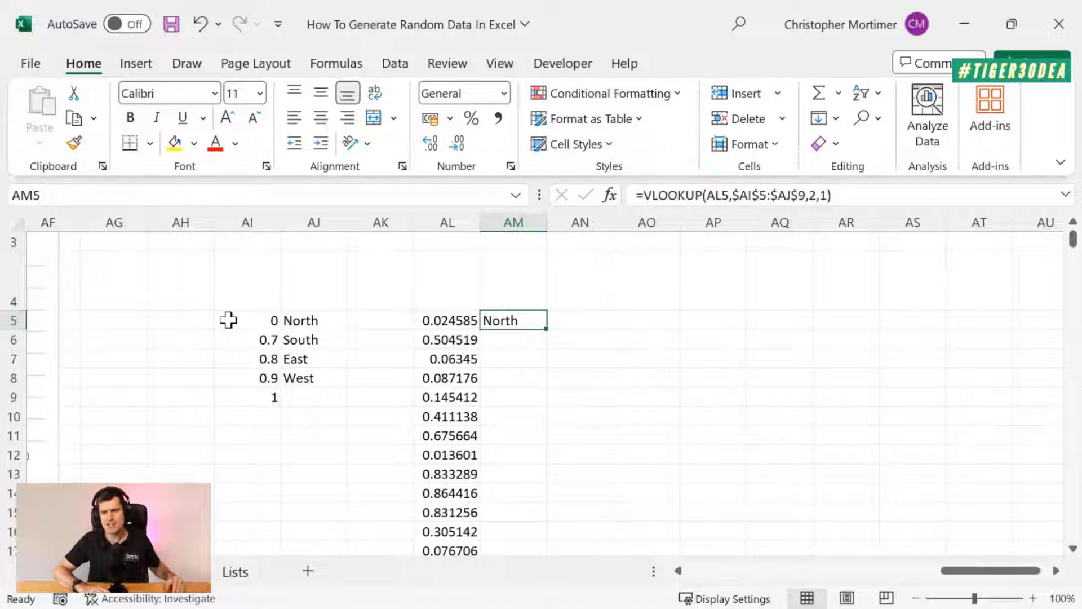
double_click(548, 330)
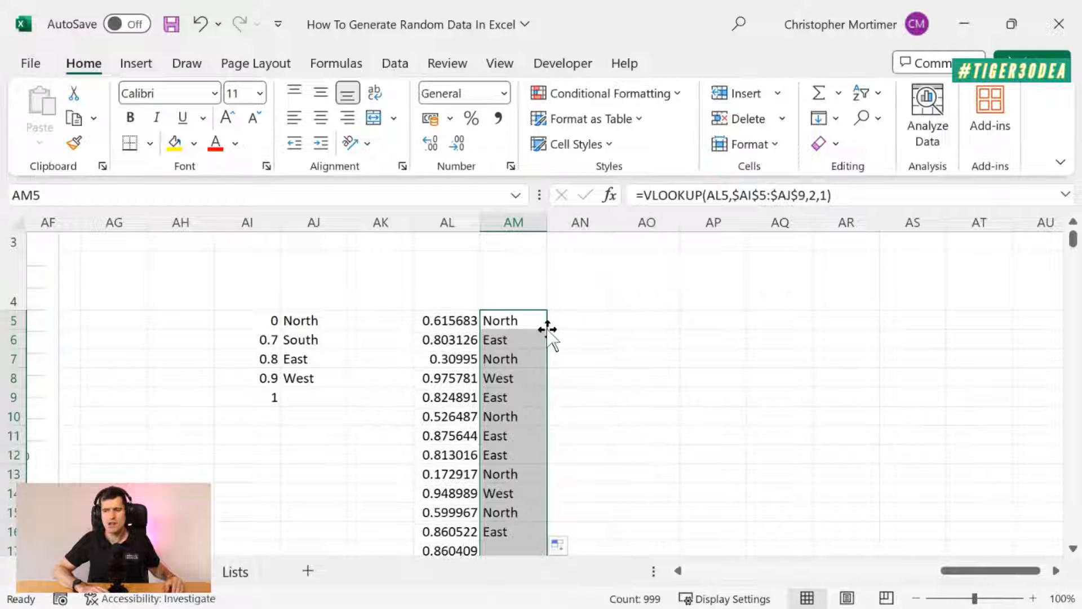
click(454, 339)
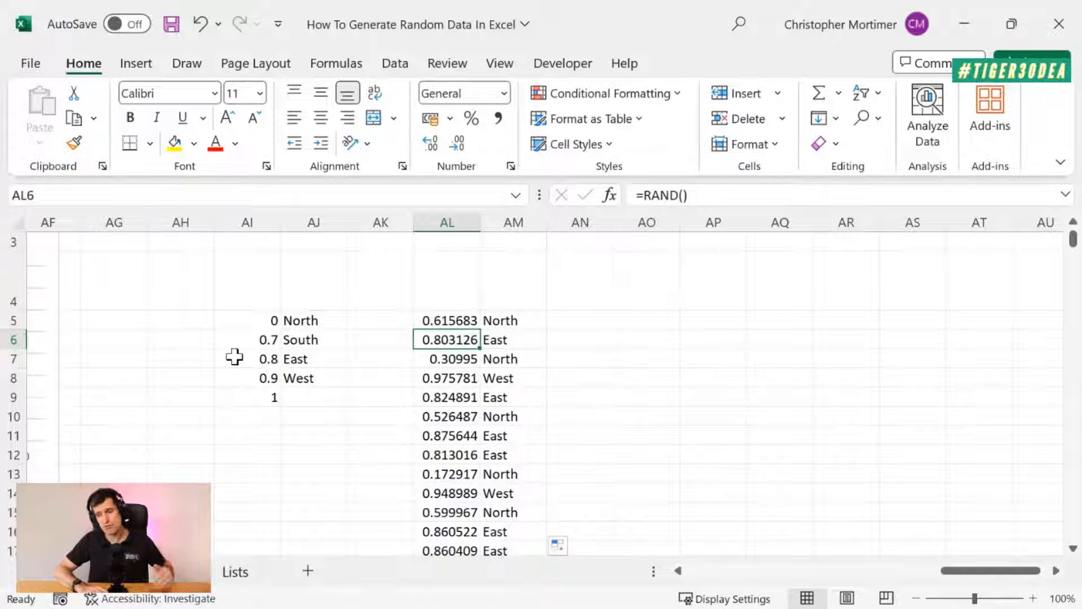
click(438, 379)
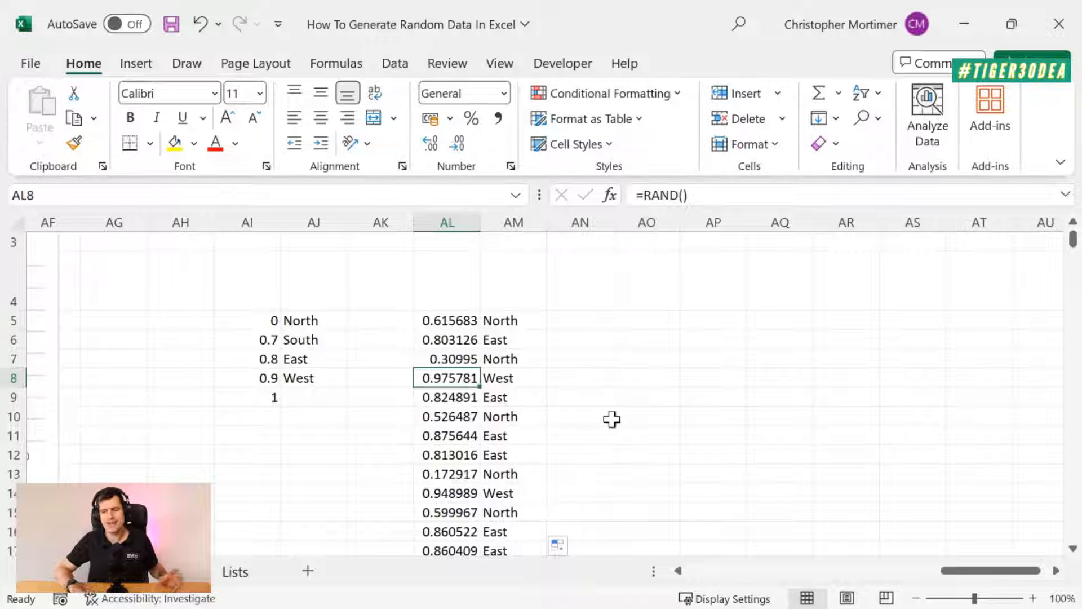
- Recalculate the worksheet several times to regenerate the random numbers and regions
key(Right)
key(Right)
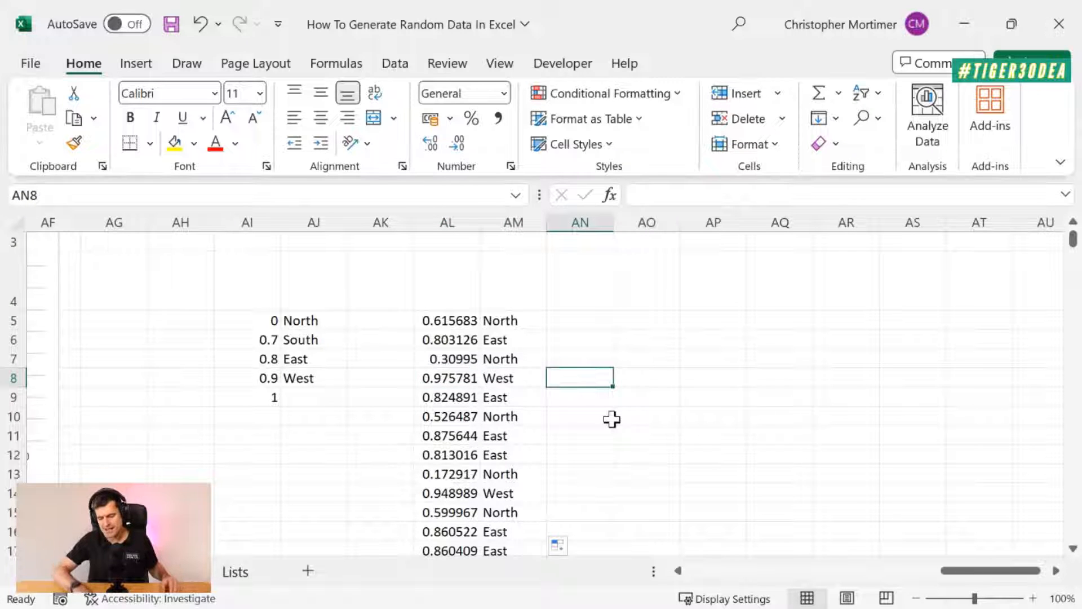
key(F9)
key(F9)
key(F9)
key(F9)
key(F9)
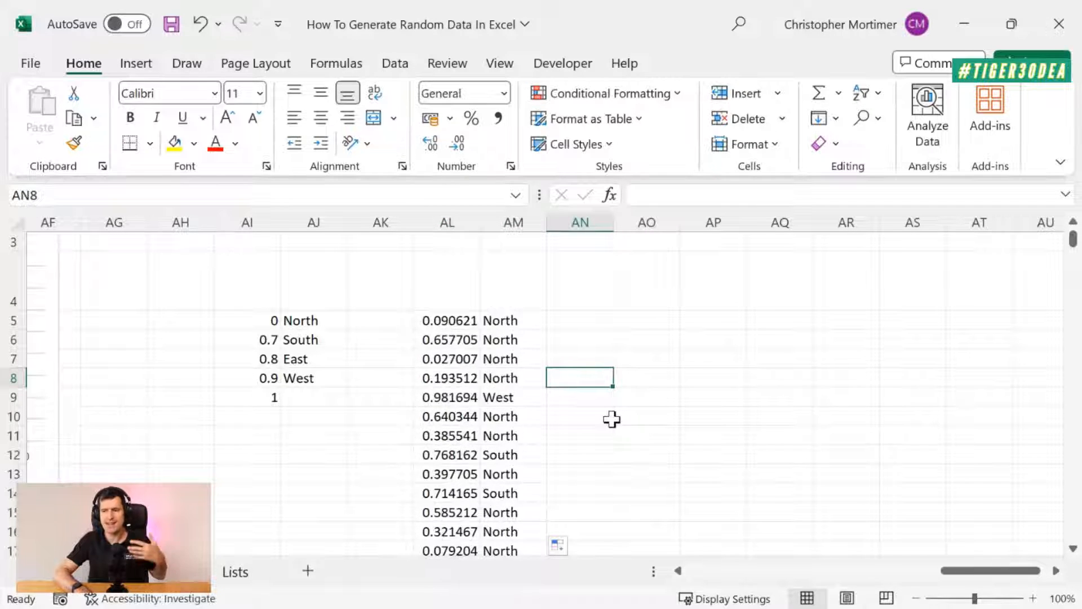
key(F9)
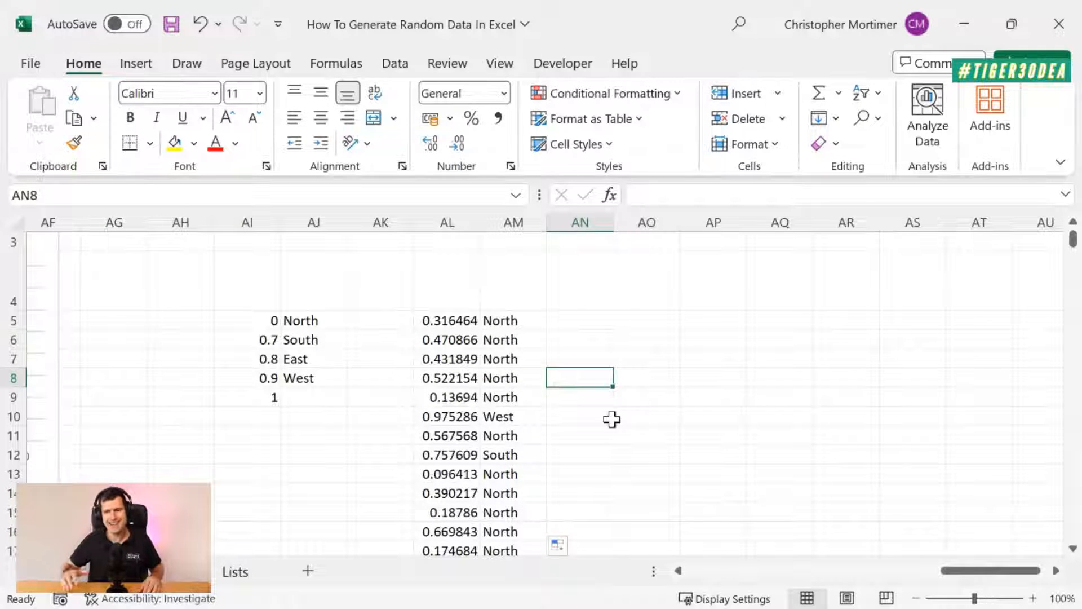
- Review the lookup table and the RAND and VLOOKUP formulas in the neighbouring columns
key(Left)
key(Left)
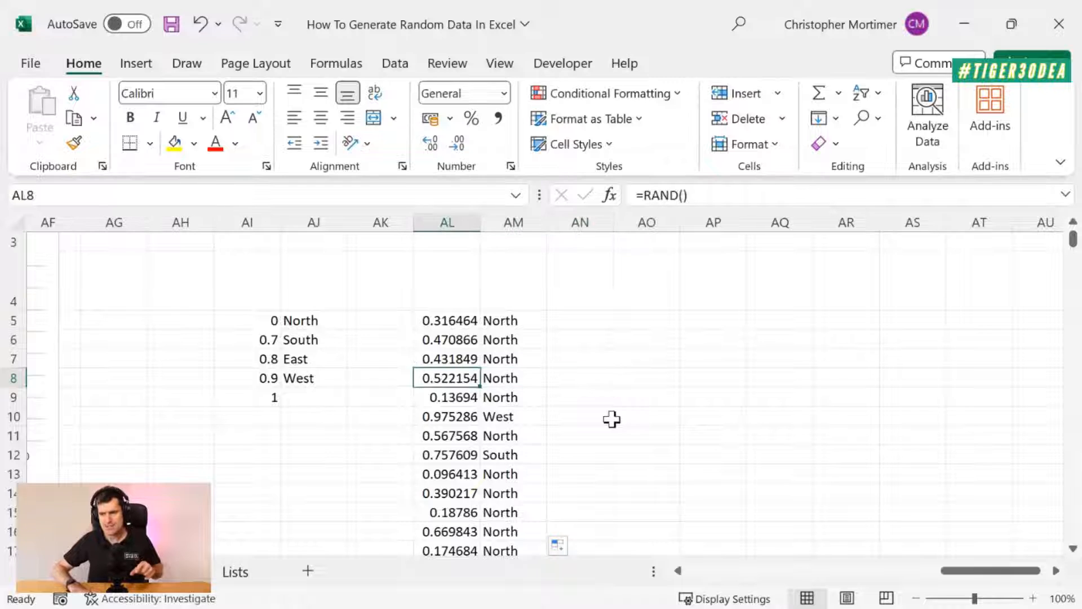
key(Up)
key(Right)
key(Down)
key(Down)
key(Down)
key(Down)
key(Down)
key(Down)
key(Down)
key(Down)
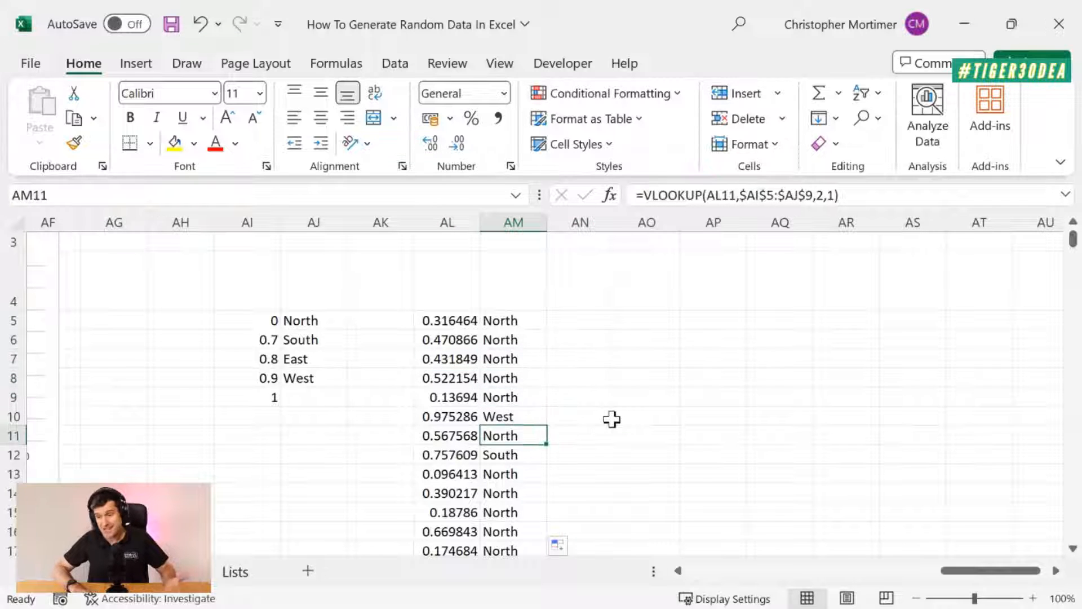
key(Up)
key(Up)
key(Up)
key(Up)
key(Up)
key(Up)
key(Up)
key(Up)
key(Up)
key(Up)
key(Up)
key(Left)
key(Left)
key(Left)
key(Left)
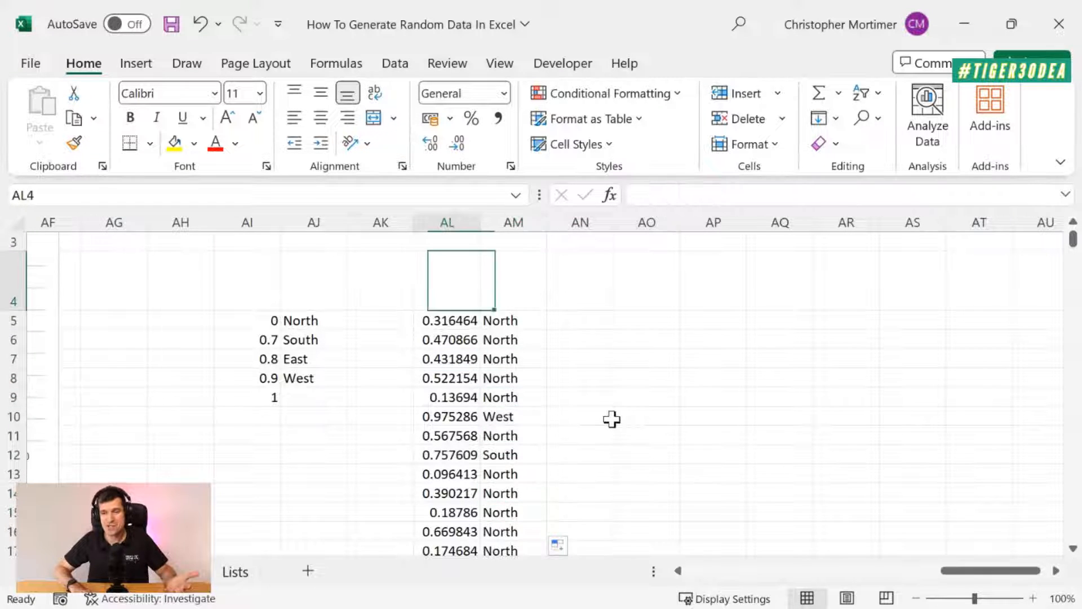
key(Down)
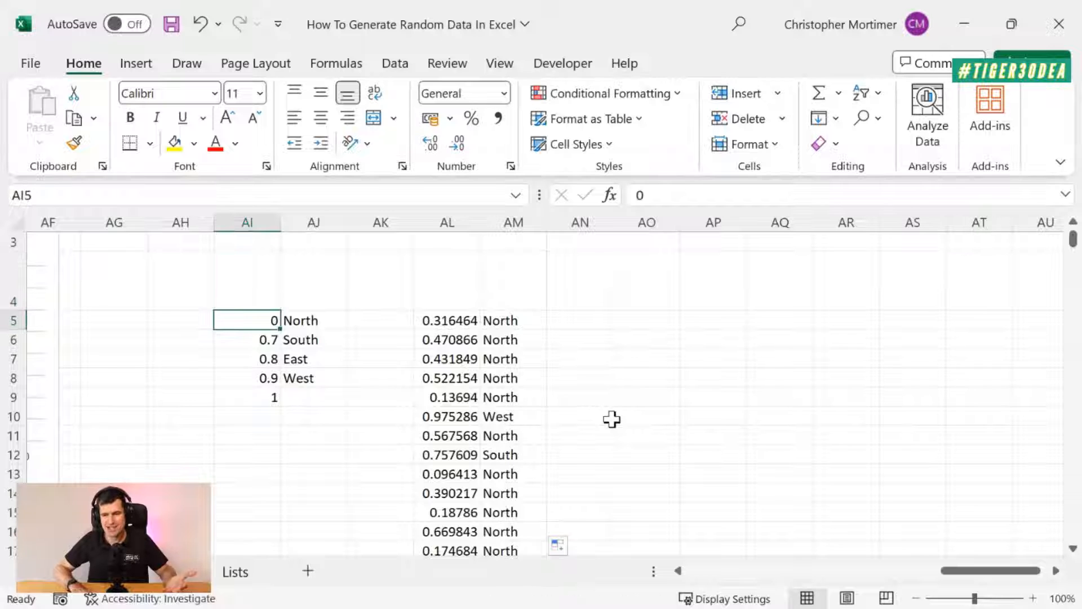
key(shift+Down)
key(Right)
key(Right)
key(Right)
key(Right)
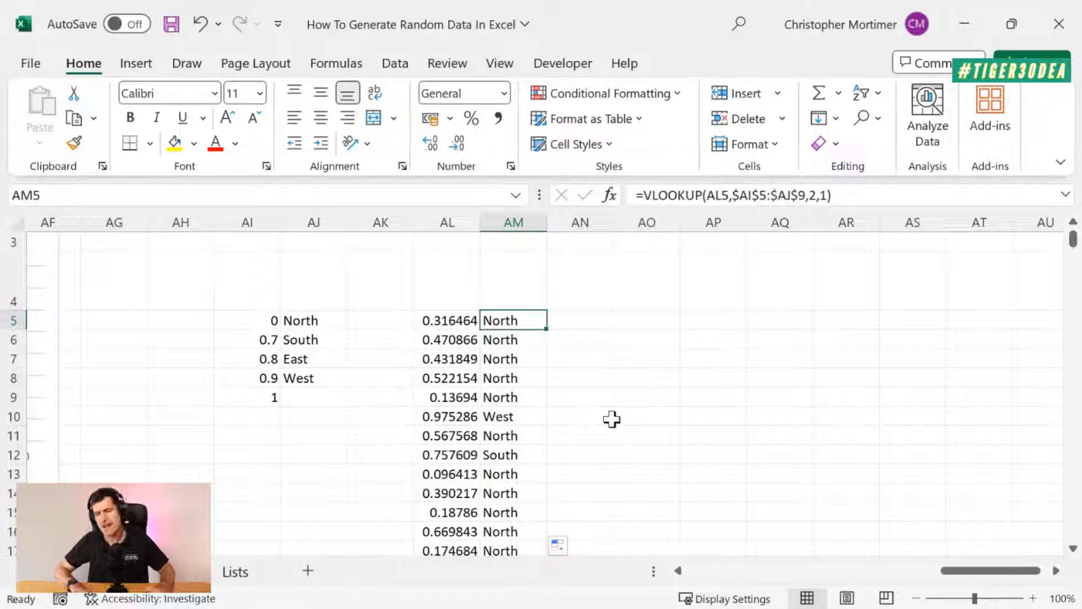
key(Right)
key(Right)
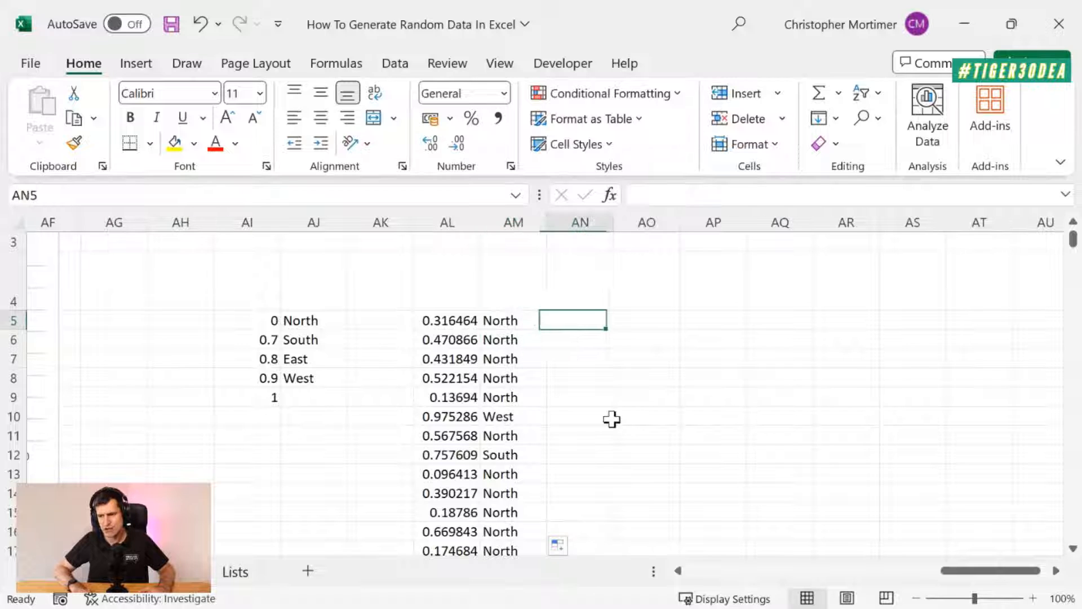
key(Left)
key(Left)
key(Left)
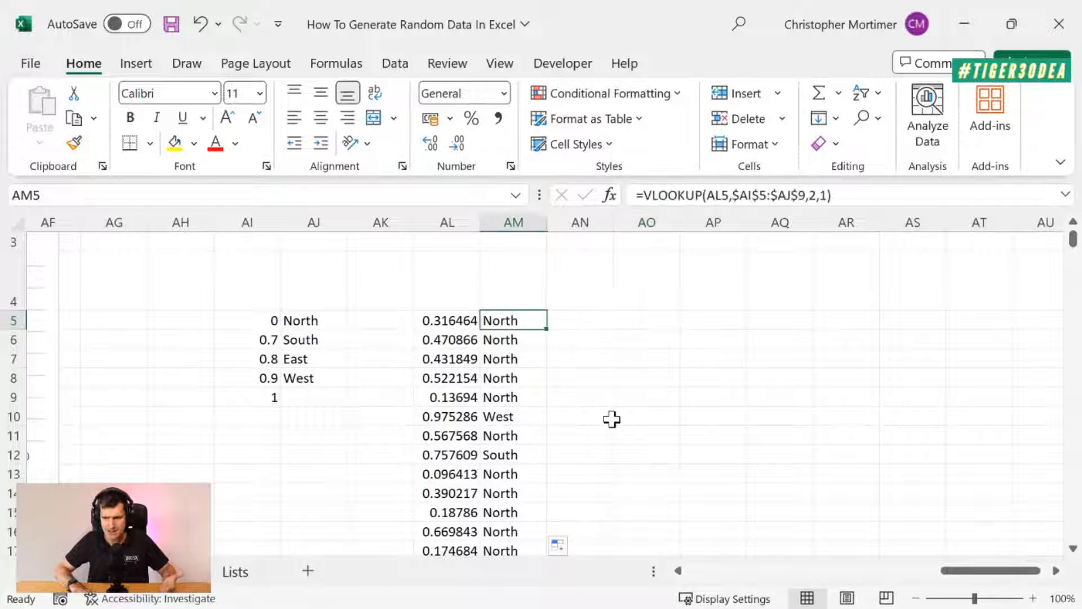
- Insert two blank columns before the random-number column, shifting the random data to the right
key(ctrl+space)
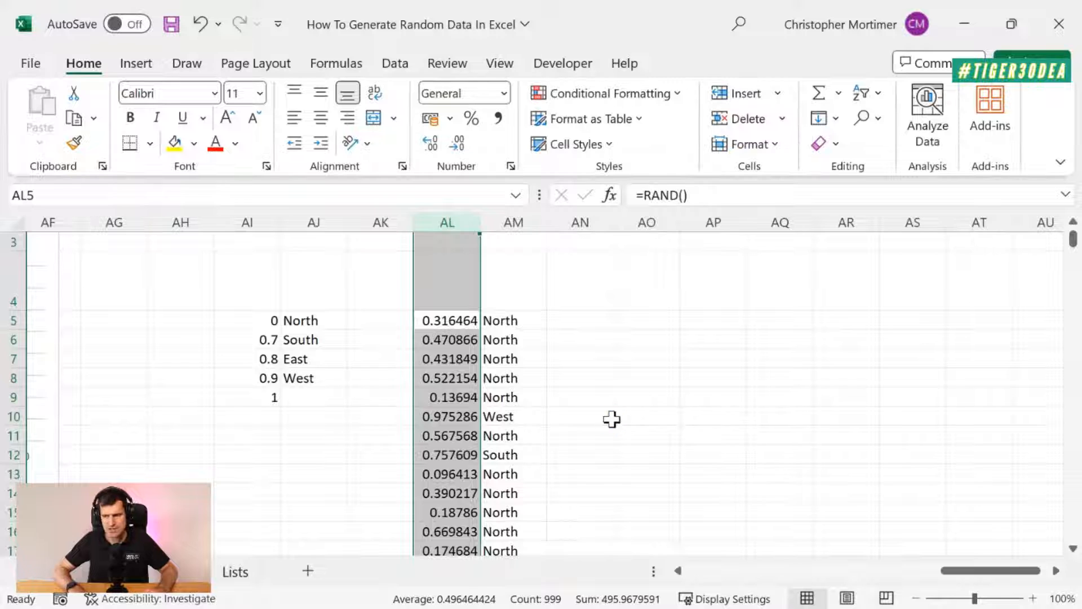
key(ctrl+shift+equal)
key(ctrl+shift+equal)
key(Left)
key(Left)
key(Right)
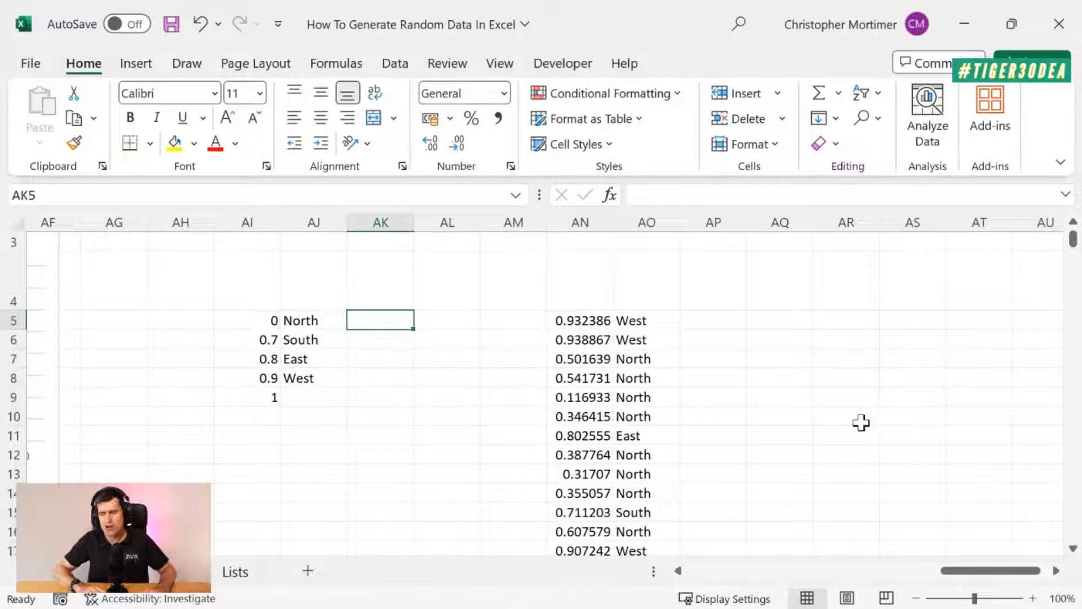
- Enter =COUNTIF($AO$5:$AO$1003,AJ5) in AK5 to count how often North occurs among the random regions
text(=countif()
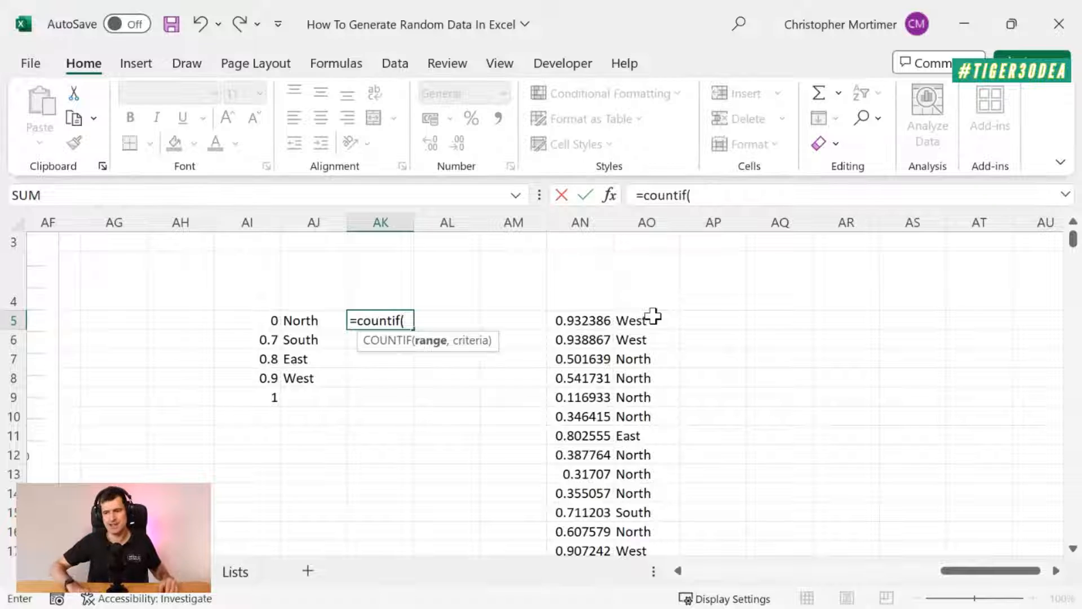
click(586, 321)
click(649, 321)
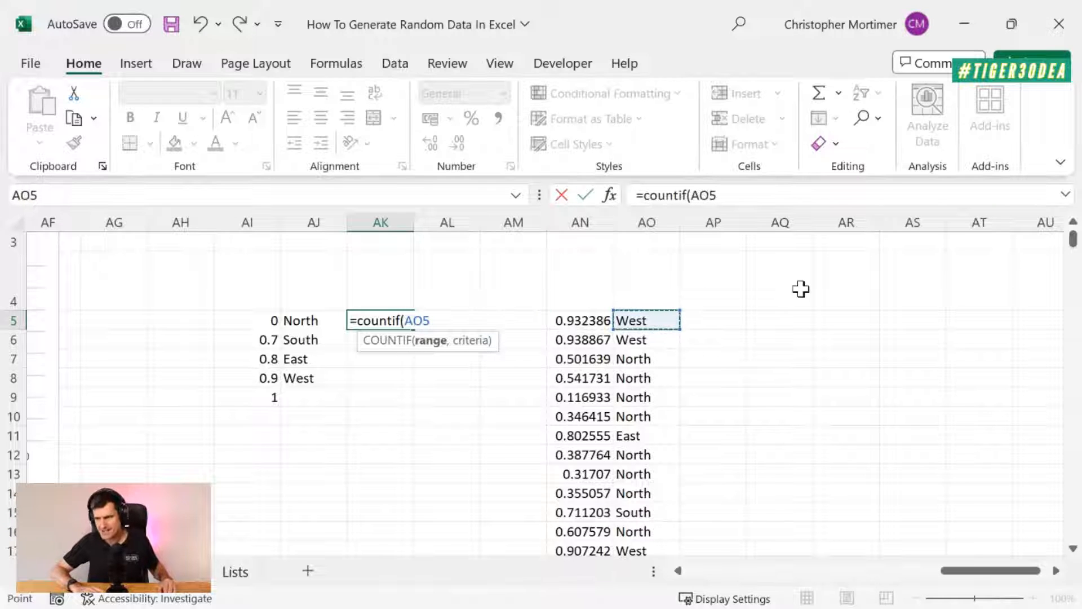
key(ctrl+shift+Down)
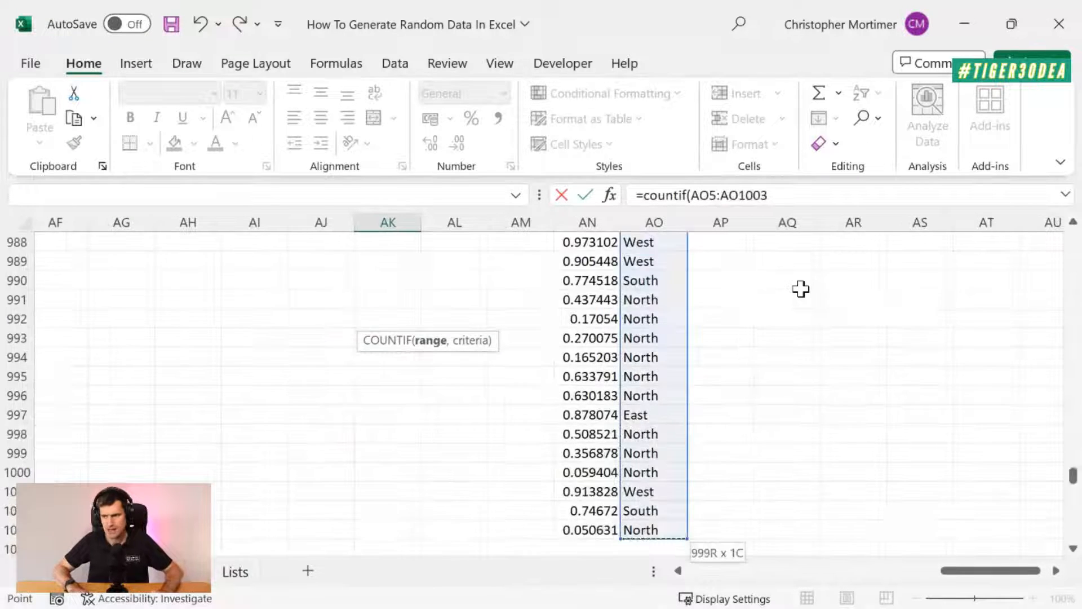
key(F4)
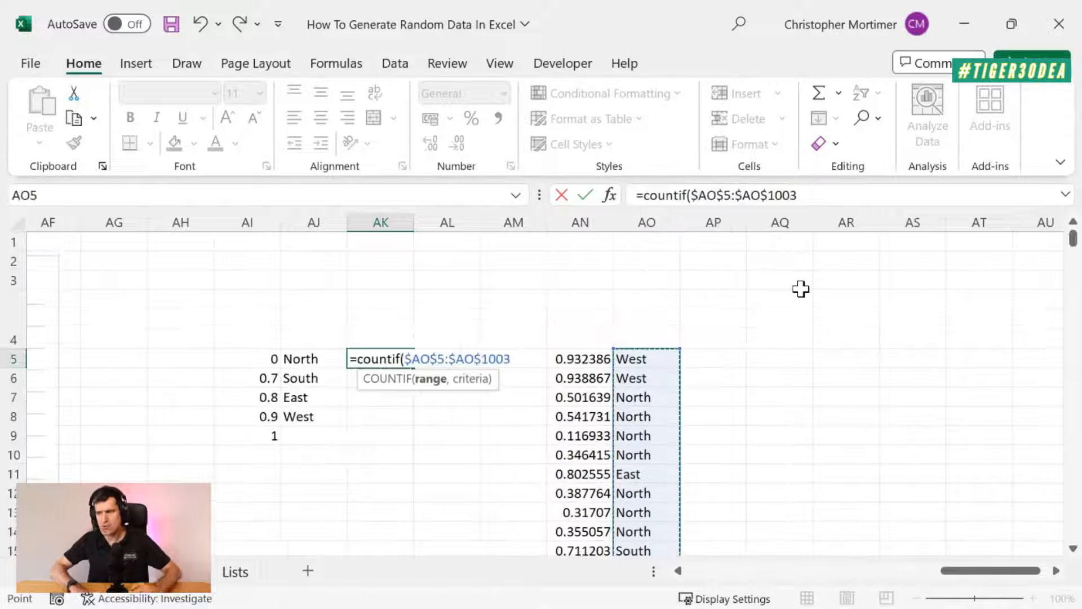
text(,)
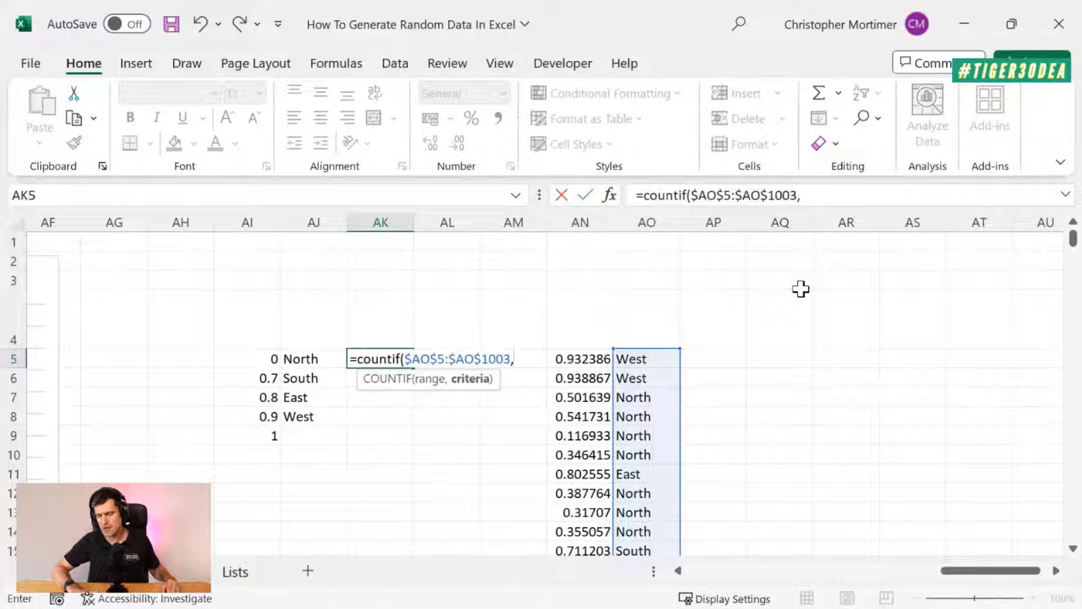
key(Right)
key(Right)
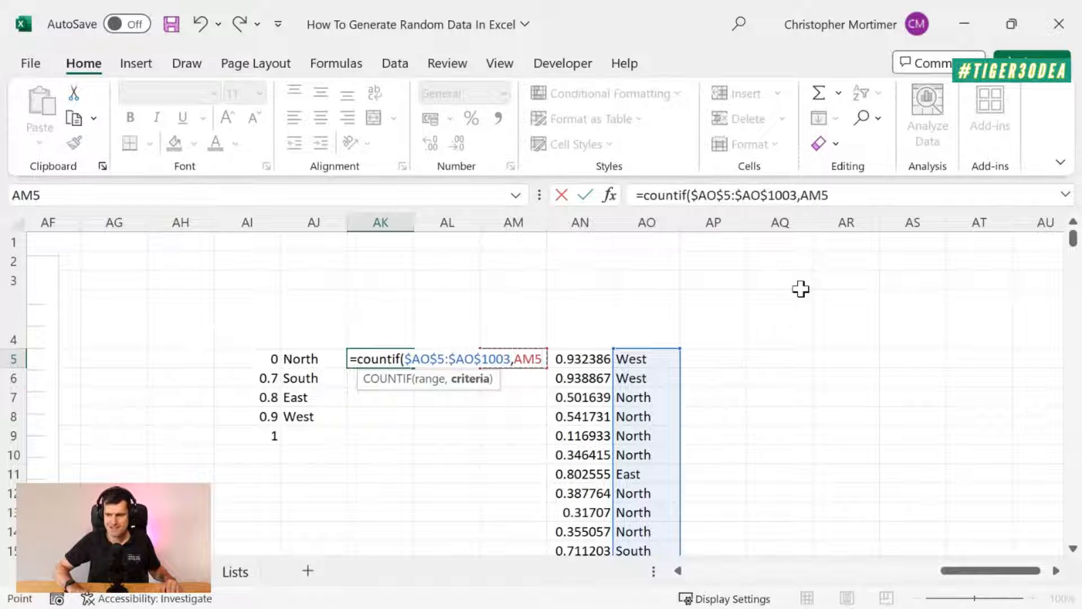
key(Left)
key(Left)
key(Left)
key(ctrl+Return)
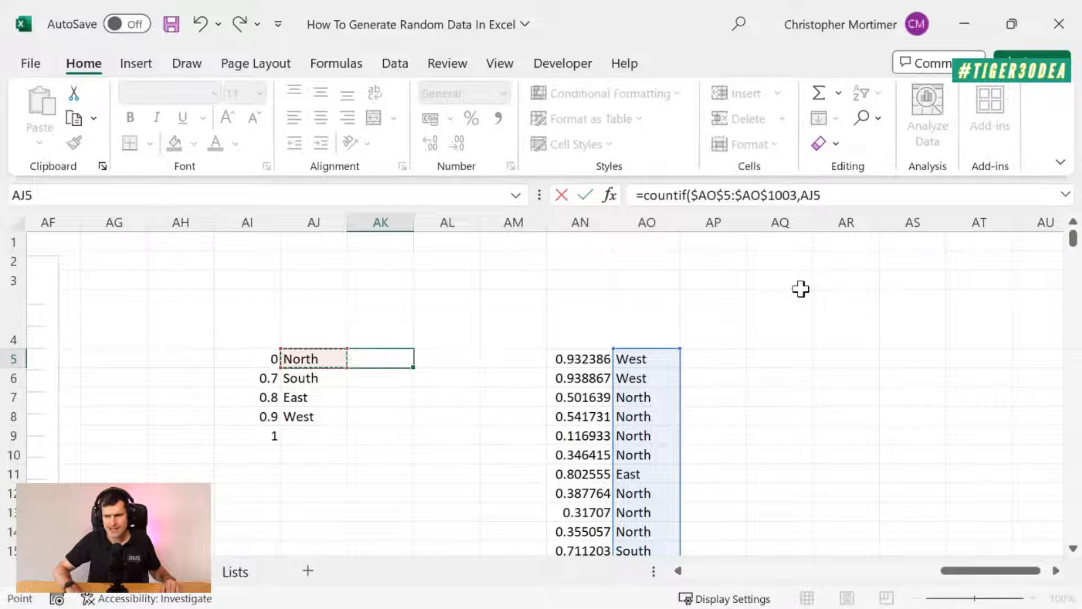
- Fill the COUNTIF formula down through AK8 to count South, East and West
key(shift+Down)
key(shift+Down)
key(shift+Down)
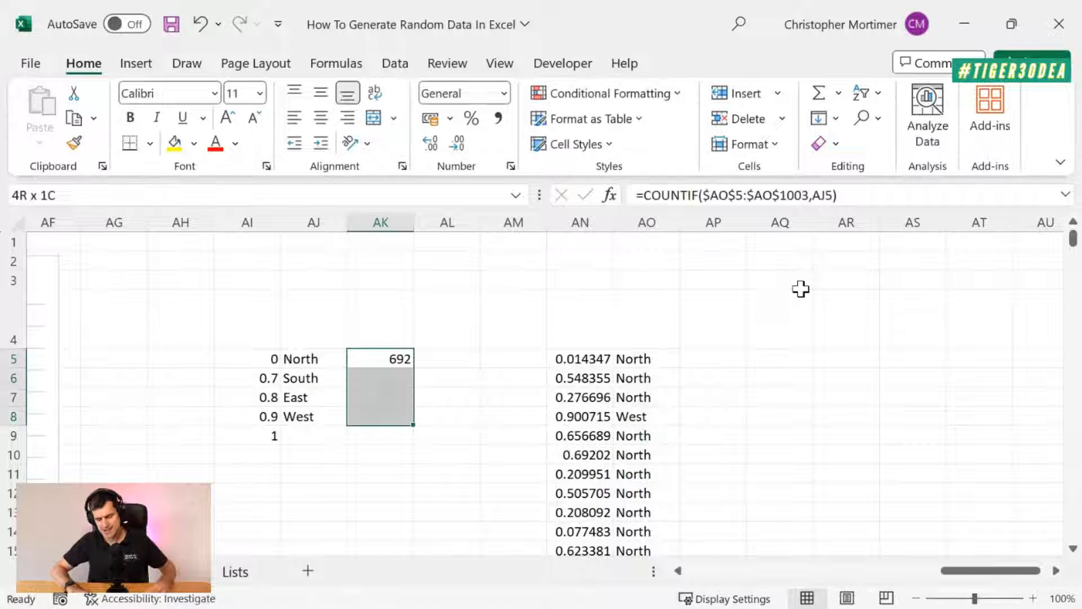
key(ctrl+d)
key(Down)
key(Down)
key(Down)
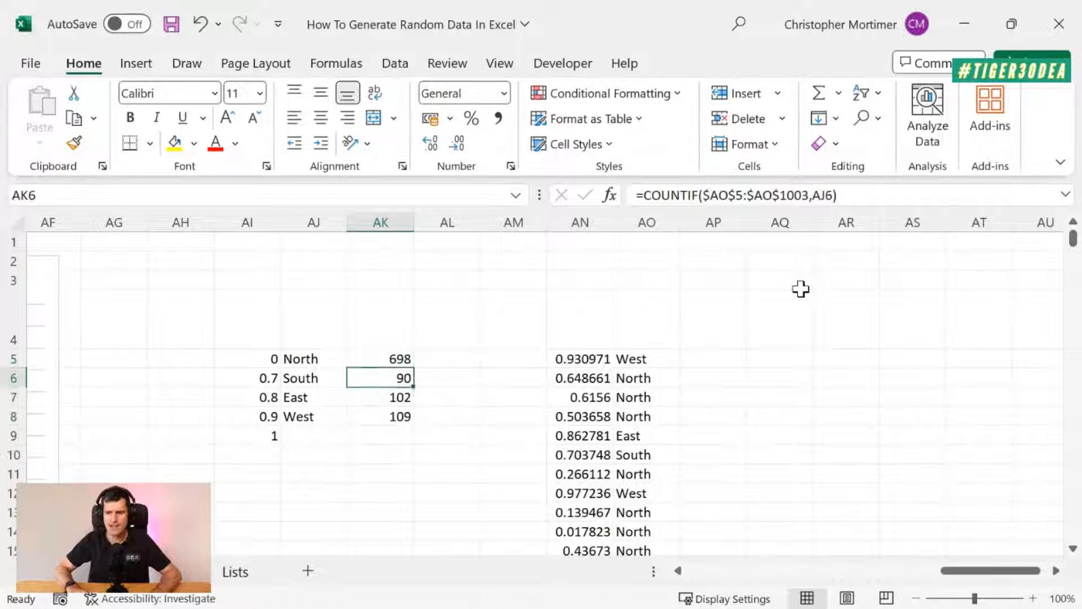
- Total the region counts with a SUM formula in AK9
key(Down)
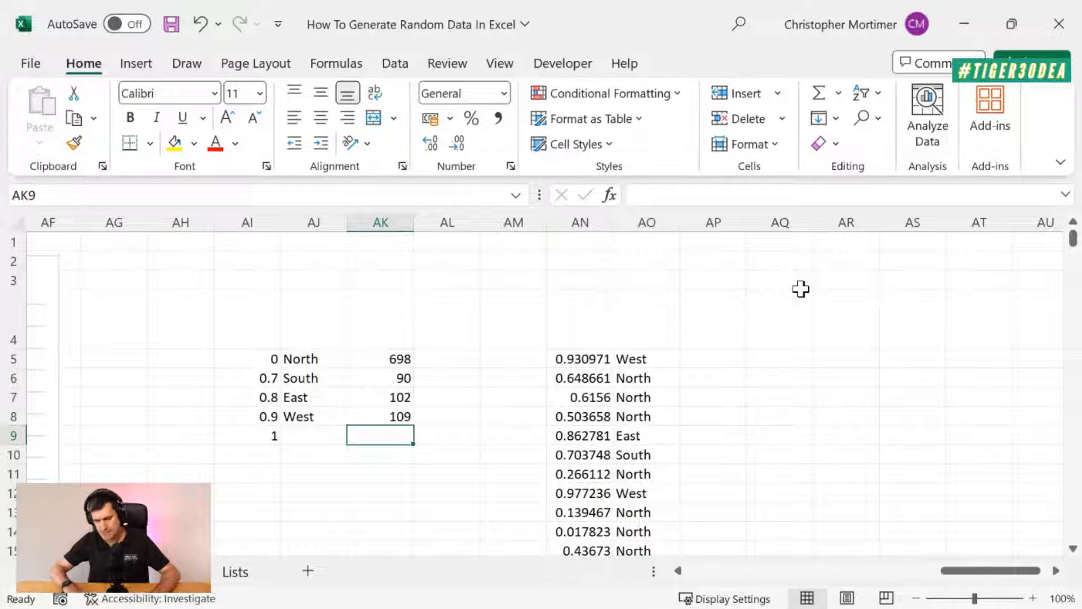
key(alt+equal)
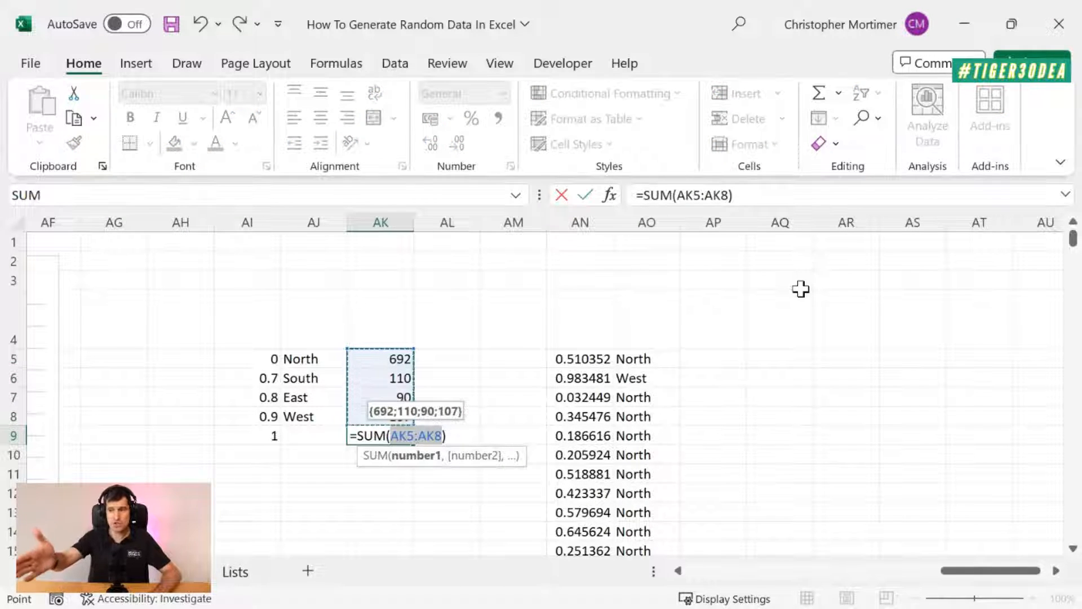
key(Return)
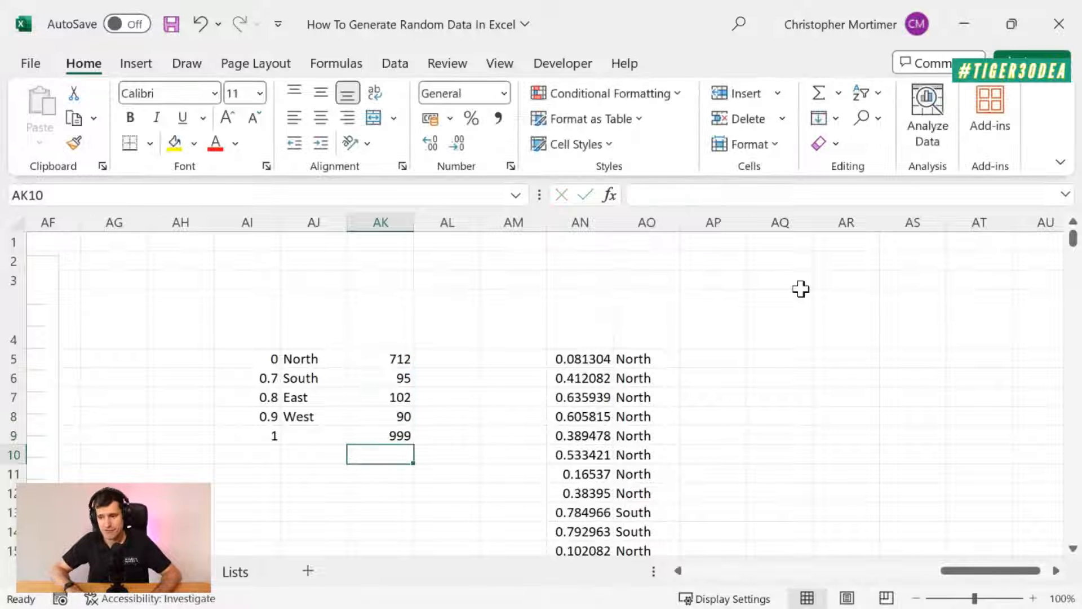
- Inspect the extent of the random-number column and return to the region count table
key(Up)
key(Up)
key(Up)
key(Up)
key(Up)
key(Right)
key(Right)
key(Right)
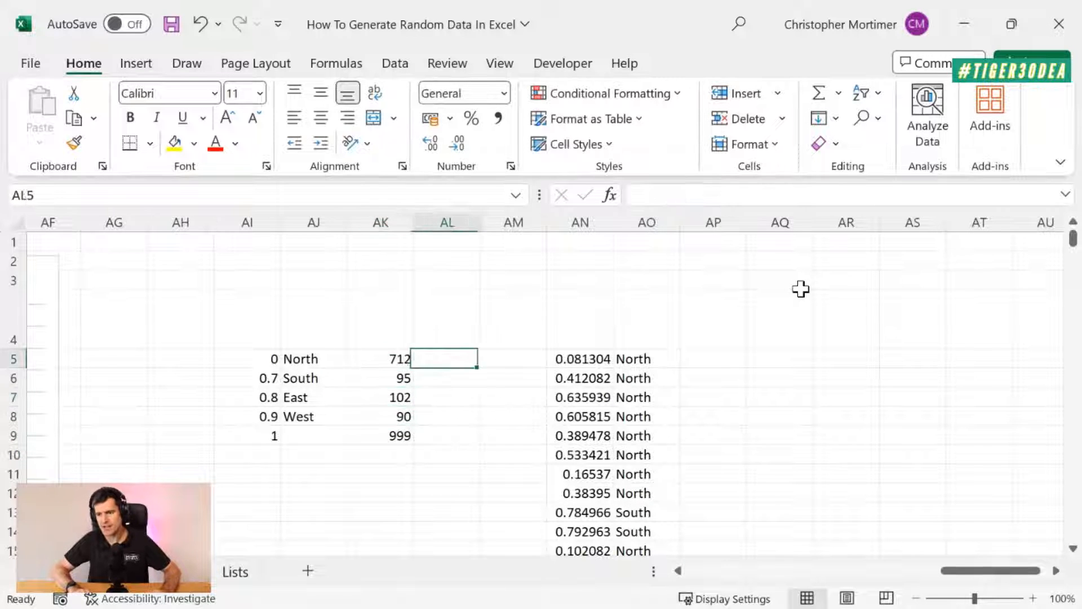
key(ctrl+shift+Down)
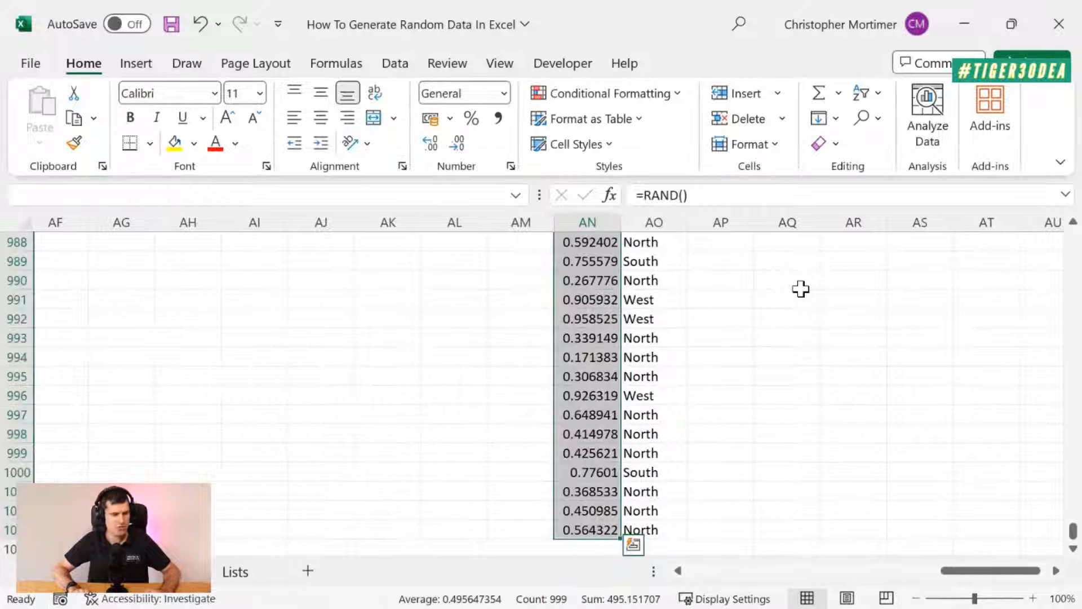
key(Up)
key(Up)
key(Up)
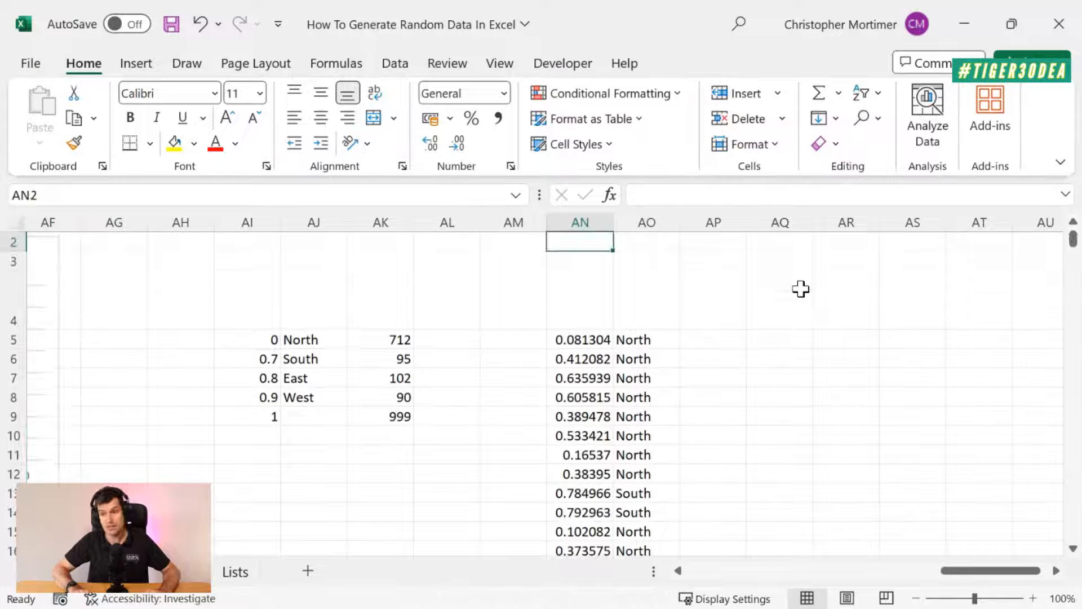
key(Left)
key(Left)
key(Left)
key(Down)
key(Down)
key(Down)
key(Down)
key(Up)
key(Left)
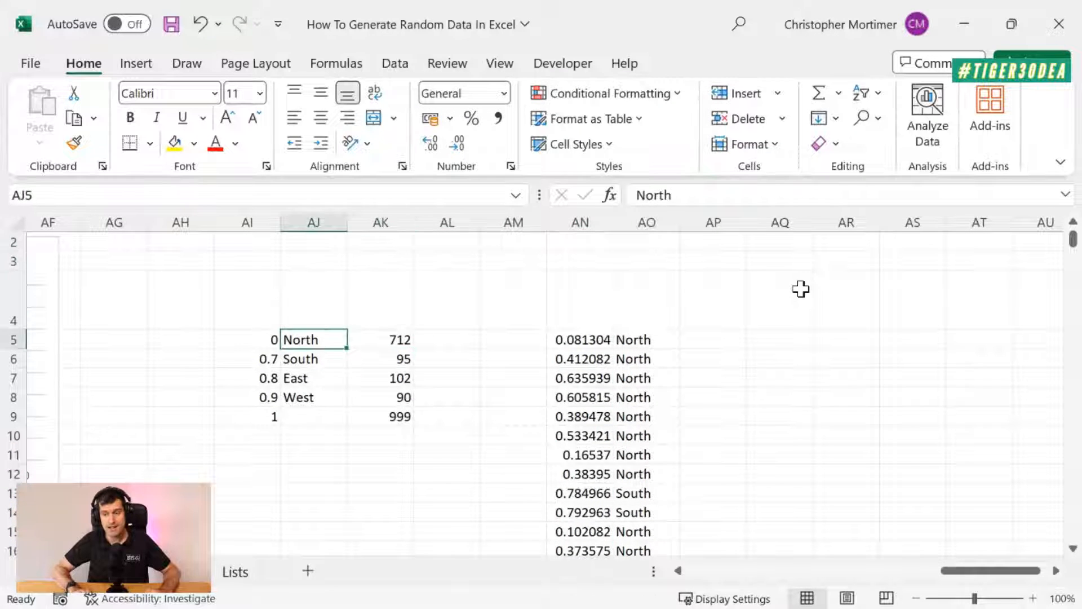
- Insert a 2-D pie chart of the region names and counts in AJ5:AK8 and move it beside the table
key(shift+Right)
key(shift+Down)
key(shift+Down)
key(shift+Down)
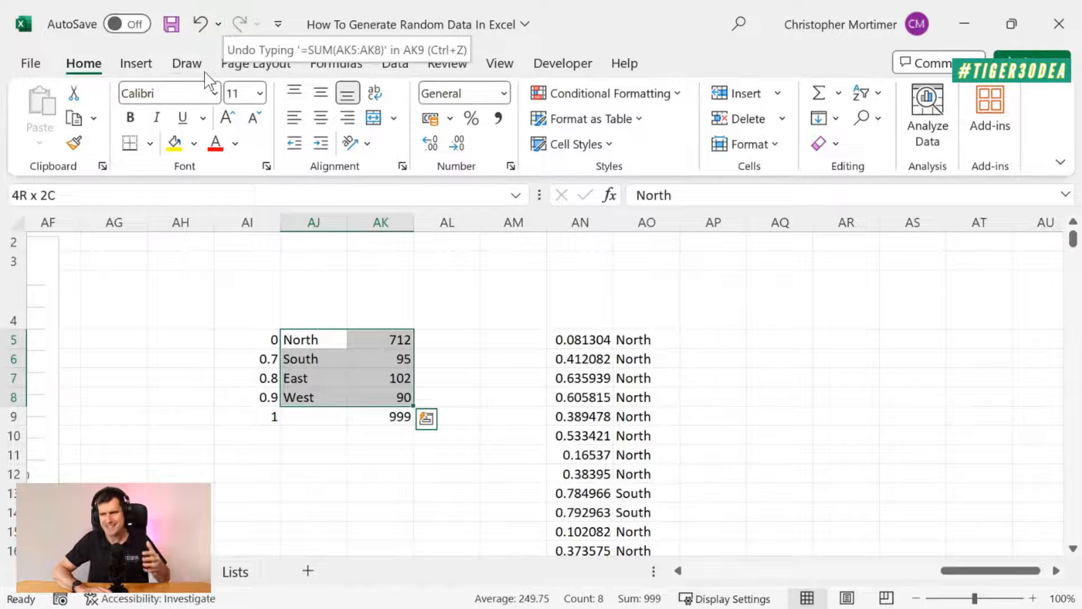
click(139, 65)
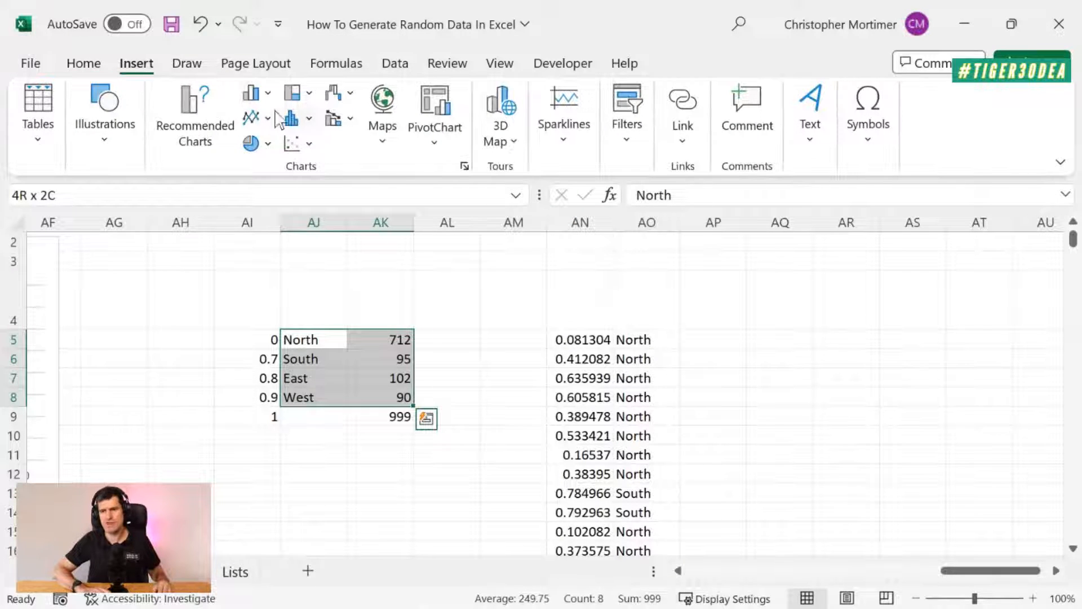
click(257, 93)
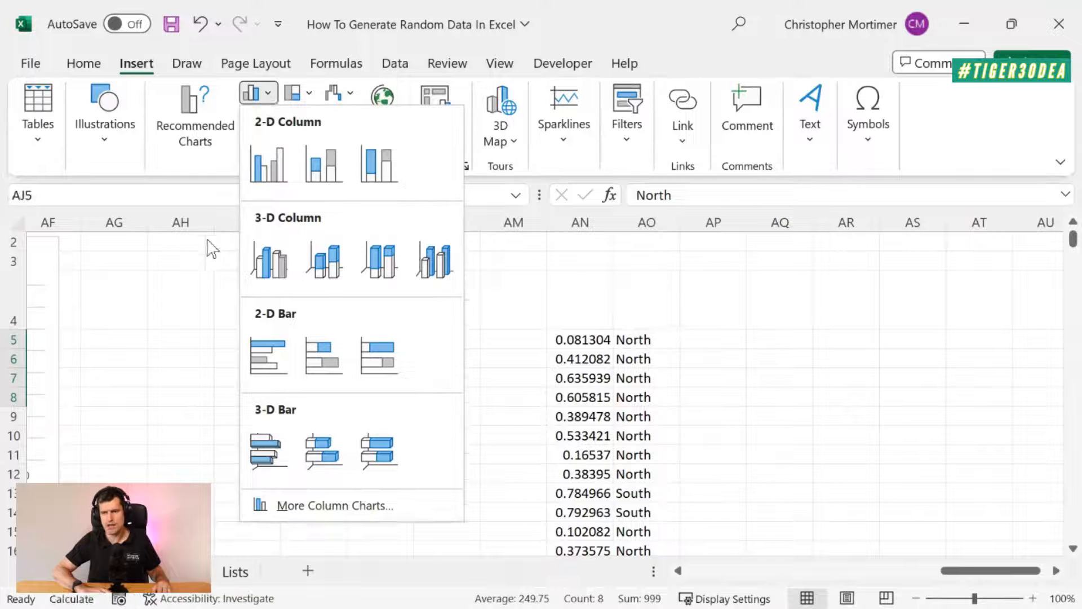
click(683, 22)
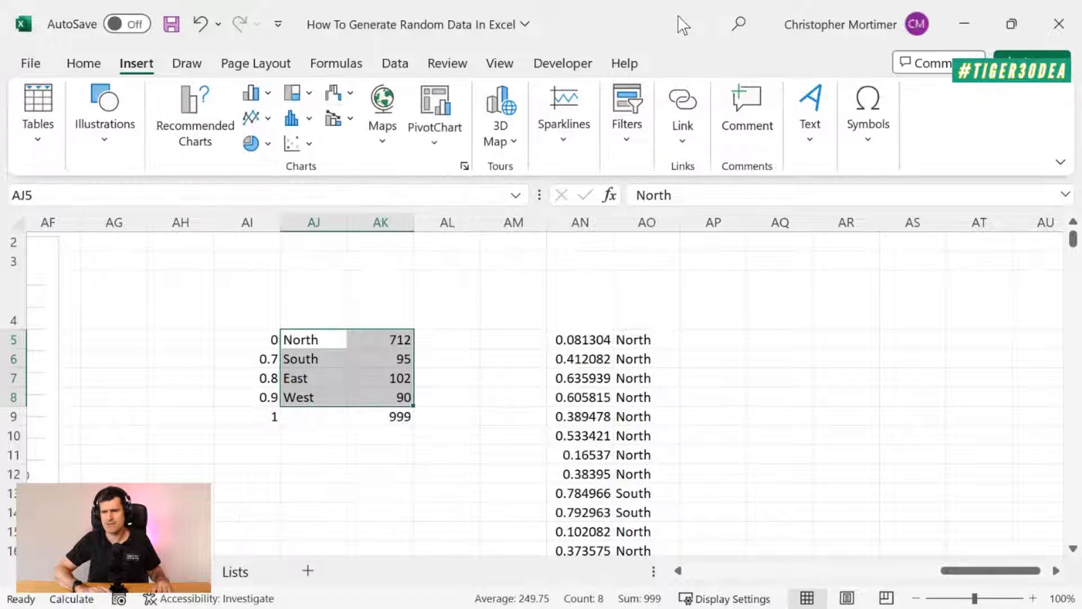
click(267, 144)
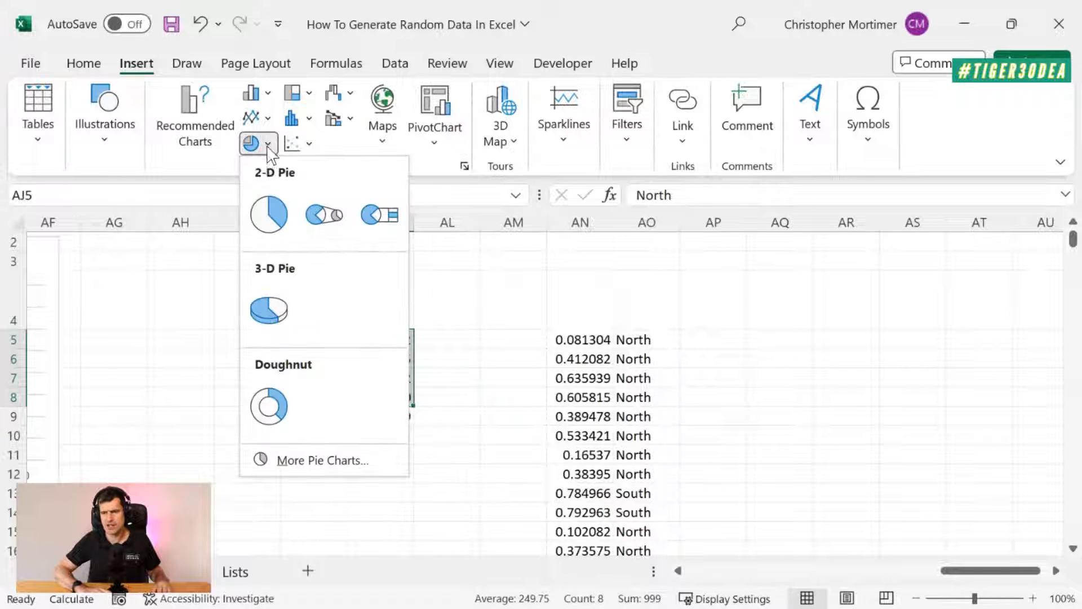
click(269, 217)
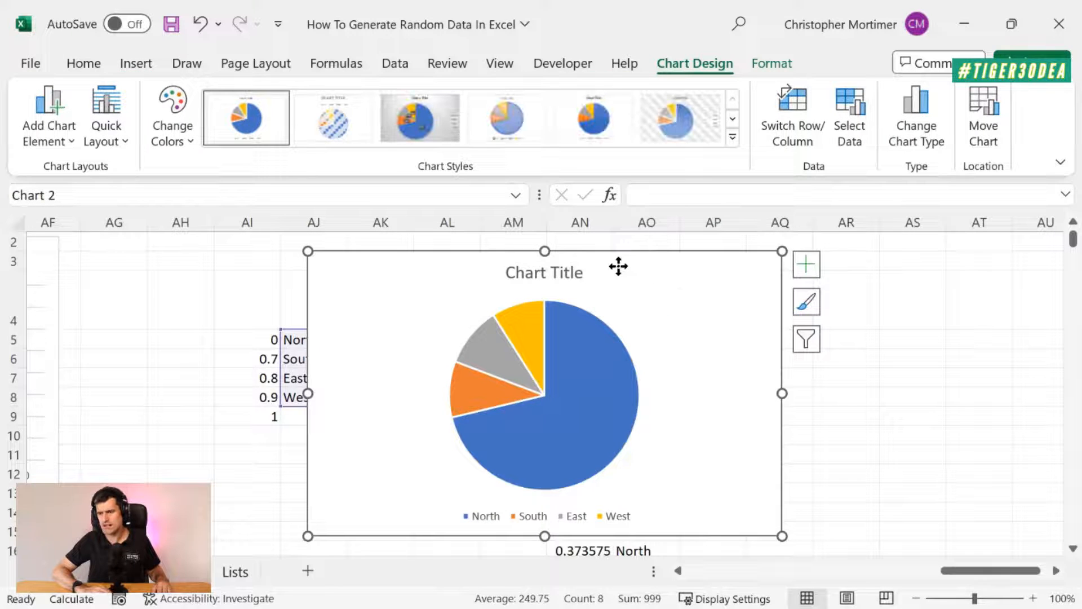
drag(618, 265, 792, 264)
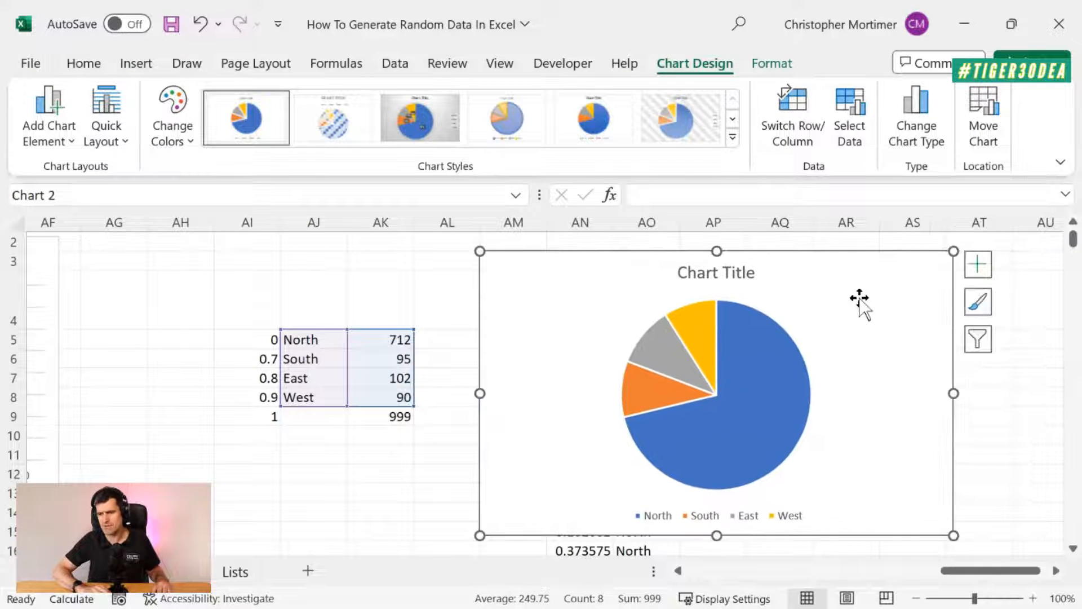
click(277, 489)
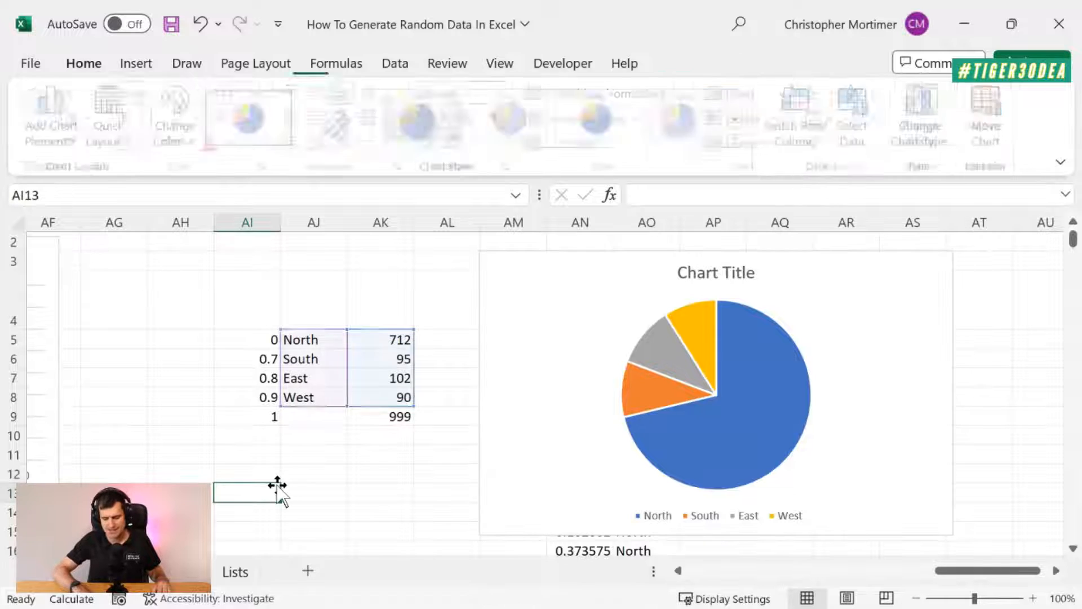
- Recalculate the worksheet repeatedly to refresh the region counts and the pie chart
key(F9)
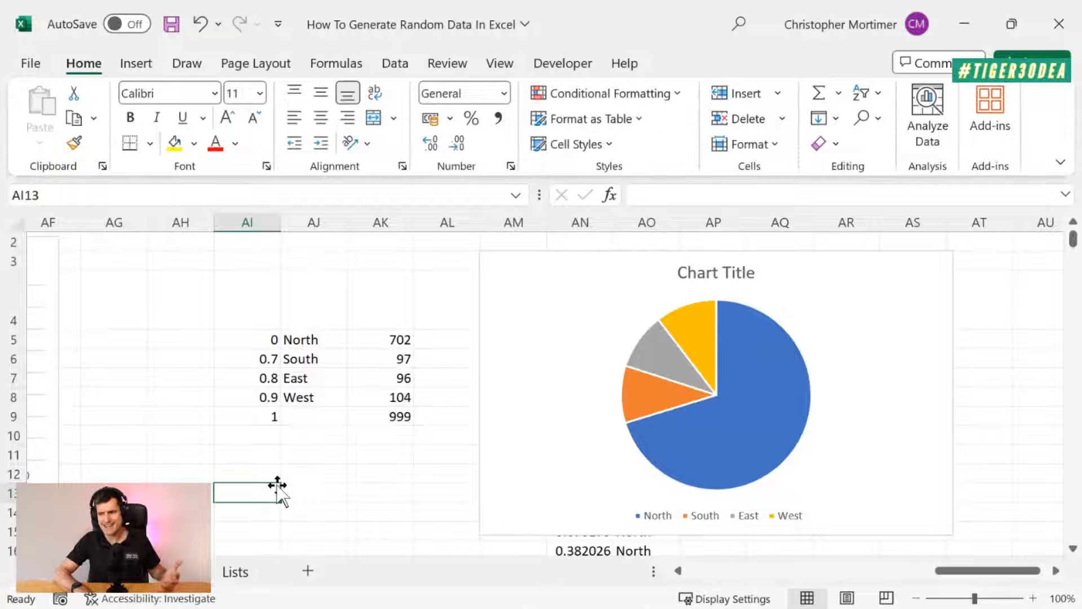
key(F9)
- Keep recalculating the worksheet to regenerate the random regions and update the region counts and pie chart
key(F9)
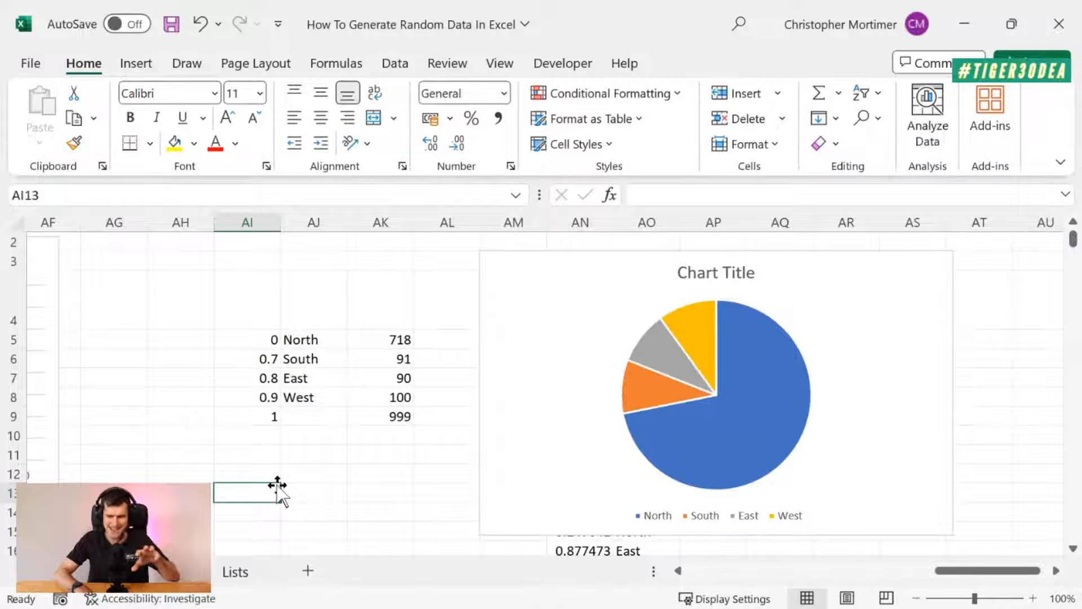
key(F9)
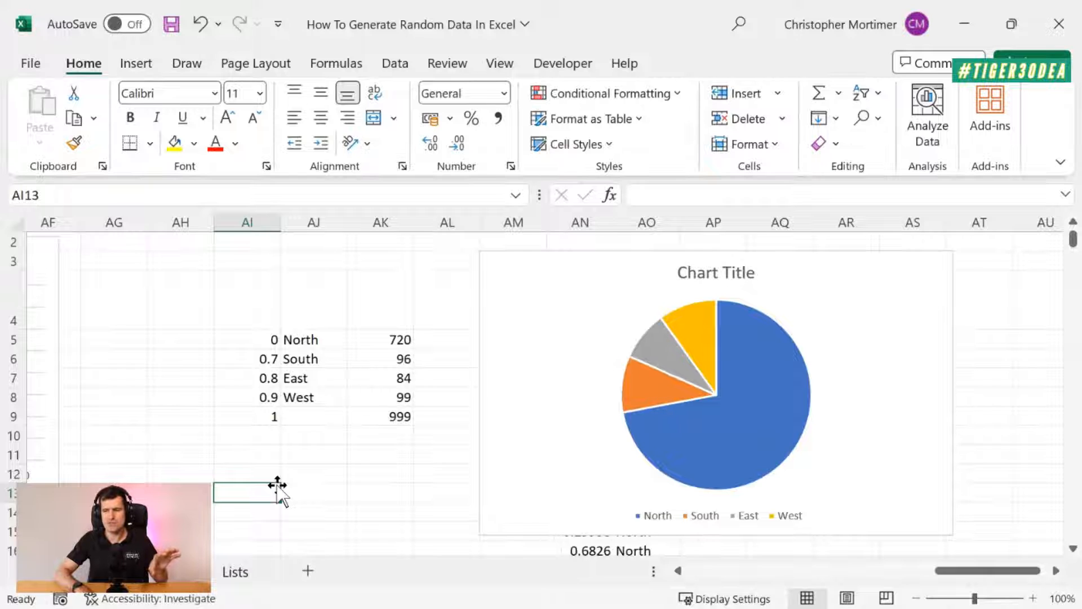
key(F9)
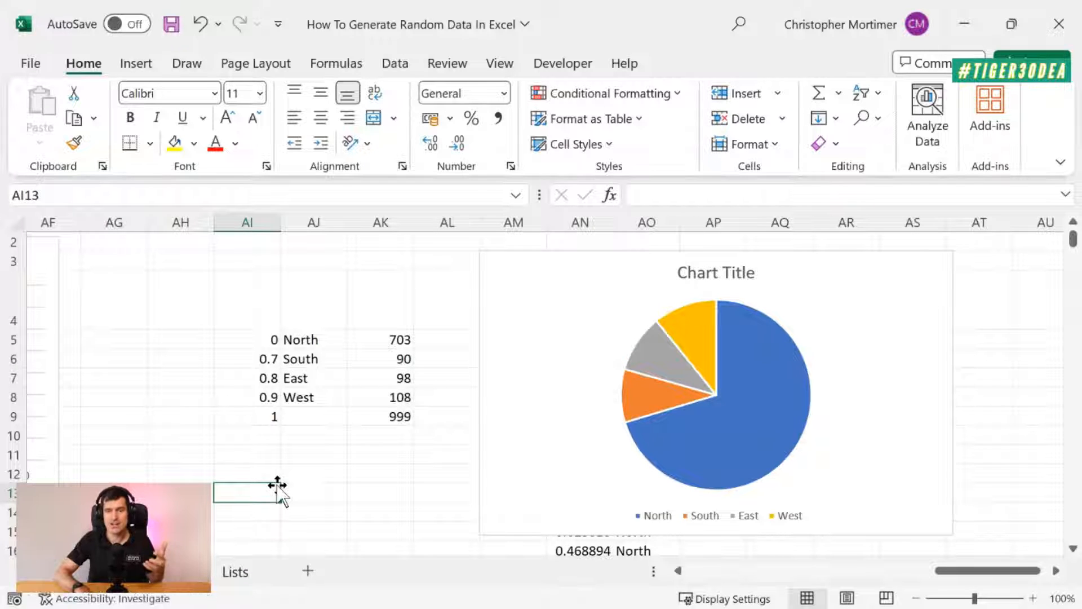
key(F9)
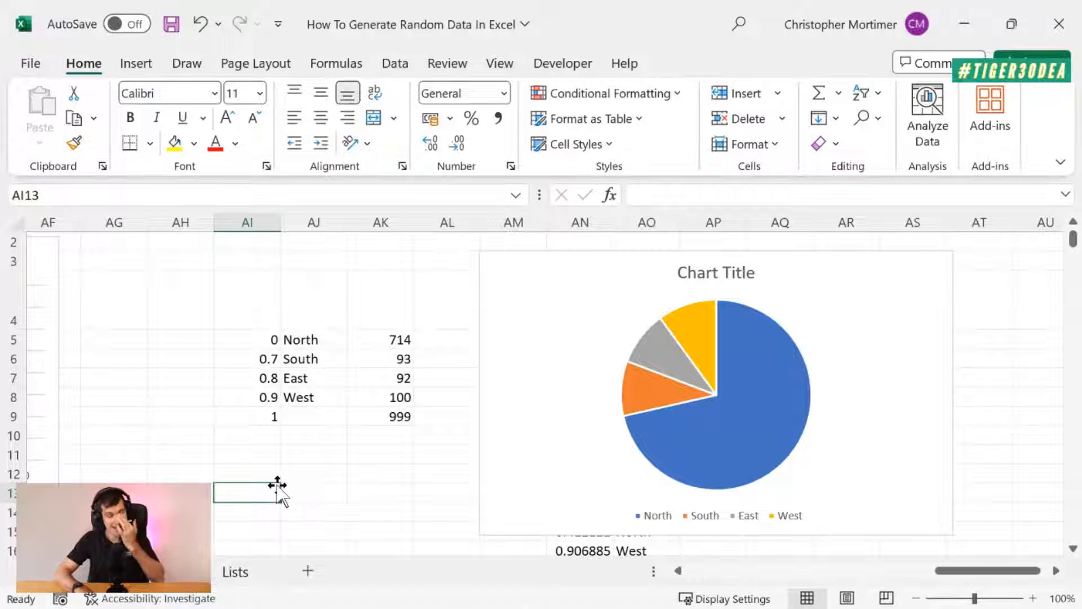
key(F9)
key(F9)
key(F9)
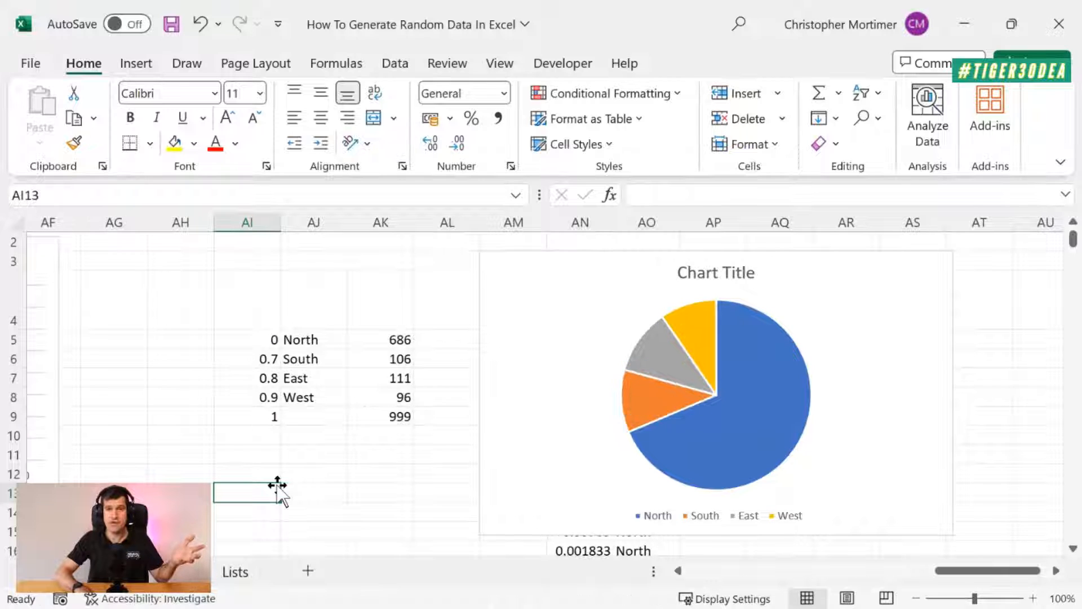
key(F9)
key(F9)
key(F9)
key(F9)
key(F9)
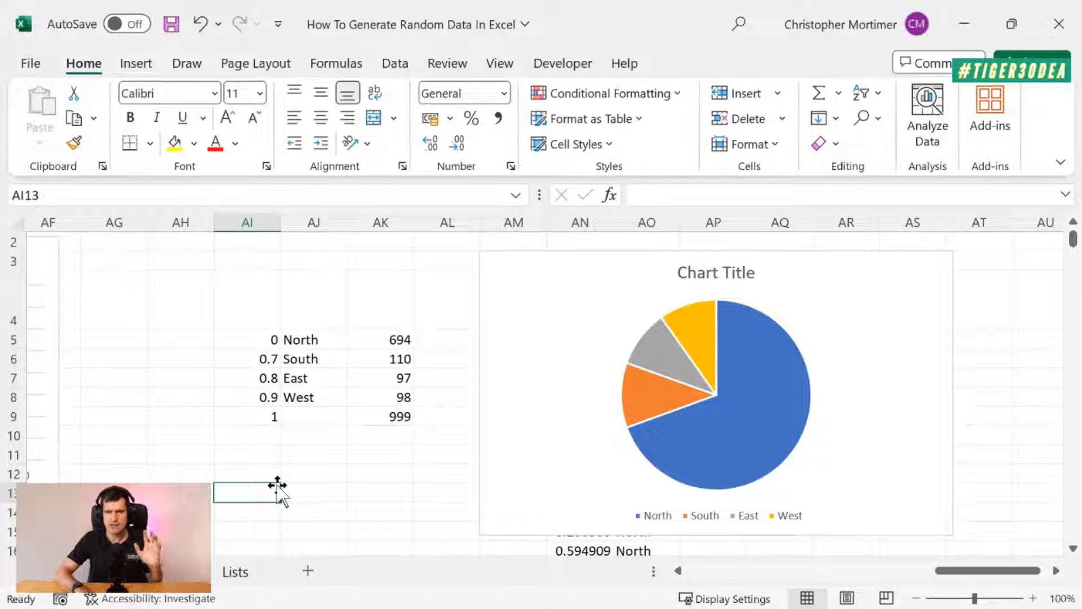
key(F9)
key(F9)
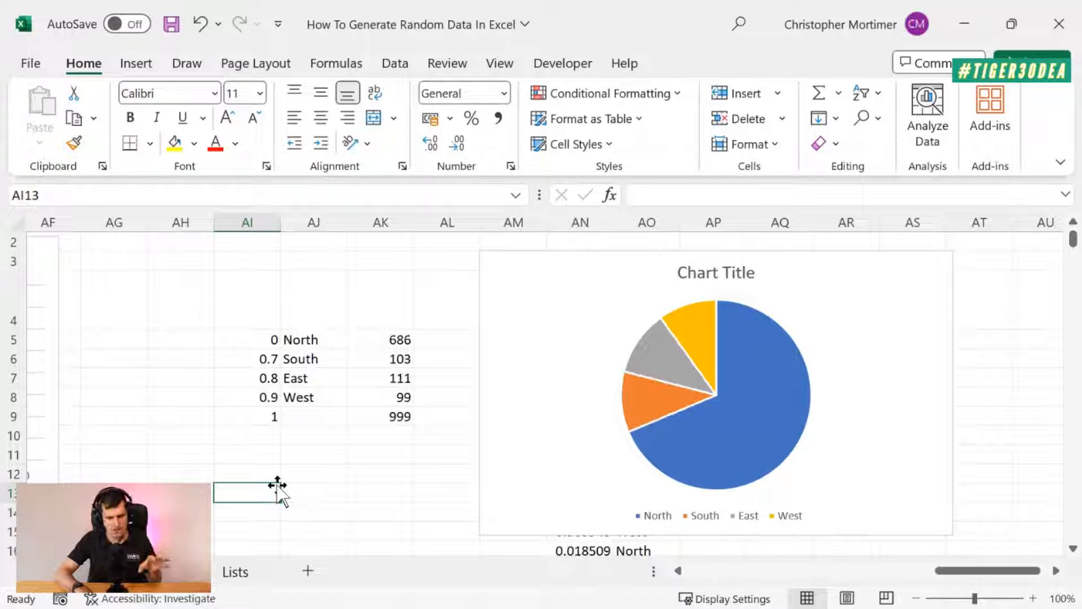
- Select a NORM.INV output cell and recalculate repeatedly to refresh the normal-distribution frequencies and column chart
scroll(277, 490, left, 6)
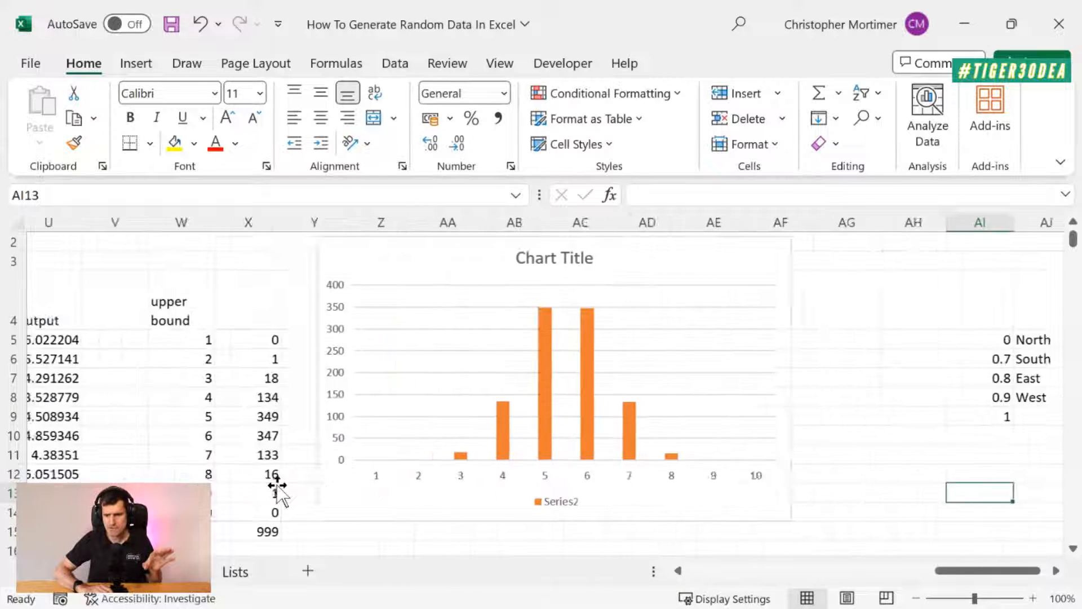
scroll(277, 490, left, 2)
click(226, 439)
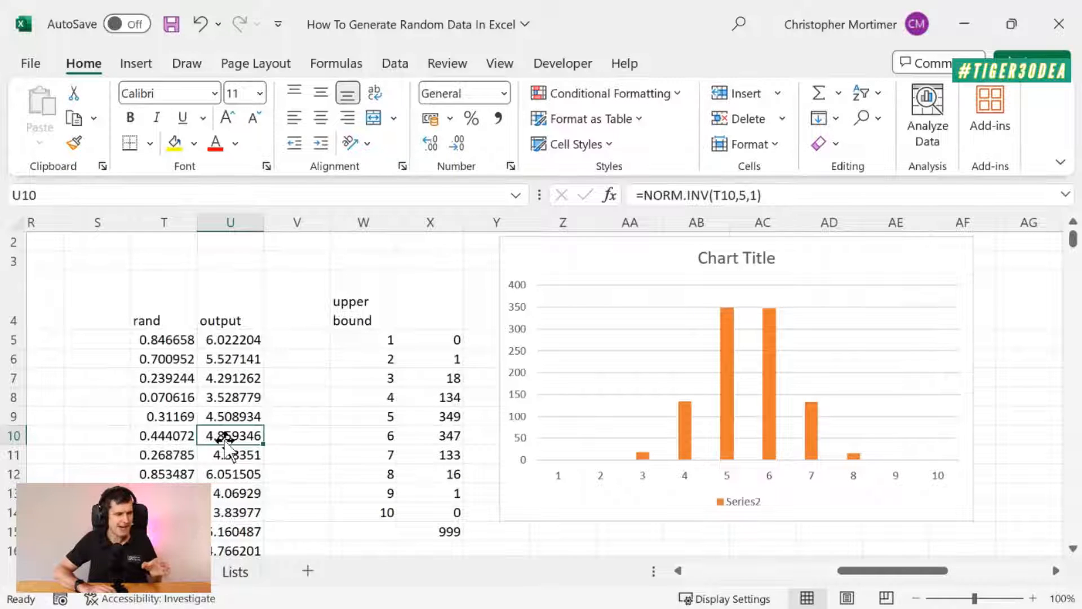
scroll(225, 441, left, 2)
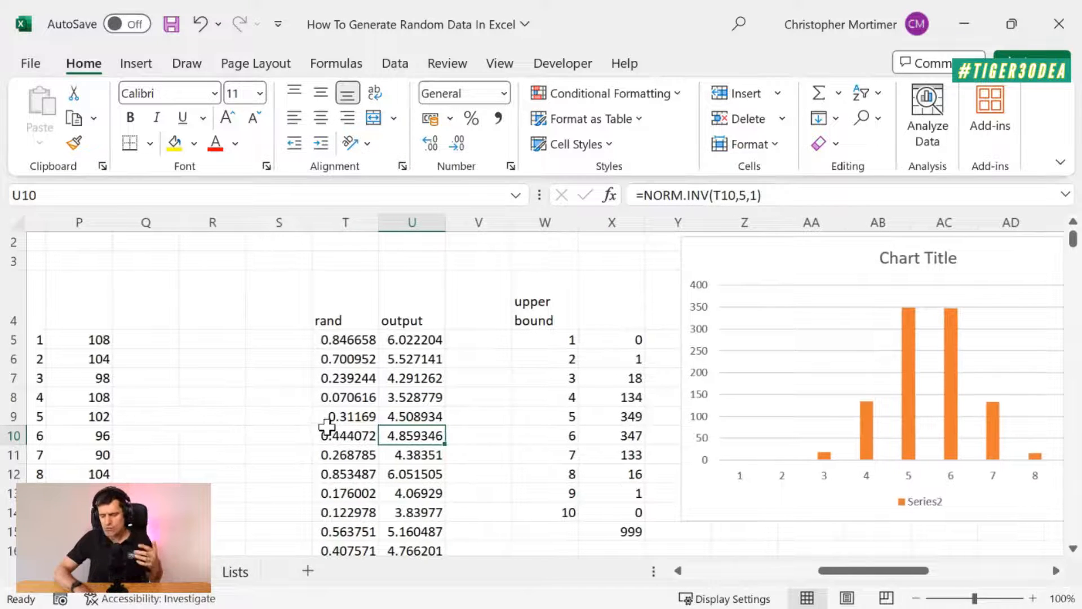
key(F9)
key(F9)
key(F9)
key(F9)
key(F9)
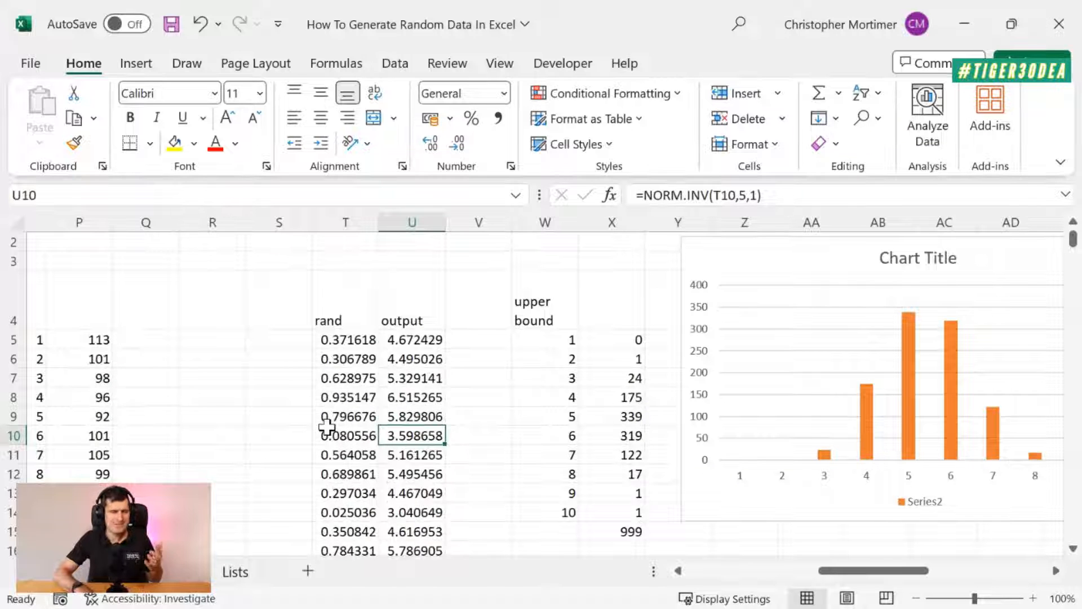
key(F9)
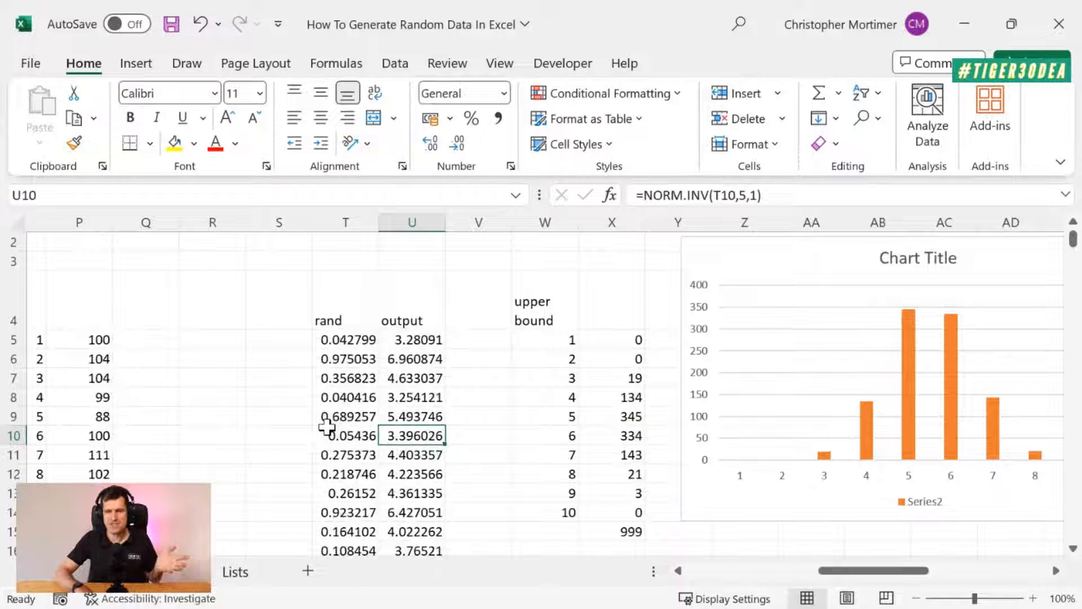
key(F9)
key(F9)
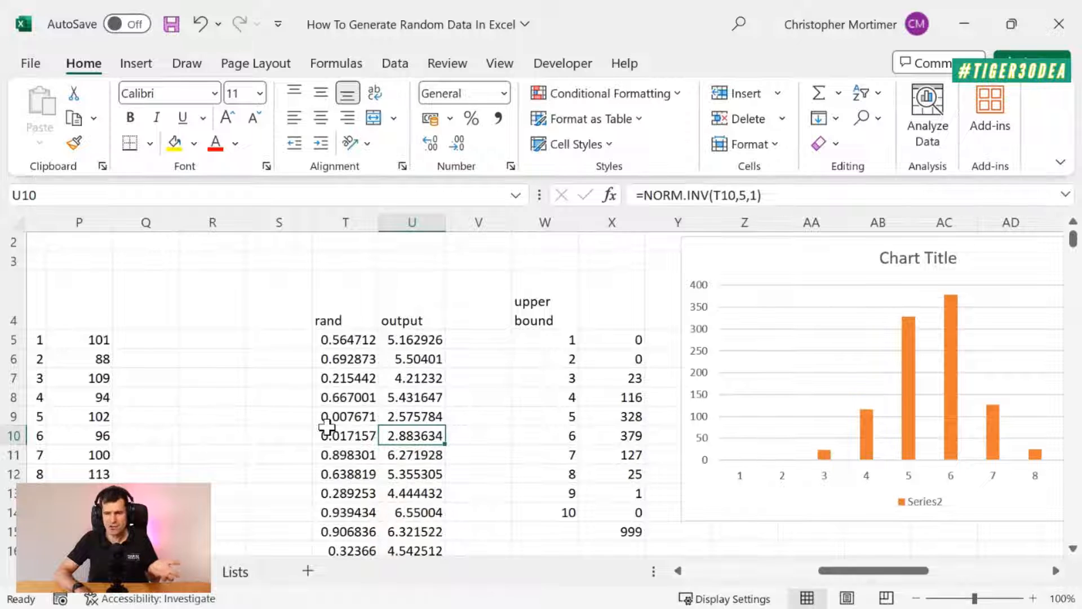
- Move the pie chart further right, clear of the random-number and region columns
scroll(478, 379, right, 10)
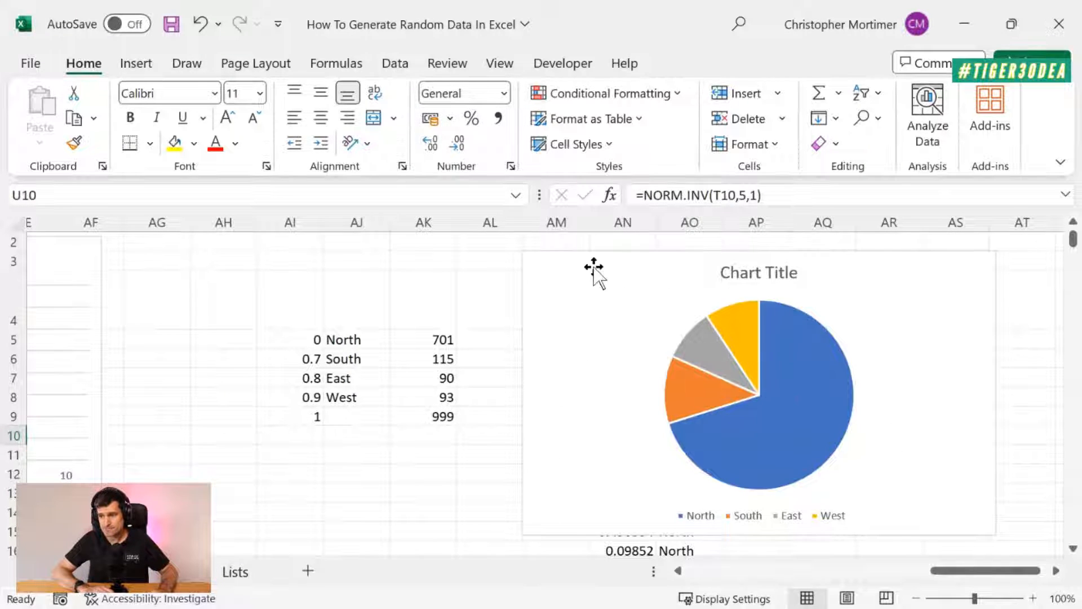
click(494, 295)
drag(494, 294, 754, 292)
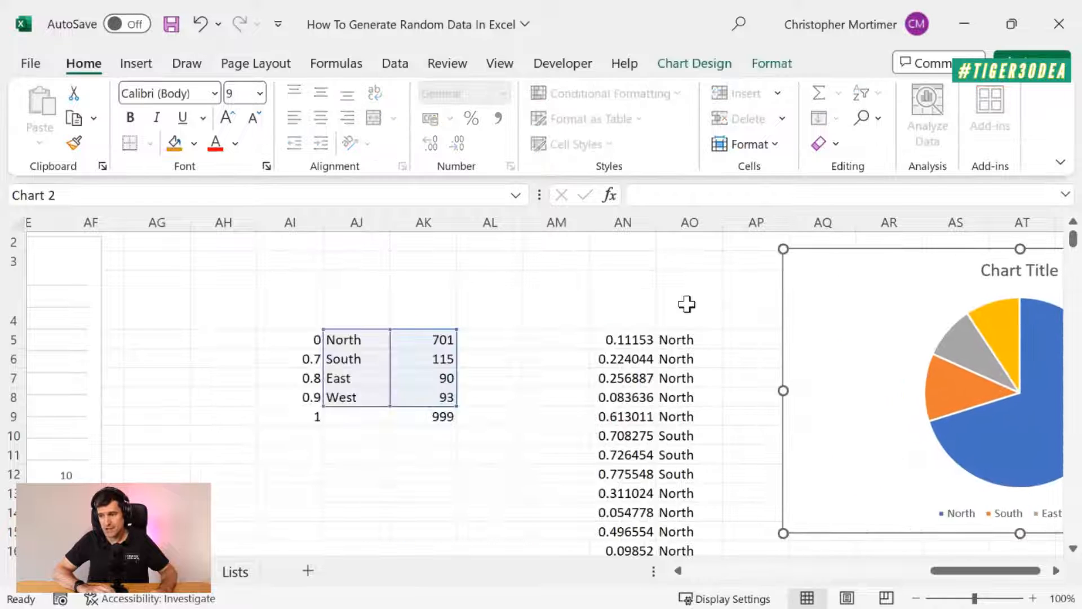
click(687, 340)
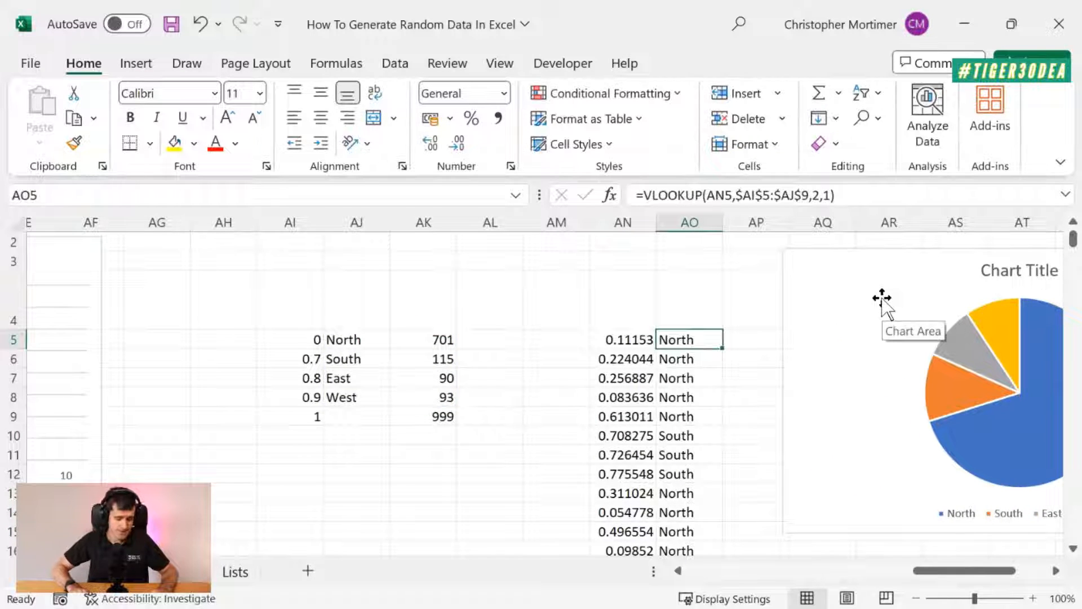
- Copy the whole region column from AO5 down and paste it back over itself as values
key(ctrl+shift+Down)
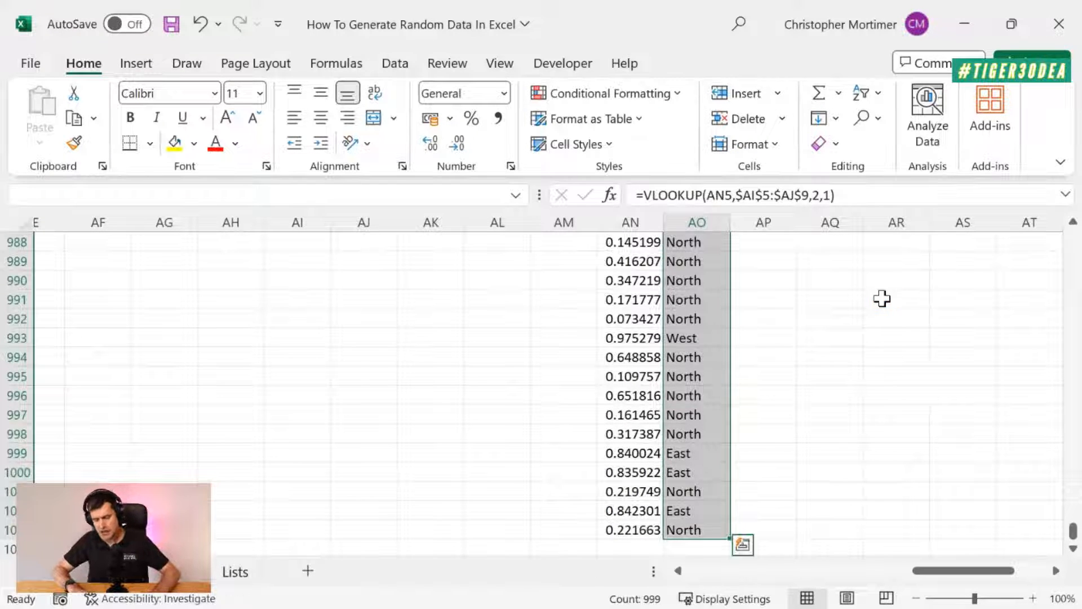
key(ctrl+c)
key(ctrl+alt+v)
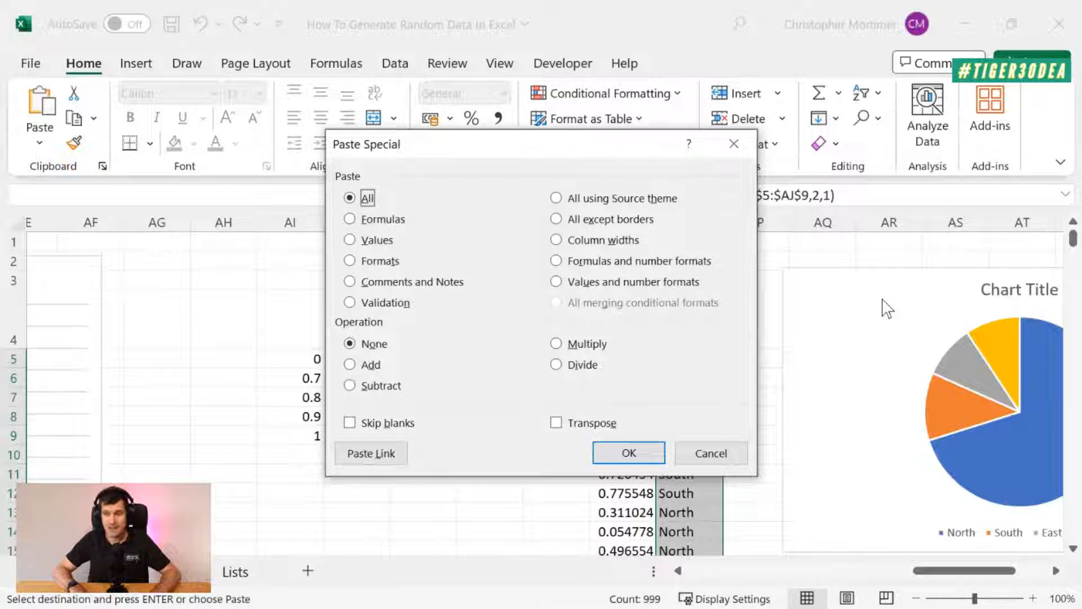
key(v)
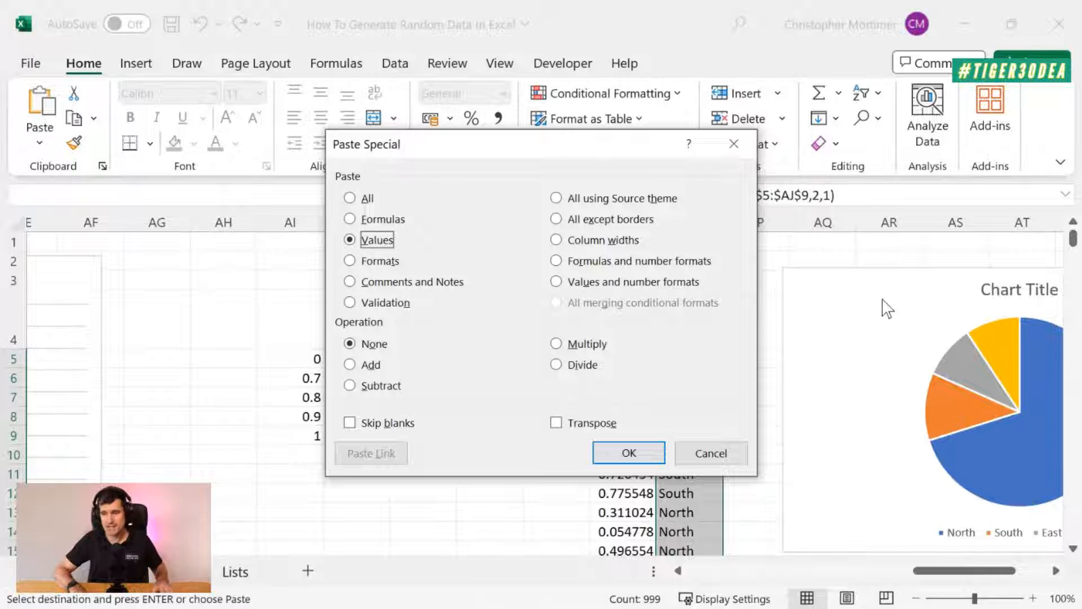
key(Return)
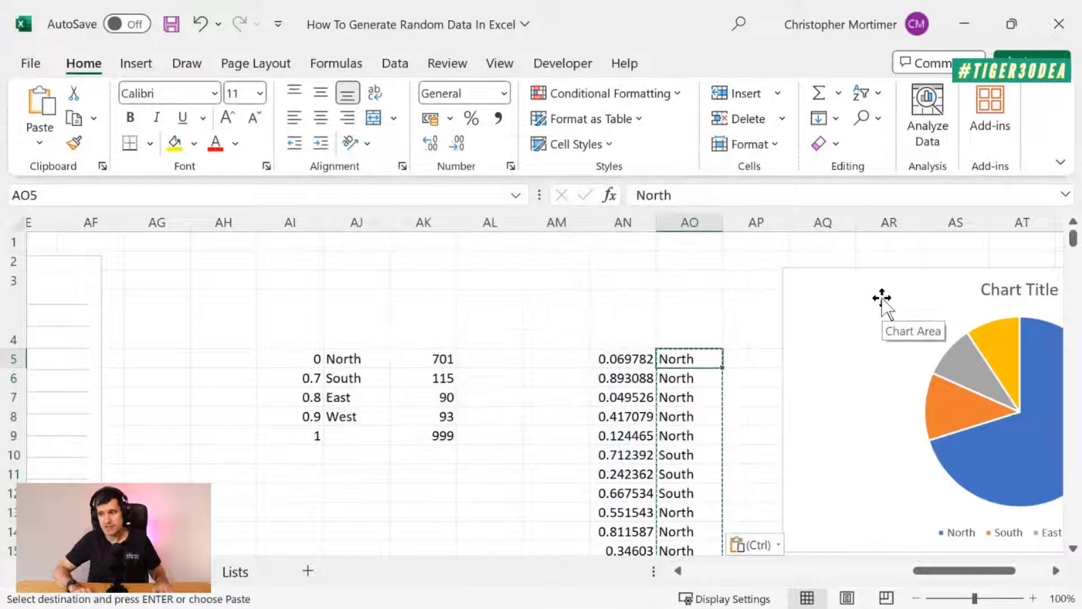
- Step through the pasted region cells and undo the paste of values
key(Escape)
key(Down)
key(Down)
key(Down)
key(Down)
key(Down)
key(Down)
key(Down)
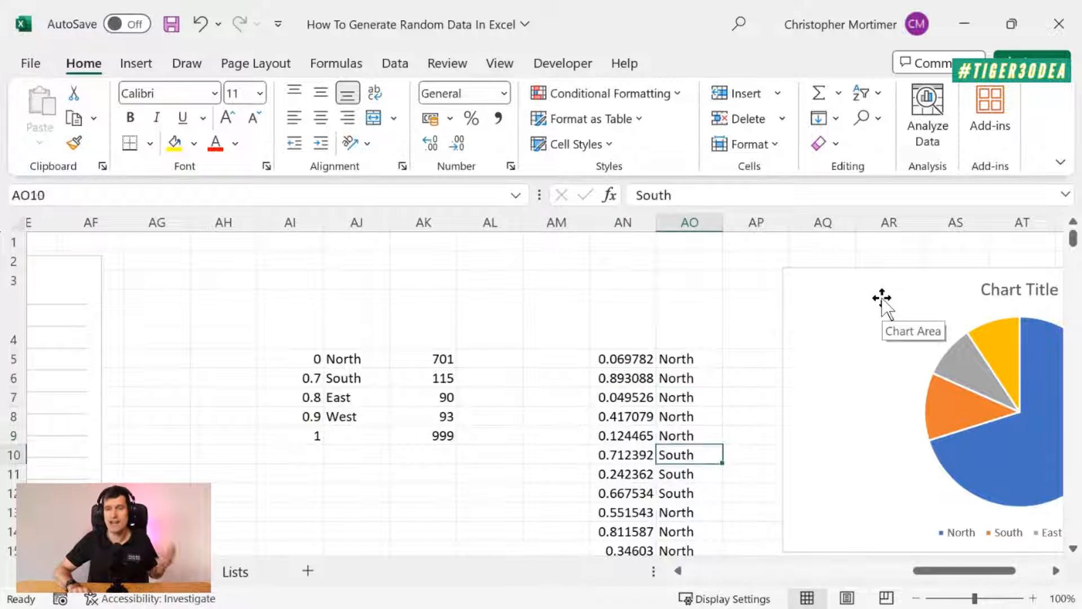
key(Up)
key(Up)
key(Up)
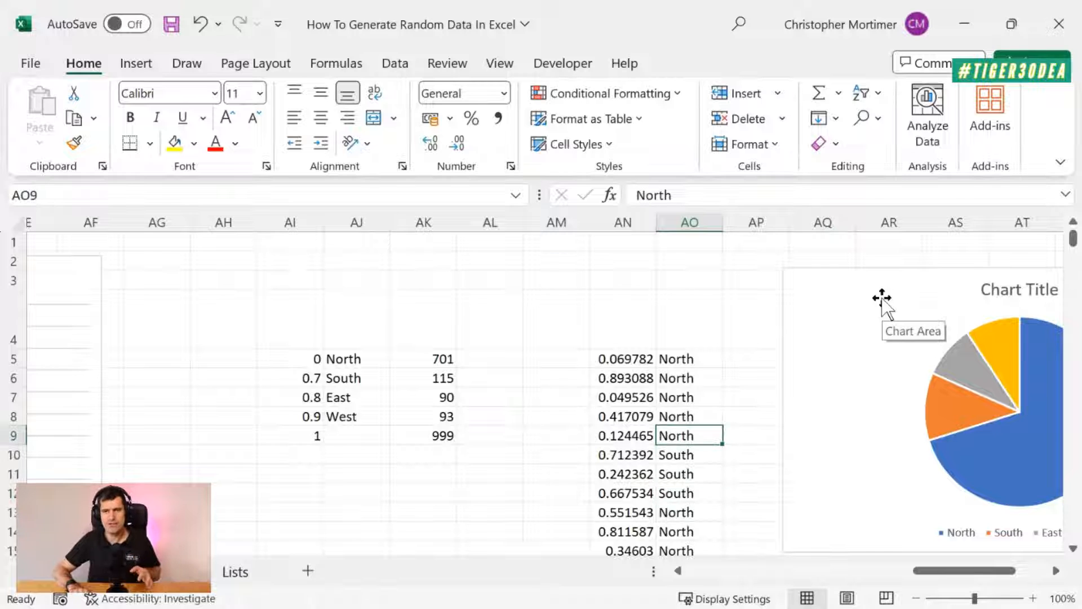
key(ctrl+z)
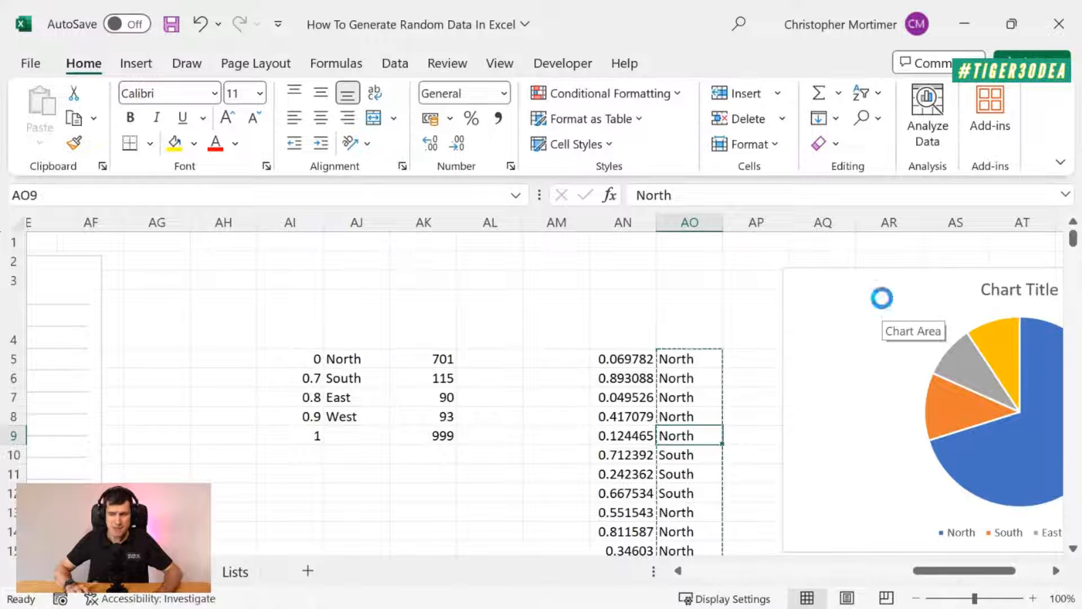
key(Escape)
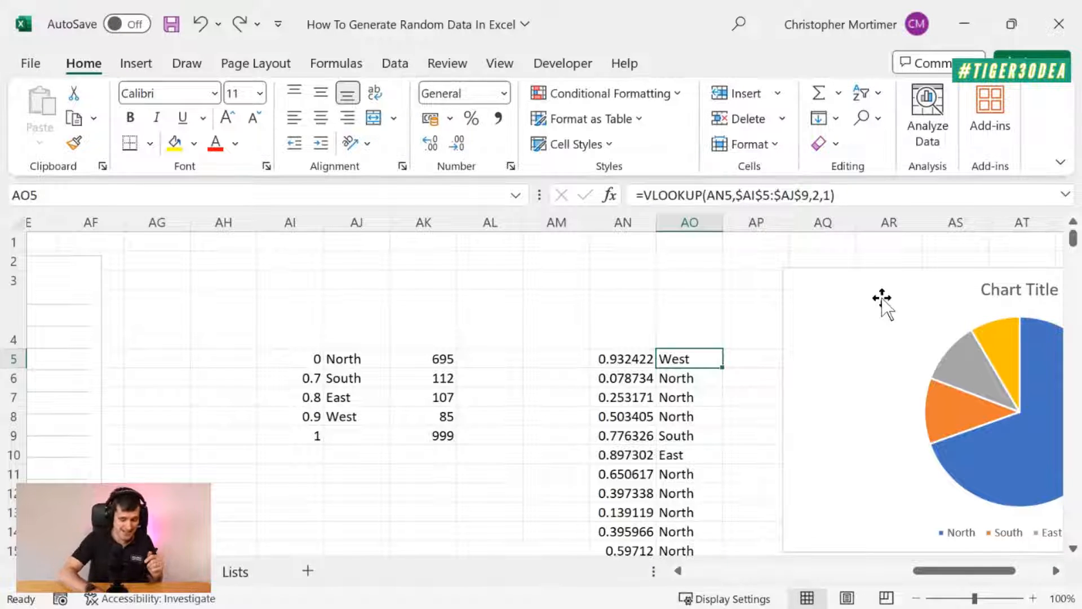
- Switch to PowerPoint to show the random-data summary slide
key(alt+Tab)
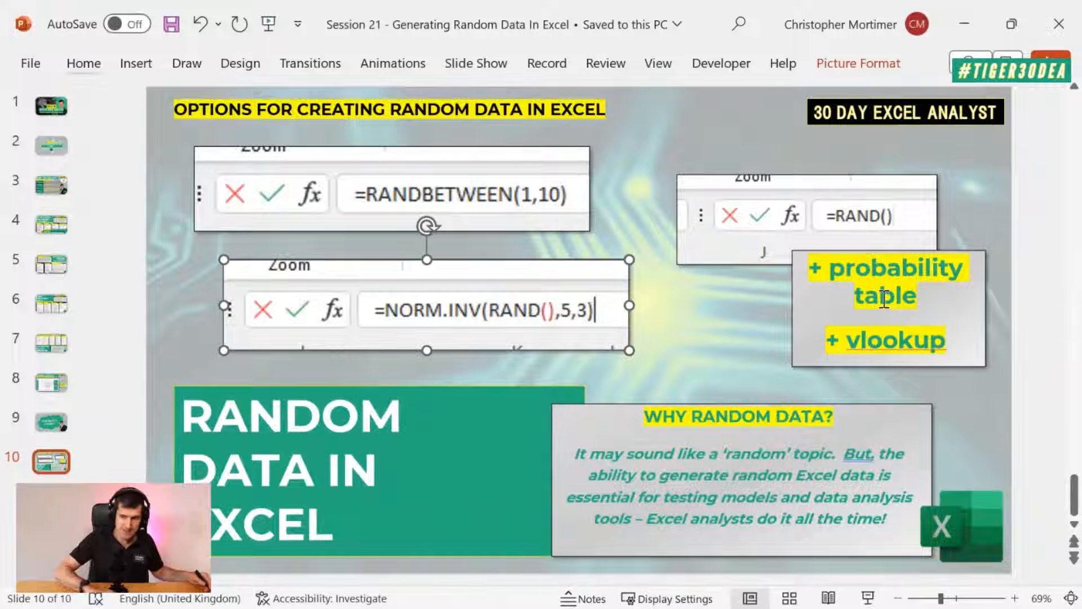